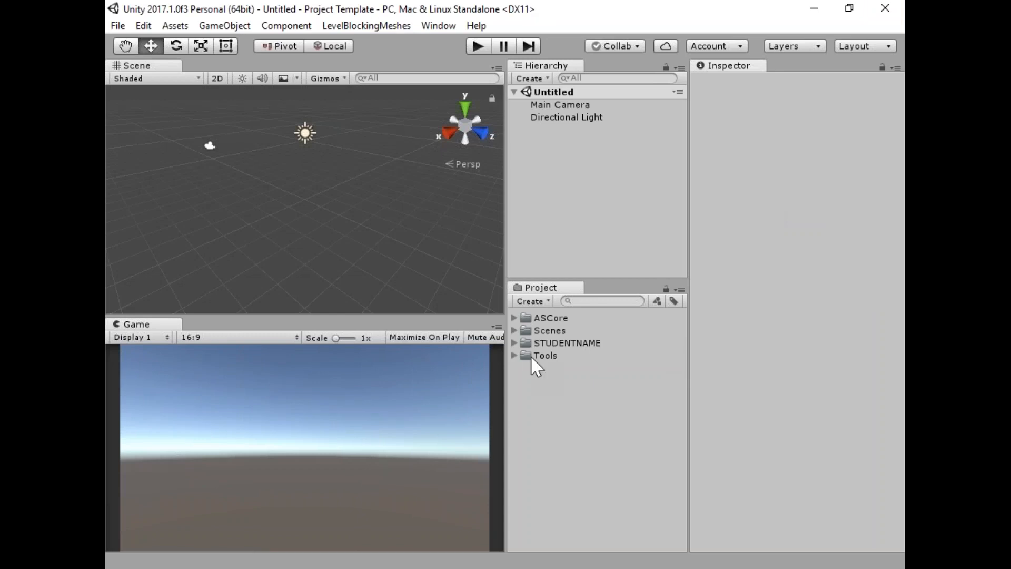
Switch the Project window to the two-column layout and widen the Hierarchy and Project area.
left_click(681, 289)
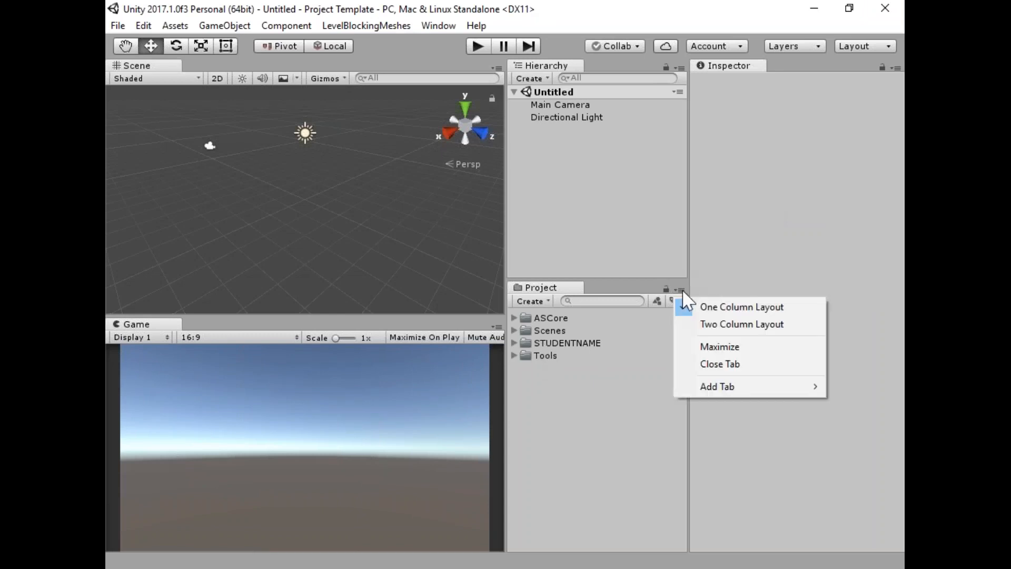
left_click(737, 324)
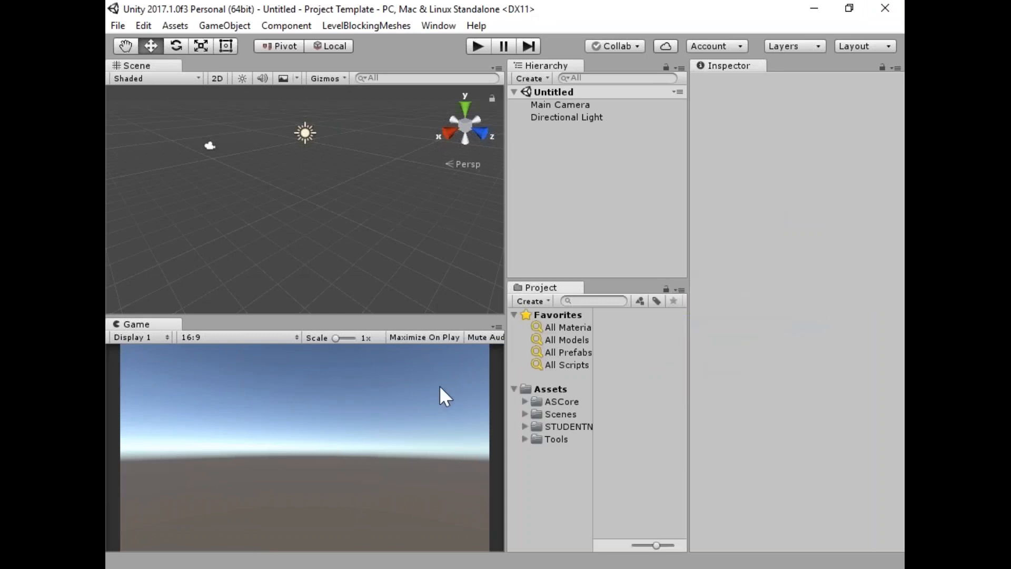
left_click_drag(506, 355, 381, 355)
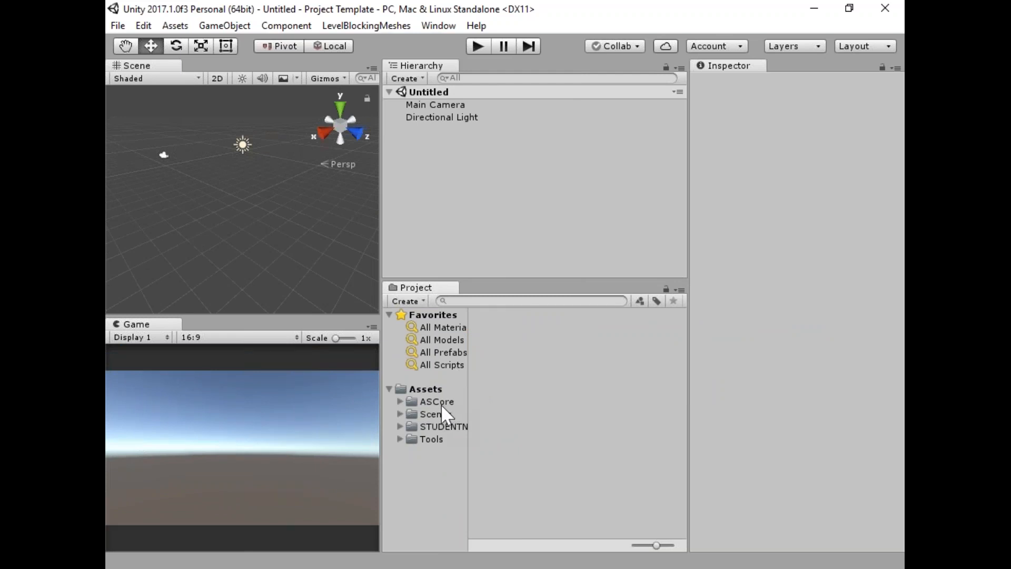
Examine the contents of the Scenes, IND229, STUDENTNAME and Tools folders in the project.
left_click(433, 415)
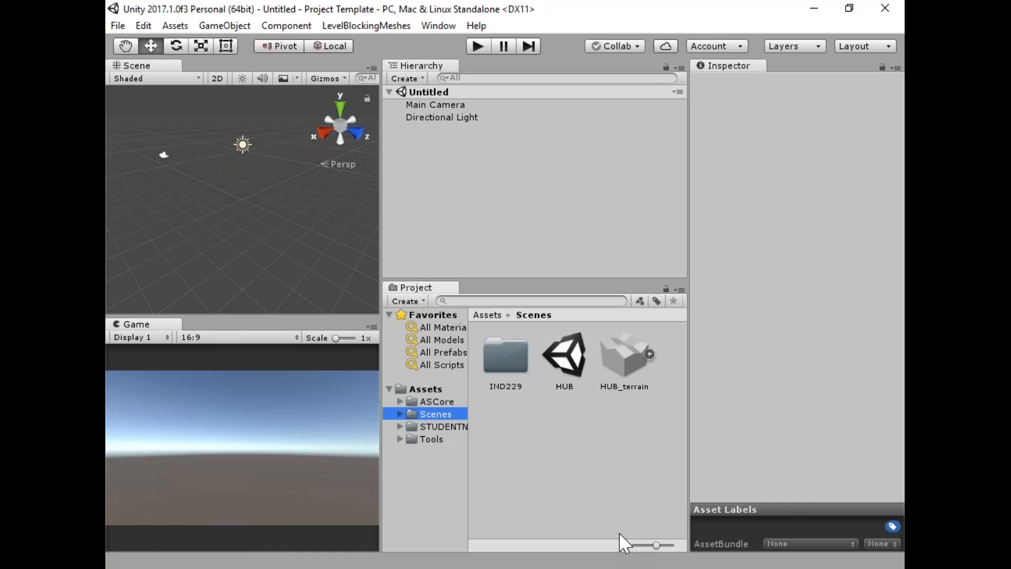
double_click(503, 353)
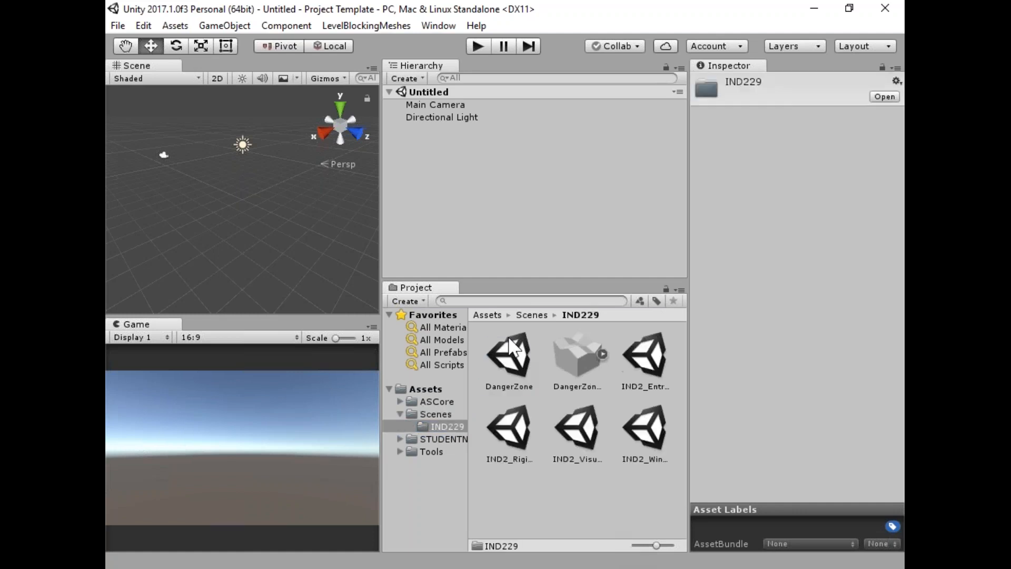
left_click(433, 415)
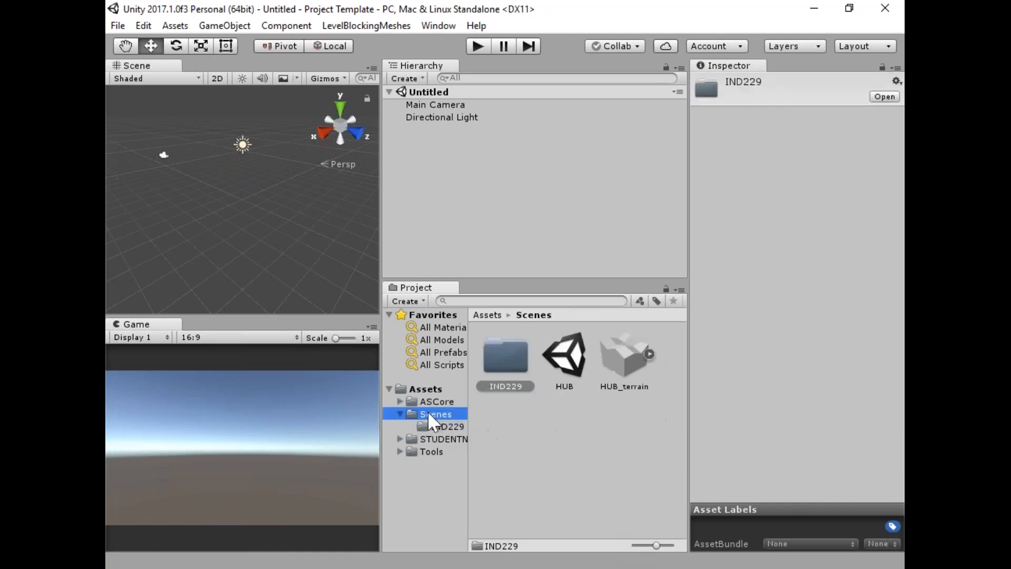
left_click(550, 369)
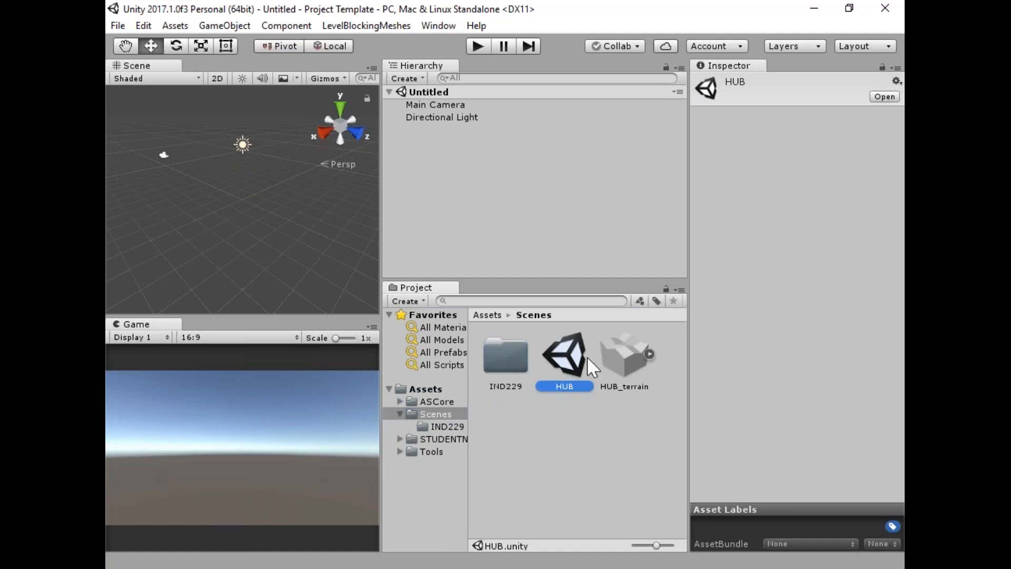
left_click(401, 415)
left_click(419, 427)
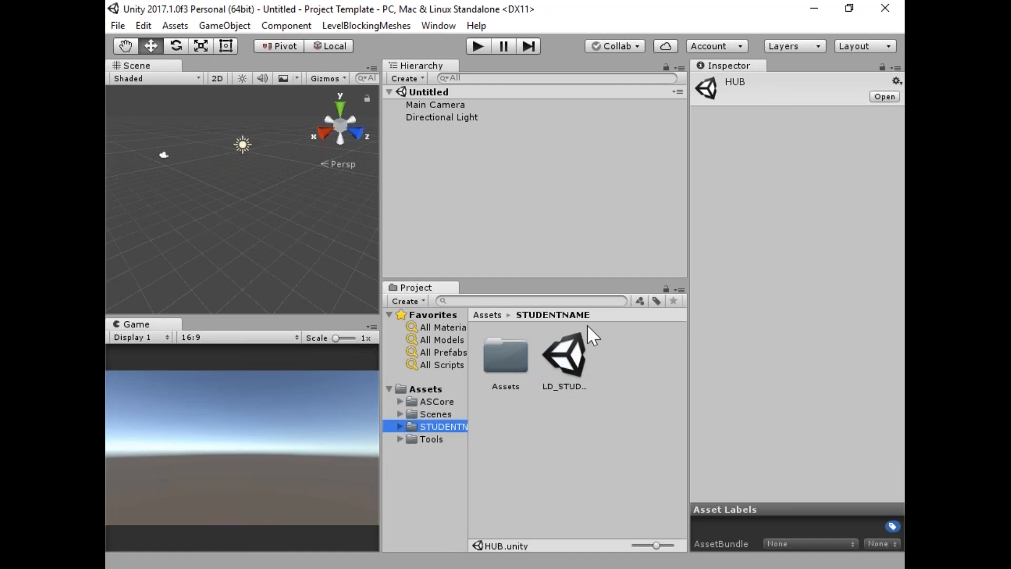
left_click_drag(468, 397, 494, 398)
left_click(428, 437)
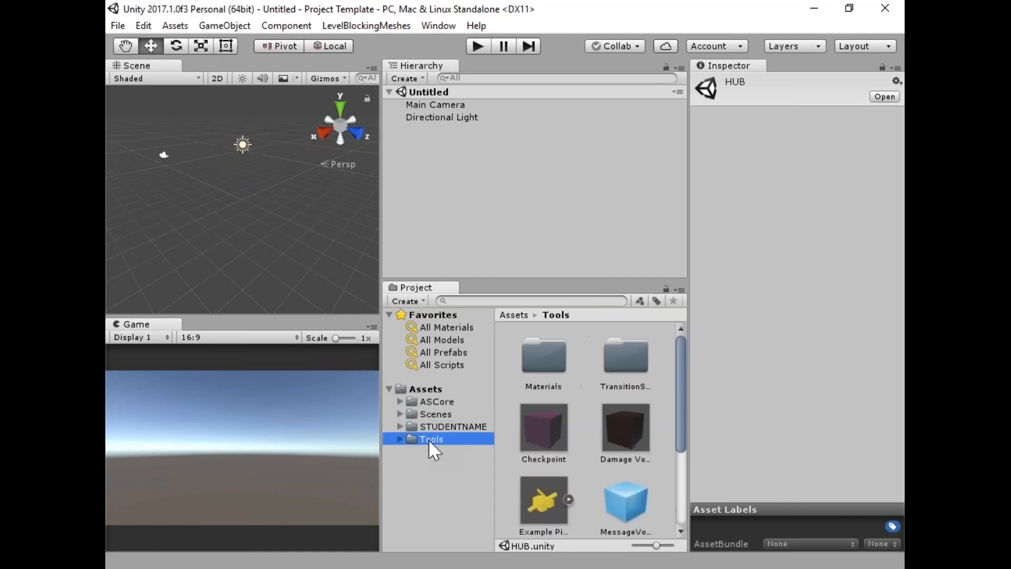
scroll(606, 422, "down", 5)
scroll(615, 484, "up", 5)
left_click(680, 290)
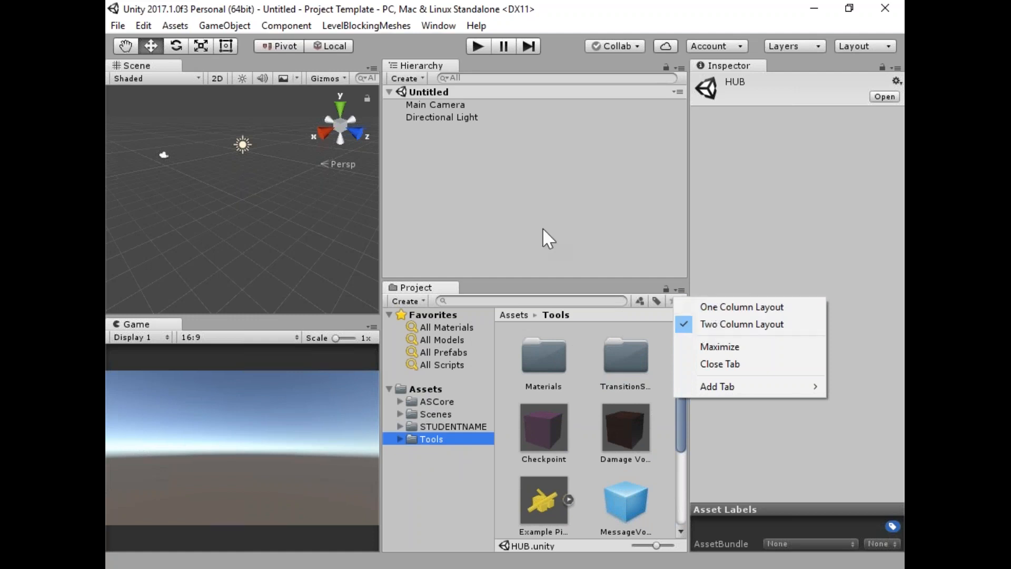
left_click(585, 211)
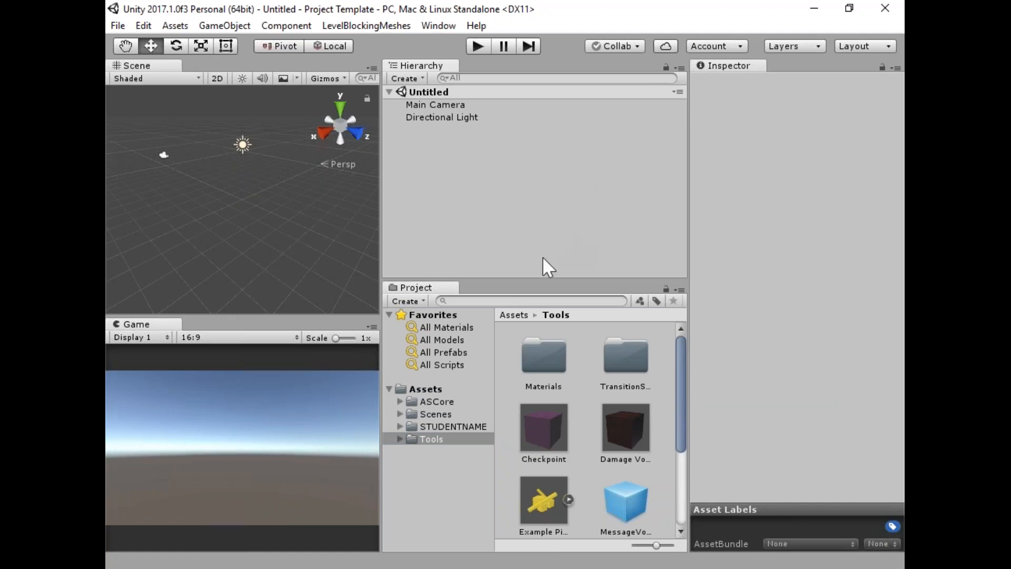
Add a 3D Terrain object to the untitled scene.
left_click(226, 25)
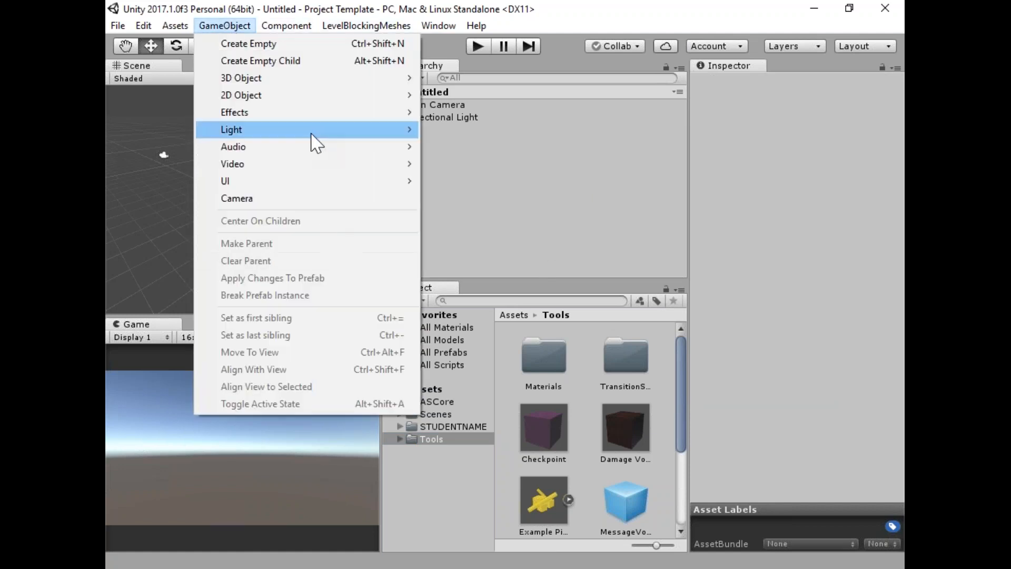
mouse_move(287, 83)
left_click(458, 210)
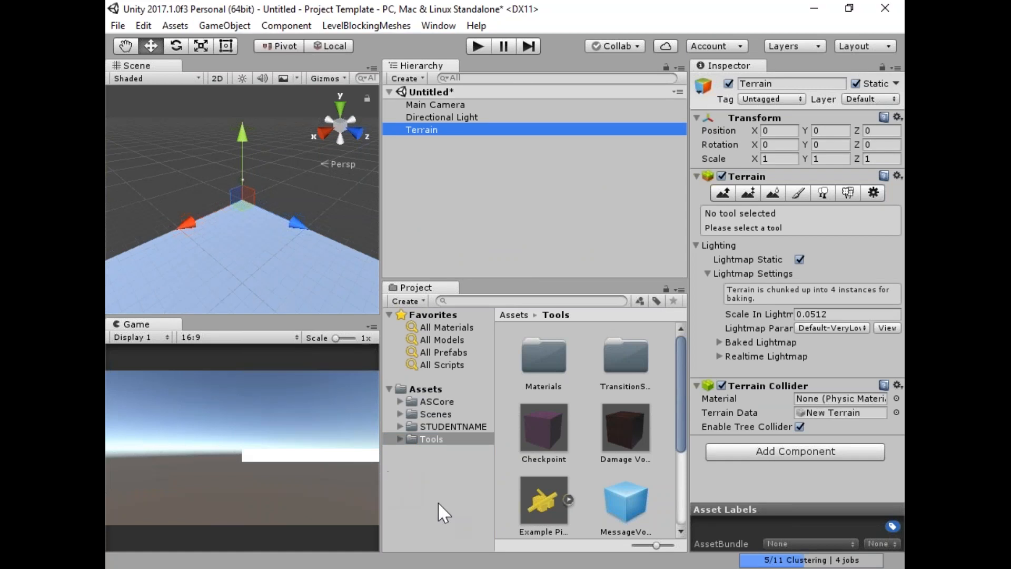
Locate the New Terrain asset in the root Assets folder.
left_click(429, 388)
left_click(536, 504)
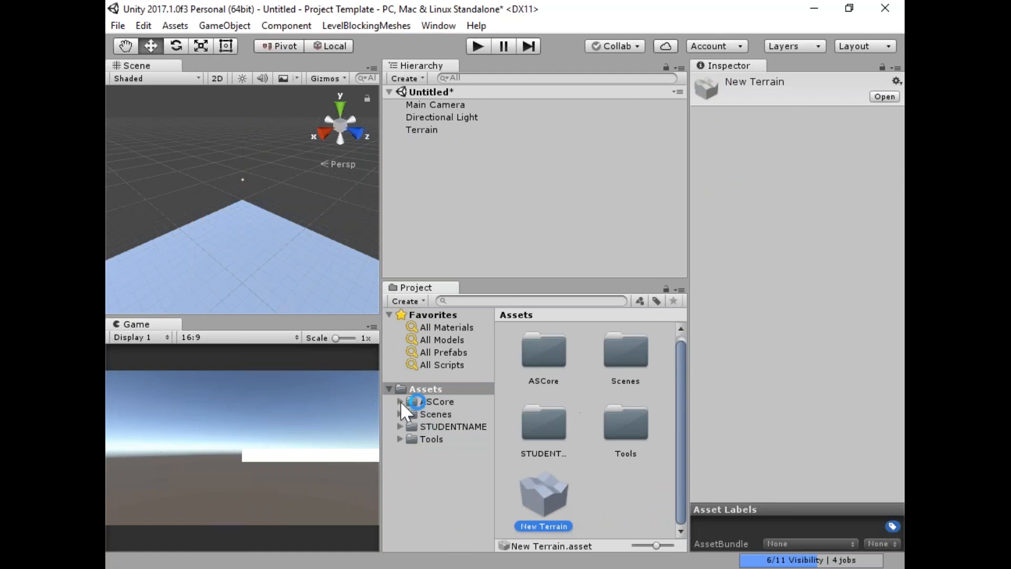
left_click(436, 392)
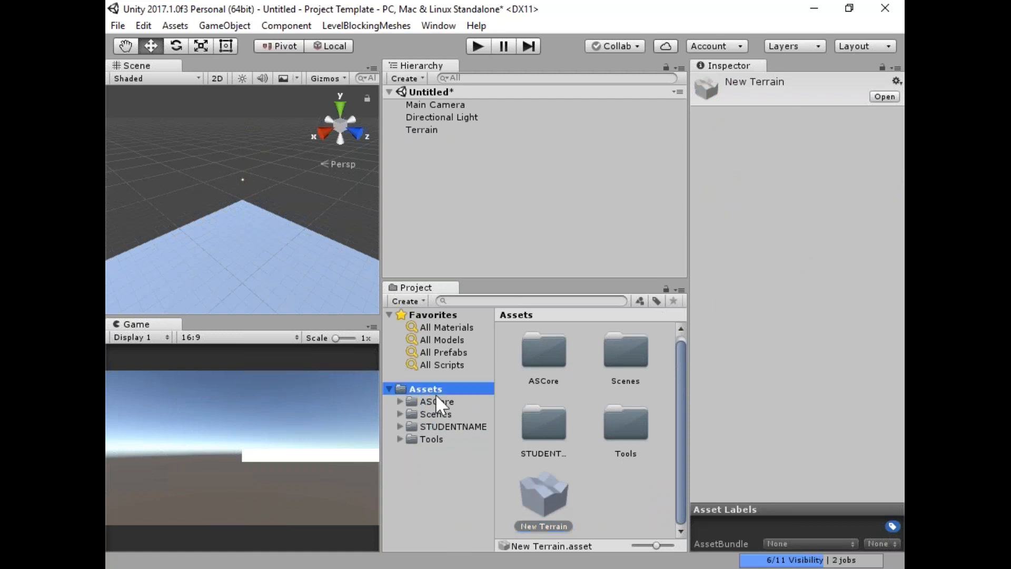
Set the Project window back to the one-column layout and select the New Terrain asset.
left_click(679, 288)
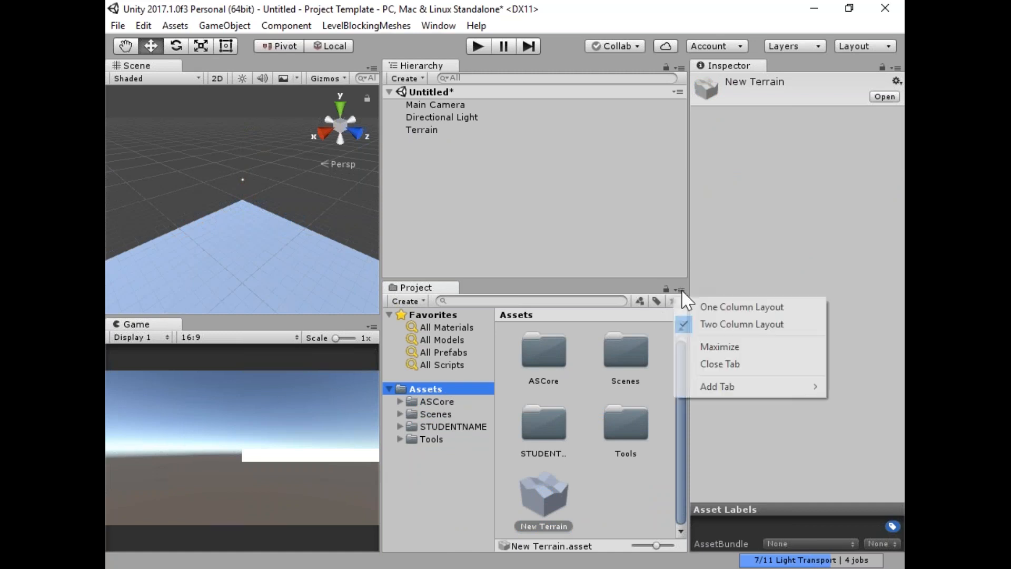
left_click(712, 304)
left_click(402, 368)
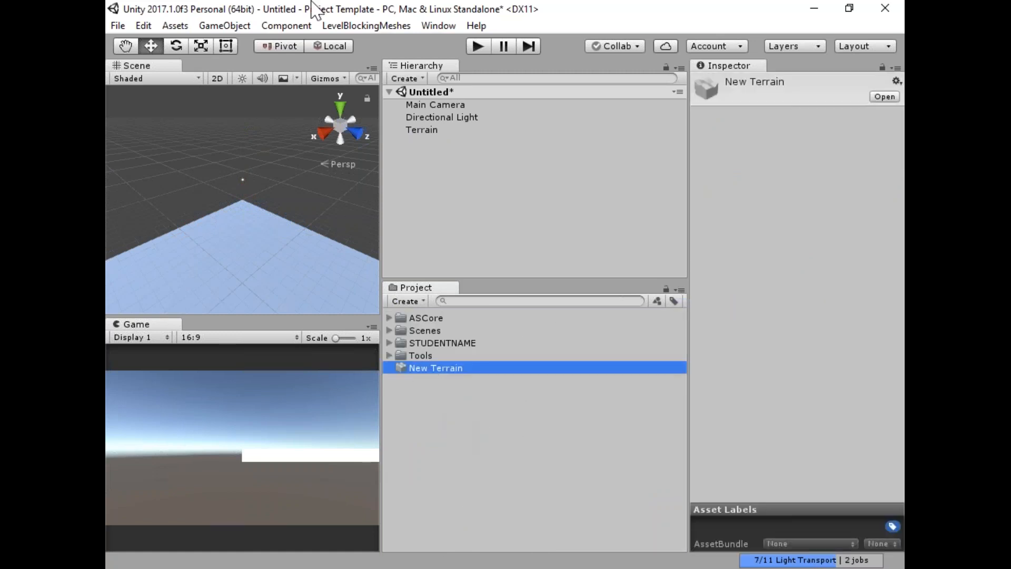
Delete the Terrain object from the scene and the New Terrain asset from the project.
right_click(426, 131)
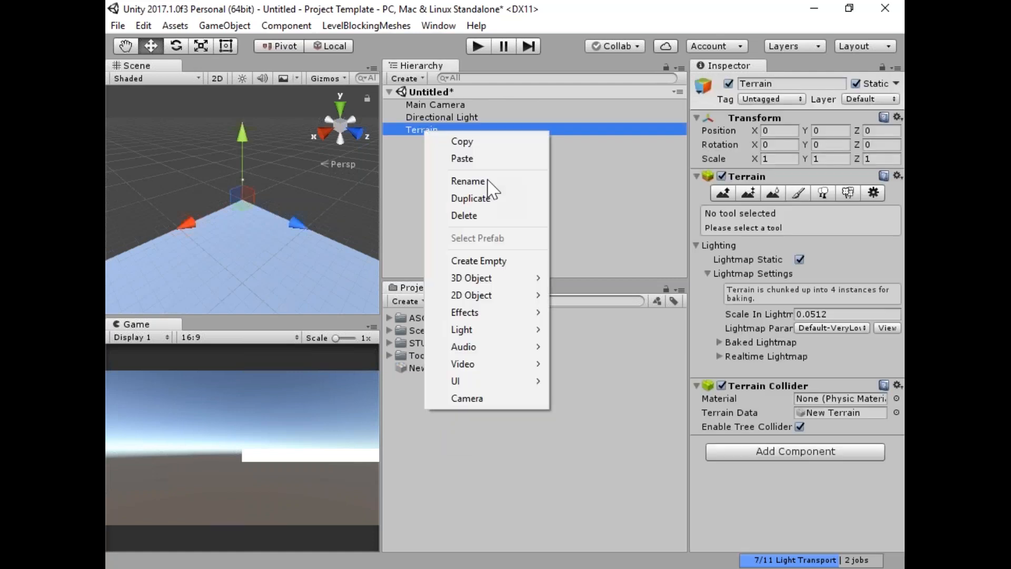
left_click(463, 214)
right_click(433, 359)
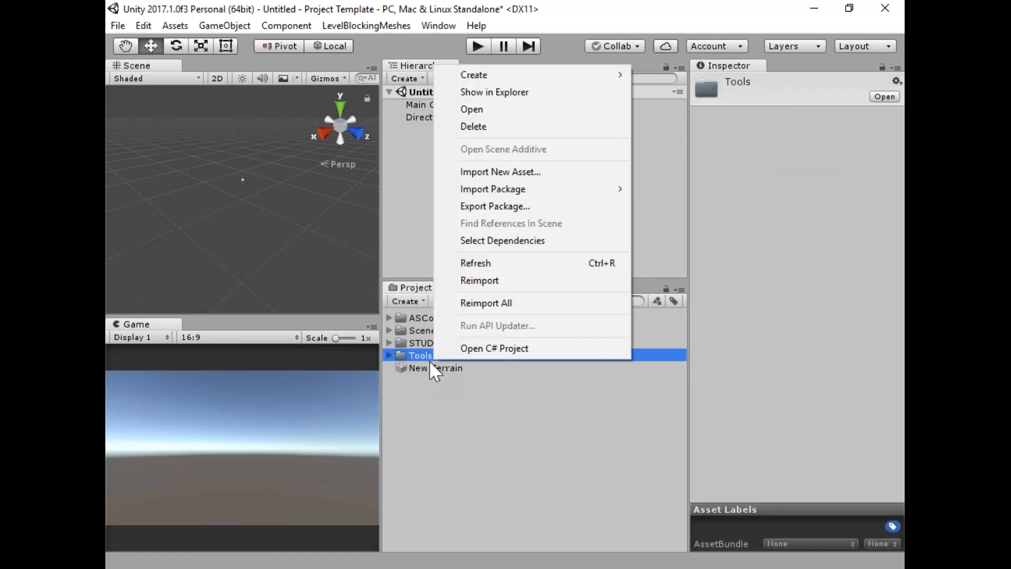
right_click(417, 364)
left_click(485, 130)
left_click(550, 320)
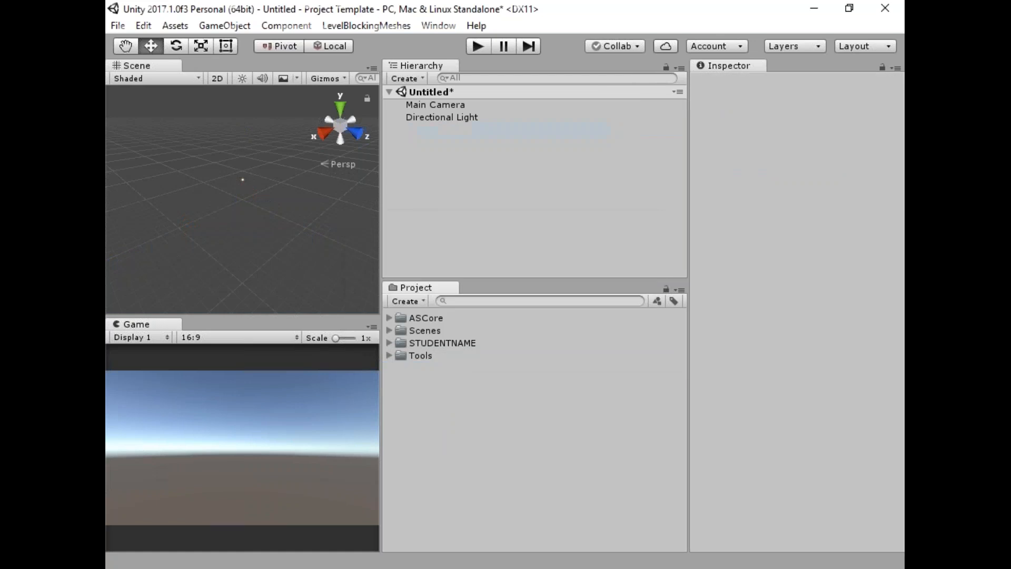
Widen the Scene and Game views and open the HUB scene from the Scenes folder.
left_click_drag(380, 216, 588, 219)
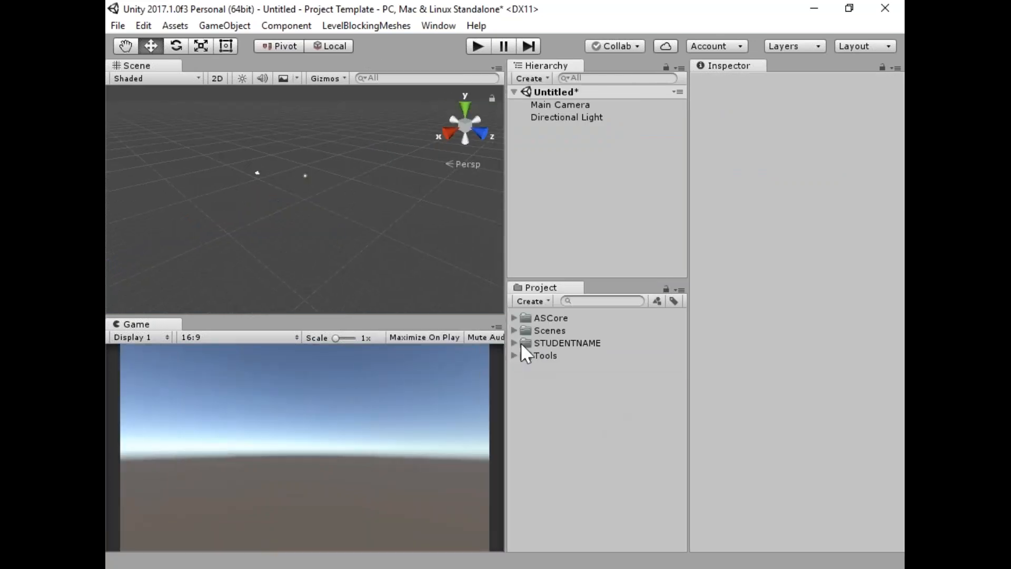
left_click(514, 329)
right_click(555, 355)
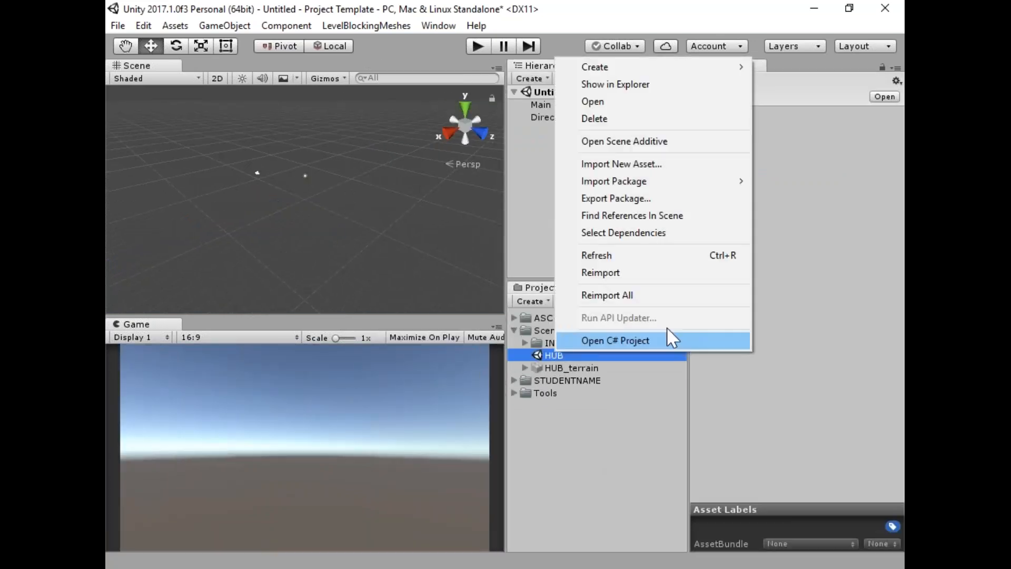
left_click(640, 487)
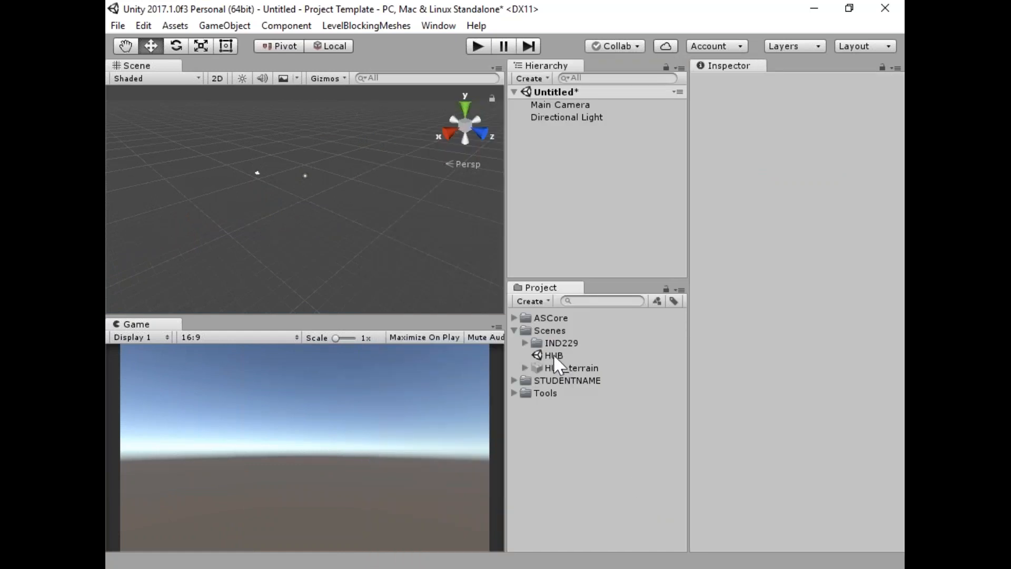
left_click(564, 94)
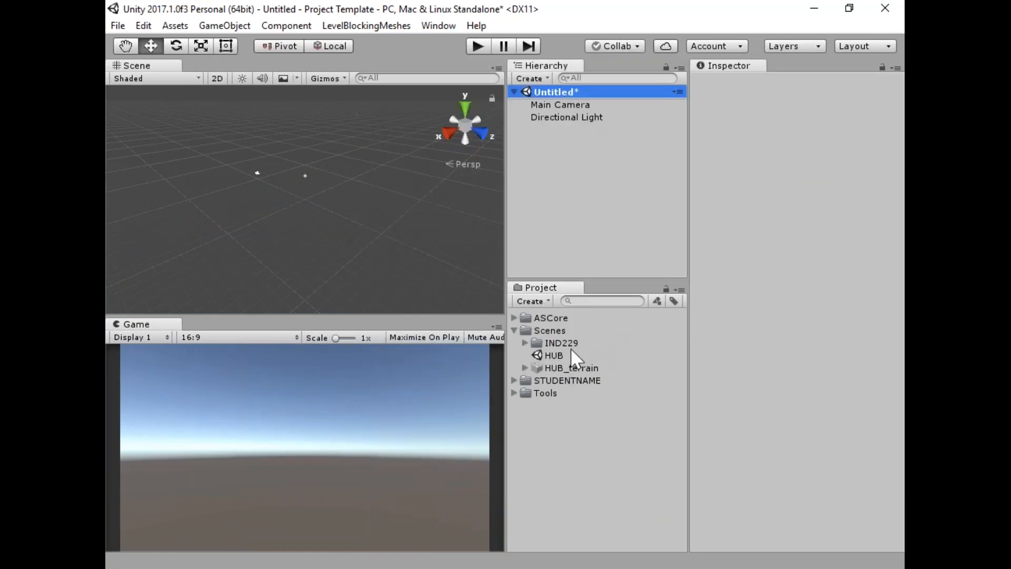
double_click(552, 356)
left_click(567, 324)
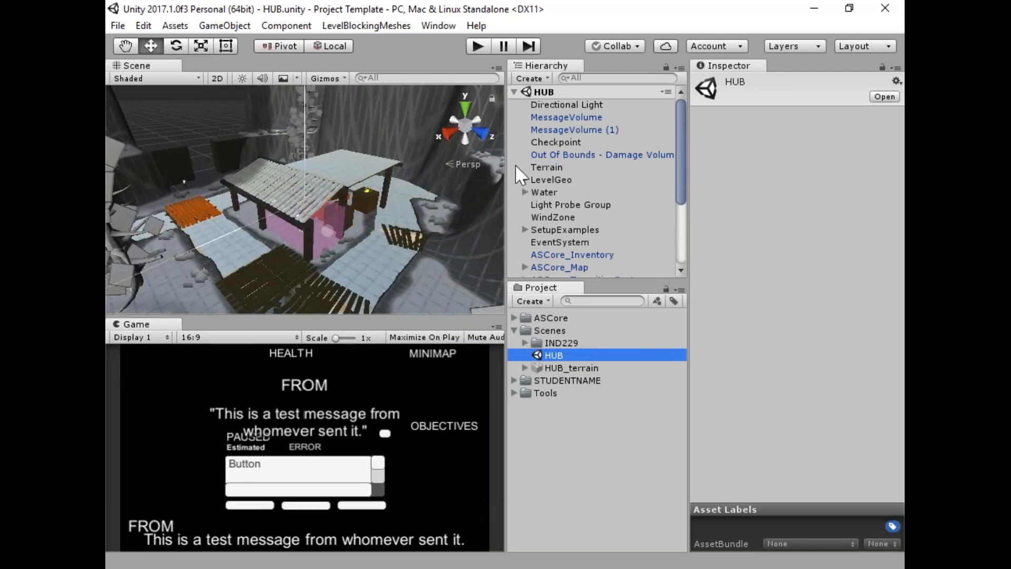
Dock the Game view as a tab beside the Scene view and view the HUB level in the Scene view.
left_click_drag(506, 171, 777, 163)
left_click_drag(158, 324, 287, 69)
left_click(134, 65)
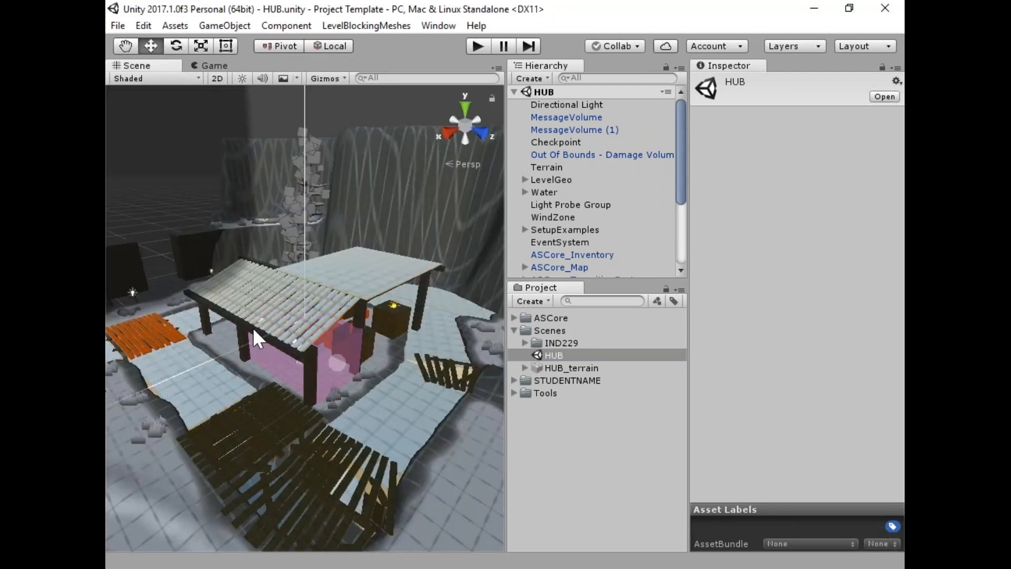
left_click_drag(396, 182, 239, 476, "alt")
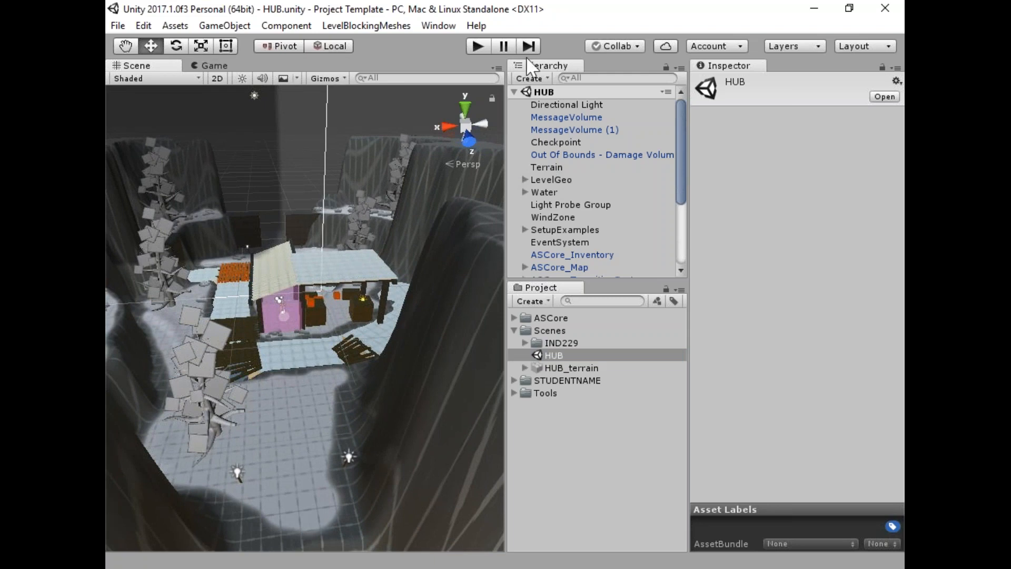
Play the HUB scene in the Game view and walk the character toward the orange crates.
left_click(242, 66)
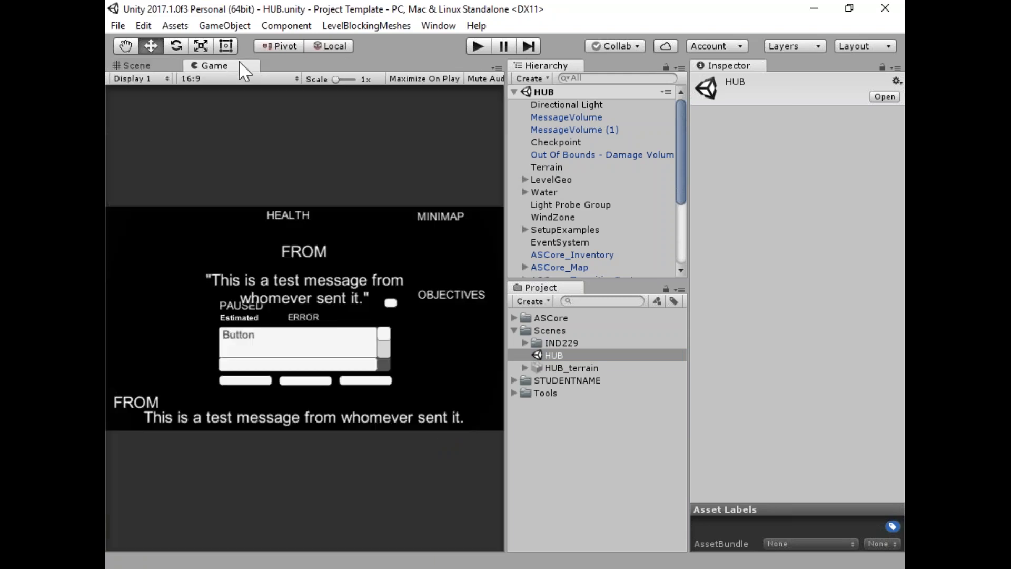
left_click(476, 47)
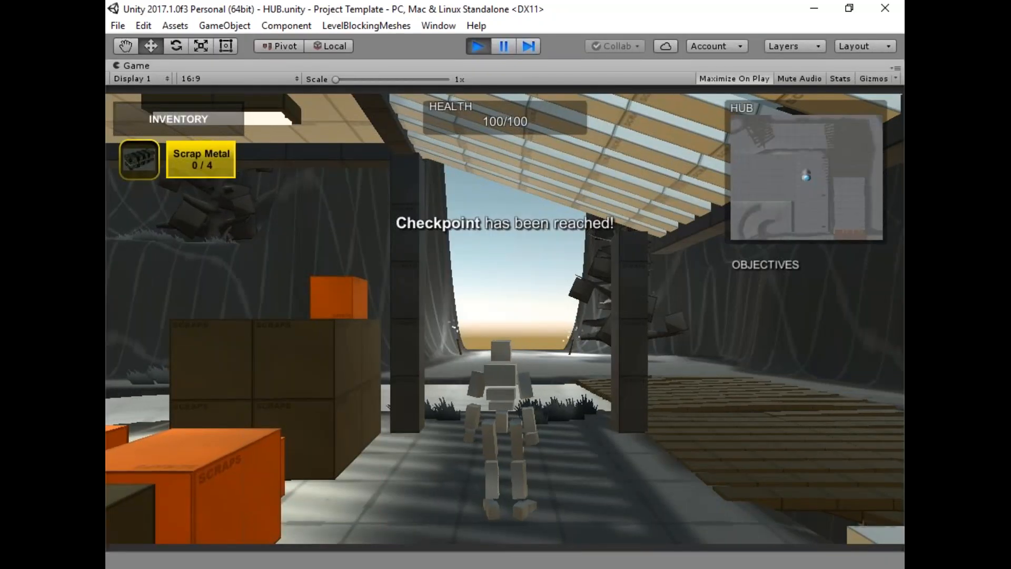
key("w")
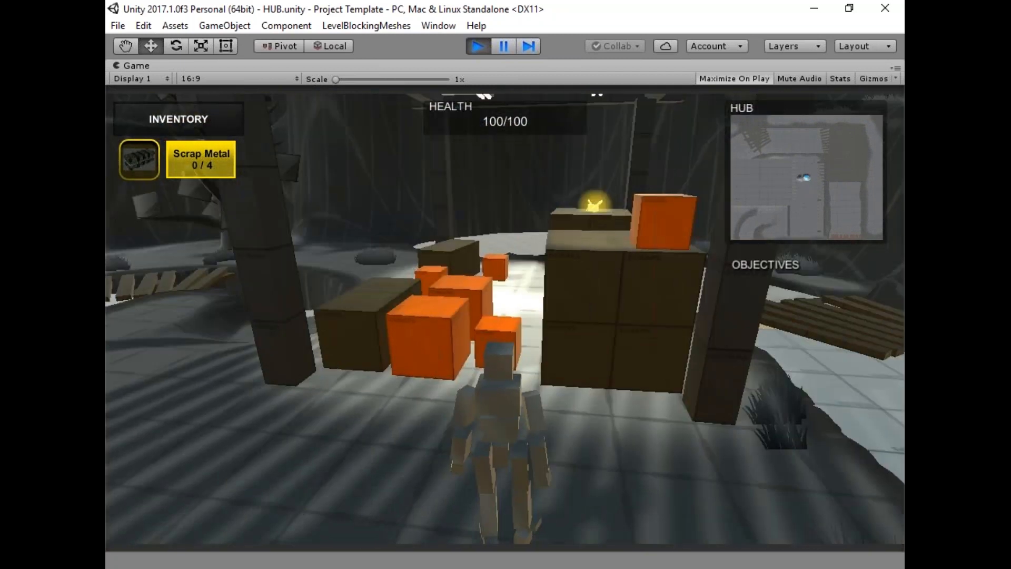
key("w")
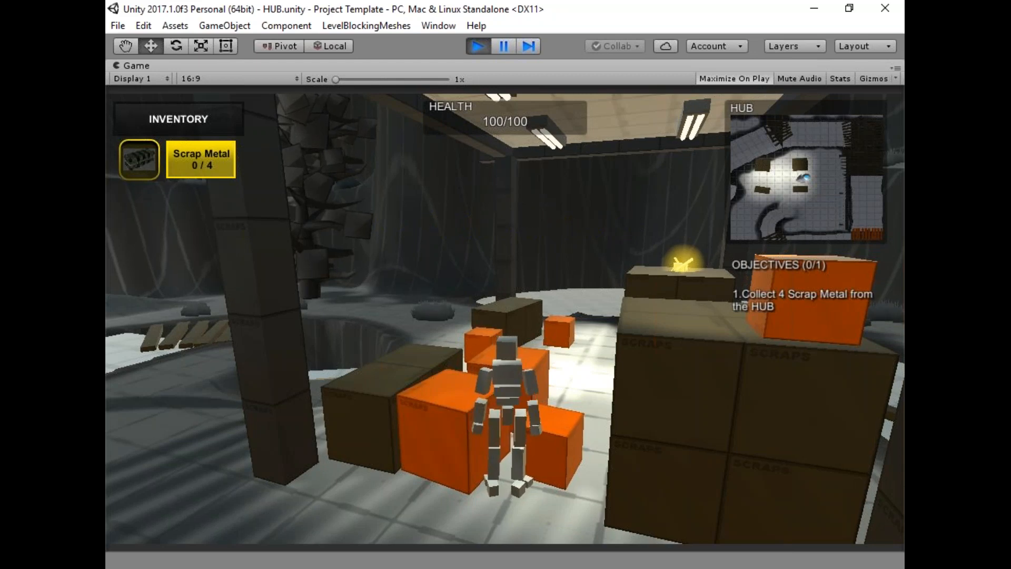
Pick up an orange crate, carry it to the stack holding the glowing scrap and put it down there.
key("w")
key("e")
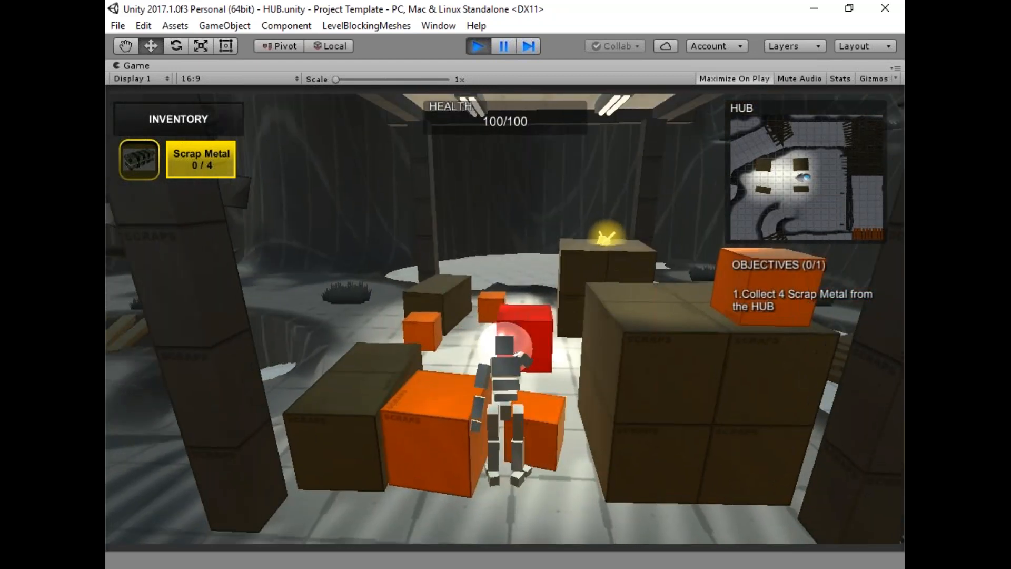
key("w")
key("e")
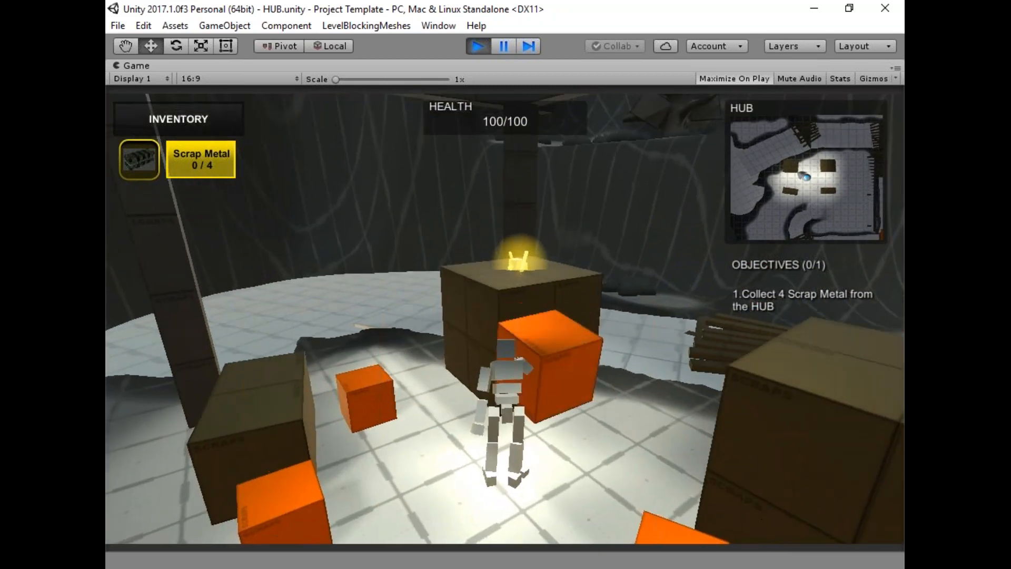
Jump onto the crate stack and collect the glowing Scrap Metal on top of it.
key("w")
key("space")
key("space")
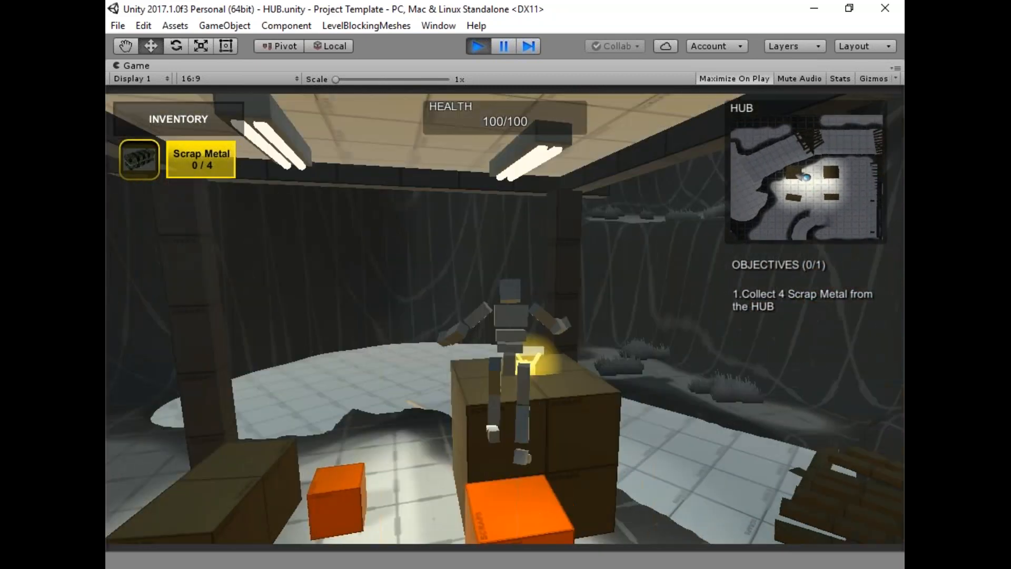
key("w")
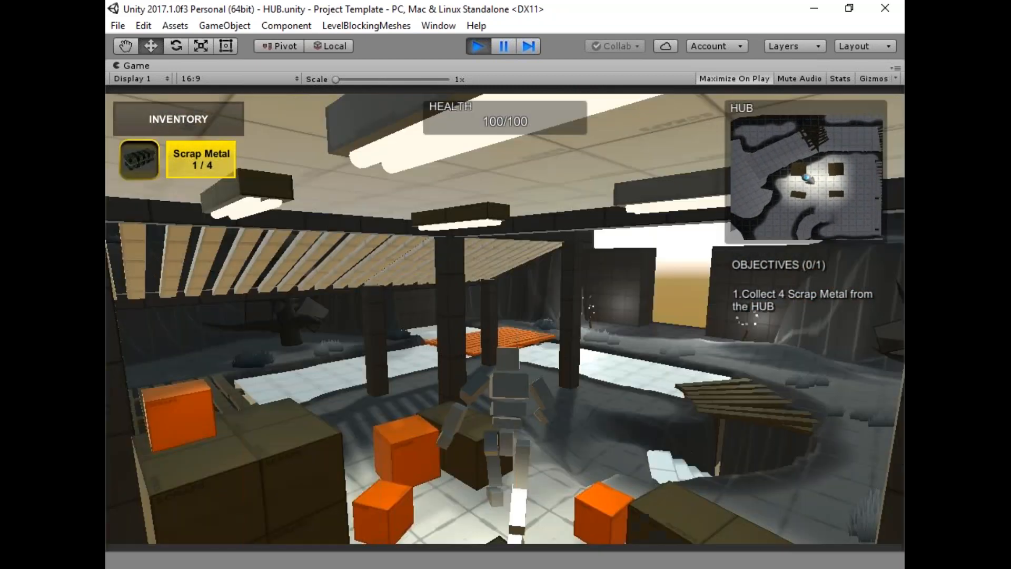
Walk the character off the crate stack to the orange plank bridge and drop through it into the basement.
key("w")
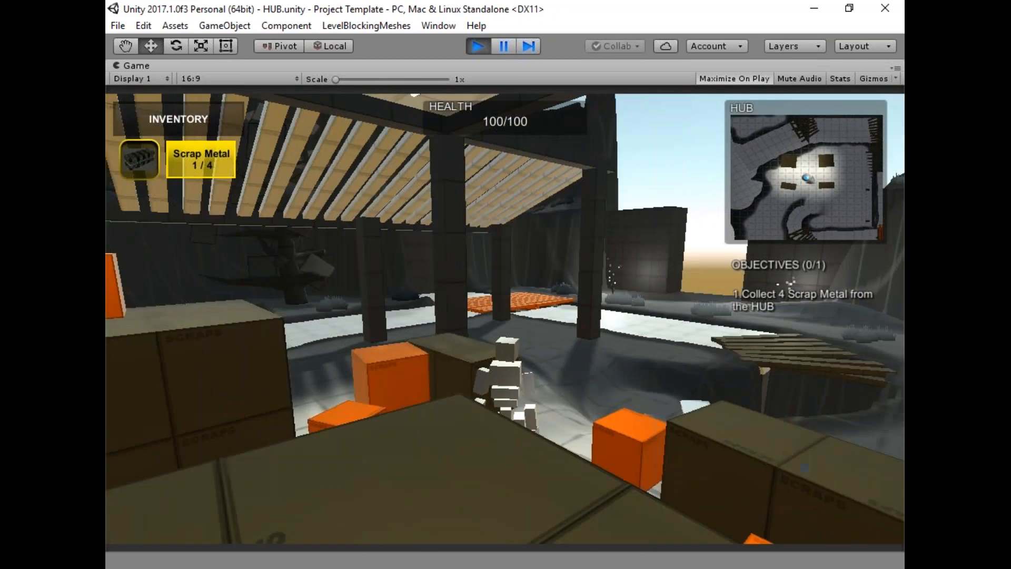
key("w")
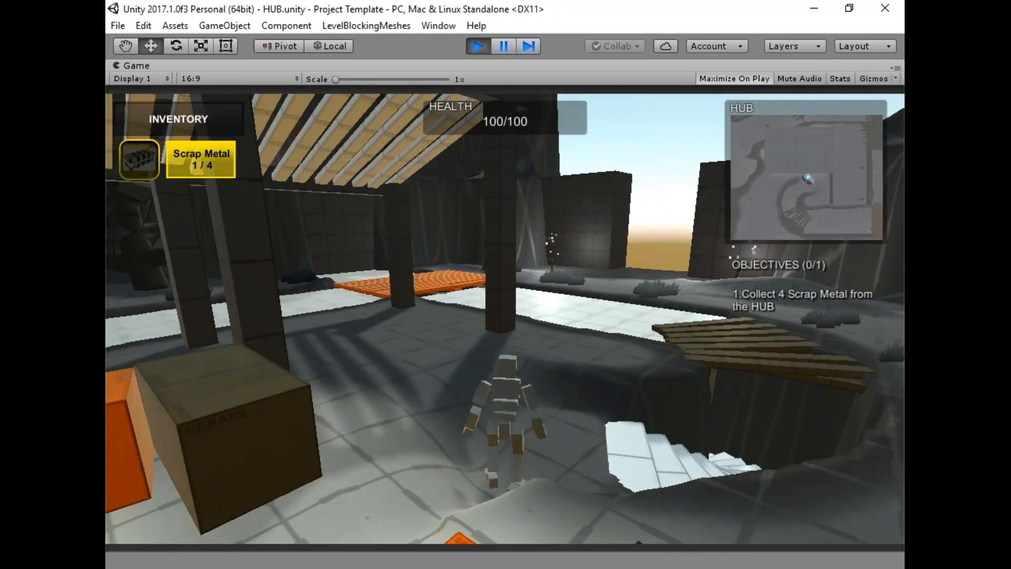
key("w")
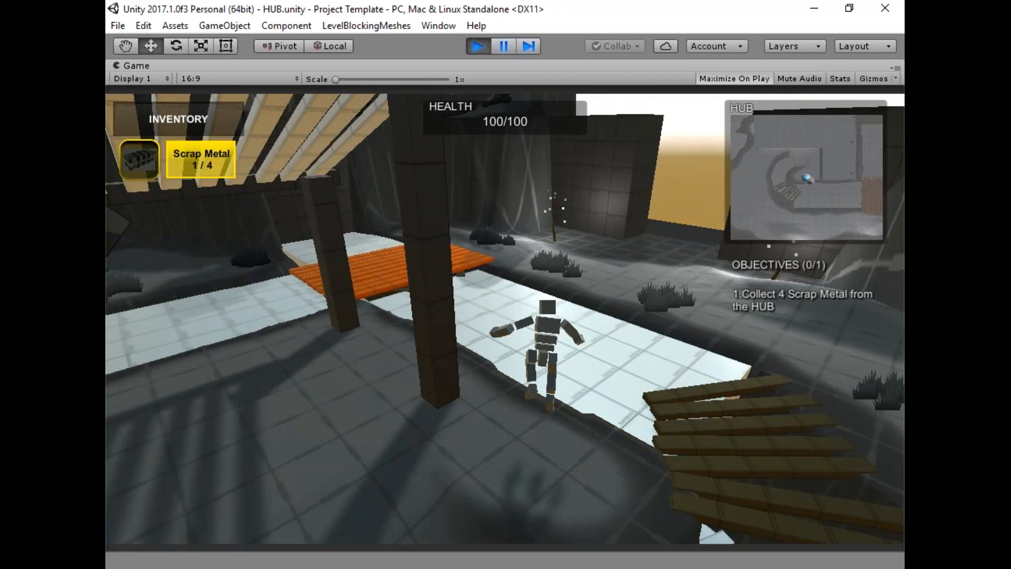
key("w")
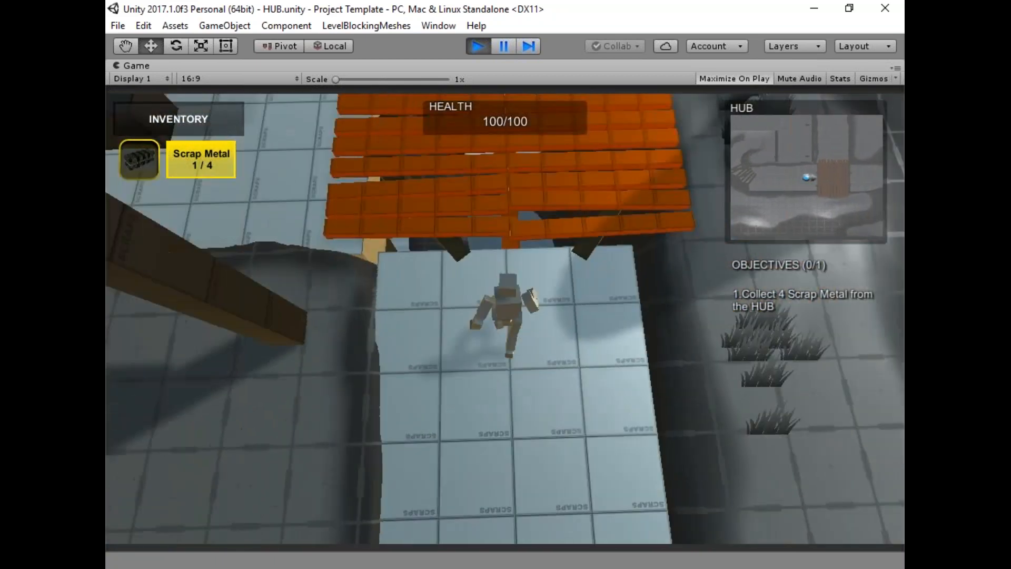
key("w")
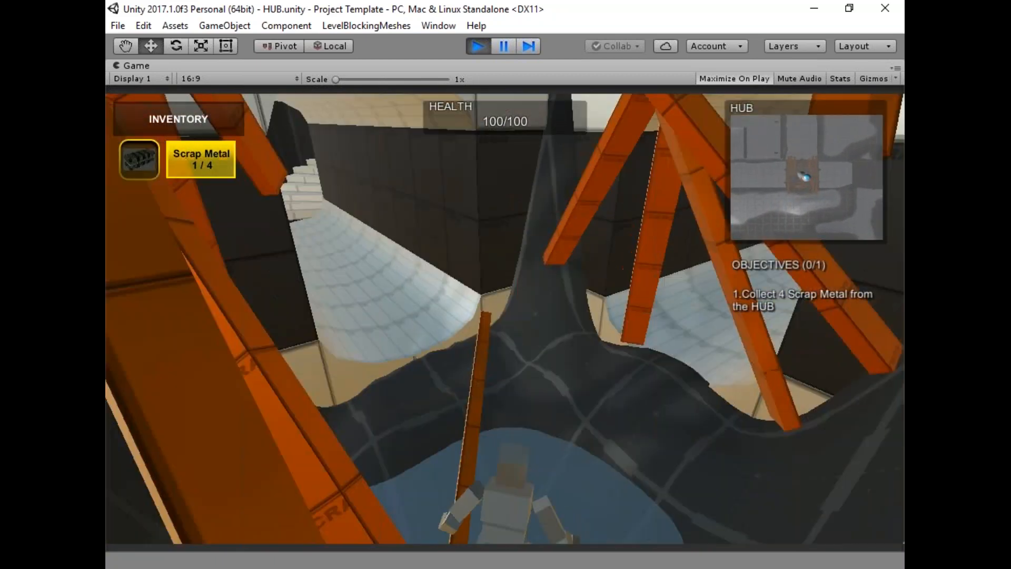
Walk through the basement tunnel and climb the spiral stairs back toward the HUB's ground level.
key("w")
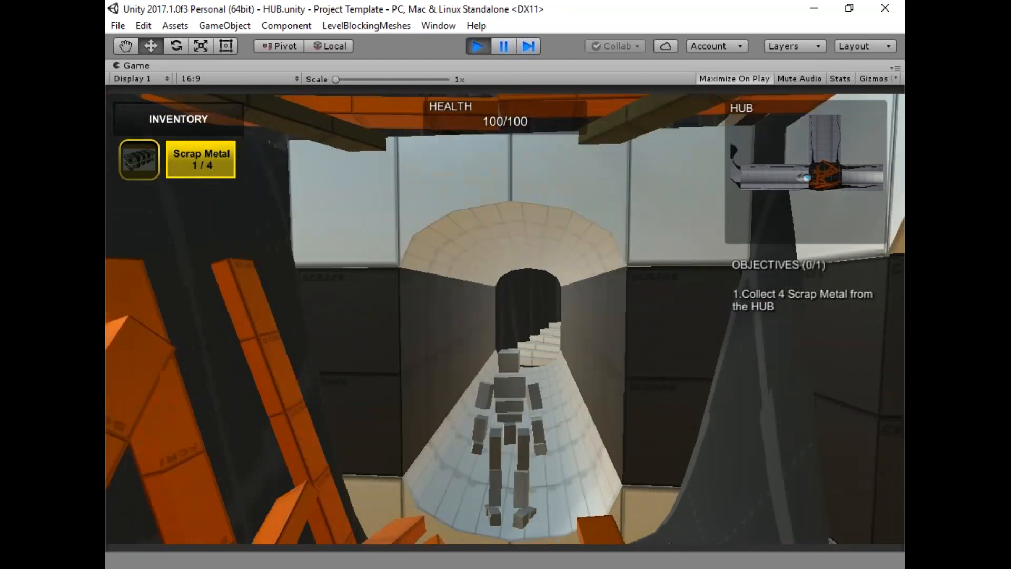
key("w")
key("w")
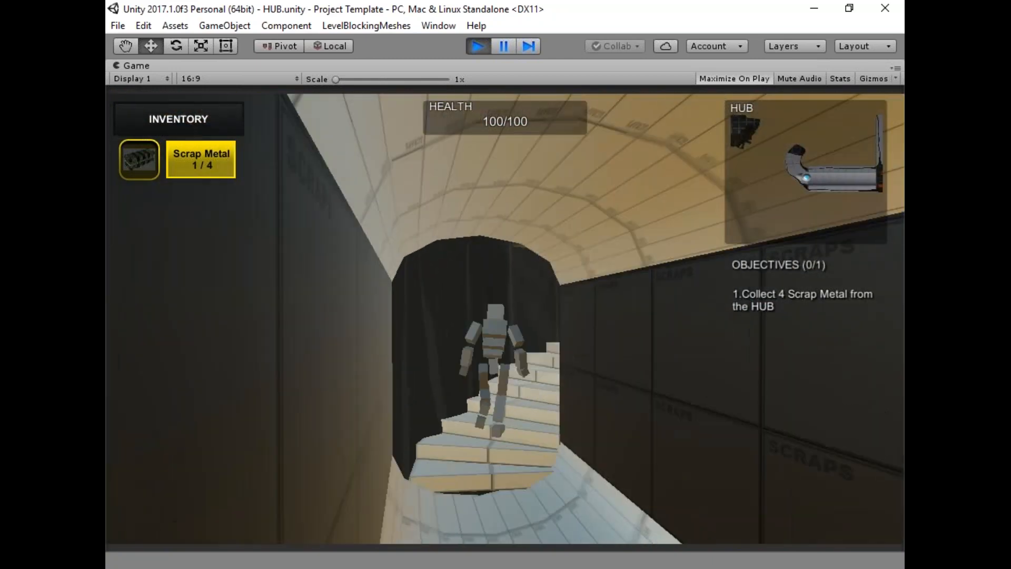
key("w")
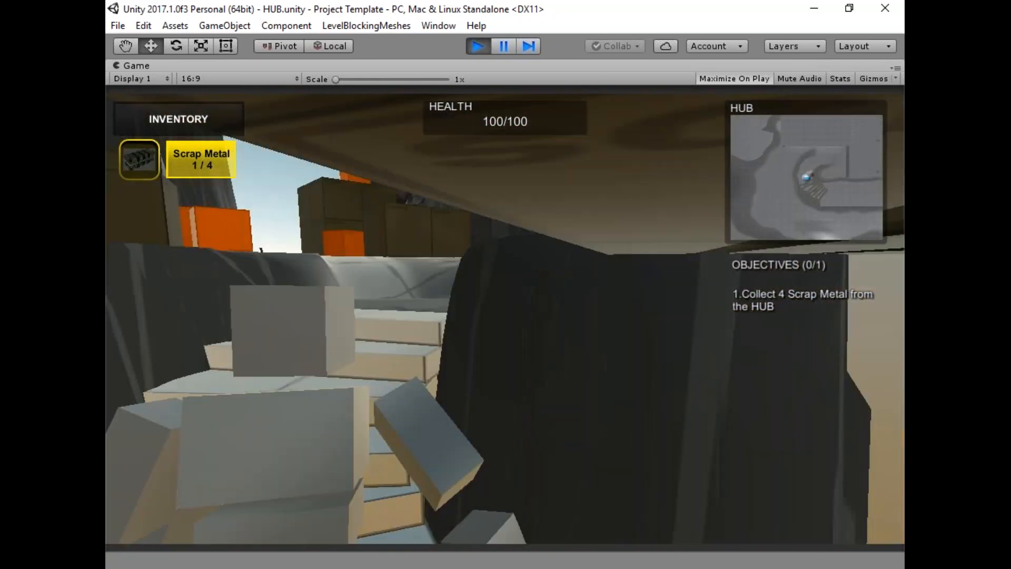
key("w")
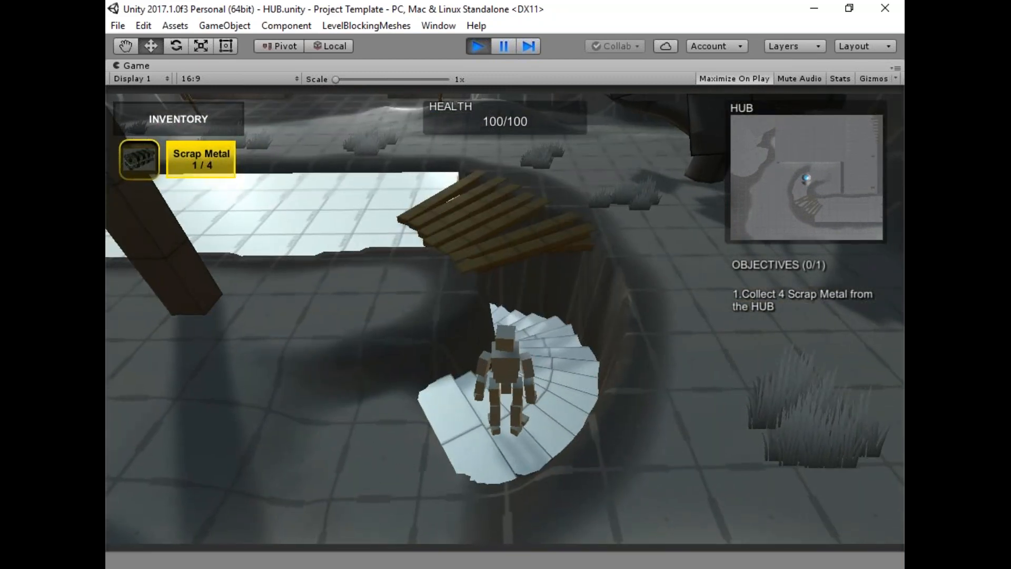
Go back down the spiral stairs and follow the tunnel past the broken orange planks into the elevator.
key("w")
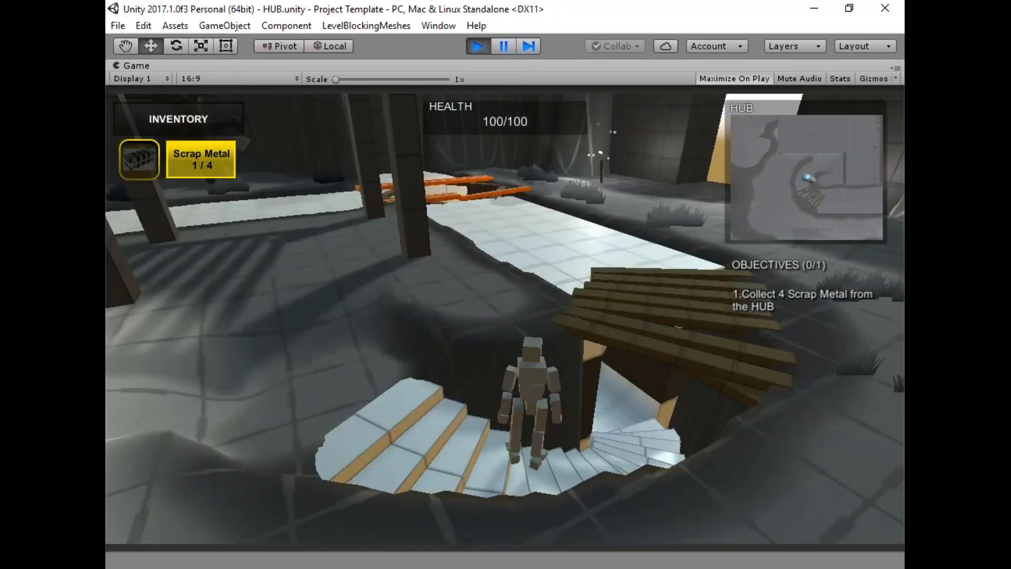
key("w")
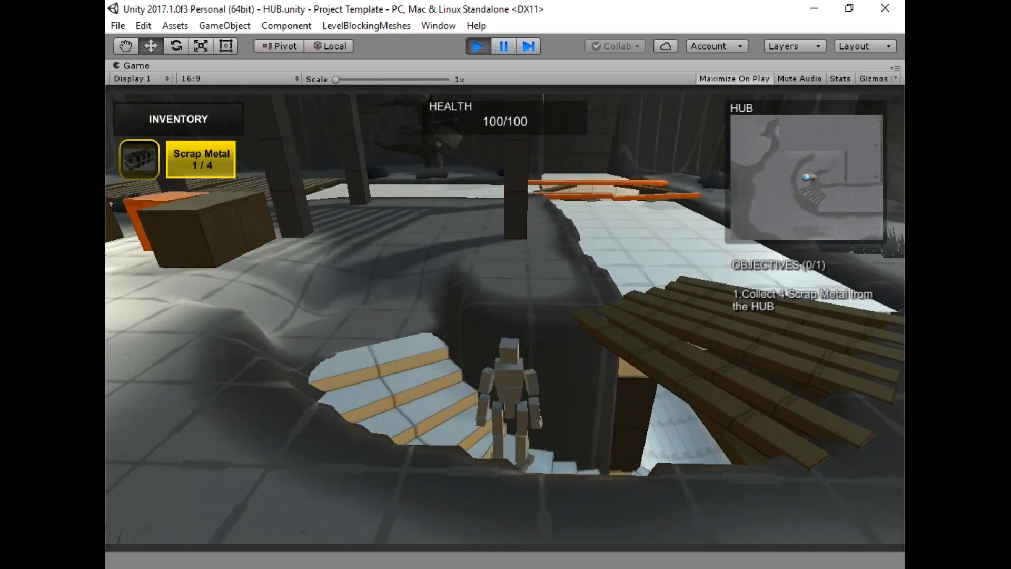
key("w")
key("w")
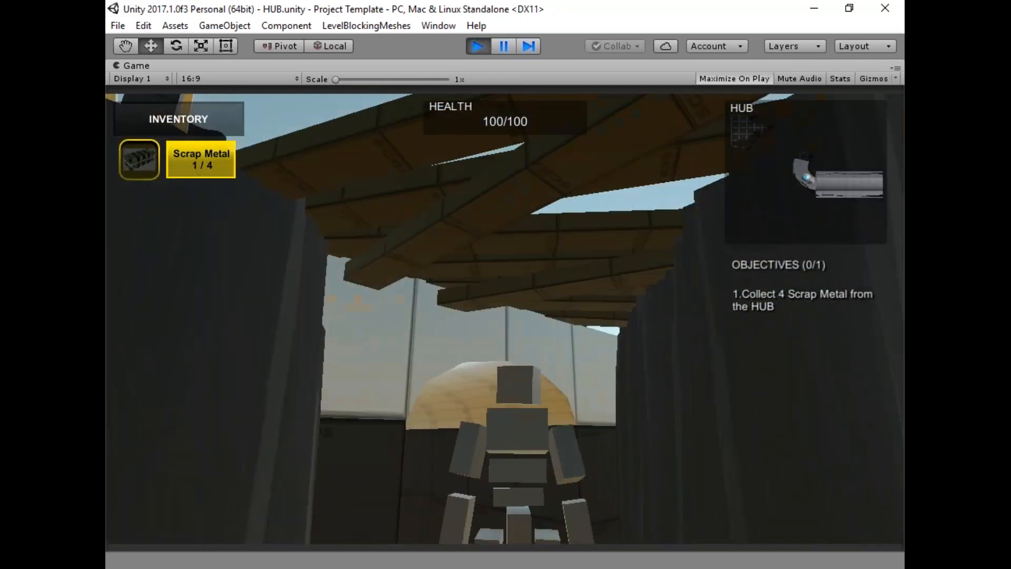
key("w")
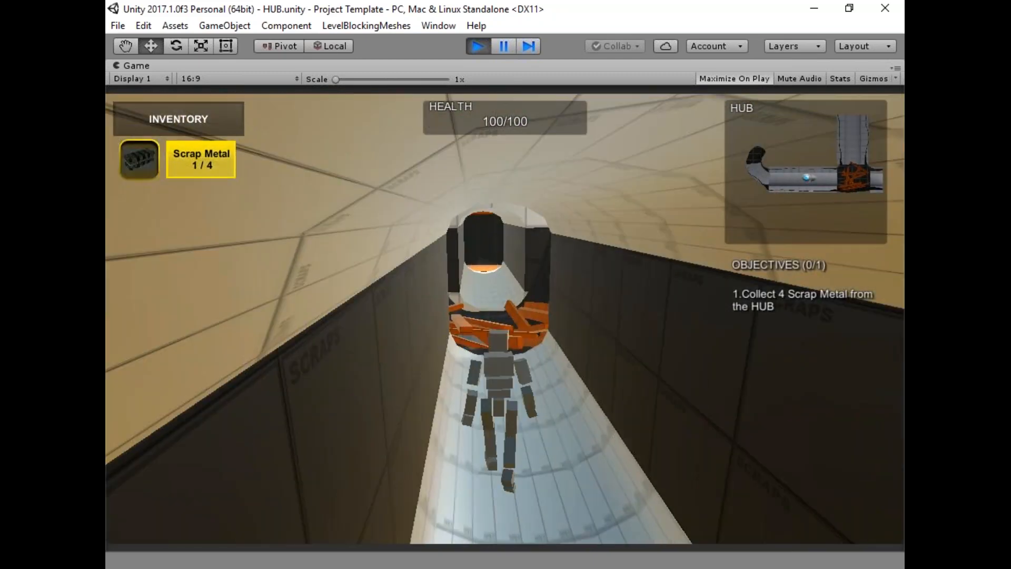
key("w")
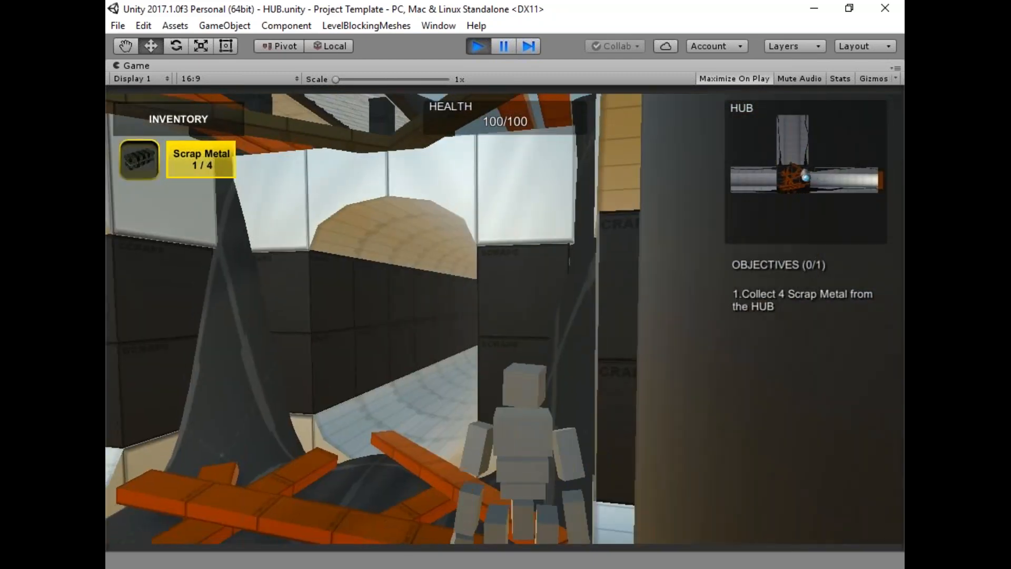
key("w")
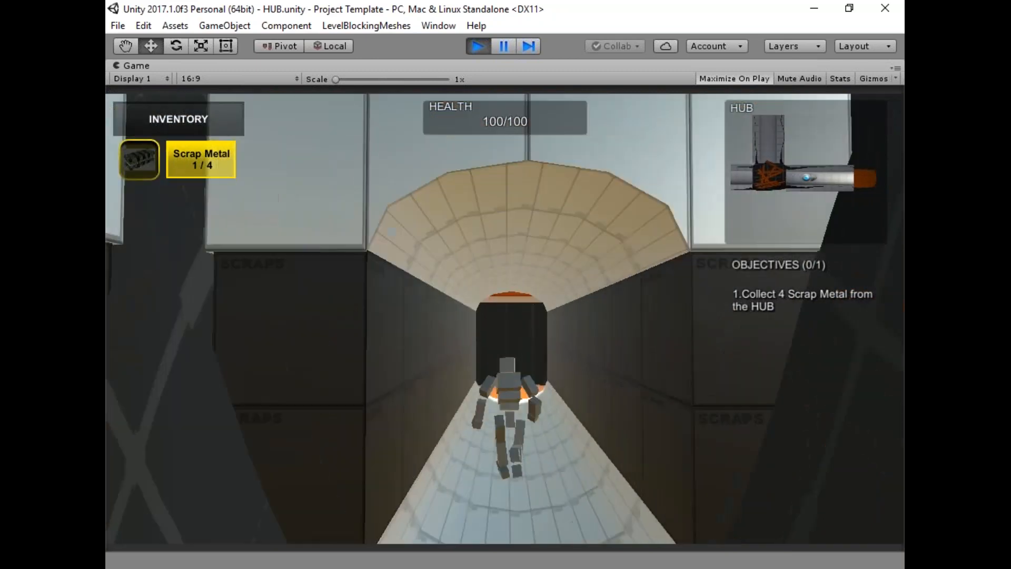
key("w")
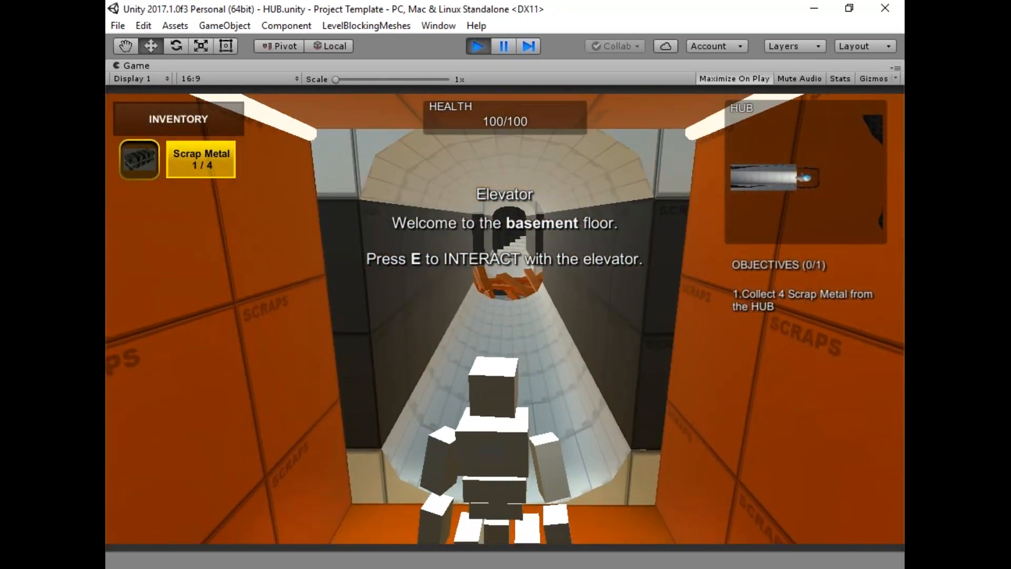
Ride the elevator to the upper floor and walk along the ledge overlooking the HUB.
key("e")
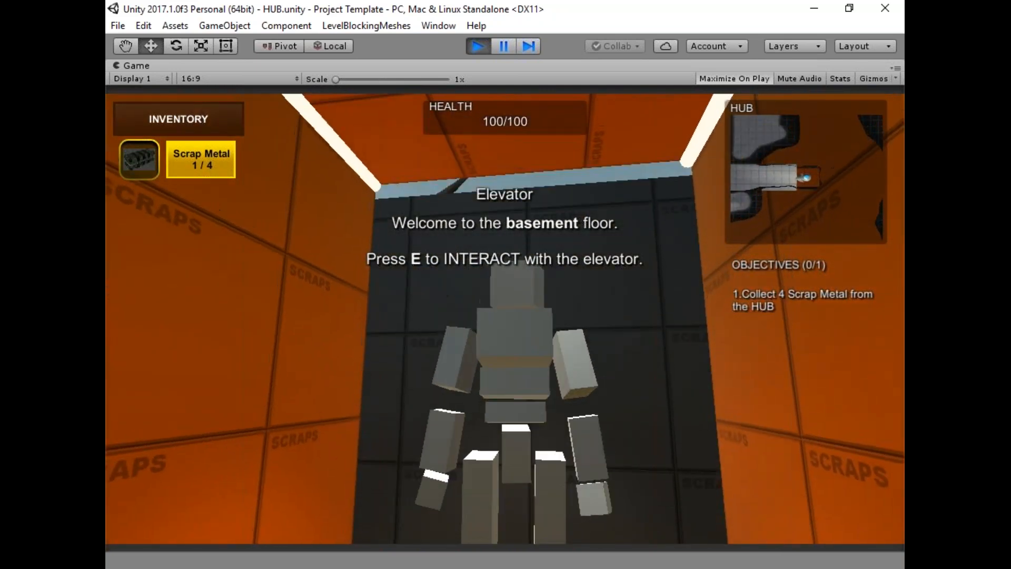
key("w")
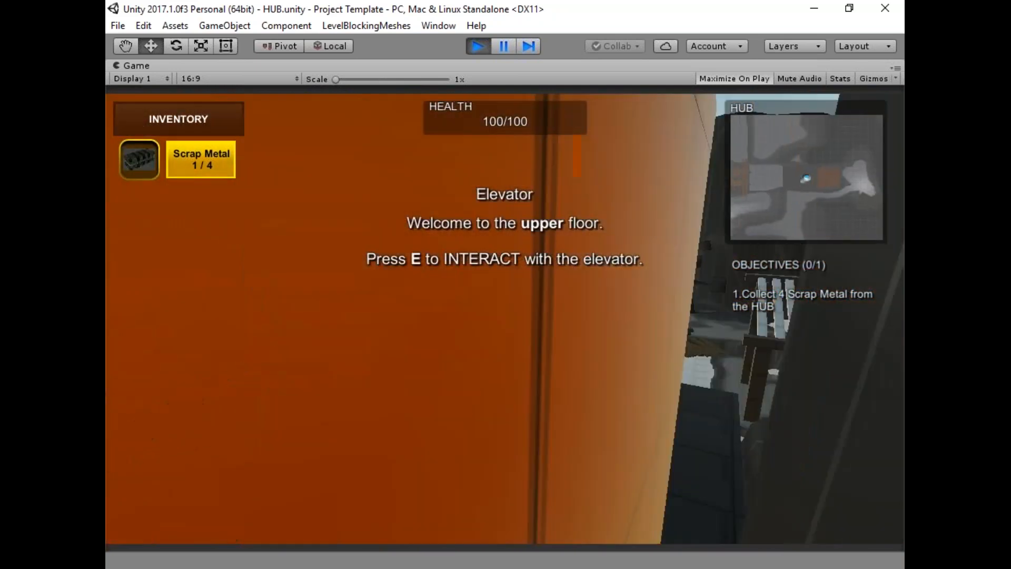
key("w")
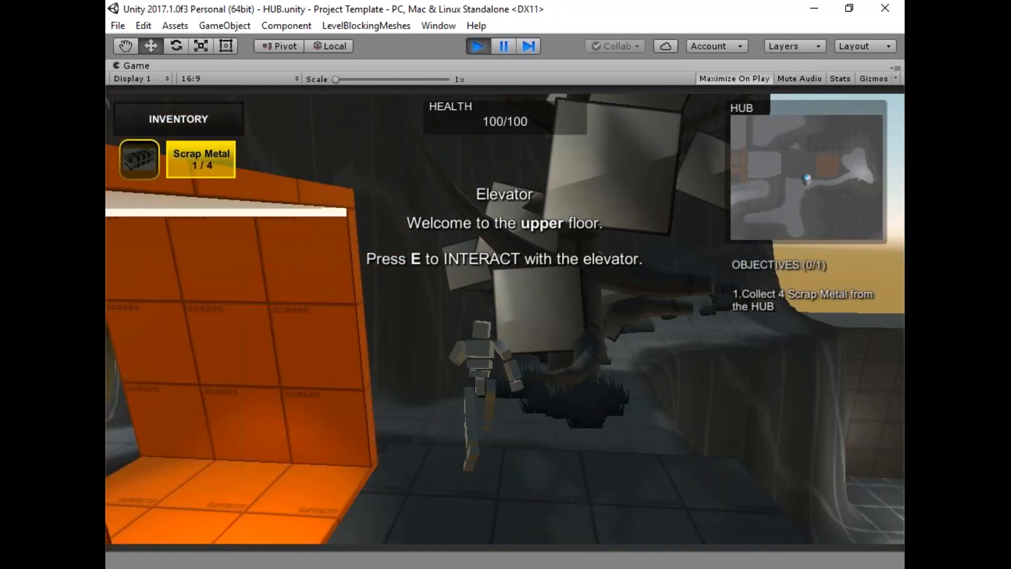
key("w")
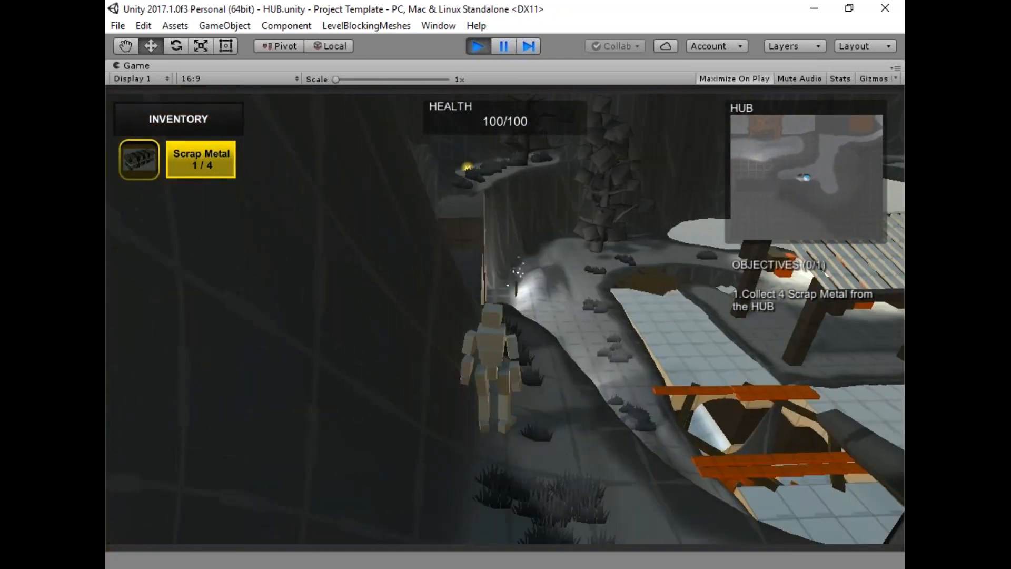
key("w")
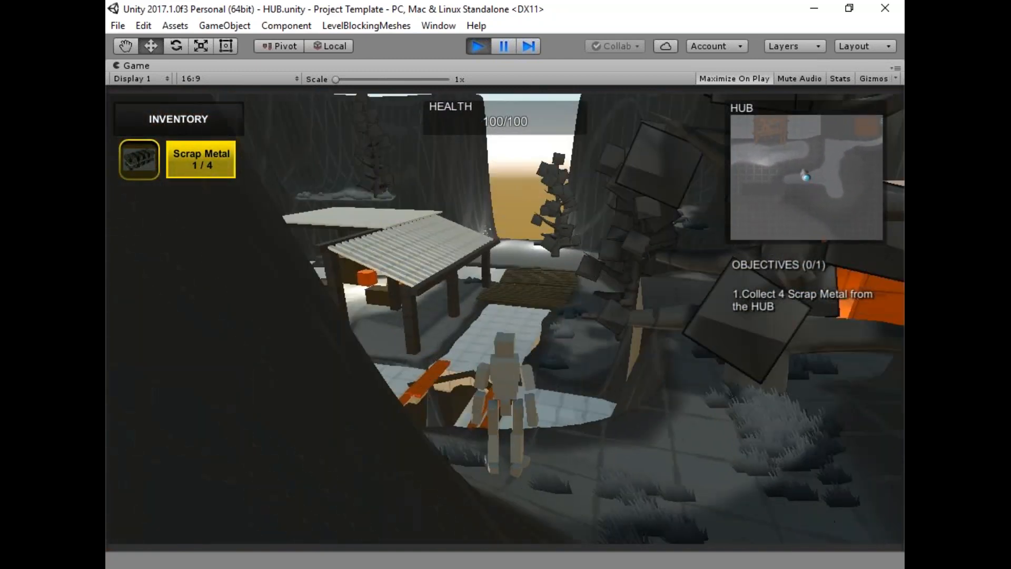
Go behind the elevator, enter the plank-framed cave opening and collect two more pieces of Scrap Metal in the underground passages.
key("w")
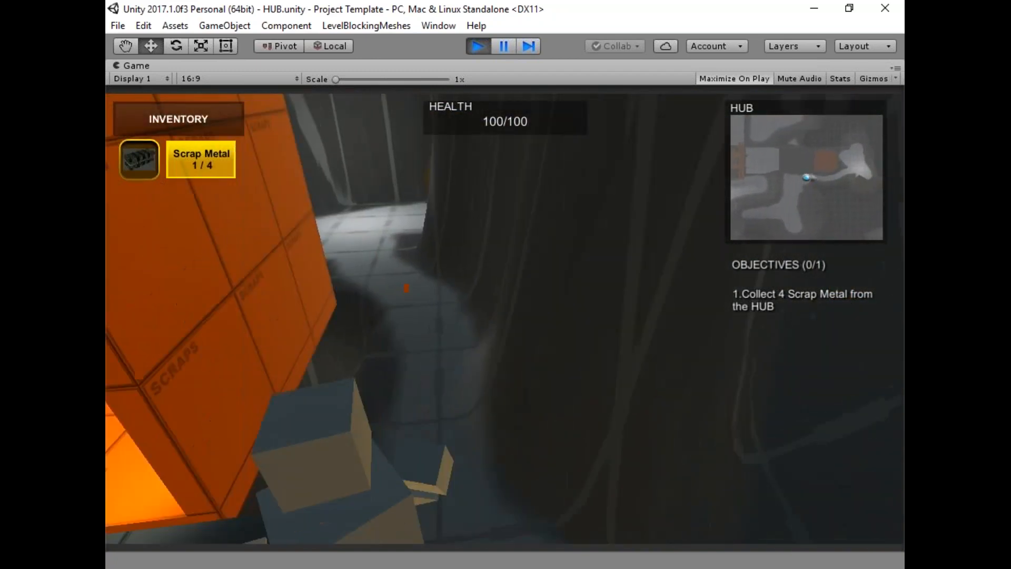
key("w")
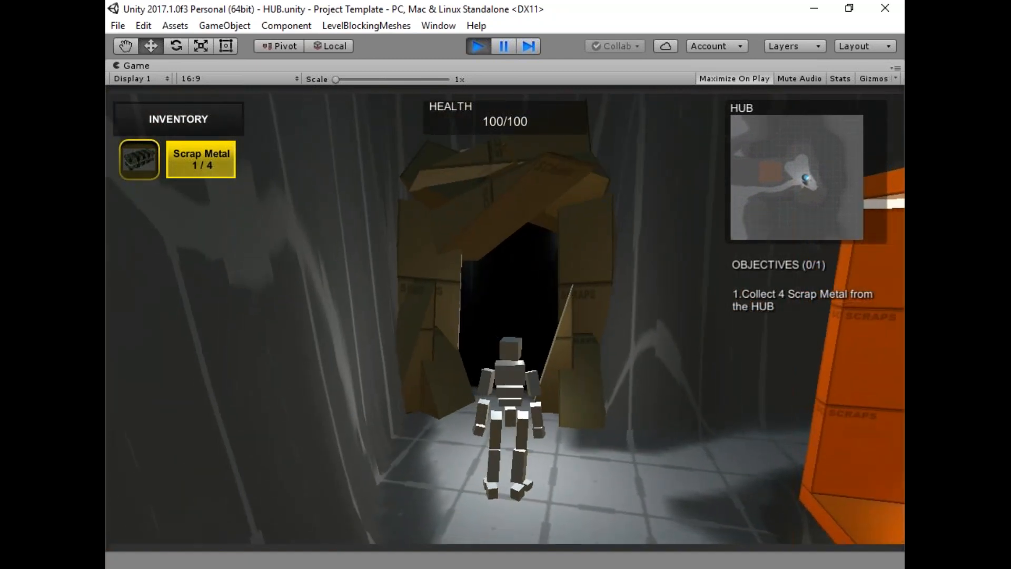
key("w")
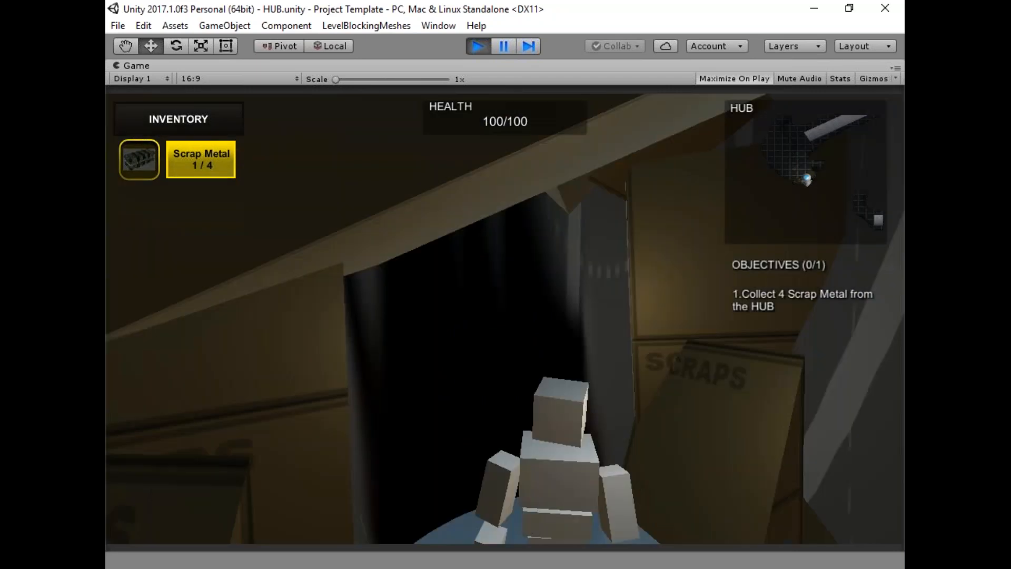
key("w")
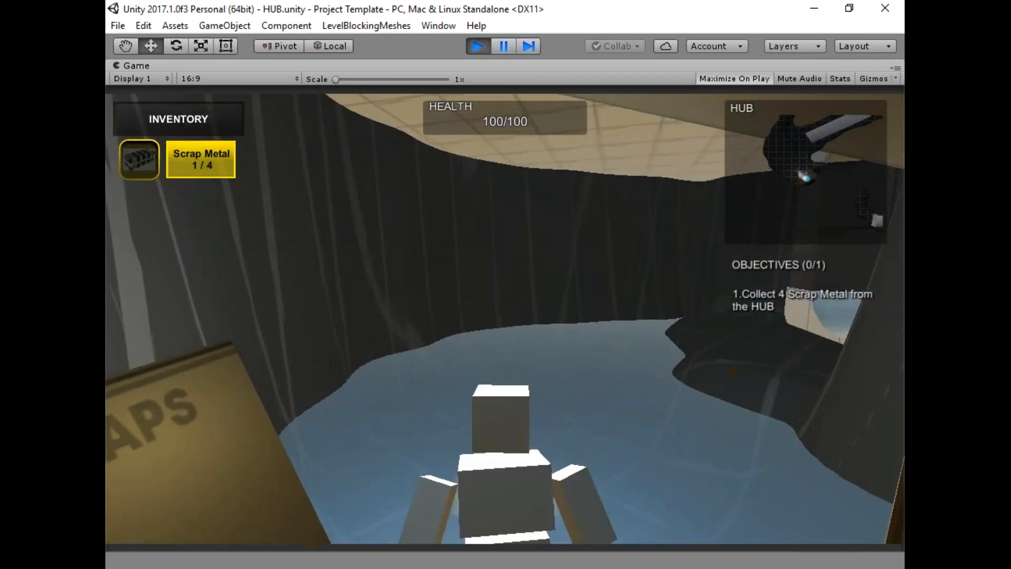
key("w")
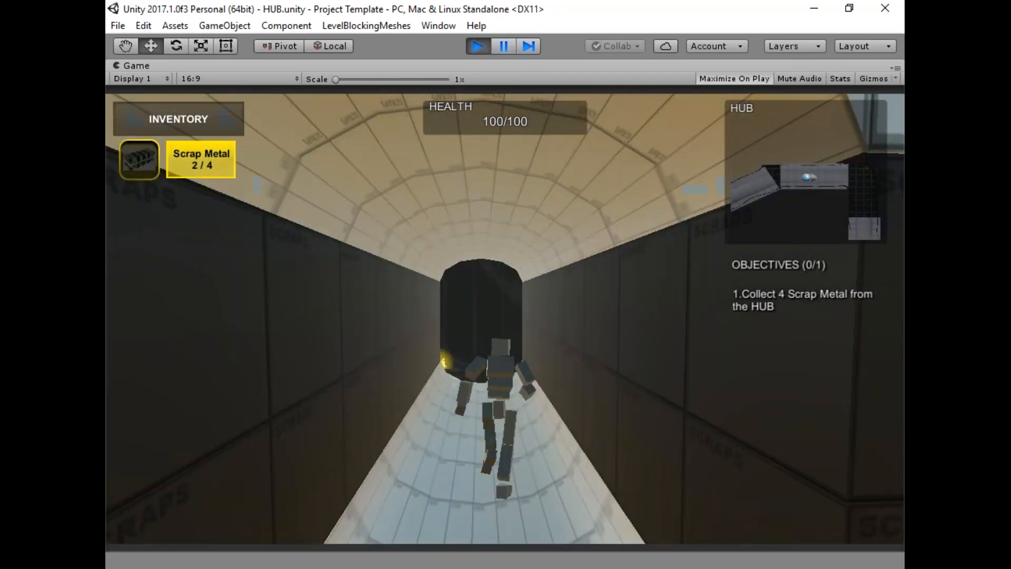
key("w")
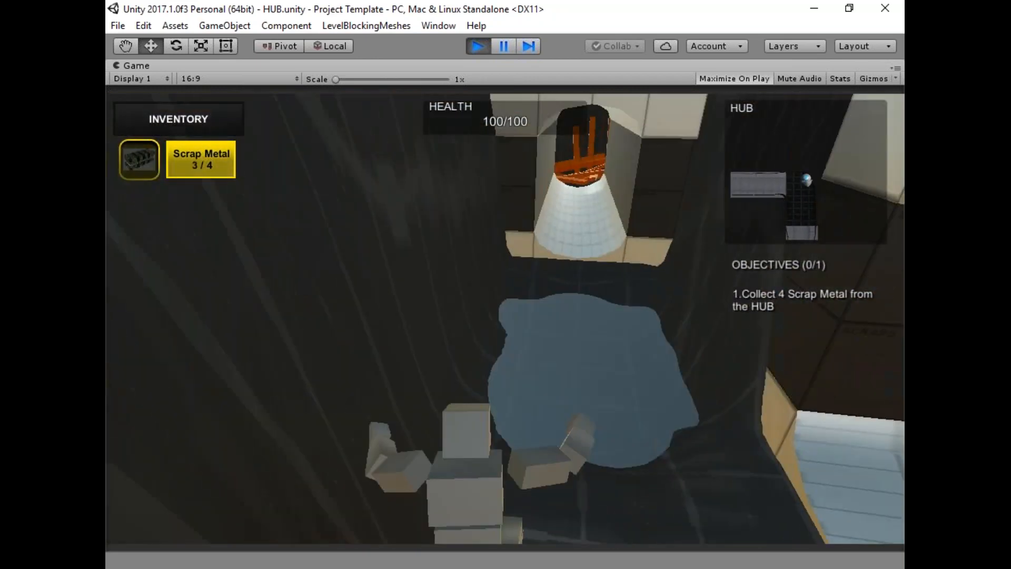
Return through the tunnel junction, climb the spiral stairs and walk to the white paved path on ground level.
key("w")
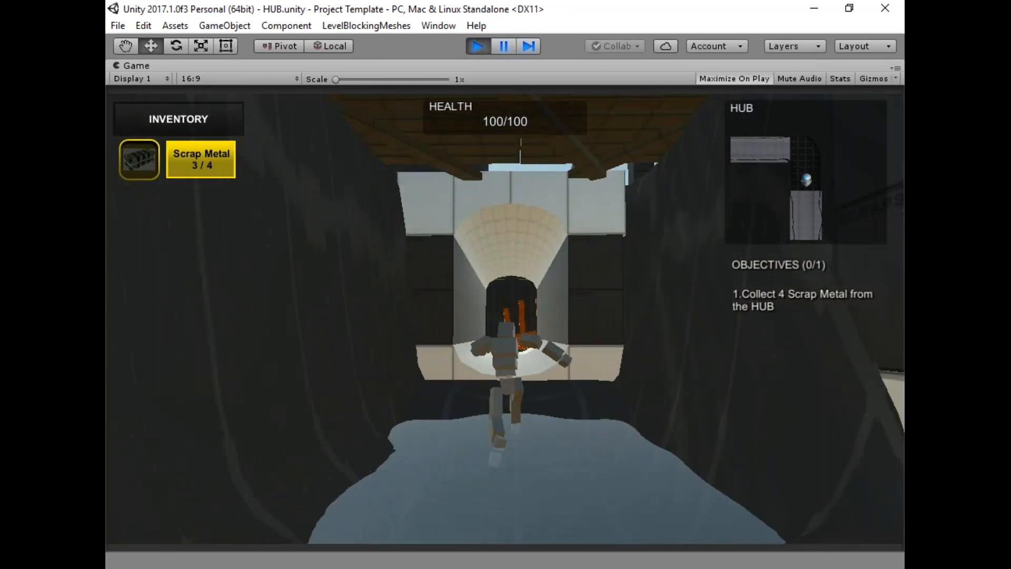
key("w")
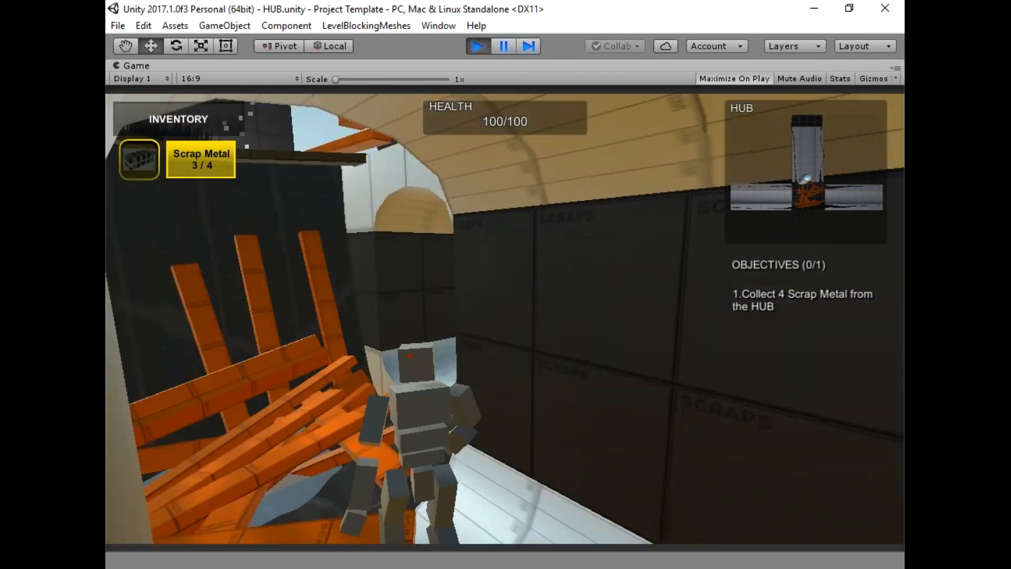
key("w")
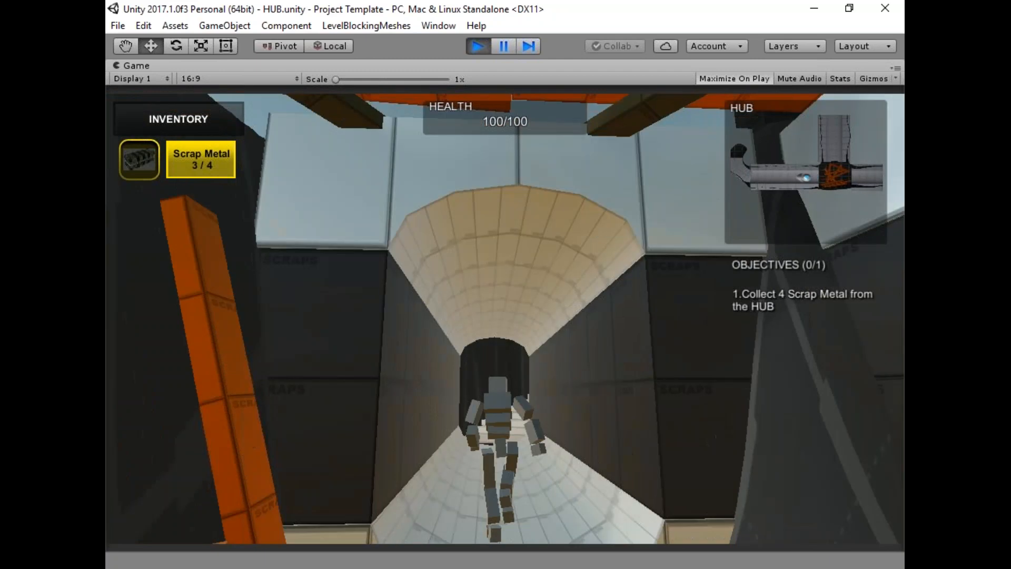
key("w")
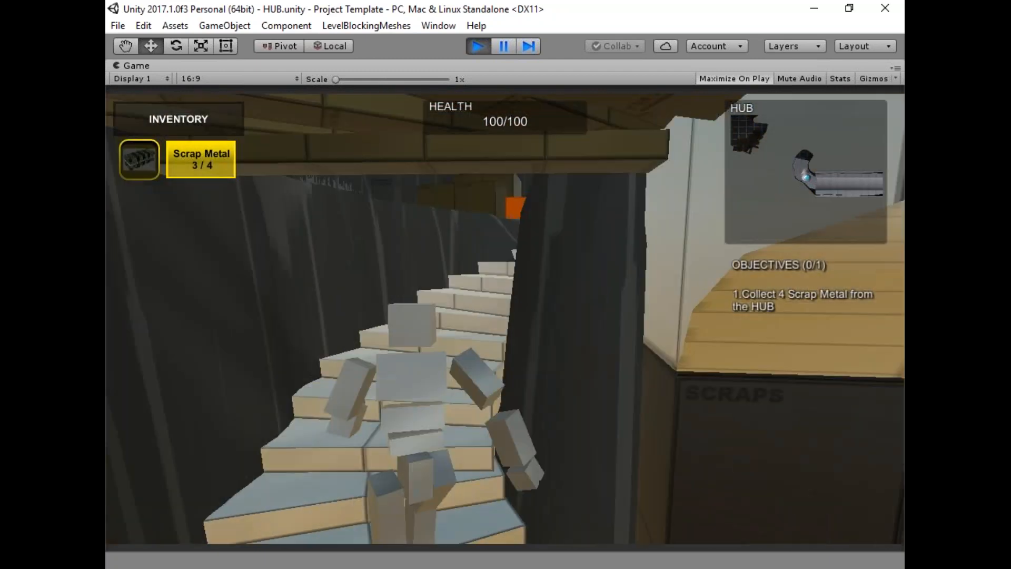
key("w")
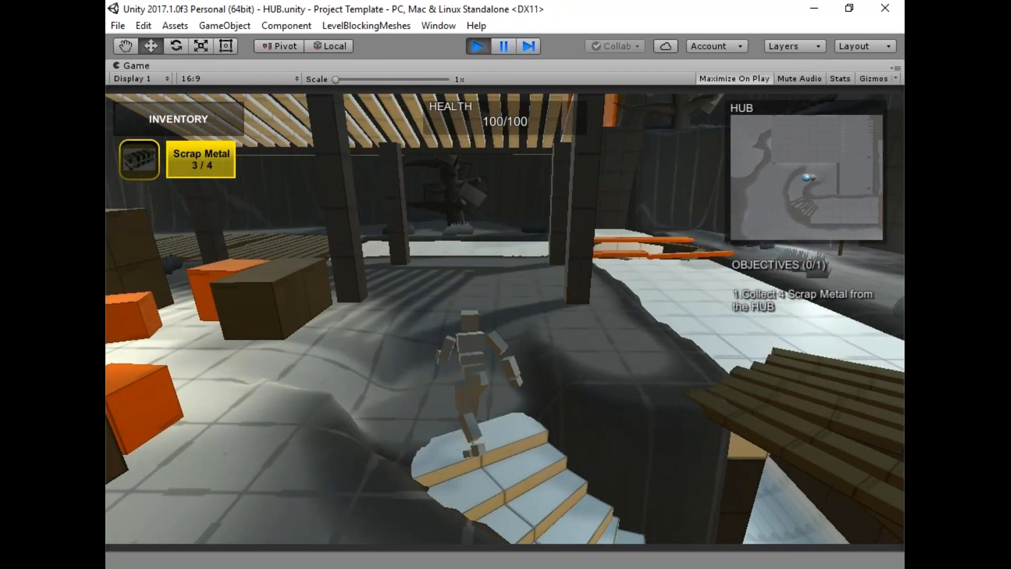
key("w")
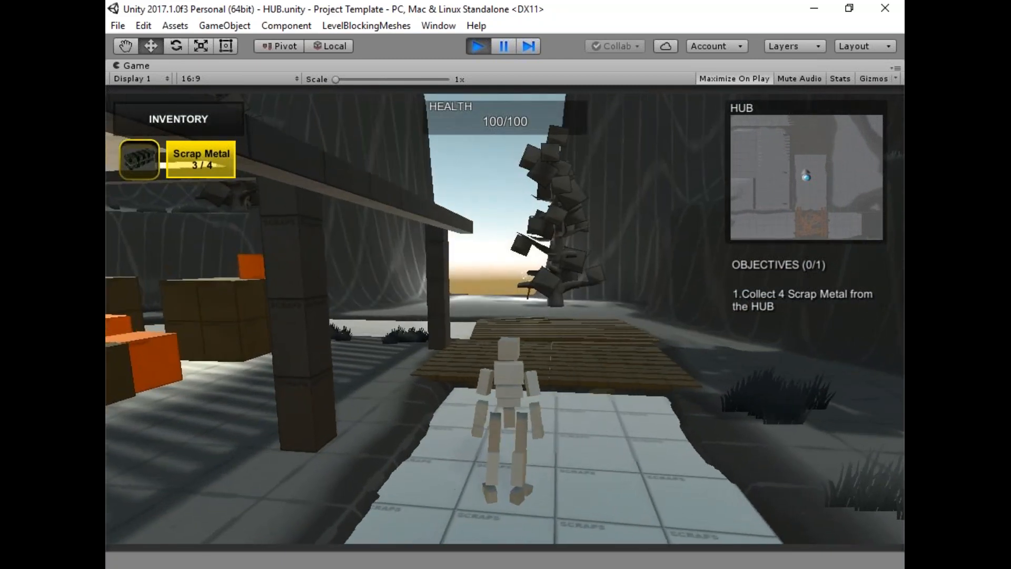
Stop the play test and collapse the Scenes folder in the project's assets.
key("Escape")
left_click(480, 48)
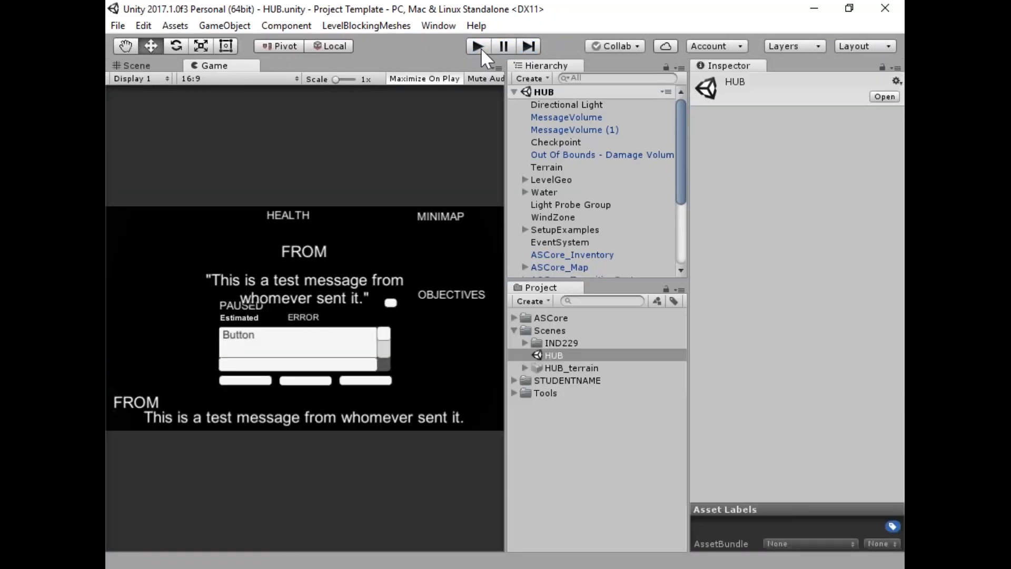
left_click(515, 331)
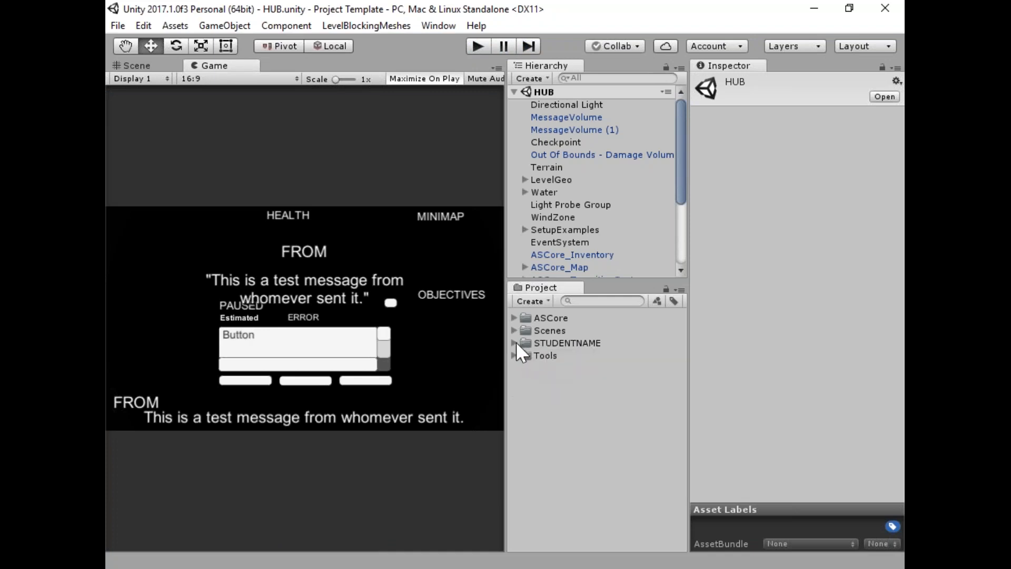
Open the LD_STUDENT scene from the STUDENTNAME folder additively alongside HUB and collapse the HUB object list.
left_click(515, 343)
right_click(577, 366)
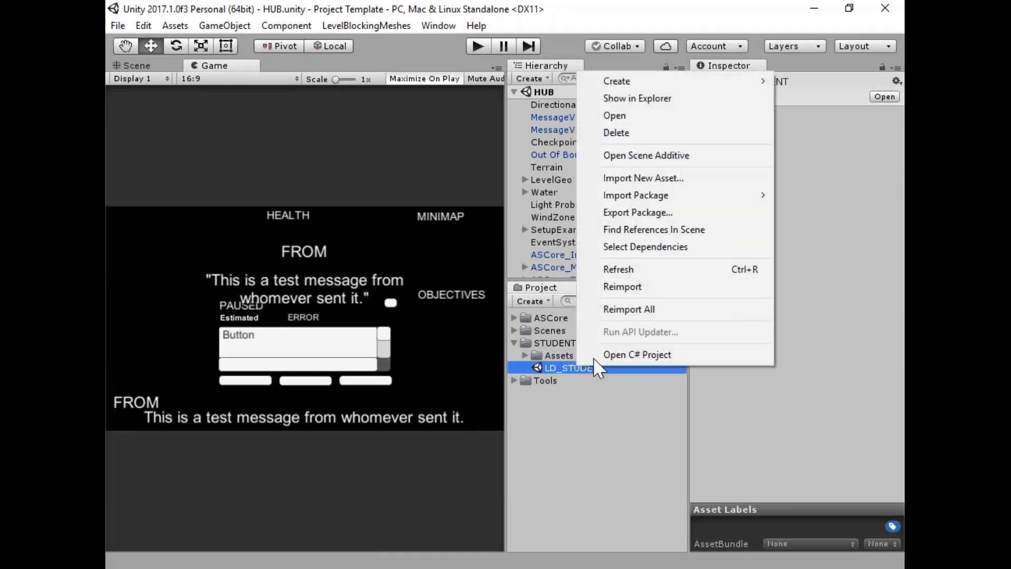
left_click(687, 156)
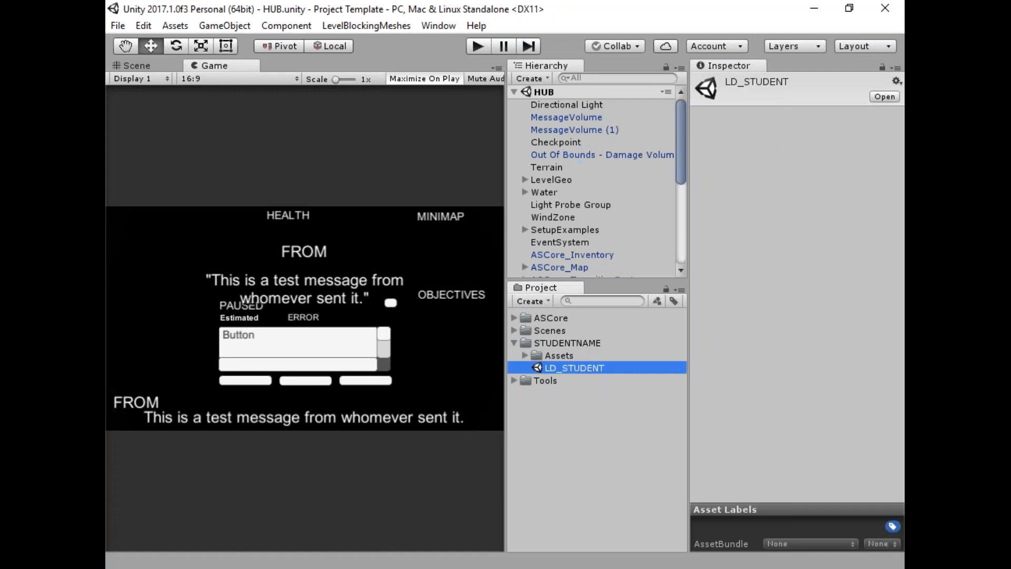
left_click(516, 92)
left_click(569, 91)
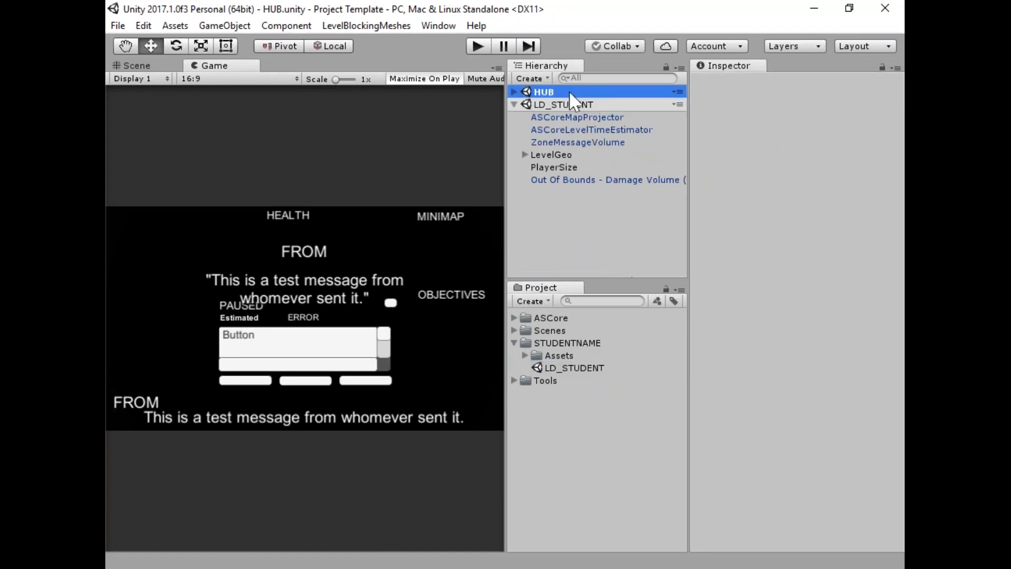
left_click(560, 104)
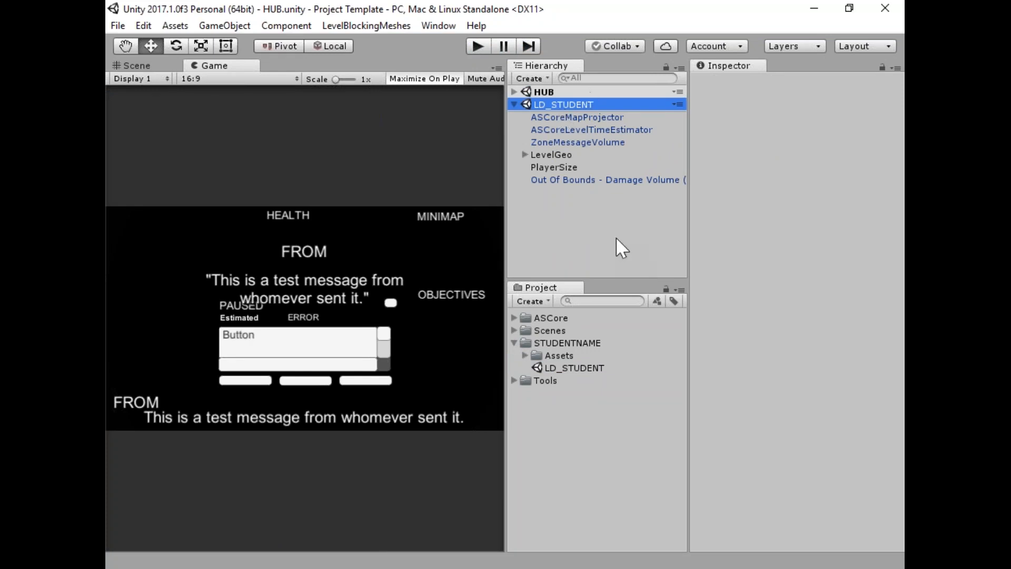
Show the Scene view and inspect the settings of LD_STUDENT's ASCoreMapProjector and ASCoreLevelTimeEstimator objects.
left_click(138, 65)
left_click(602, 116)
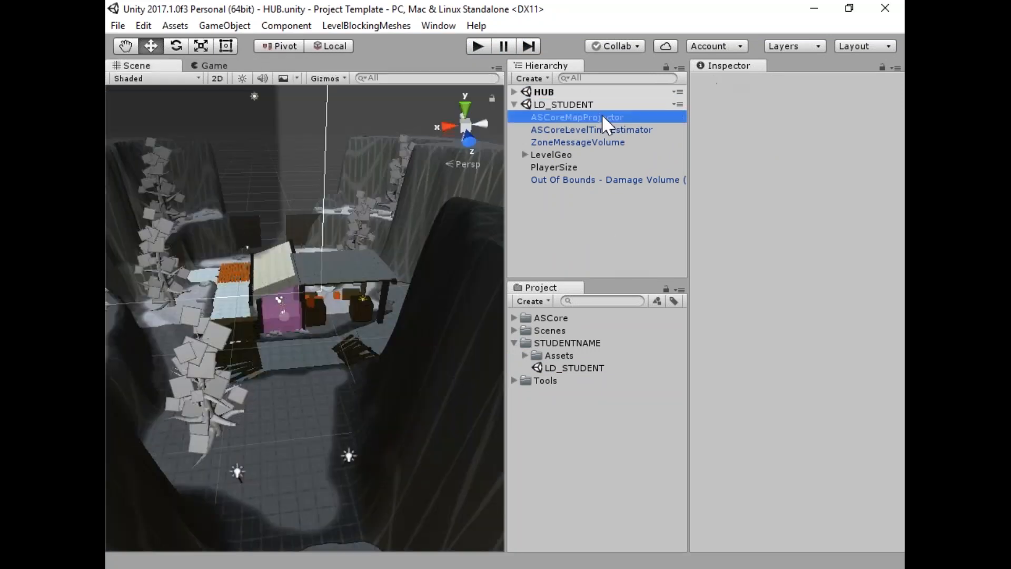
double_click(584, 118)
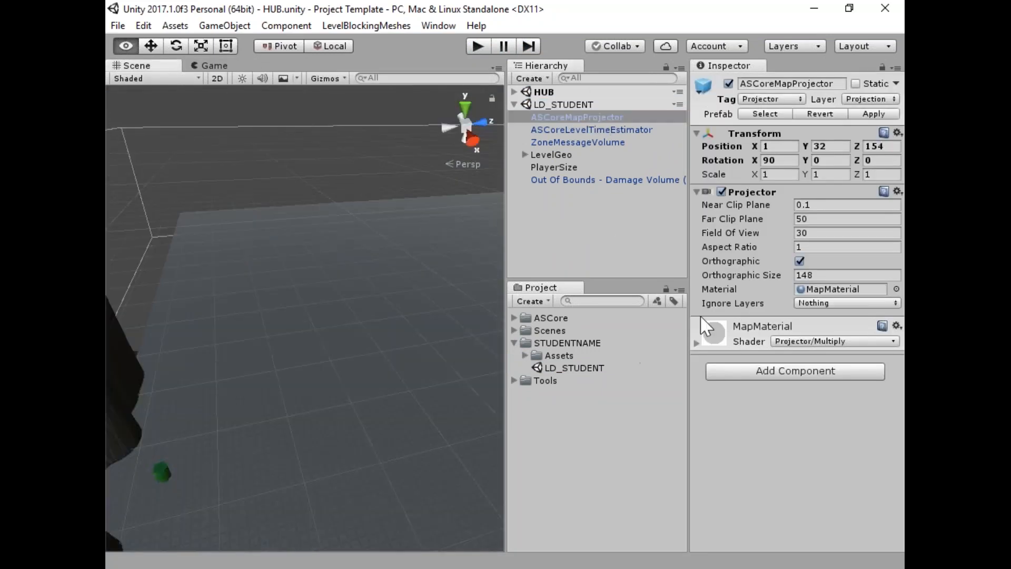
right_click_drag(833, 286, 681, 111)
left_click(625, 135)
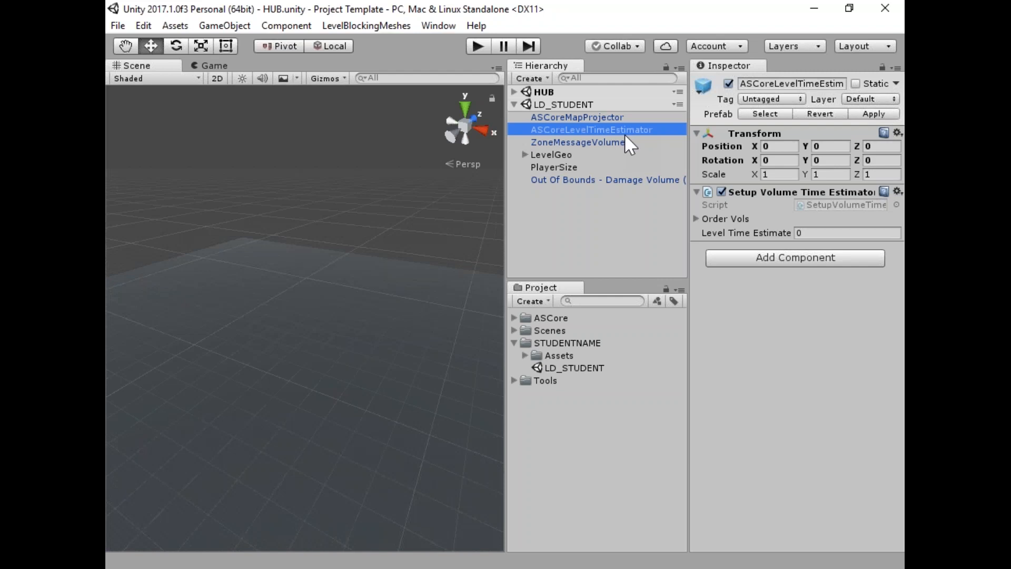
Replace the Sphere Collider on LD_STUDENT's ZoneMessageVolume with a Box Collider and make it a trigger.
left_click(599, 141)
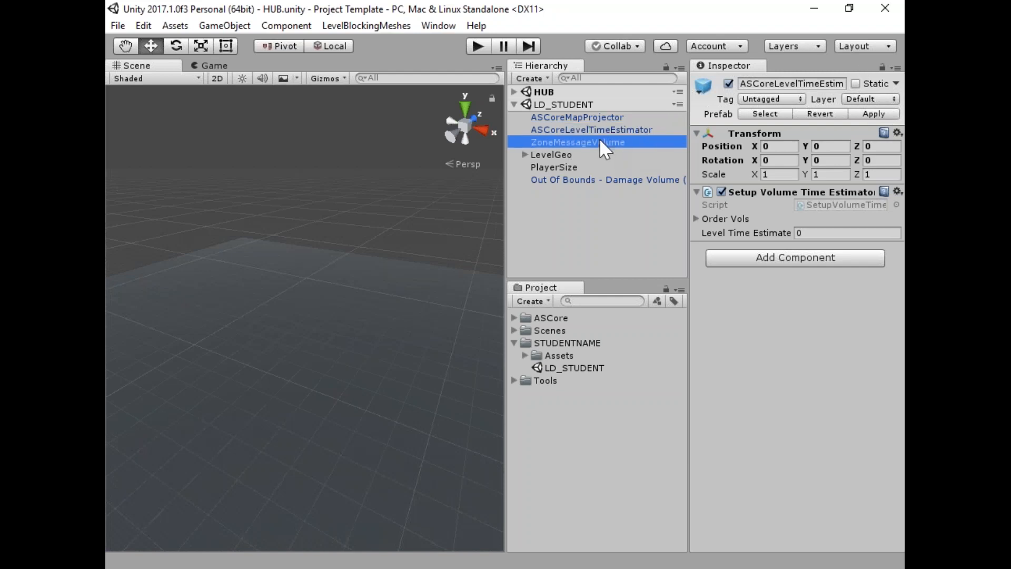
right_click_drag(232, 314, 235, 281)
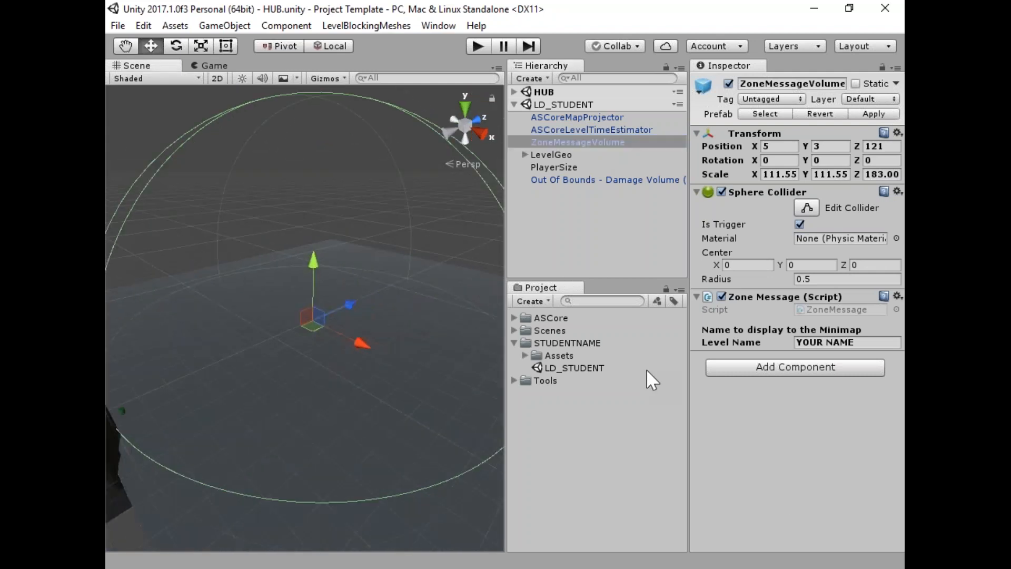
mouse_move(480, 311)
right_mouse_down()
mouse_move(248, 255)
mouse_move(474, 308)
right_mouse_up()
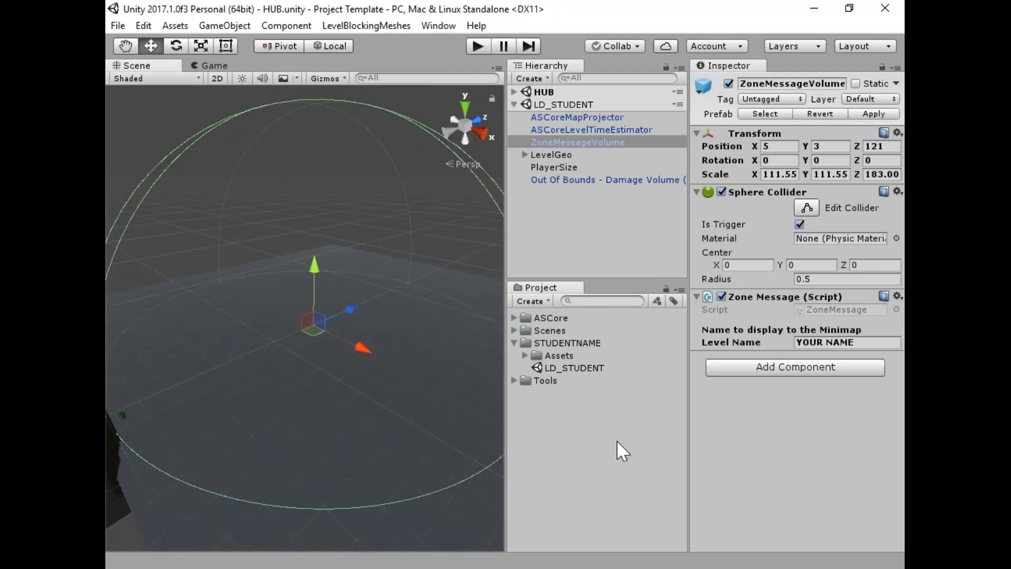
right_click_drag(406, 378, 387, 376)
right_click(821, 195)
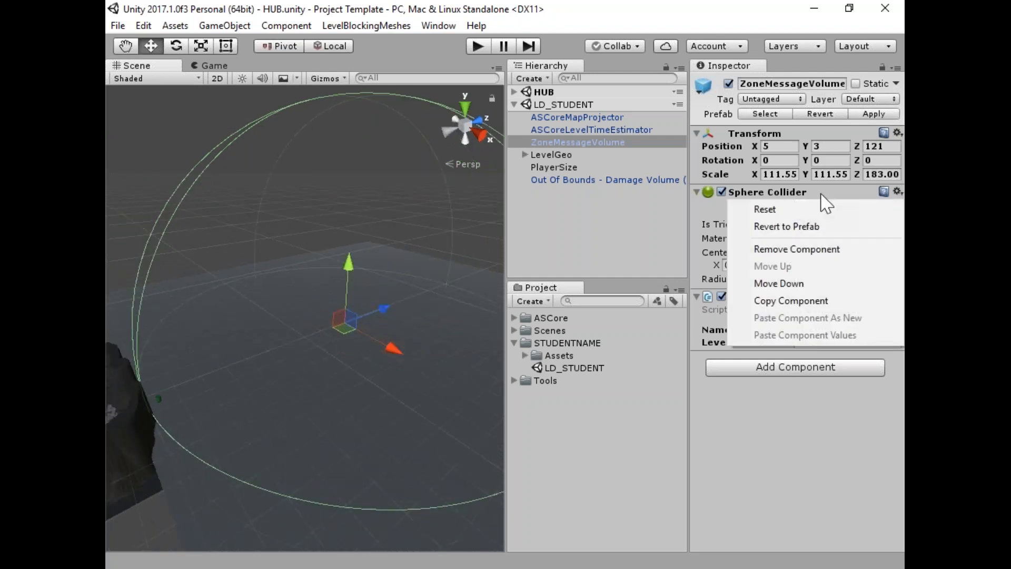
left_click(797, 249)
left_click(799, 261)
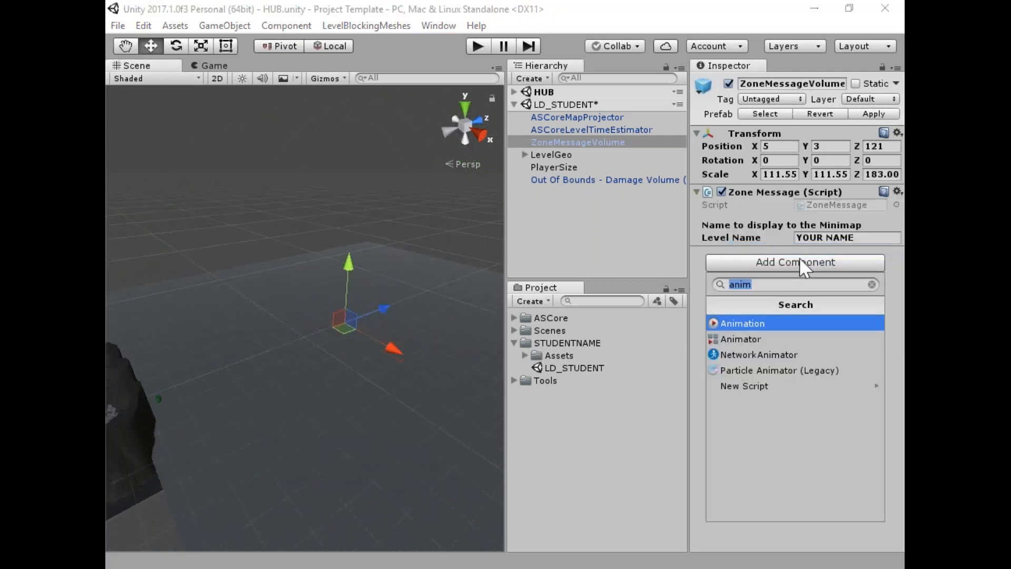
type("box")
key("Return")
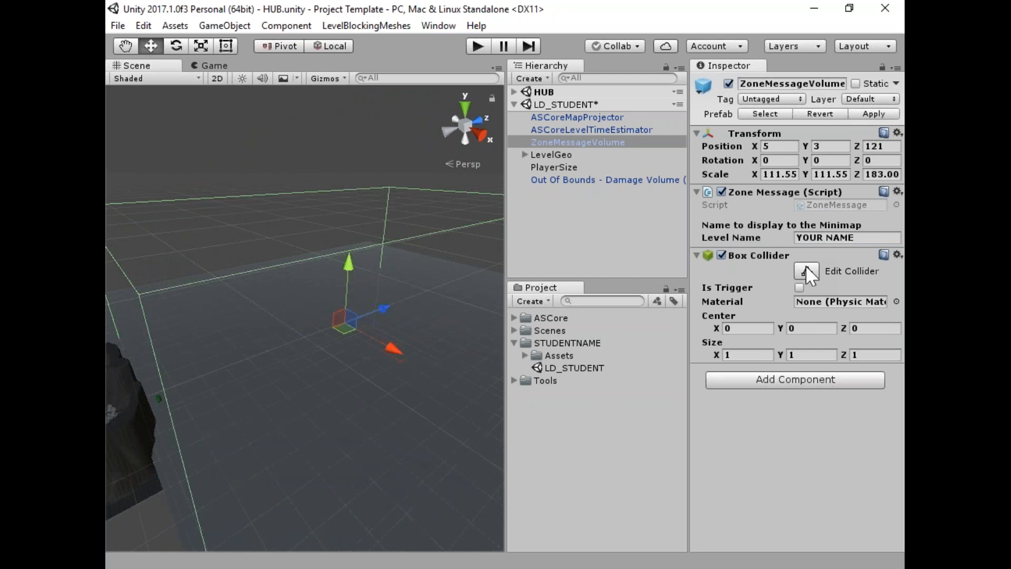
left_click(798, 286)
Scale the ZoneMessageVolume box down to about 40.2 in X, 33.5 in Y and 32.2 in Z.
right_click_drag(438, 312, 286, 362)
key("s")
left_click(202, 46)
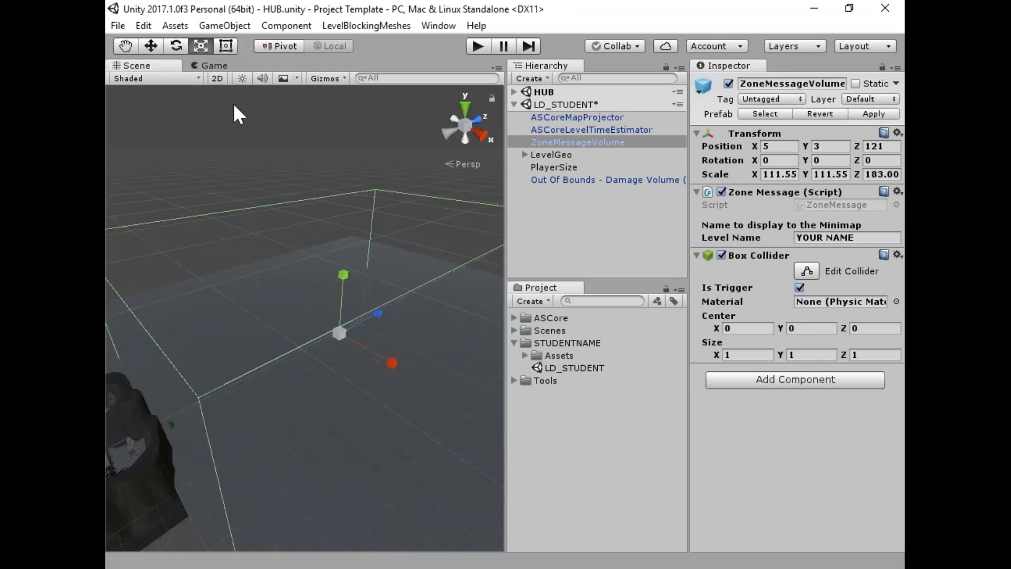
left_click_drag(377, 309, 357, 319)
left_click_drag(343, 274, 368, 329)
left_click_drag(391, 363, 364, 322)
left_click_drag(343, 275, 347, 232)
Move the ZoneMessageVolume towards the HUB area, to about X -14.8 and Z 44.6.
key("w")
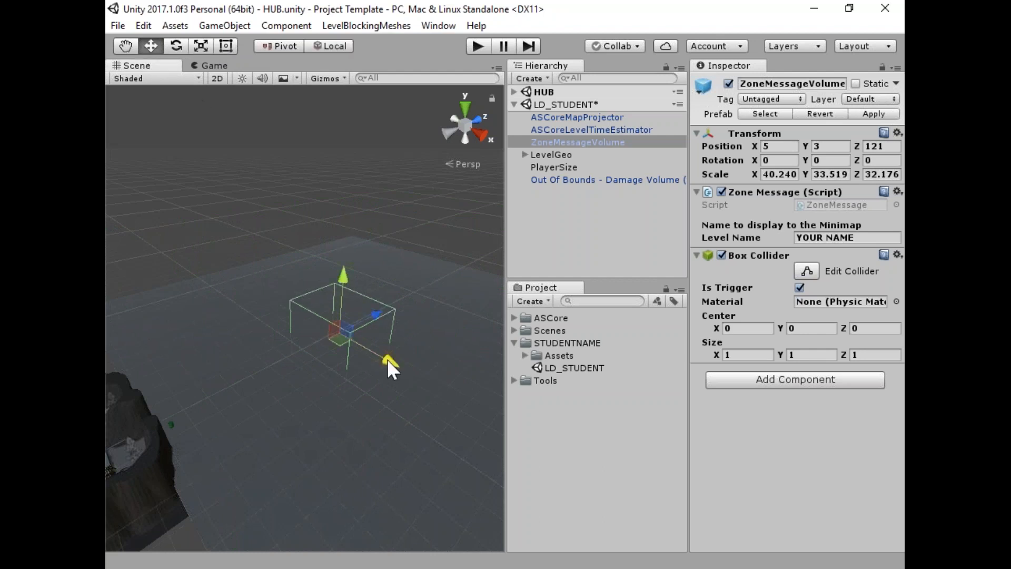
left_click_drag(387, 359, 359, 341)
left_click_drag(347, 307, 263, 365)
right_click_drag(263, 365, 154, 330)
Examine the HUB scene's own ZoneMessageVolume, its coverage of the area and its level name, and collapse HUB again.
left_click(541, 92)
left_click(514, 92)
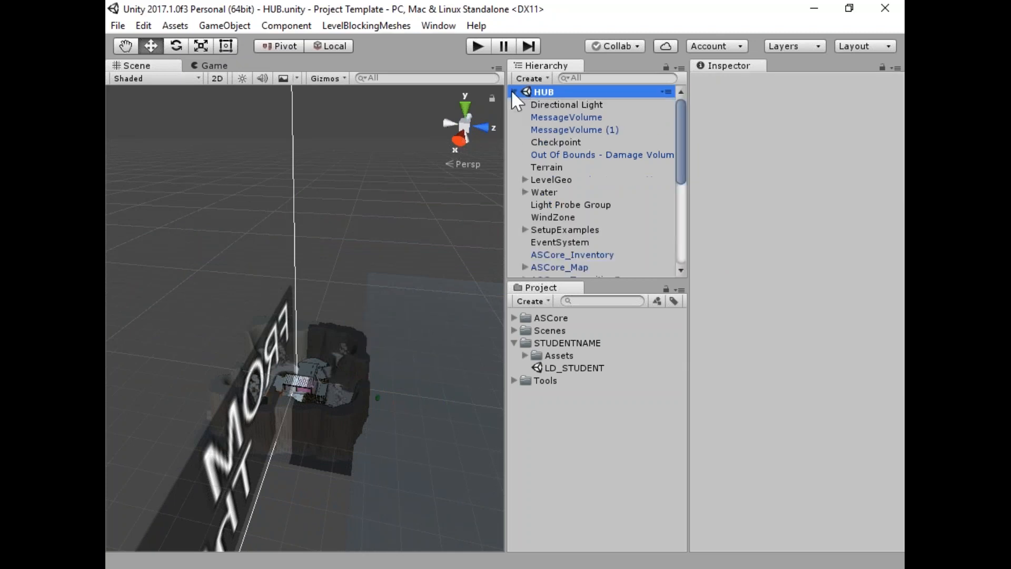
scroll(574, 227, "down", 5)
left_click(574, 174)
right_click_drag(303, 399, 232, 369)
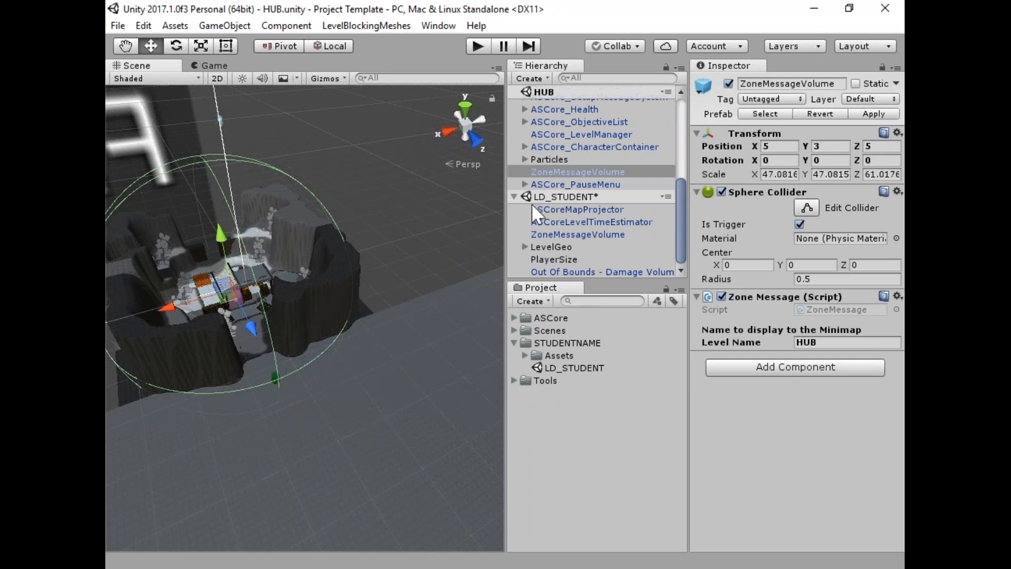
scroll(548, 179, "up", 5)
left_click(513, 93)
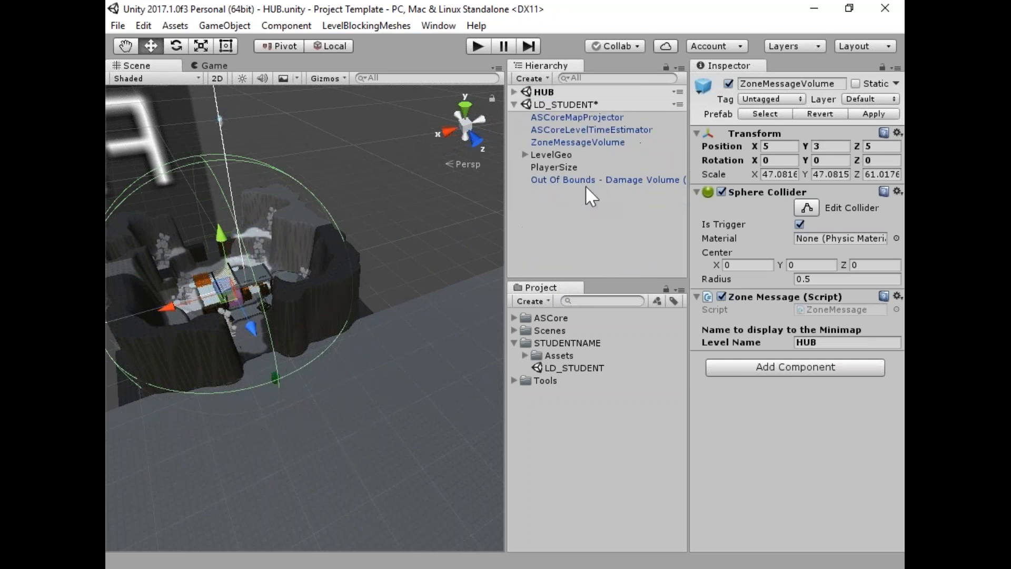
Move LD_STUDENT's ZoneMessageVolume to about X 6.3 and Z 43, and set its level name to "Tools Overview".
left_click(597, 141)
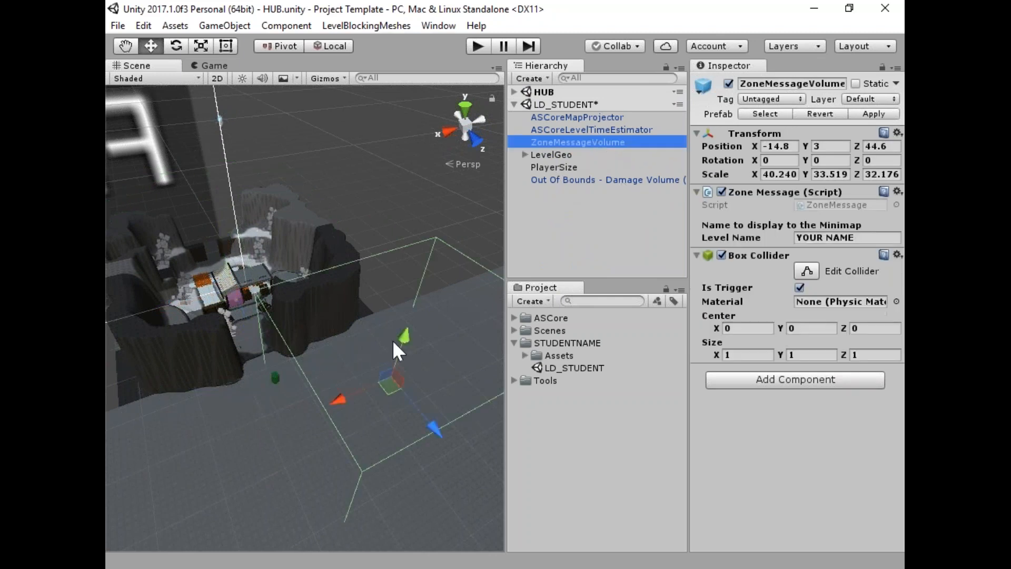
left_click_drag(343, 402, 321, 475)
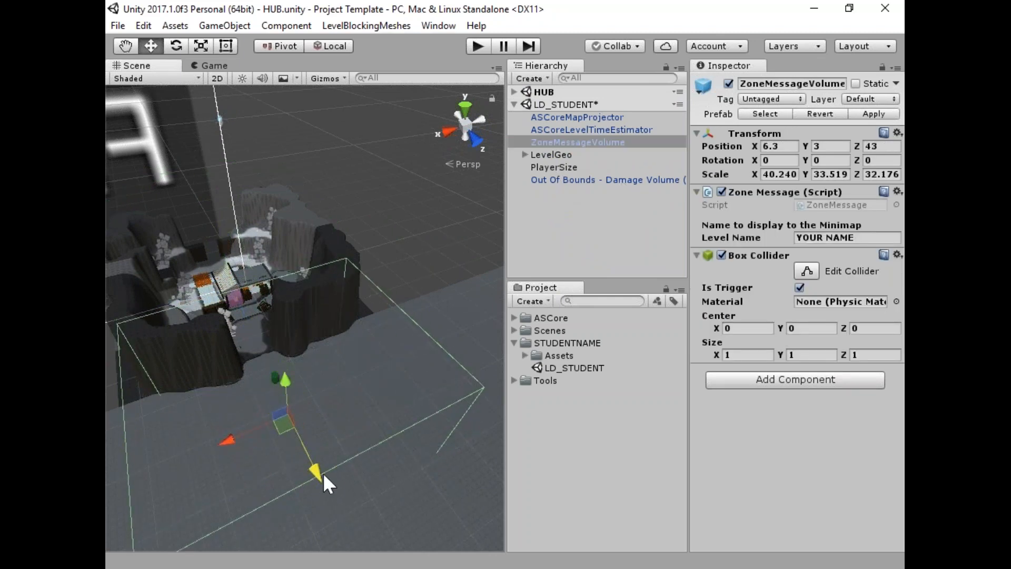
left_click(880, 237)
type("T")
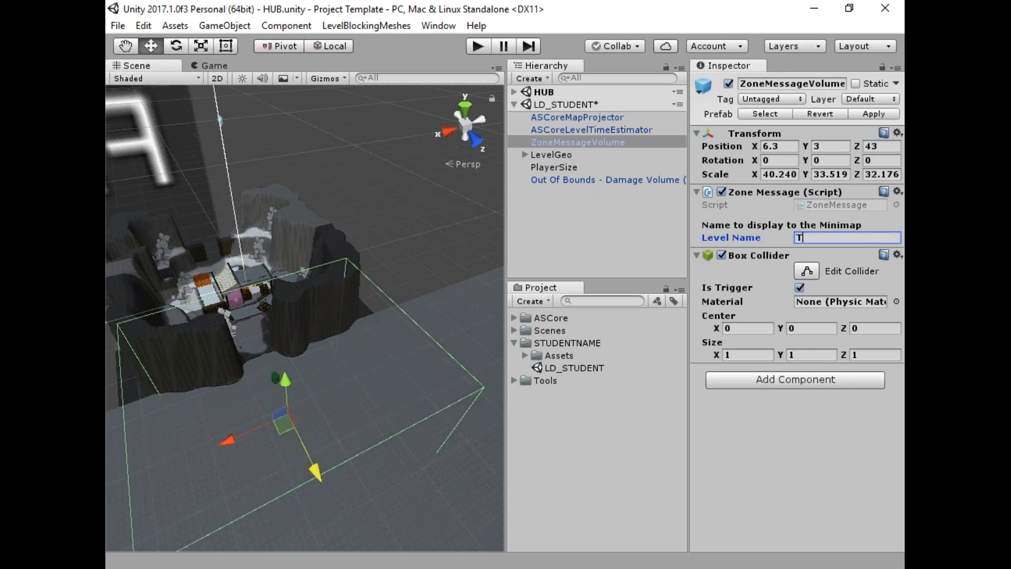
type("ools Overview")
Inspect LD_STUDENT's LevelGeo group and the LBM_Cube floor object inside it.
left_click_drag(350, 398, 382, 369, "alt")
left_click(567, 153)
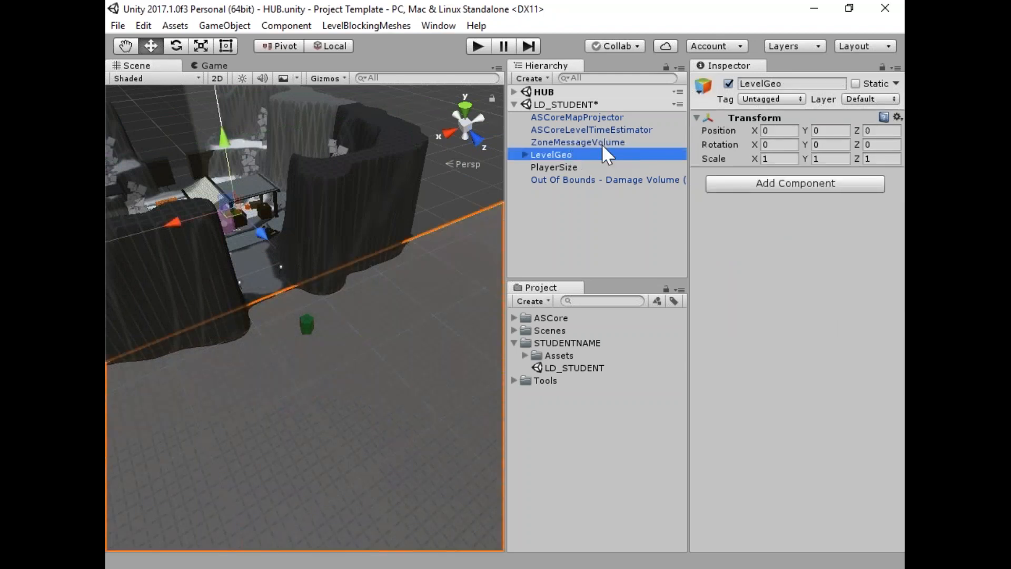
left_click(525, 154)
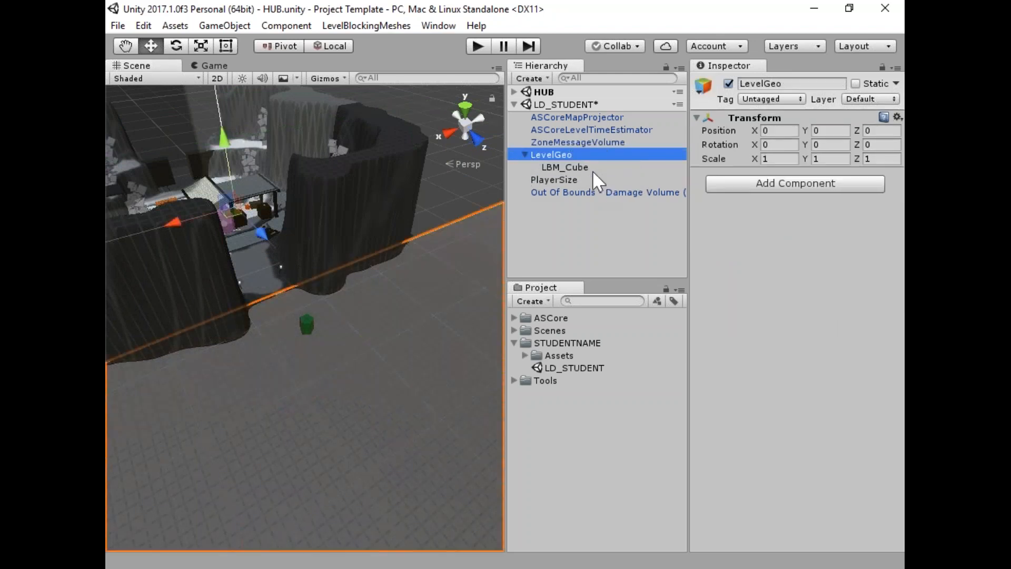
left_click(577, 167)
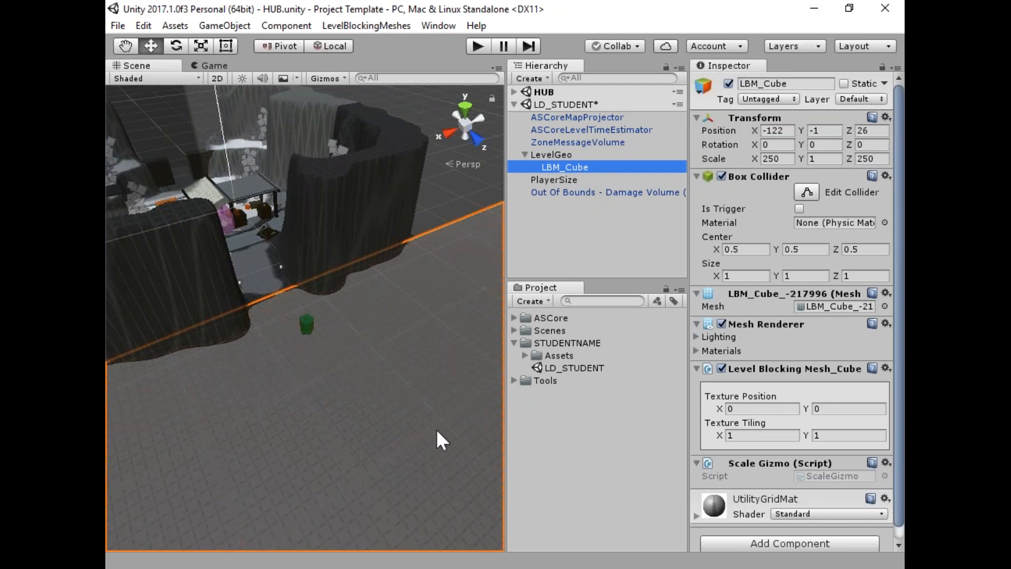
Assign the PlayerStart texture as the Cookie of the ASCoreMapProjector's MapMaterial and check its projection on the floor.
left_click(590, 118)
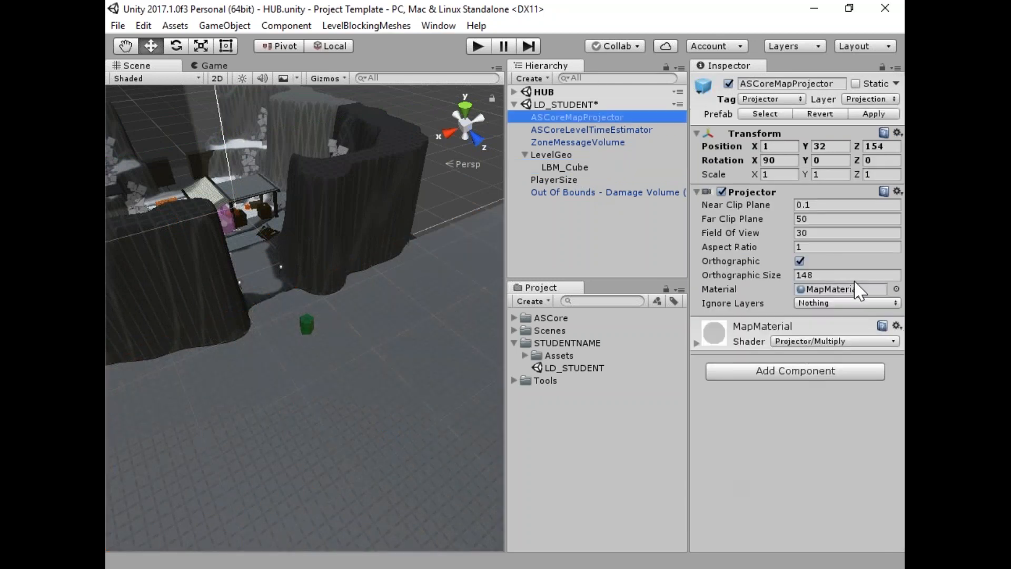
left_click(697, 340)
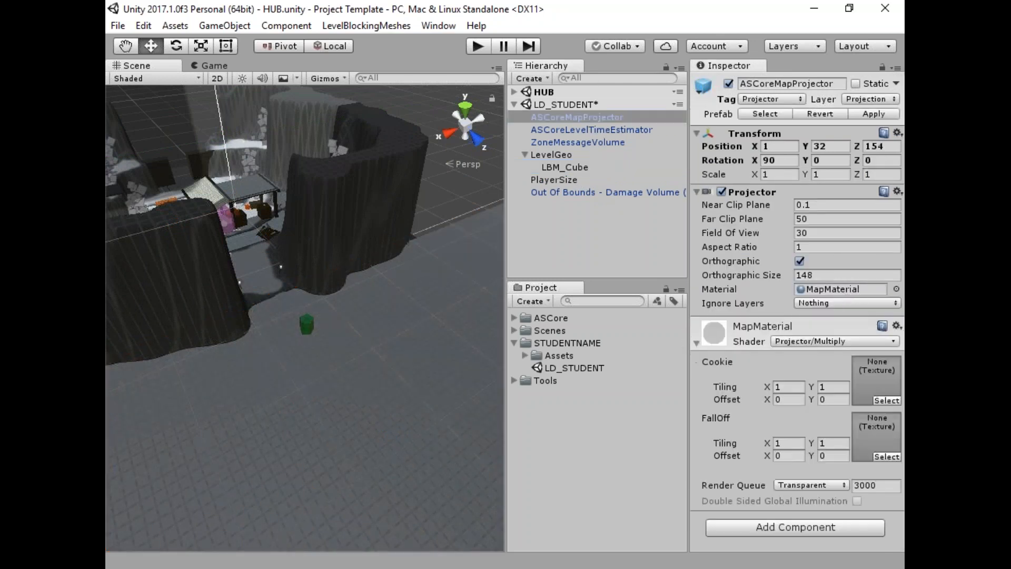
left_click(887, 400)
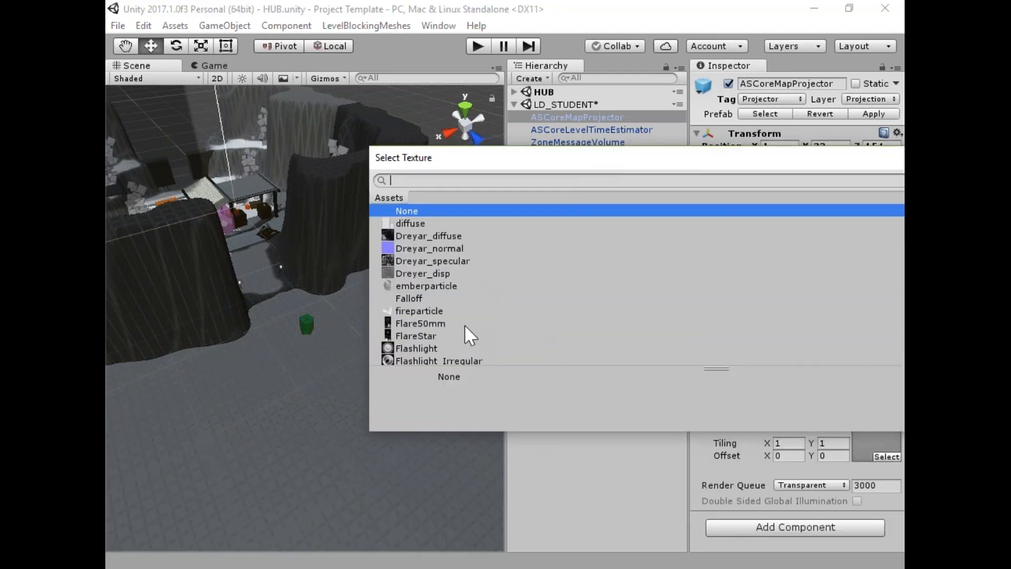
scroll(464, 321, "down", 10)
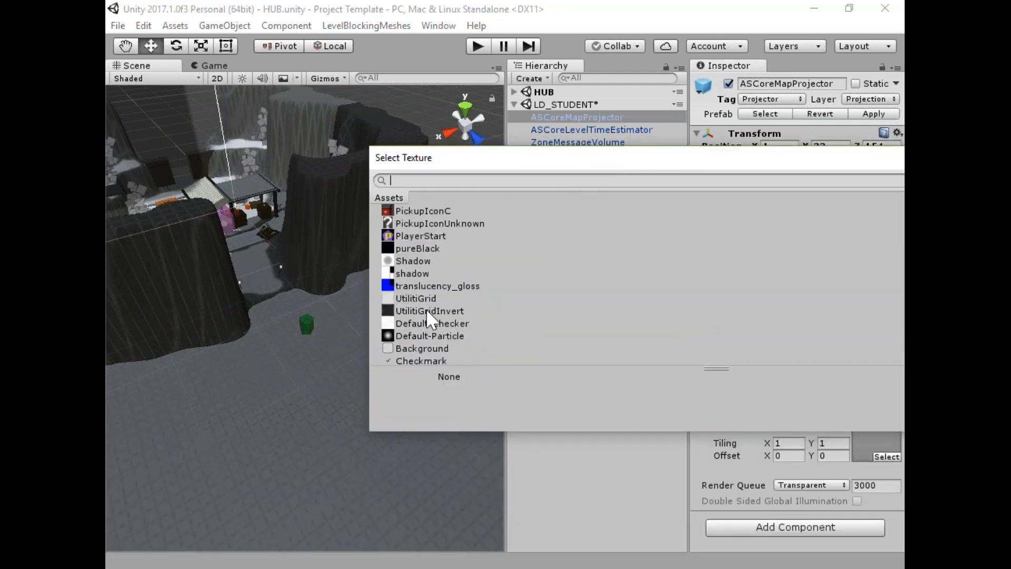
left_click(409, 237)
left_click_drag(648, 158, 904, 297)
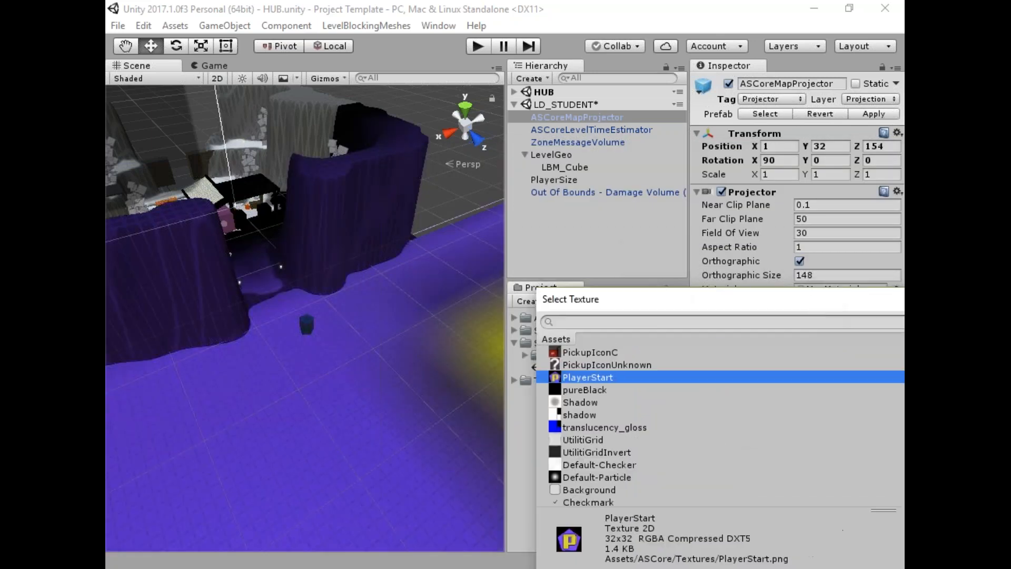
right_click_drag(407, 248, 531, 285)
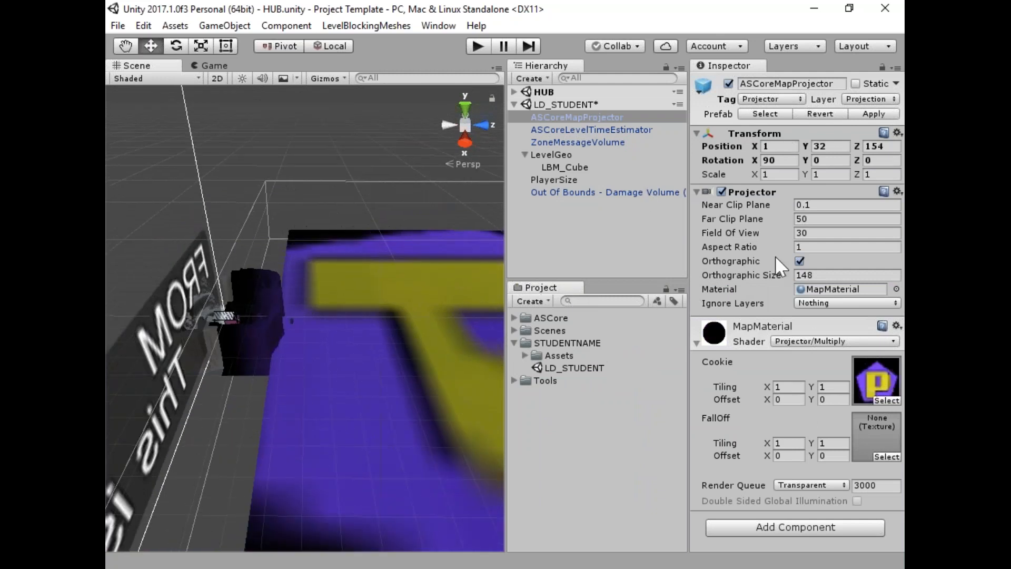
left_click(697, 342)
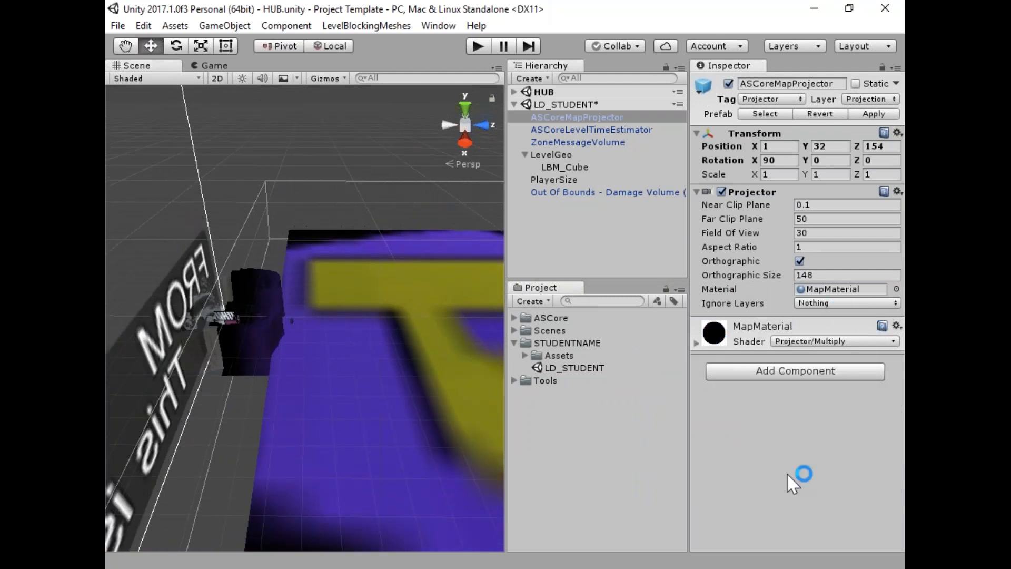
Toggle the ASCoreMapProjector object to compare the floor with and without it, leave it deactivated and deselect it.
left_click(729, 84)
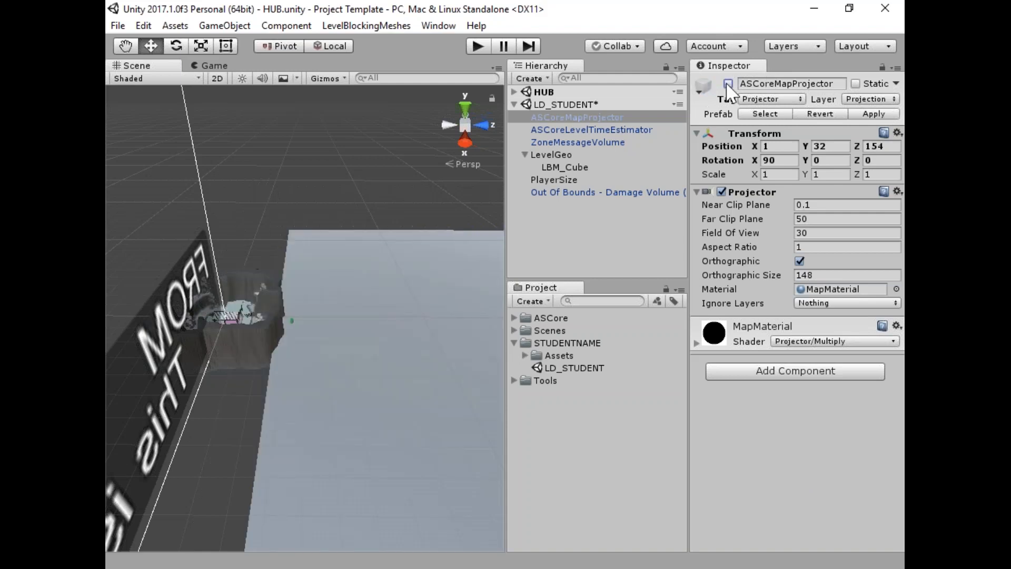
left_click(729, 84)
left_click(729, 83)
left_click(578, 227)
Collapse LevelGeo, frame the green PlayerSize object in the scene and examine it as a player scale reference.
right_click_drag(422, 274, 472, 302)
key("w")
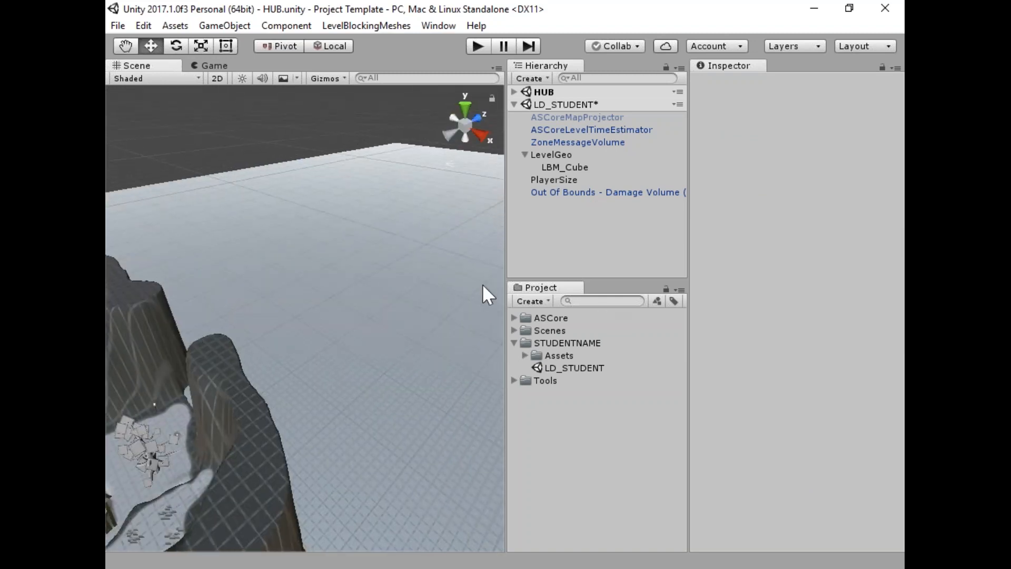
left_click(525, 155)
double_click(547, 166)
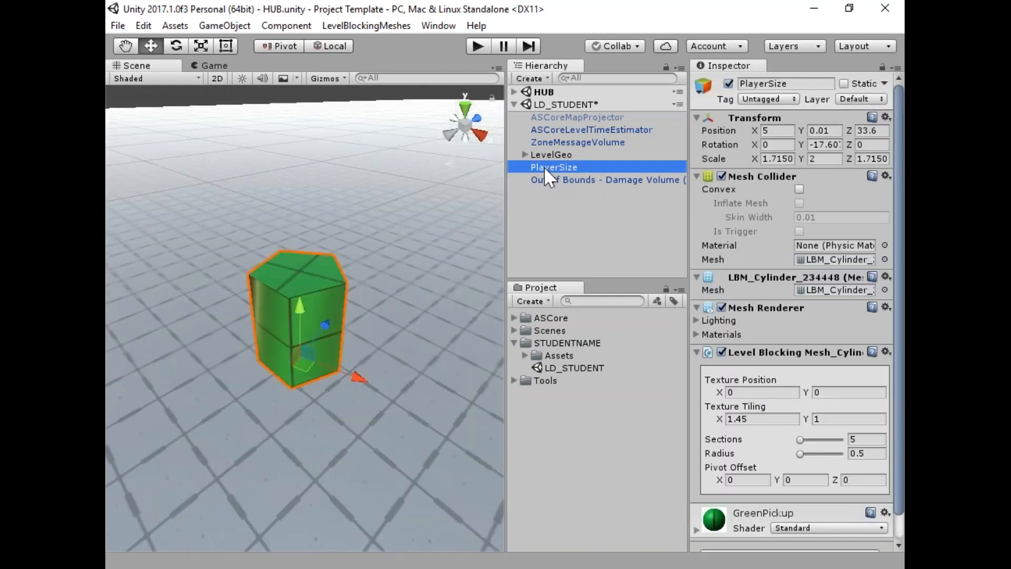
left_click_drag(261, 276, 474, 237, "alt")
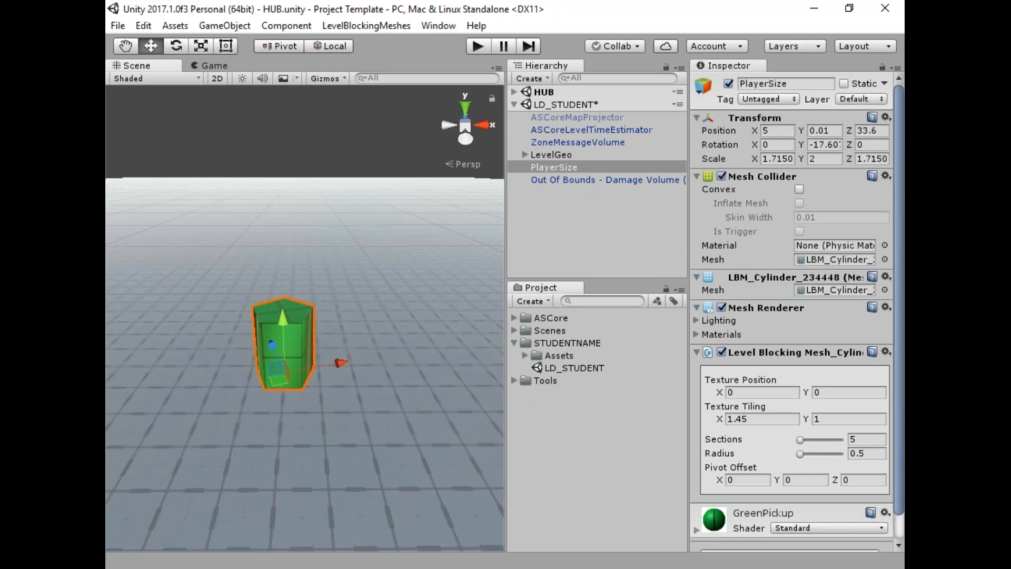
View PlayerSize from above, then frame the Out Of Bounds - Damage Volume object and examine its extent below the floor.
left_click_drag(417, 233, 338, 395, "alt")
right_click_drag(338, 395, 114, 342)
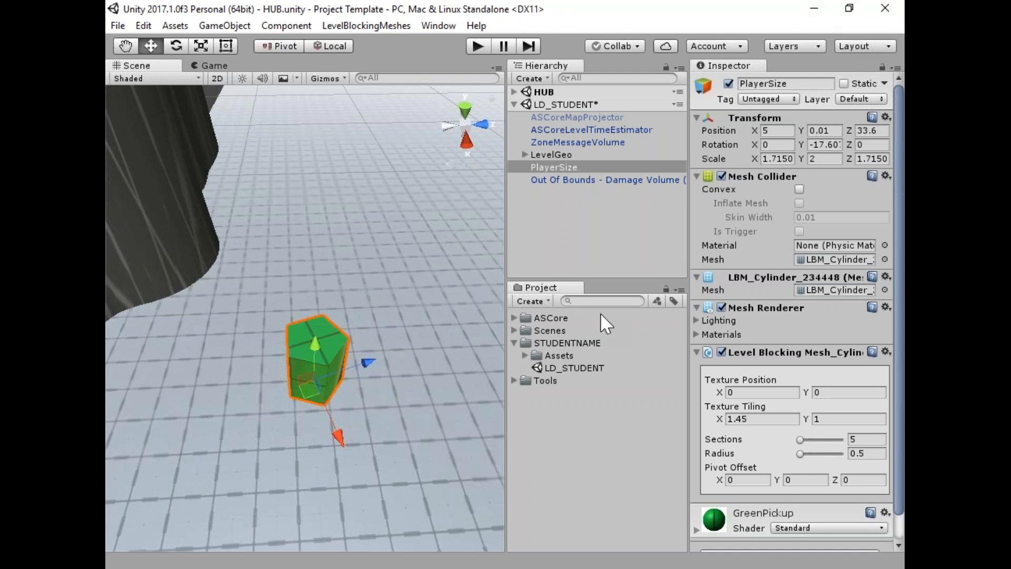
right_click_drag(391, 327, 354, 327)
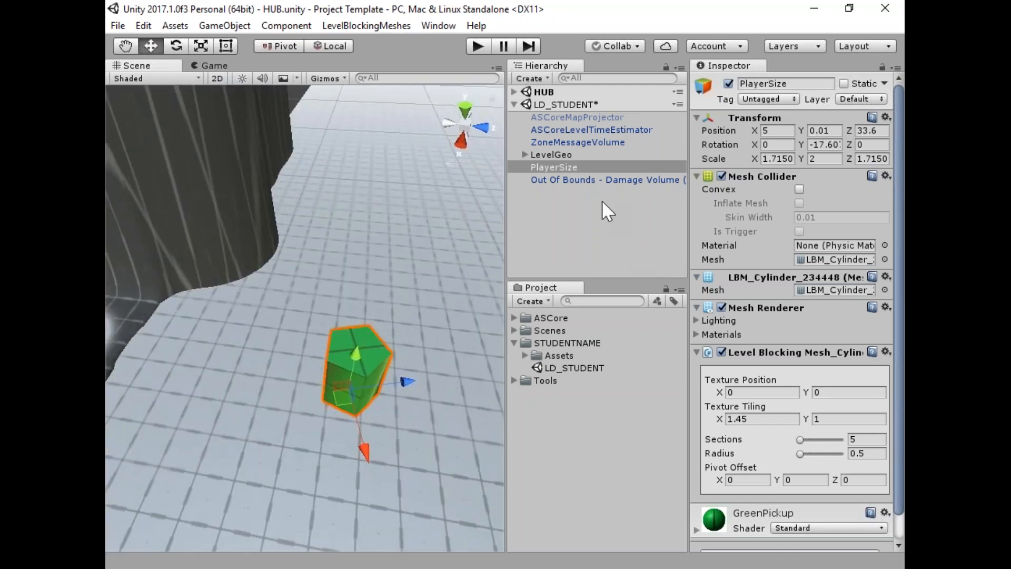
double_click(605, 179)
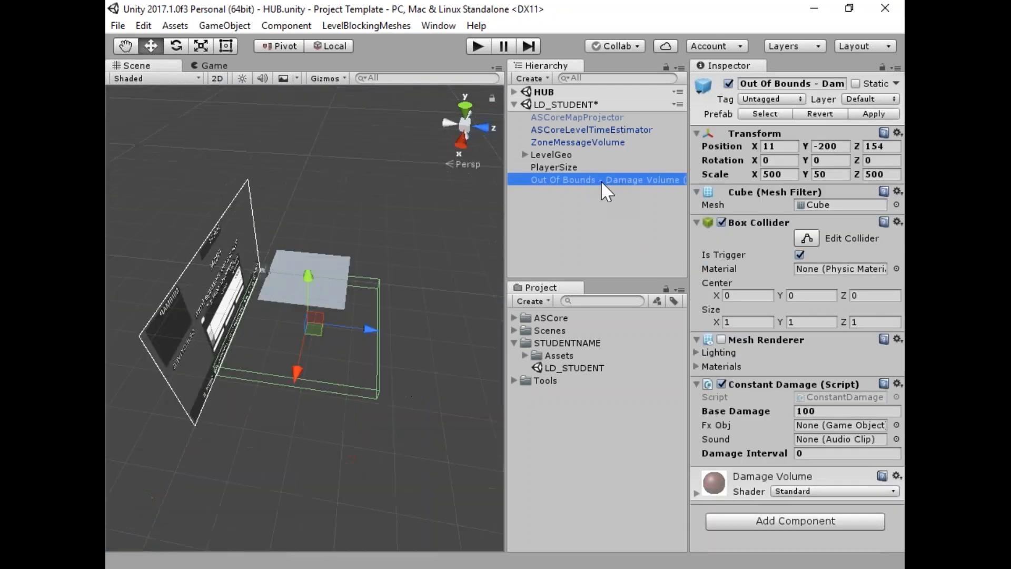
mouse_move(360, 326)
right_mouse_down()
mouse_move(368, 400)
mouse_move(346, 316)
mouse_move(357, 324)
right_mouse_up()
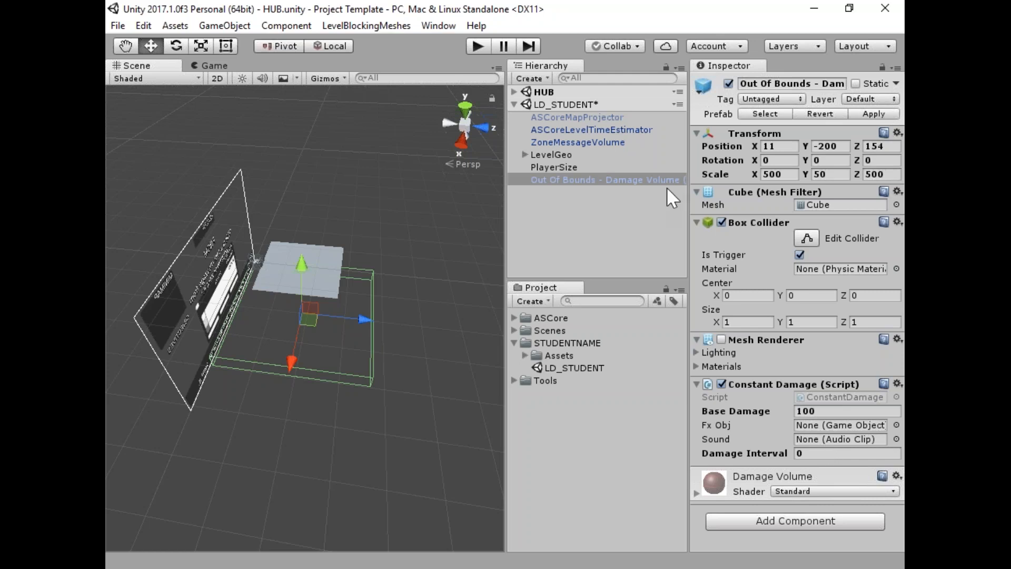
right_click_drag(389, 400, 402, 338)
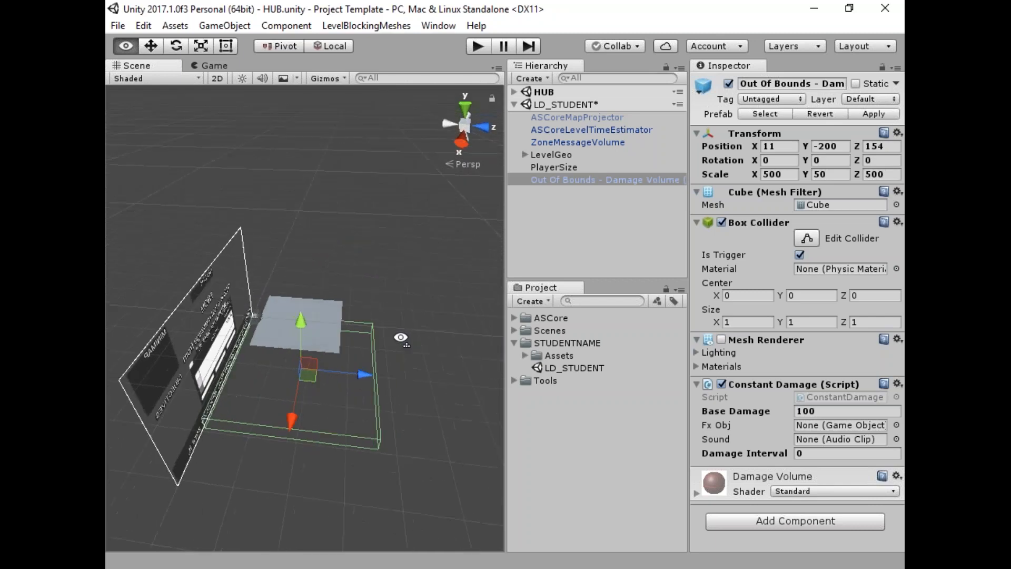
Frame the PlayerSize object and examine it against the hub's rock walls and the surrounding floor.
double_click(561, 166)
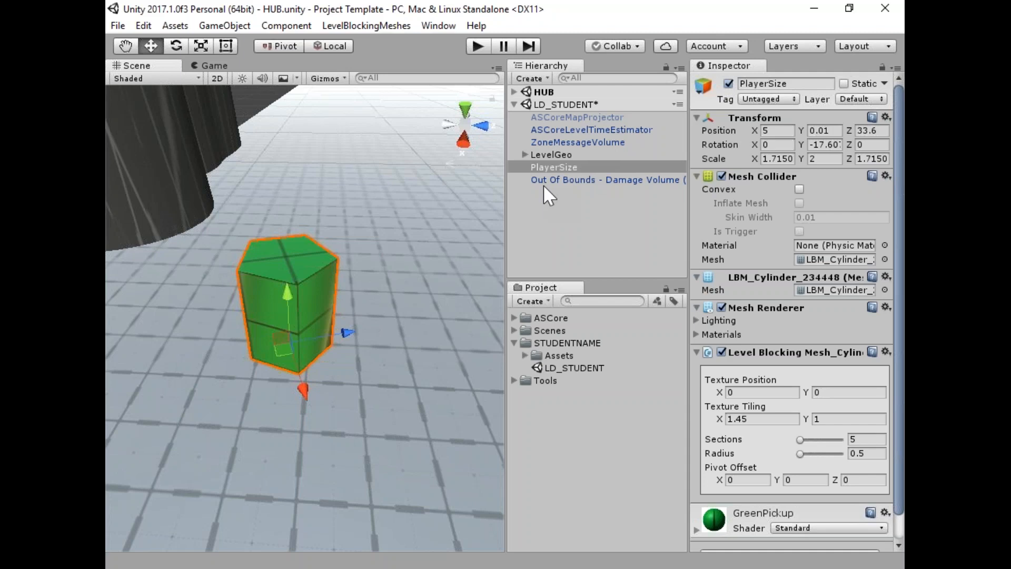
right_click_drag(362, 330, 186, 301)
key("s")
key("d")
right_click_drag(268, 305, 477, 291)
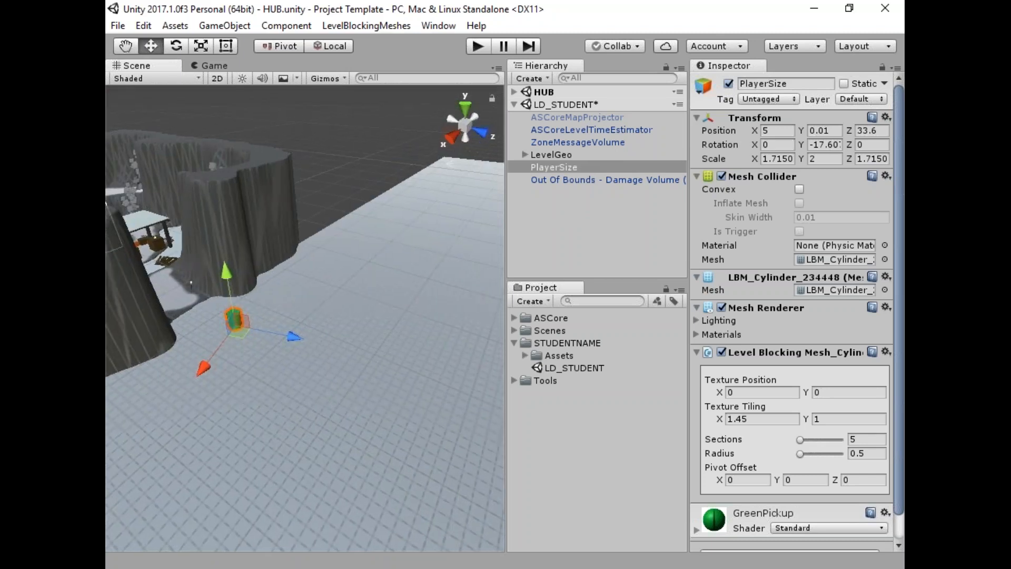
right_click_drag(403, 296, 387, 421)
scroll(366, 408, "up", 6)
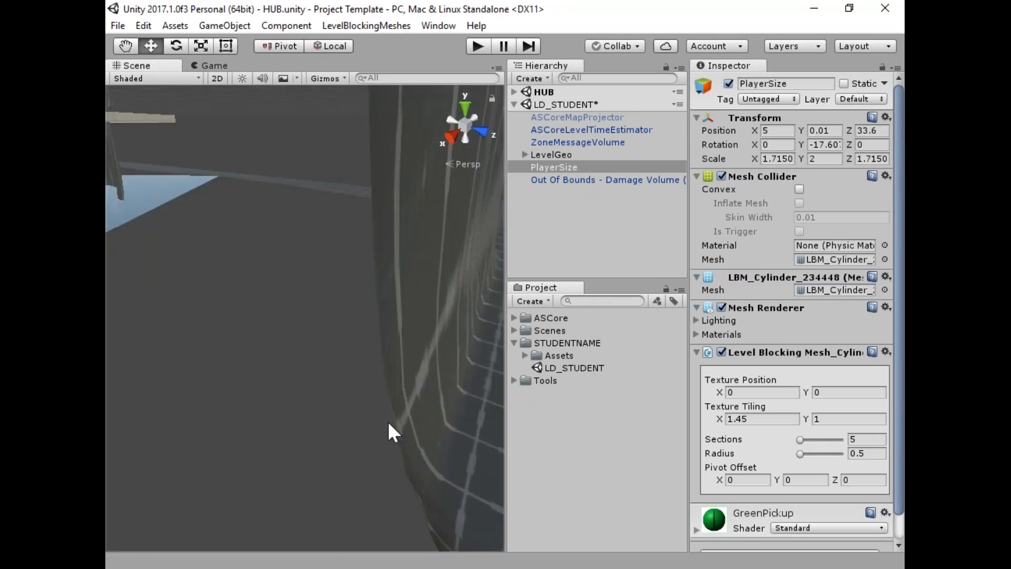
left_click(553, 154)
double_click(551, 167)
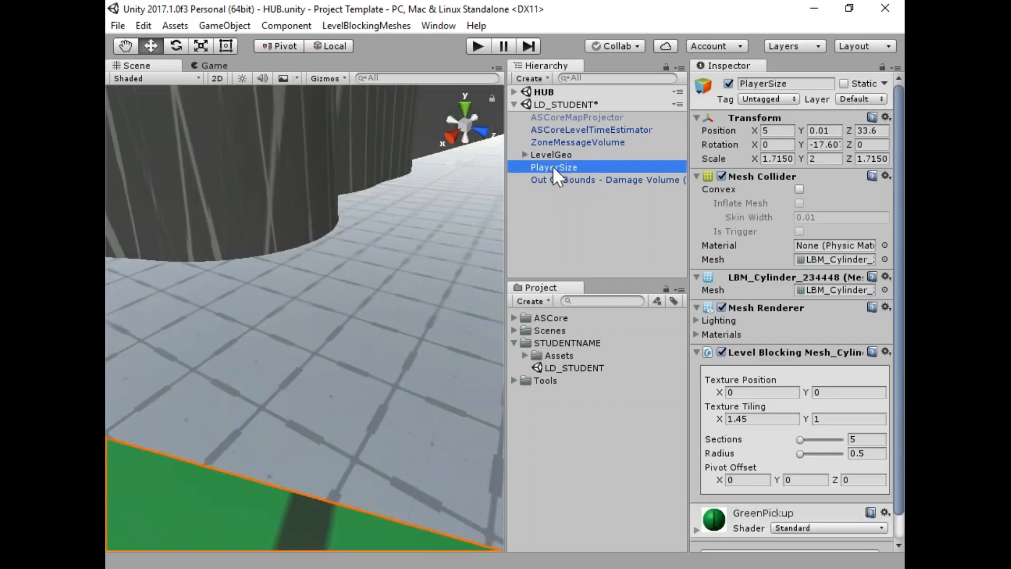
right_click_drag(295, 273, 269, 229)
key("s")
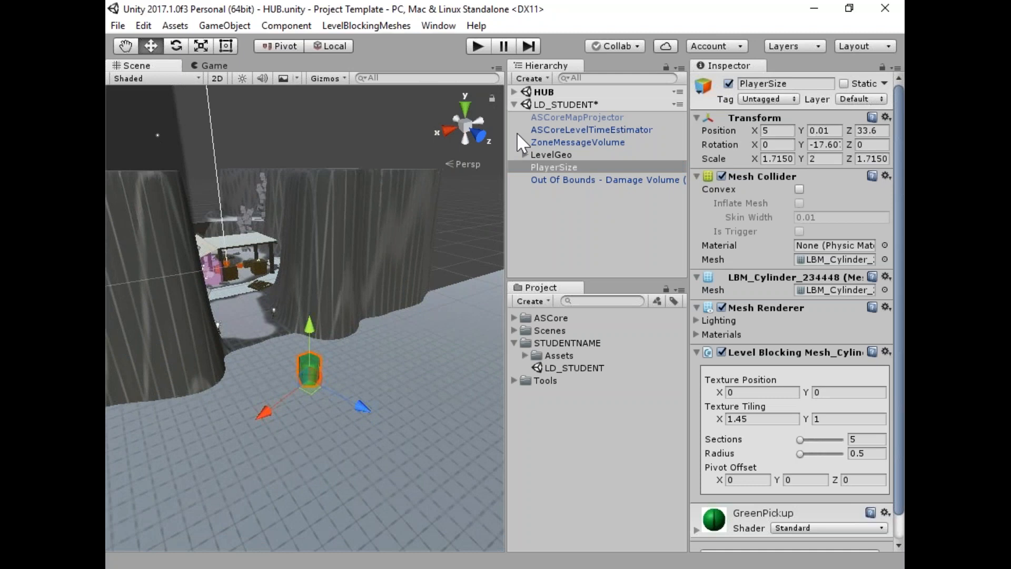
Make LD_STUDENT the active scene and look through its objects, ending on Out Of Bounds - Damage Volume.
right_click(564, 103)
left_click(595, 122)
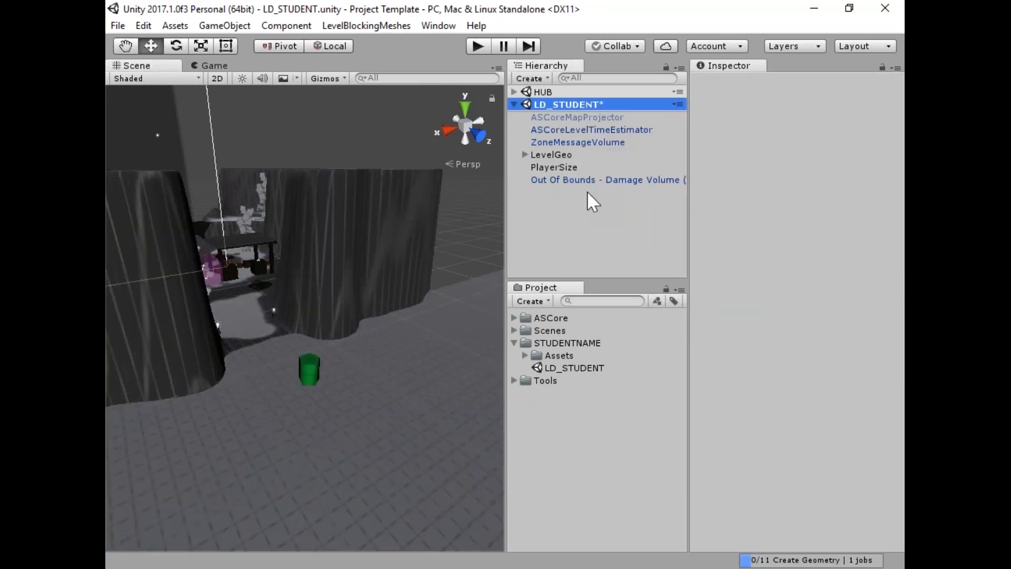
left_click(564, 166)
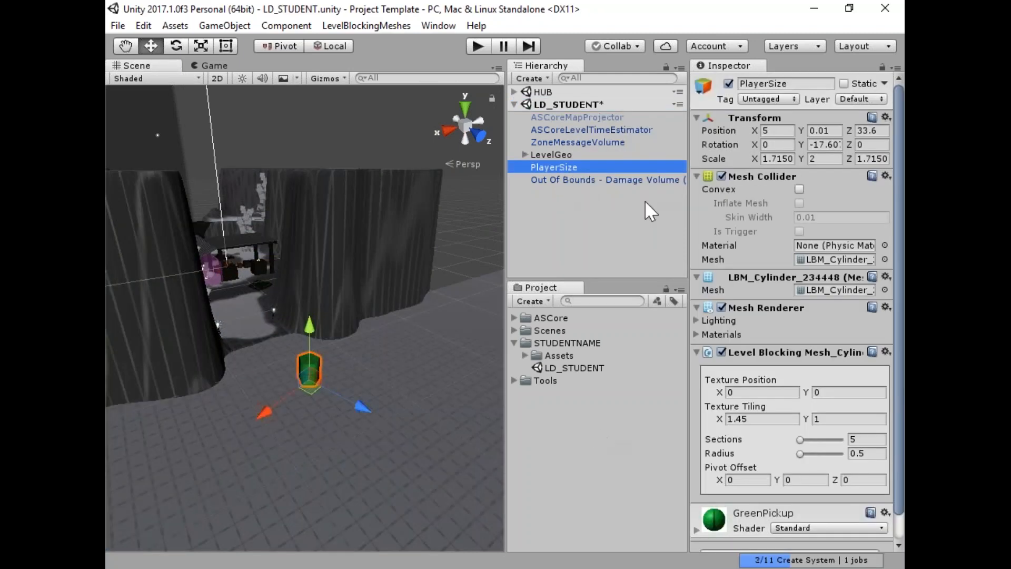
left_click(568, 141)
left_click(581, 125)
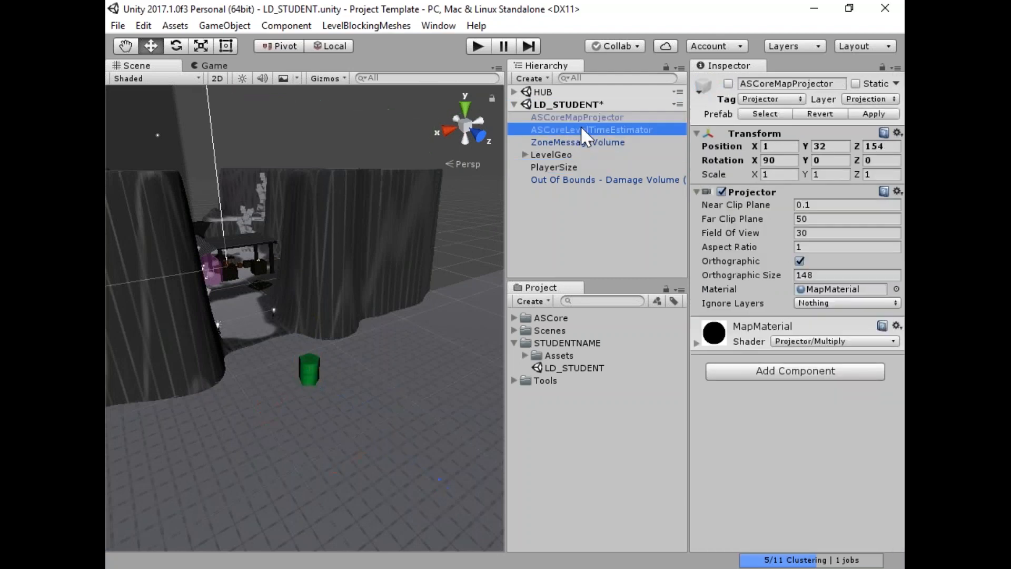
left_click(567, 166)
left_click(562, 179)
left_click_drag(263, 298, 415, 333, "alt")
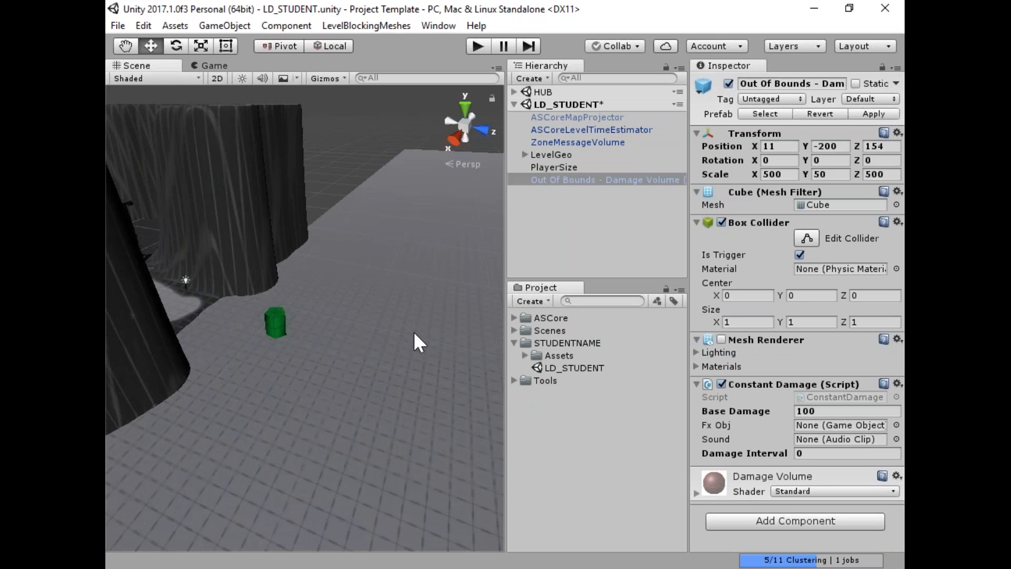
left_click(509, 255)
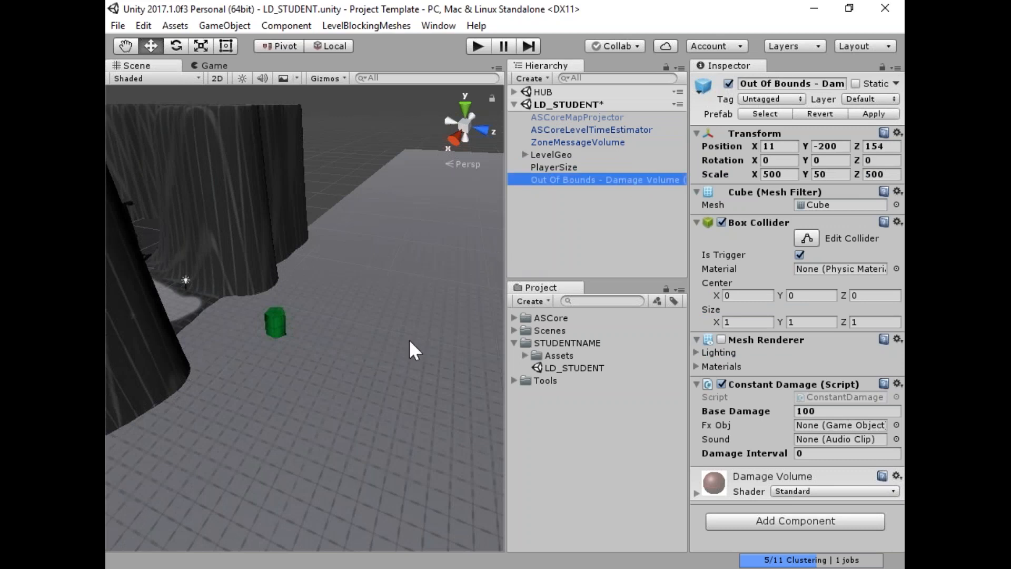
Add a 3D cube to LD_STUDENT and move it along its Z axis to about 43.37, away from PlayerSize.
left_click(225, 25)
mouse_move(282, 83)
left_click(457, 78)
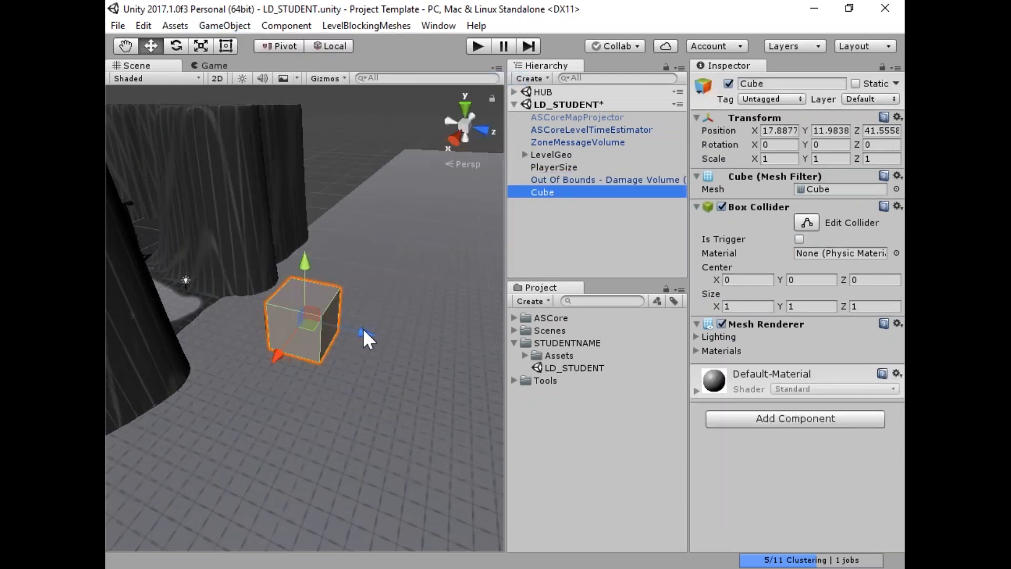
left_click_drag(364, 333, 384, 451)
left_click_drag(261, 455, 211, 476, "alt")
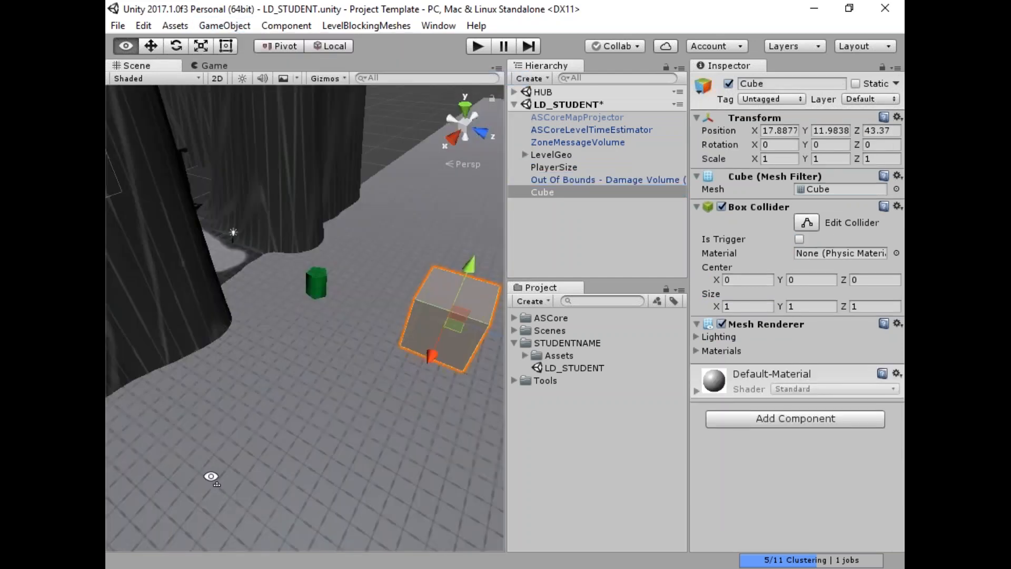
right_click_drag(316, 371, 345, 371)
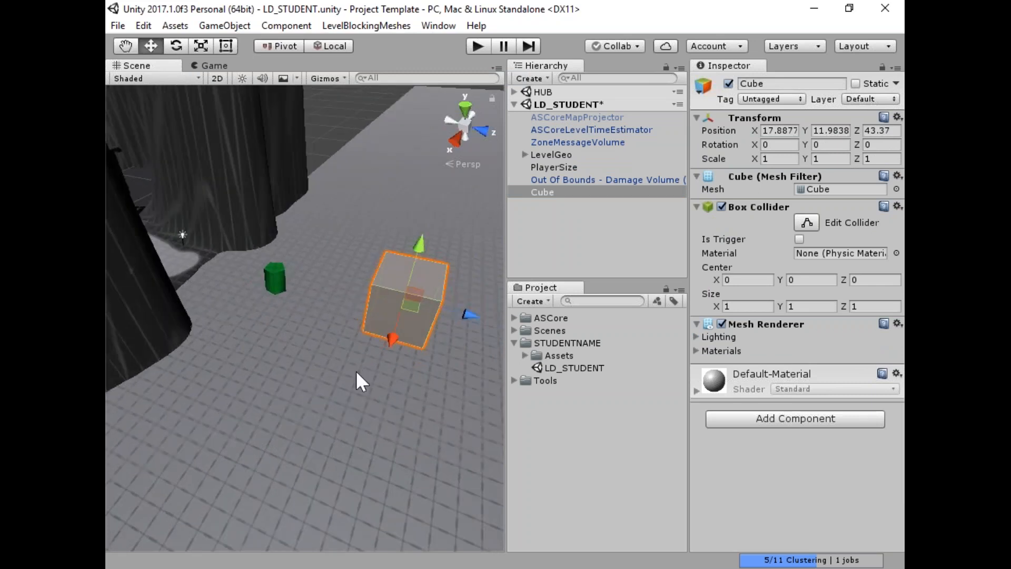
left_click(340, 77)
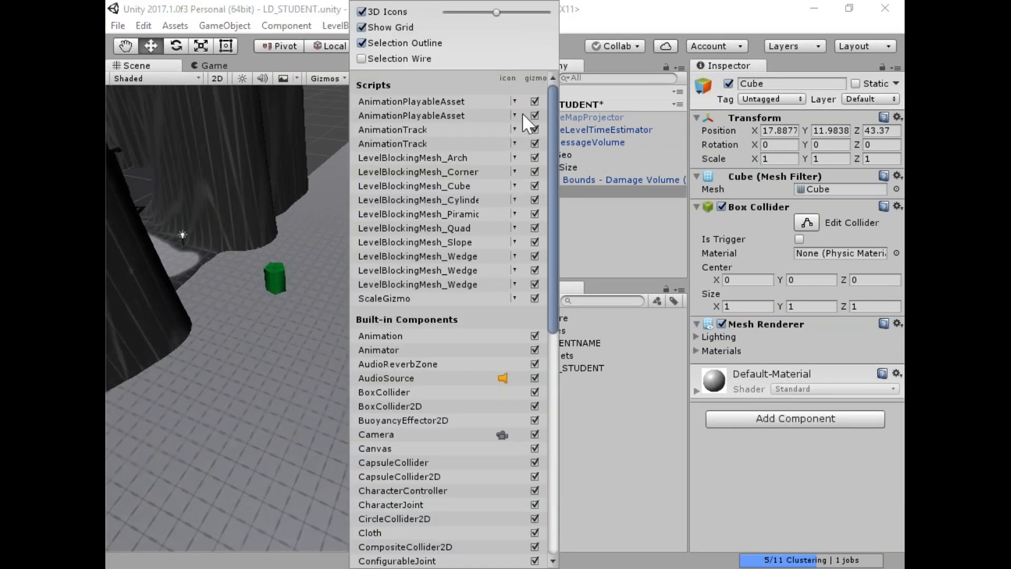
left_click_drag(553, 129, 580, 207)
left_click(633, 21)
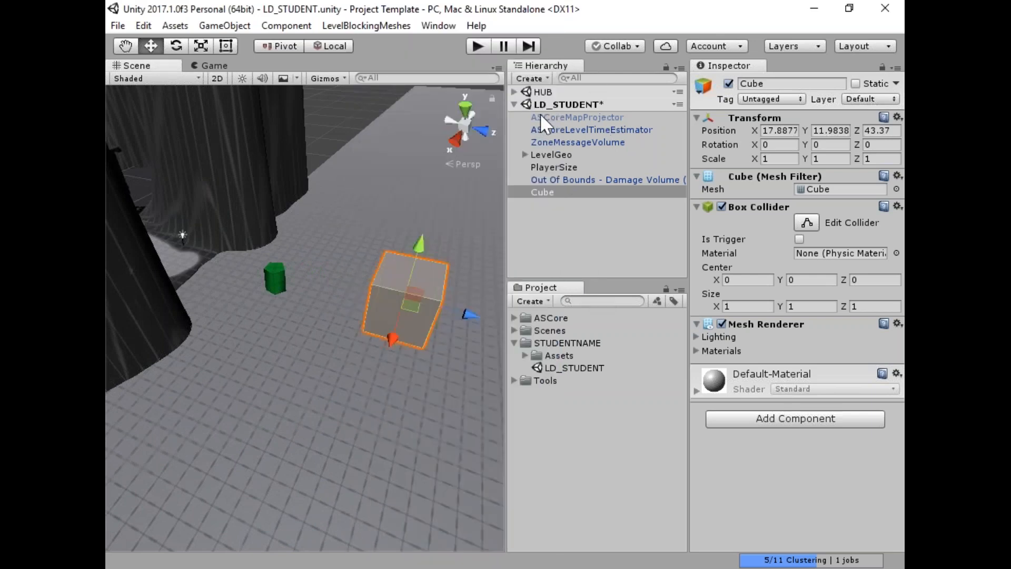
Make HUB the active scene and select the new Cube to check how it is lit.
right_click(574, 90)
left_click(588, 100)
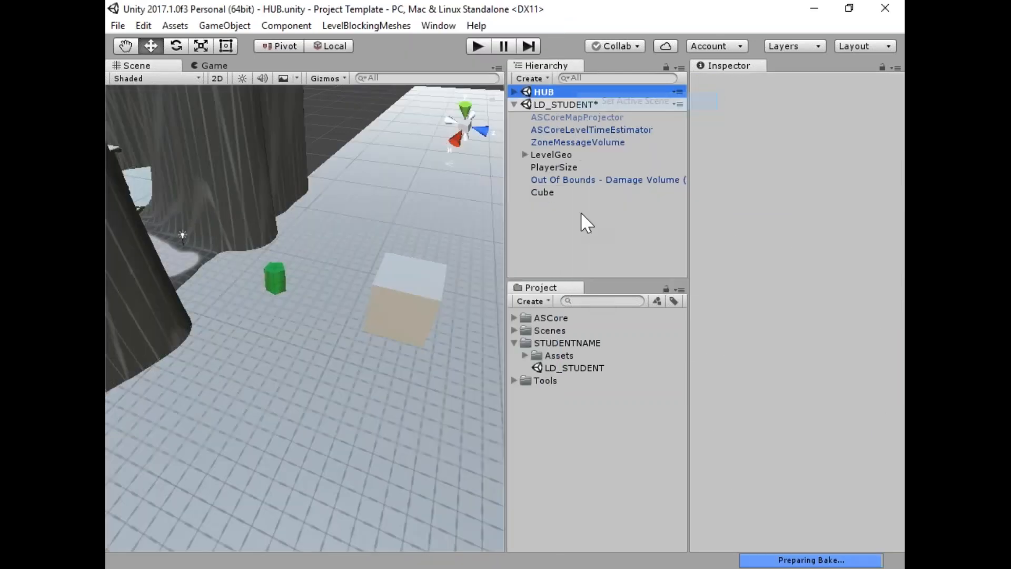
left_click(543, 193)
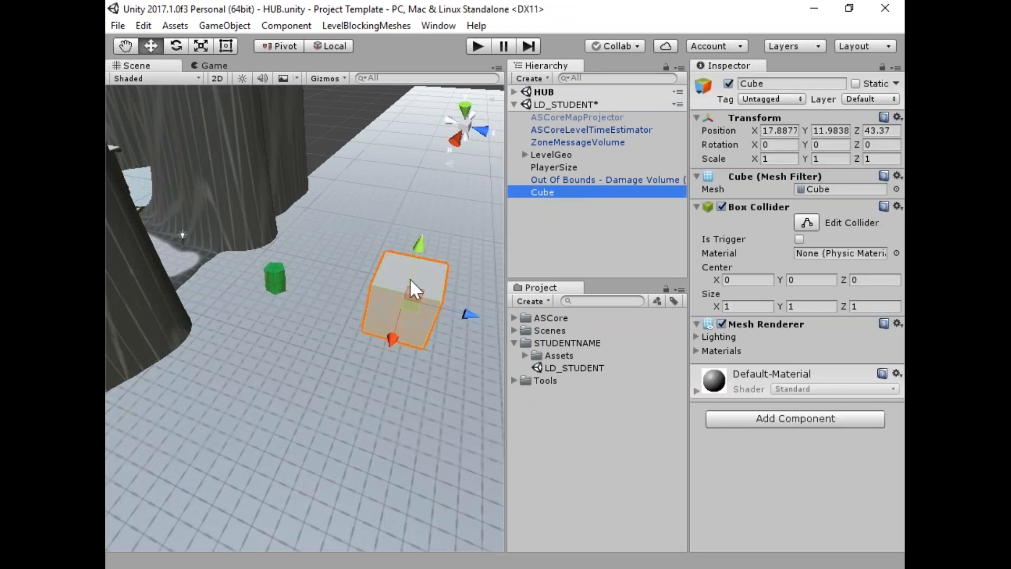
left_click_drag(373, 320, 292, 266, "alt")
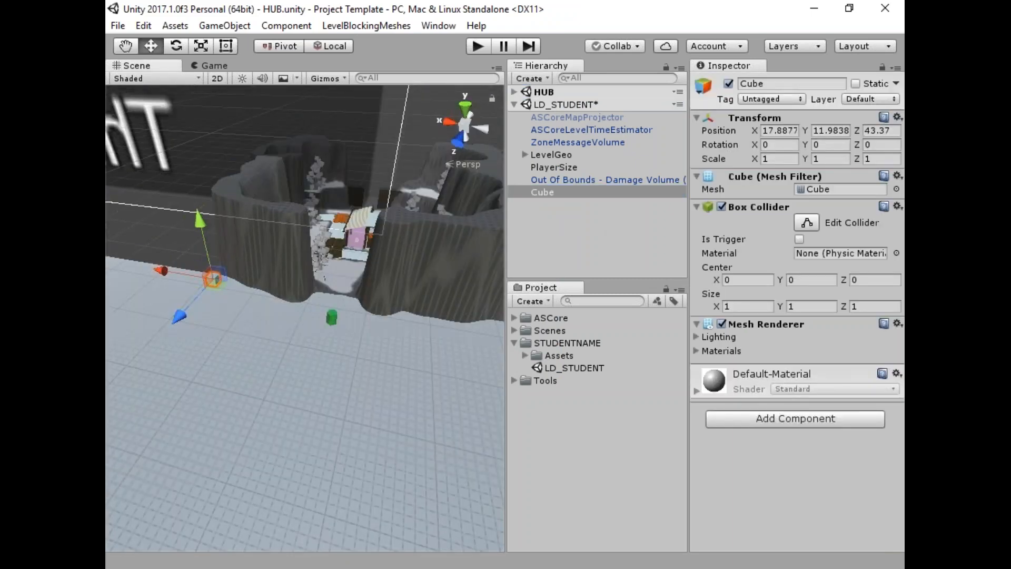
Turn on scene lighting in the Scene view while looking toward the hub entrance.
left_click(698, 336)
left_click(697, 337)
right_click_drag(358, 308, 346, 296)
key("w")
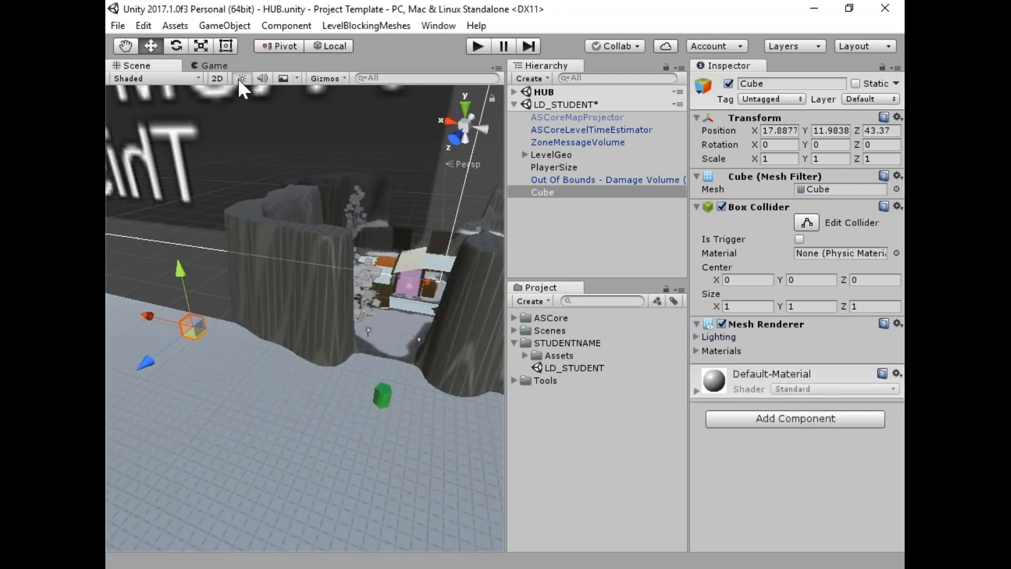
left_click(242, 79)
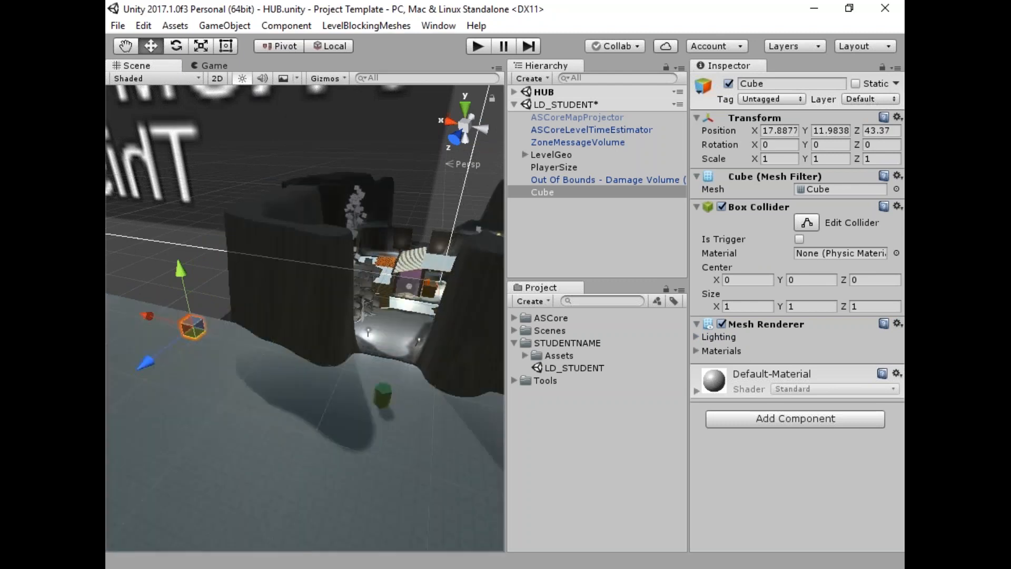
Set LD_STUDENT as the active scene and select the Cube to compare the lighting.
right_click(568, 103)
left_click(587, 113)
left_click(549, 191)
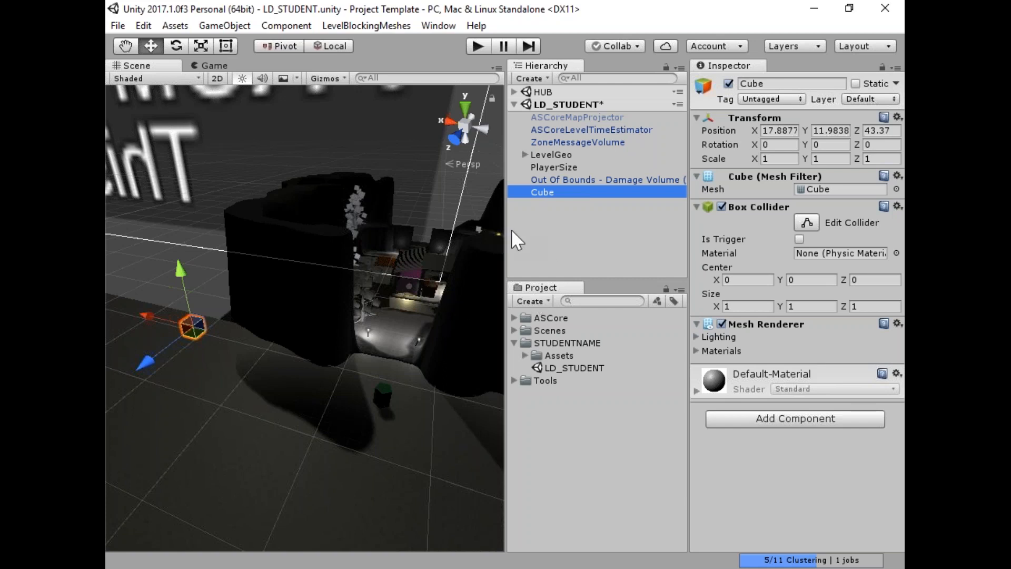
right_click(487, 232)
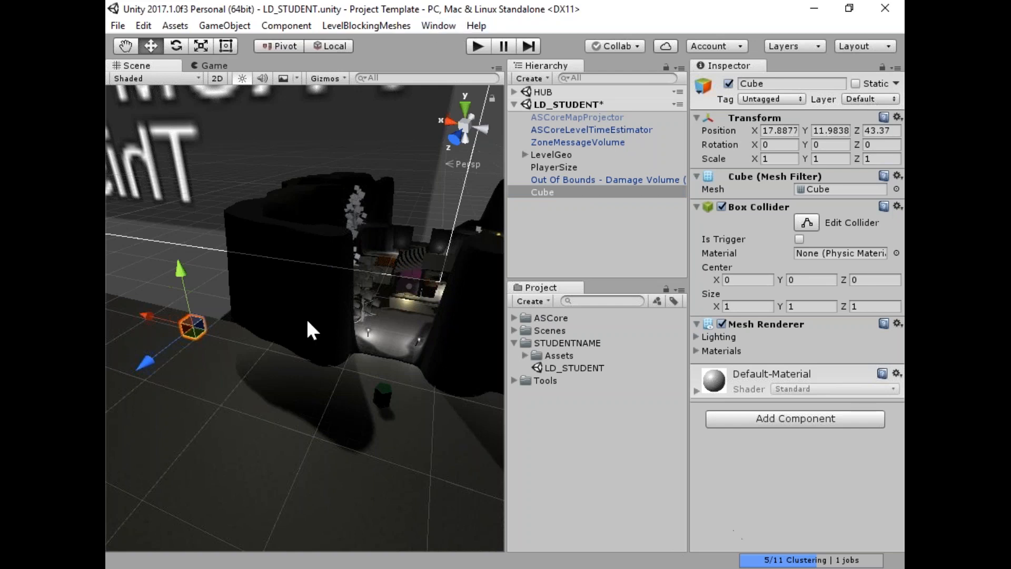
Open the Lighting settings and disable Auto Generate.
left_click(427, 26)
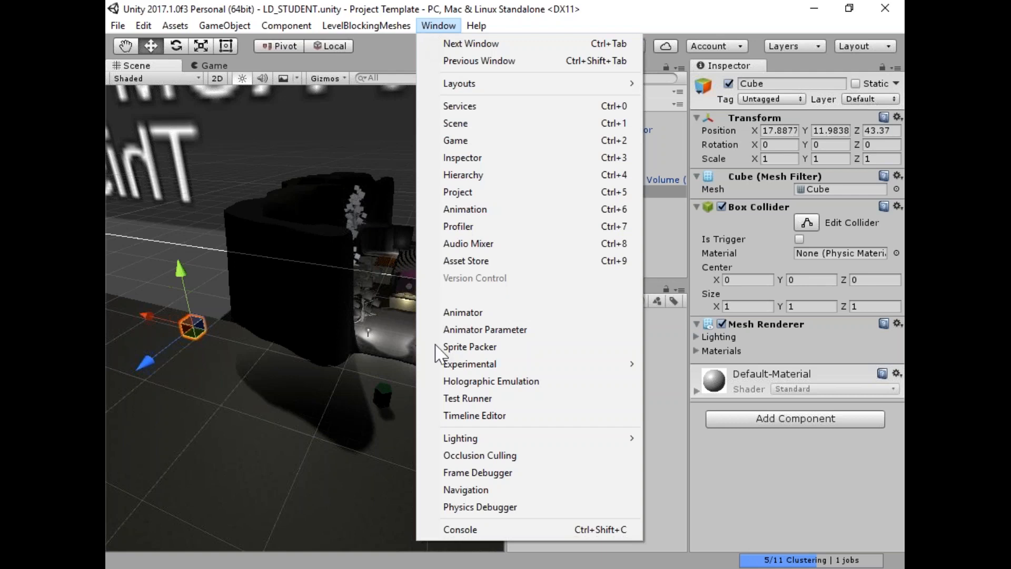
mouse_move(540, 439)
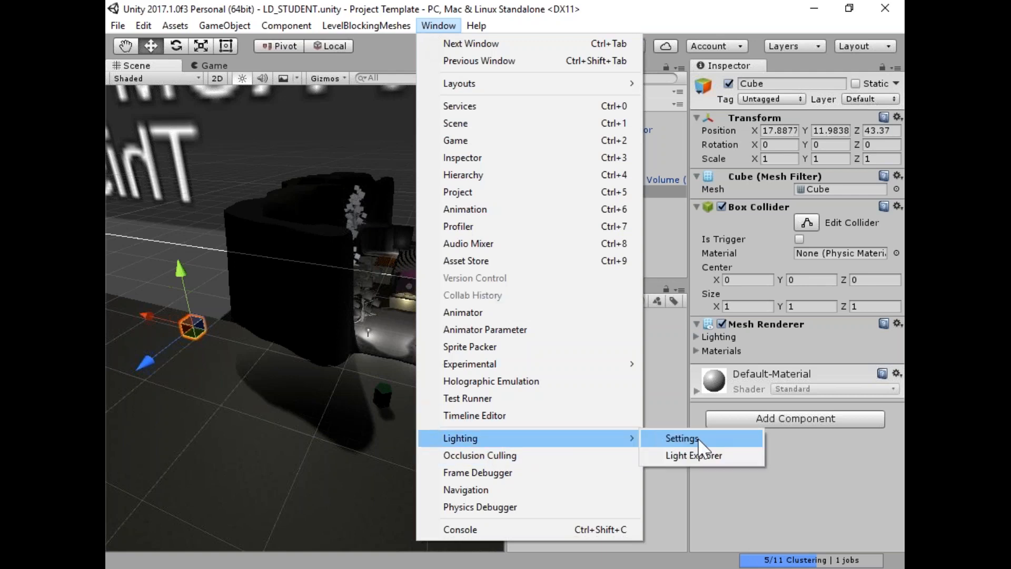
left_click(685, 439)
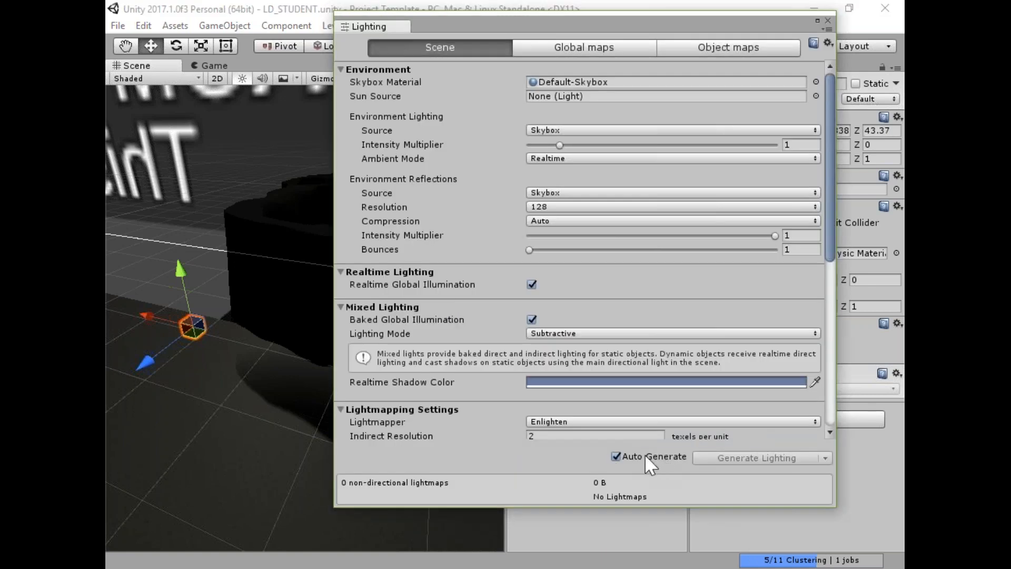
left_click(616, 456)
Cancel the running lighting generation and clear the baked data, closing the Lighting settings.
left_click(727, 458)
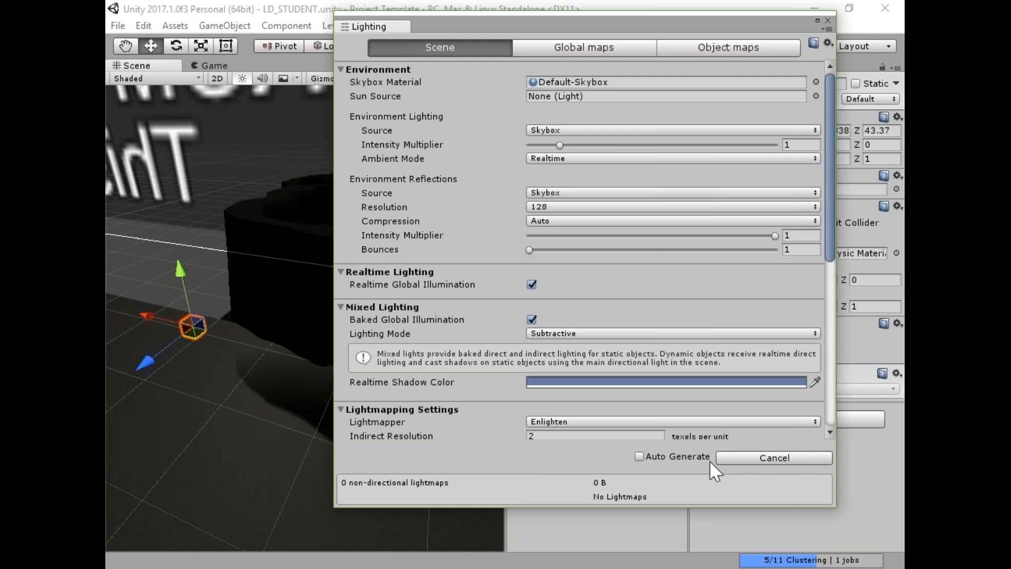
left_click(773, 457)
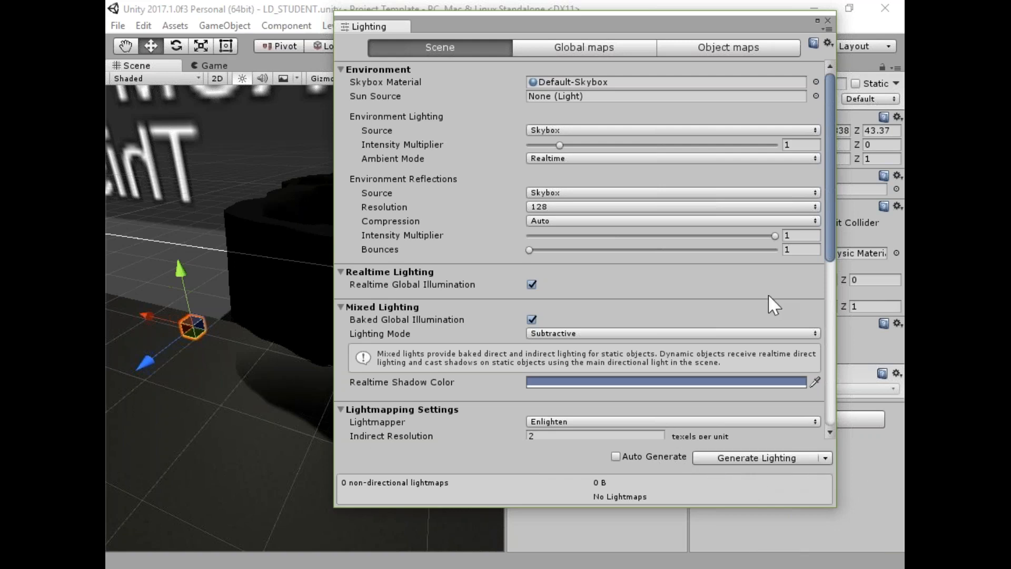
left_click(825, 457)
left_click(751, 497)
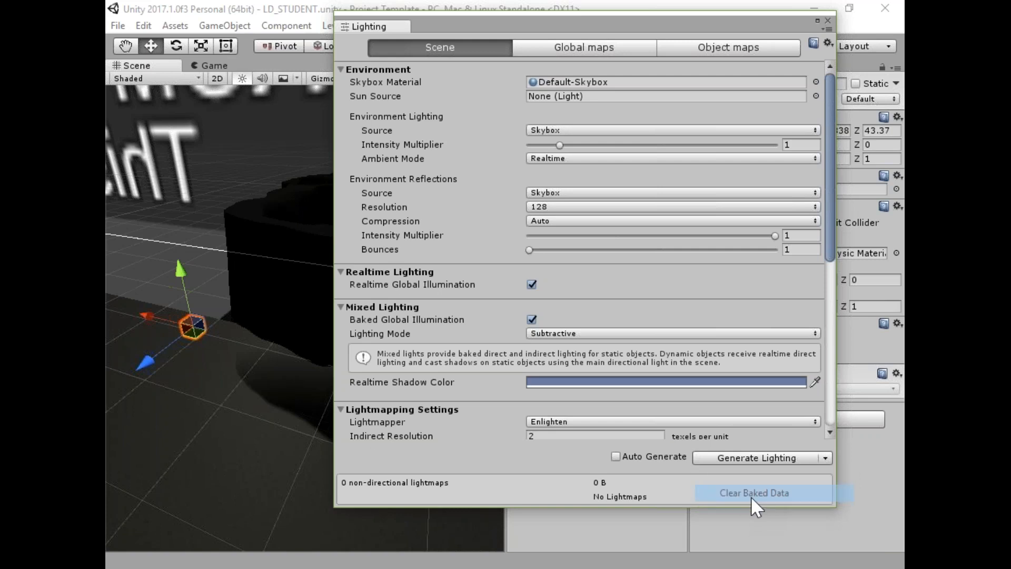
left_click(827, 20)
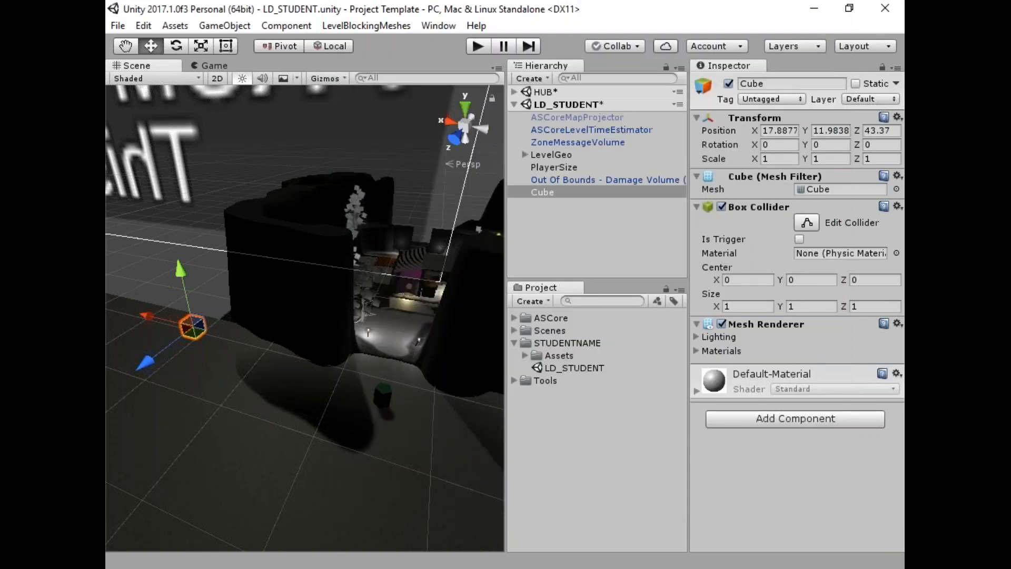
Switch the active scene back to HUB.
right_click(579, 91)
left_click(621, 102)
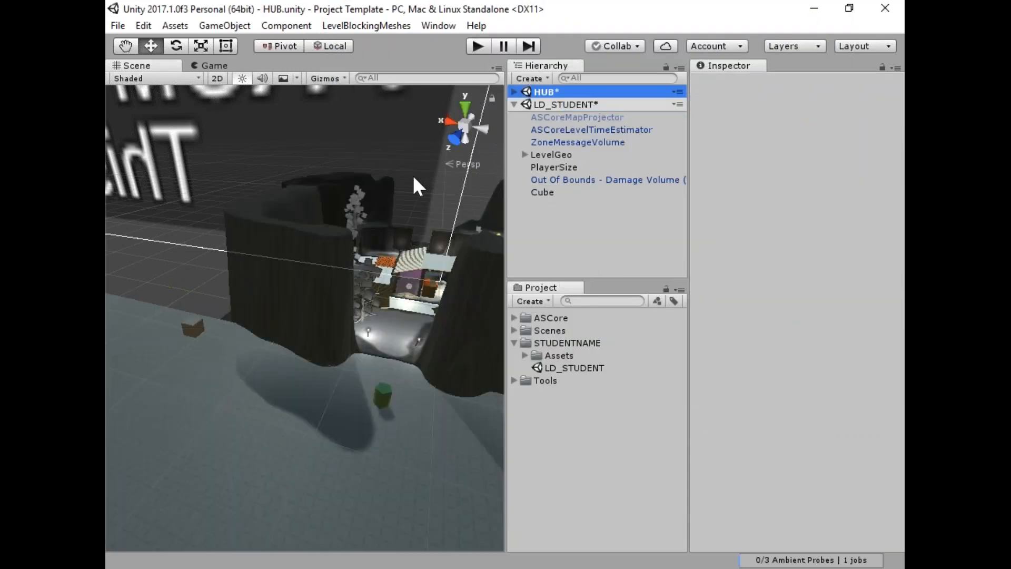
Select the Cube in LD_STUDENT, then expand HUB and frame its Light Probe Group to examine the probes around the hub.
left_click(550, 193)
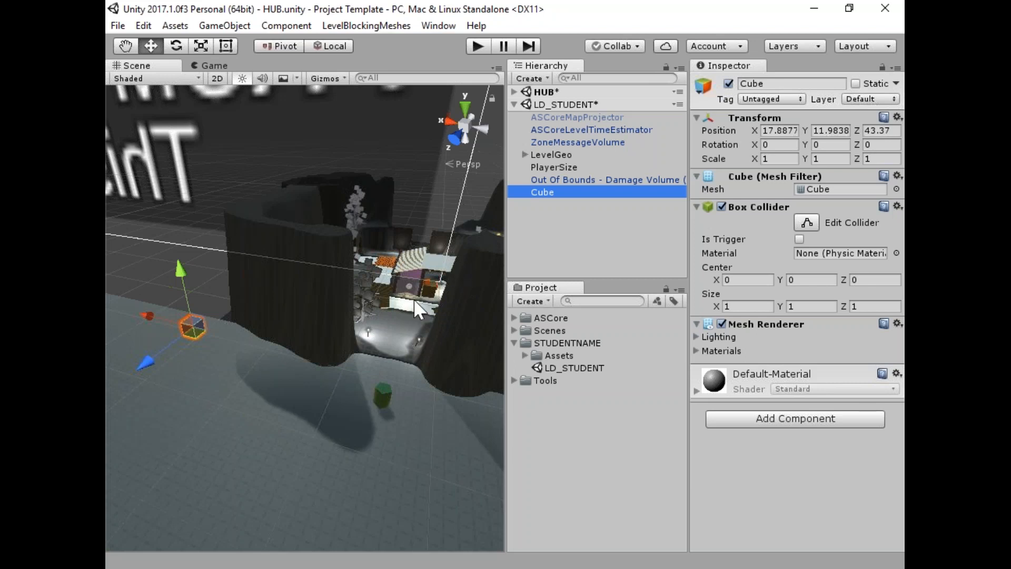
left_click(514, 92)
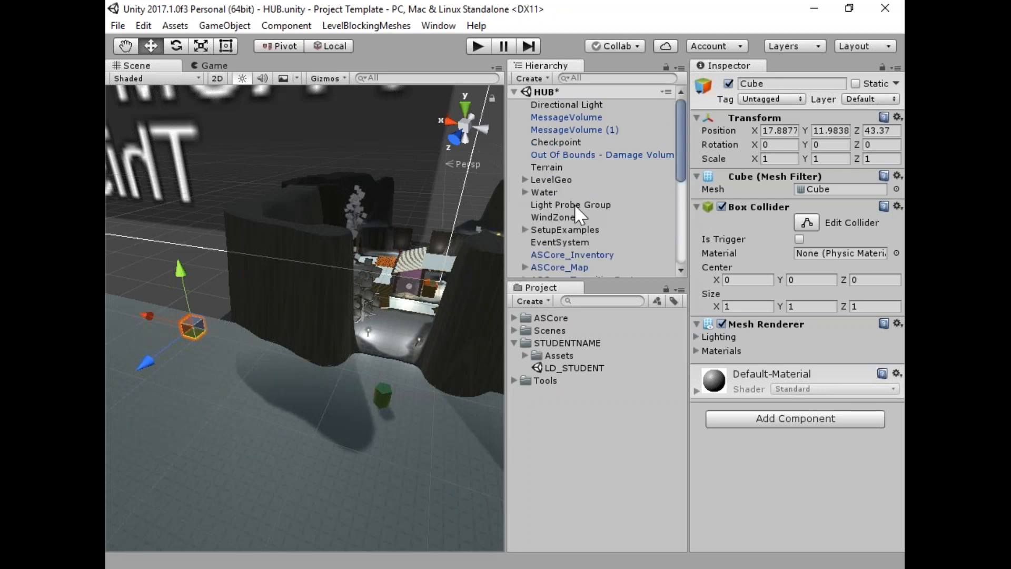
left_click(584, 155)
scroll(595, 209, "down", 6)
scroll(577, 255, "up", 3)
scroll(580, 221, "up", 2)
double_click(588, 125)
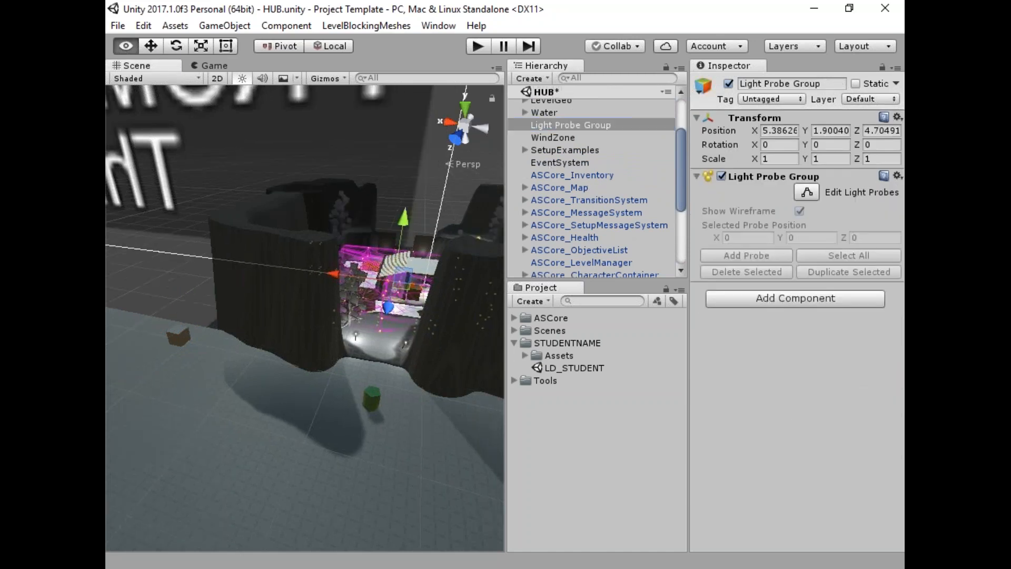
left_click_drag(368, 362, 447, 373, "alt")
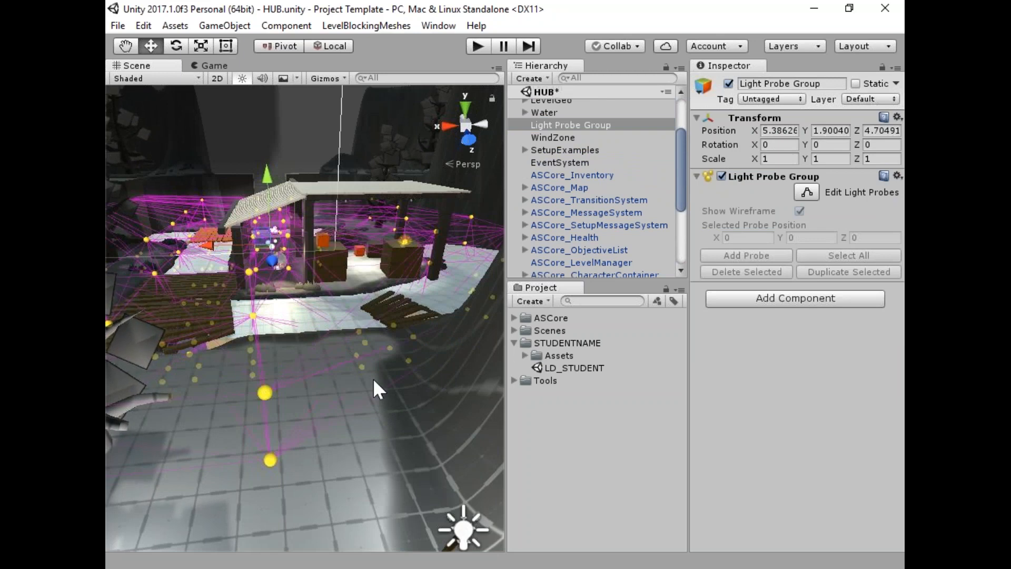
Disable the LightProbeGroup gizmo so the probe wireframe is hidden in the Scene view.
left_click(329, 78)
left_click_drag(555, 267, 565, 454)
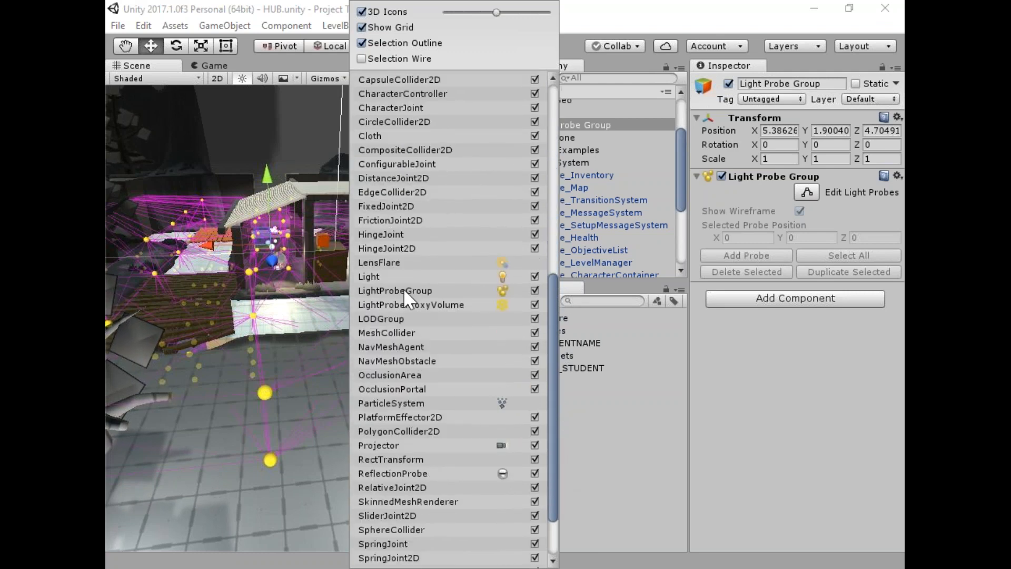
left_click(535, 291)
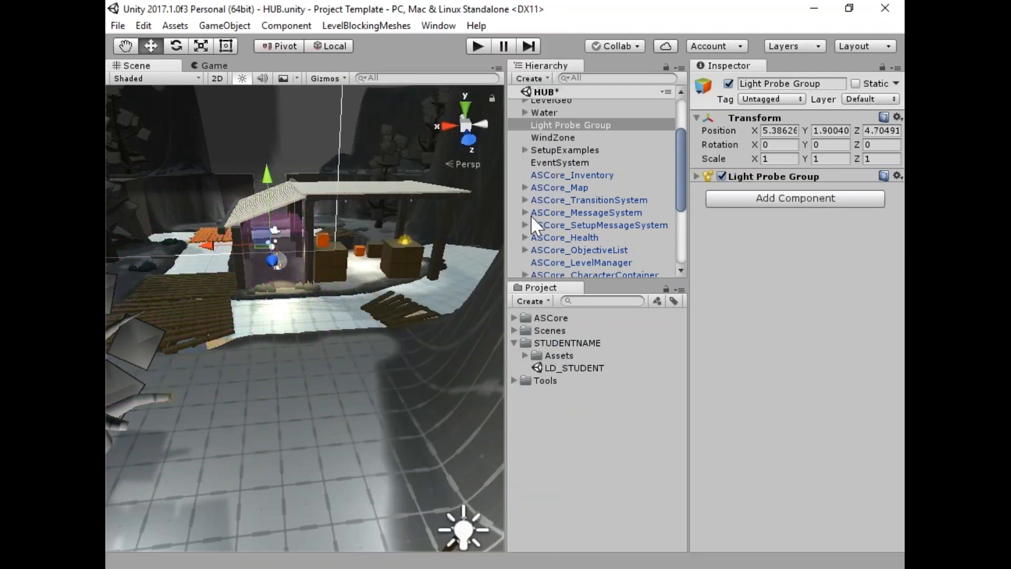
left_click(599, 16)
Collapse HUB, bring the LD_STUDENT Cube back into view, and set LD_STUDENT as the active scene.
scroll(531, 216, "up", 3)
left_click(514, 92)
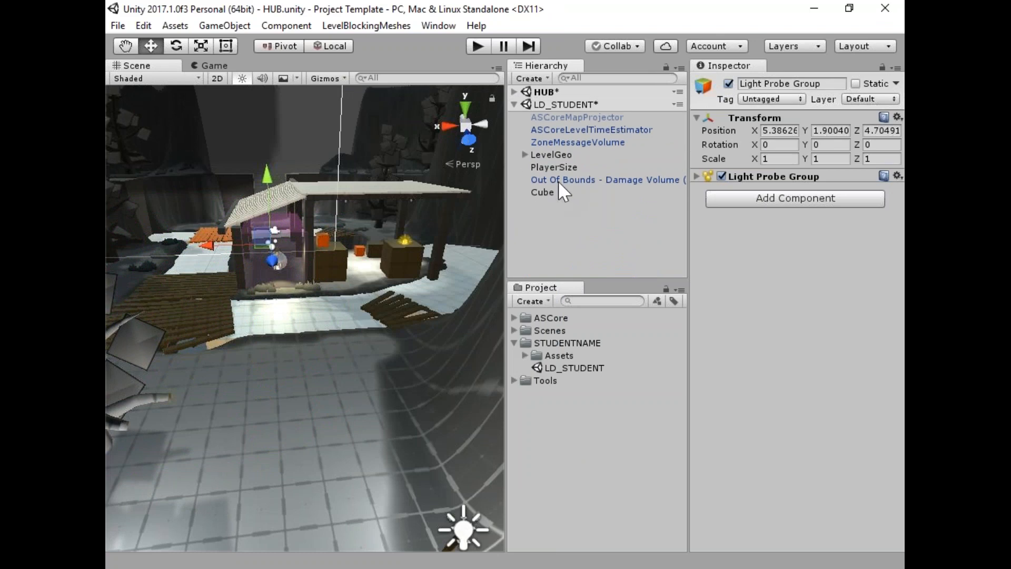
left_click(543, 192)
key("s")
right_click_drag(359, 263, 108, 315)
right_click_drag(444, 353, 318, 345)
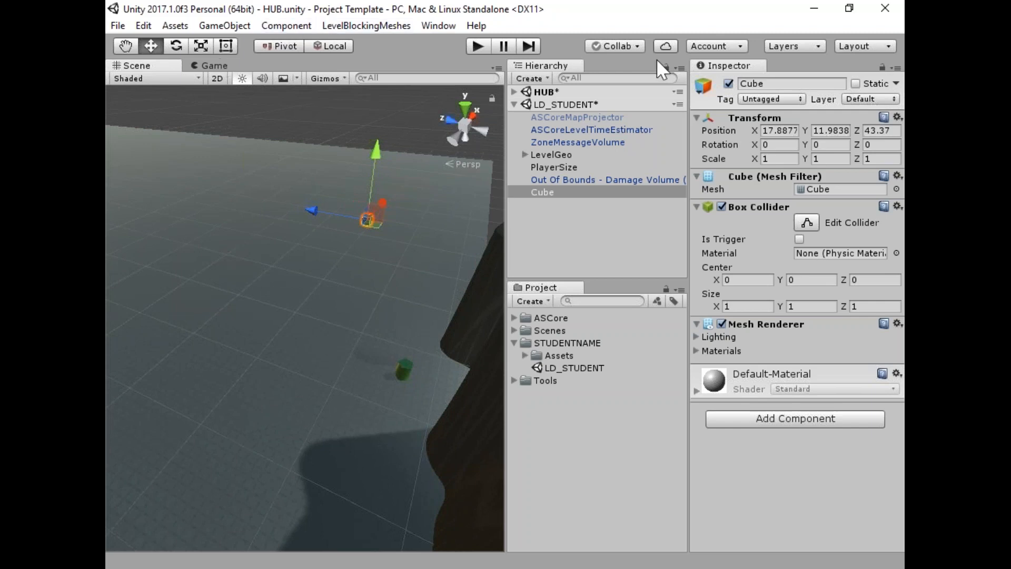
right_click(567, 105)
left_click(569, 113)
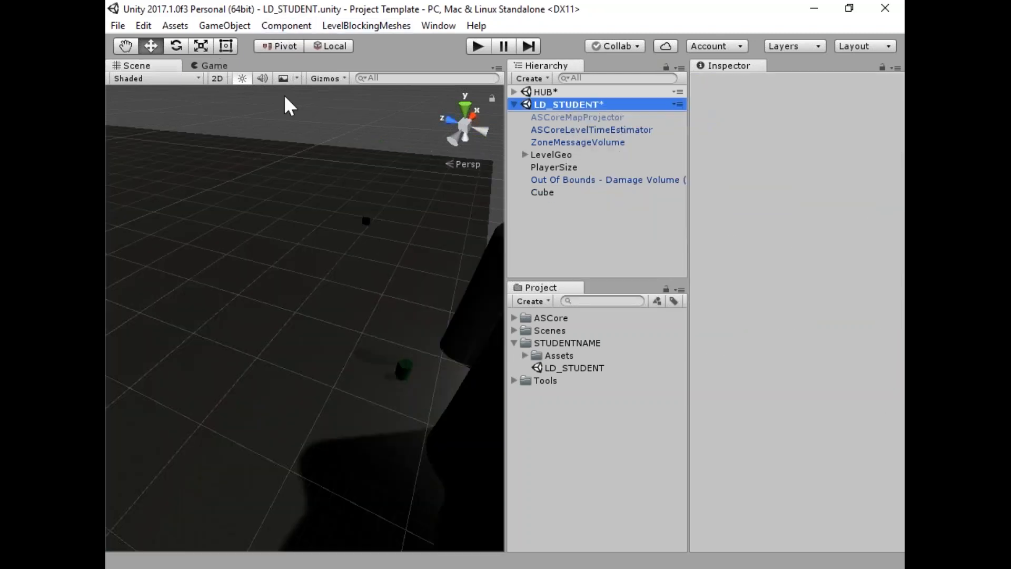
mouse_move(410, 275)
right_mouse_down()
mouse_move(368, 269)
mouse_move(408, 267)
right_mouse_up()
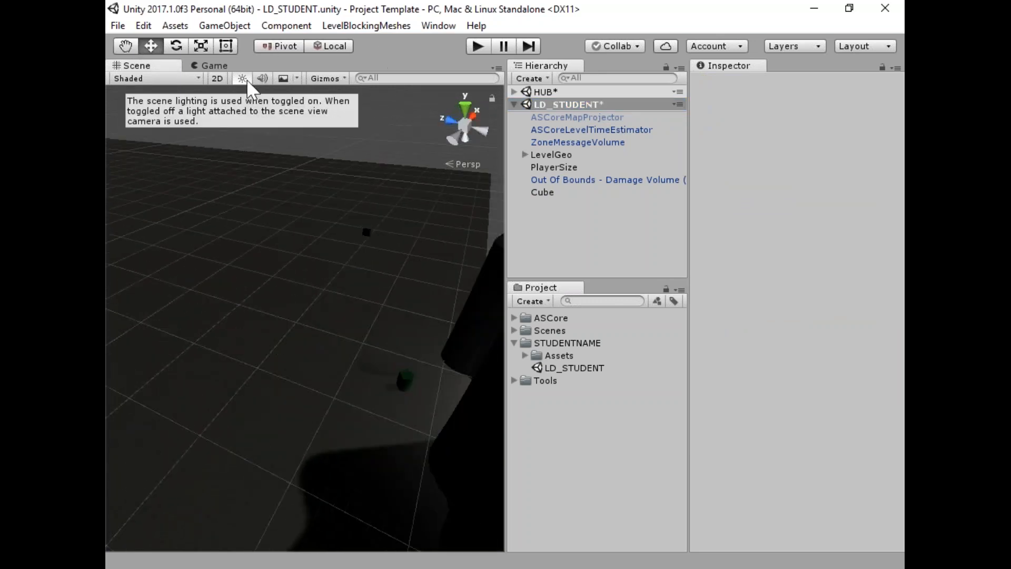
Turn off scene lighting and fog in the Scene view, and look over the level area.
left_click(243, 78)
right_click_drag(303, 265, 234, 266)
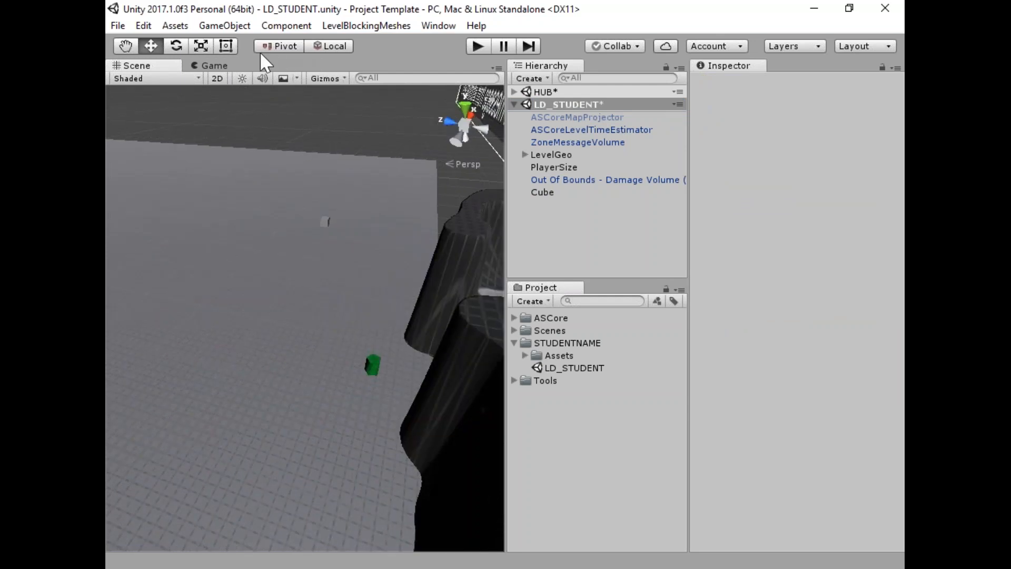
left_click(297, 78)
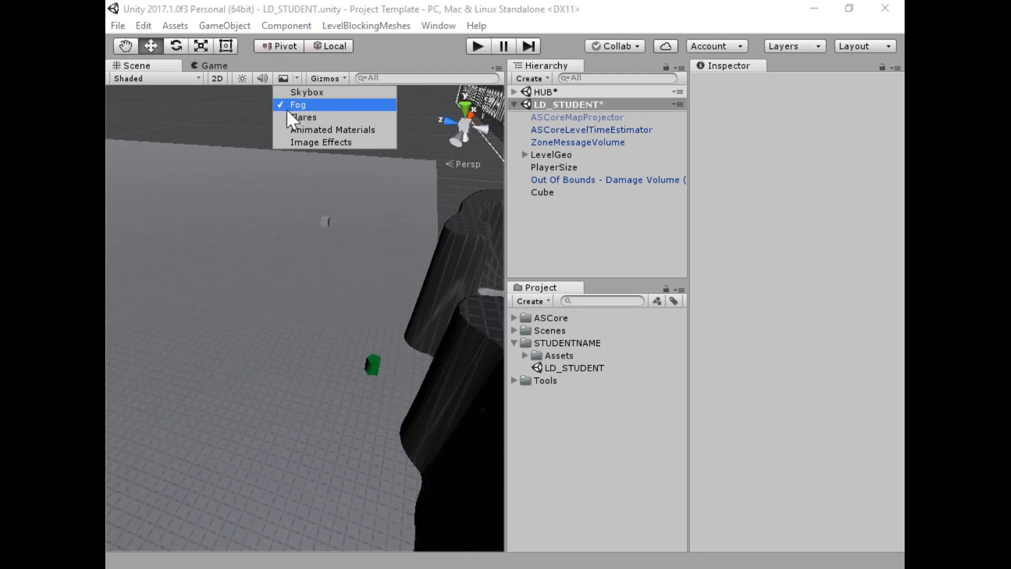
left_click(303, 103)
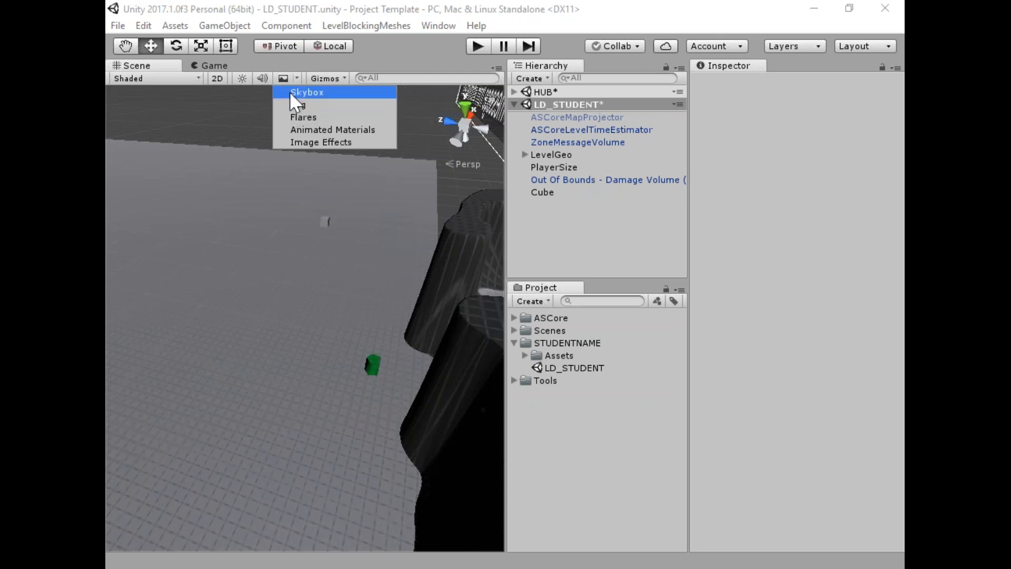
right_click_drag(329, 274, 132, 239)
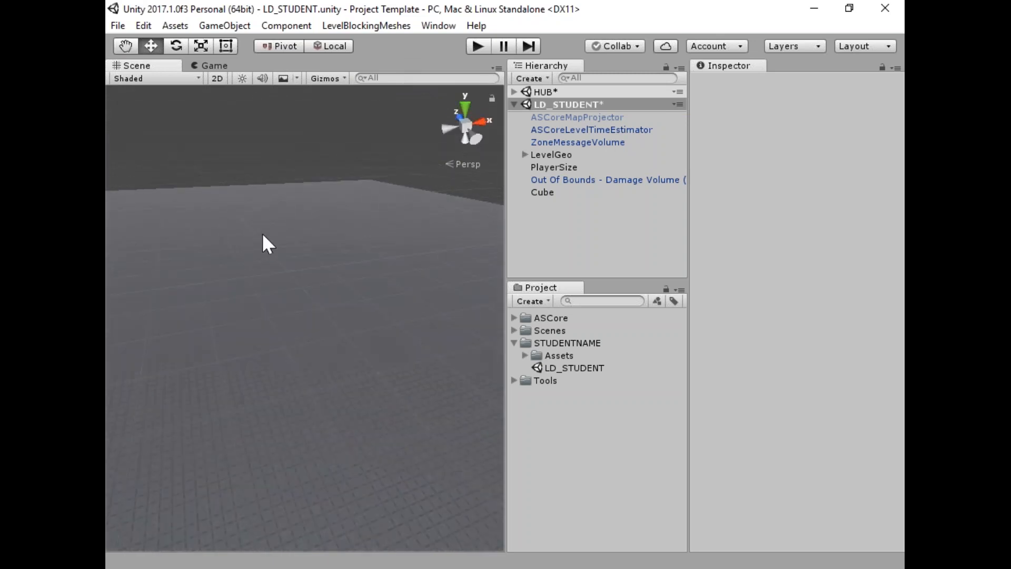
right_click_drag(322, 215, 247, 285)
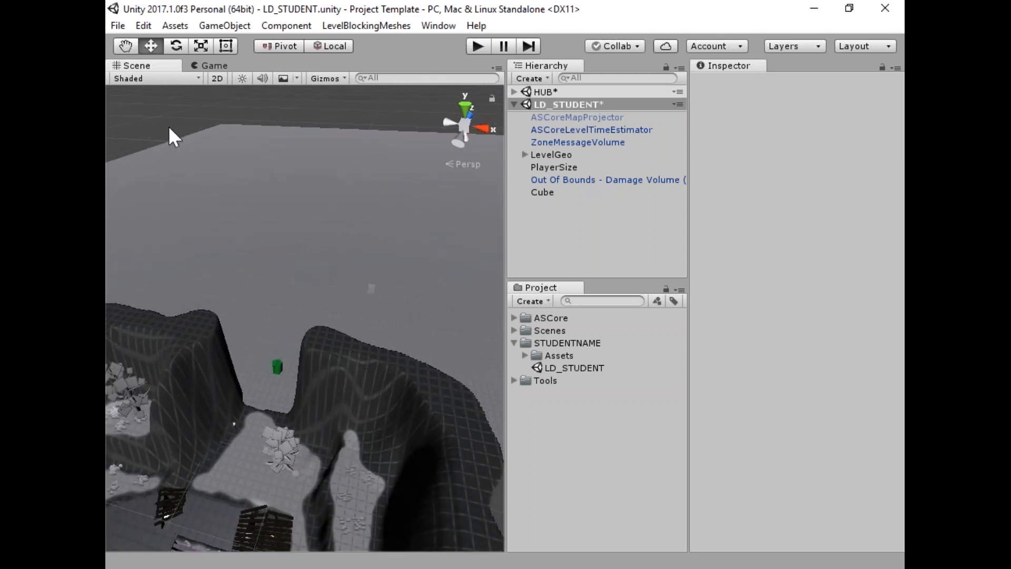
Delete the Cube from LD_STUDENT and select the green PlayerSize cylinder up close.
right_click(542, 195)
left_click(576, 275)
right_click_drag(451, 213, 420, 225)
key("w")
left_click(352, 281)
right_click_drag(351, 281, 363, 234)
key("s")
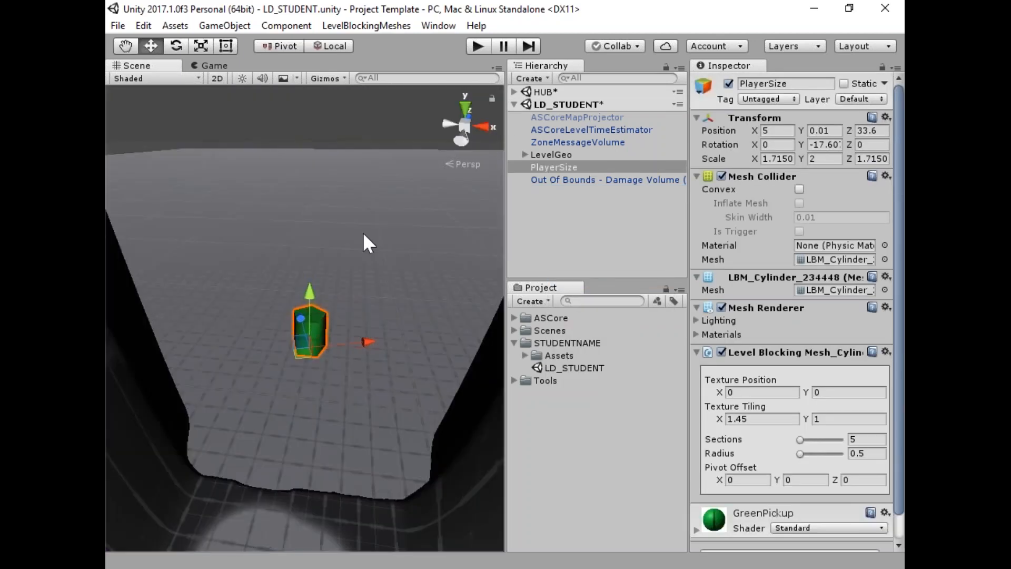
Collapse the STUDENTNAME folder and expand the Tools folder to review its prefabs.
left_click(515, 342)
left_click(513, 353)
left_click(546, 356)
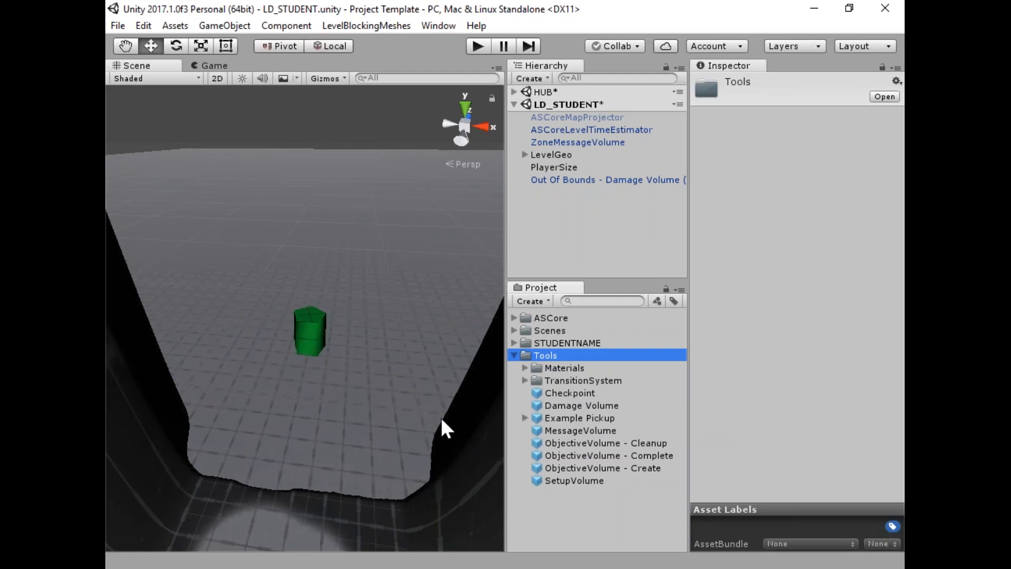
left_click(564, 502)
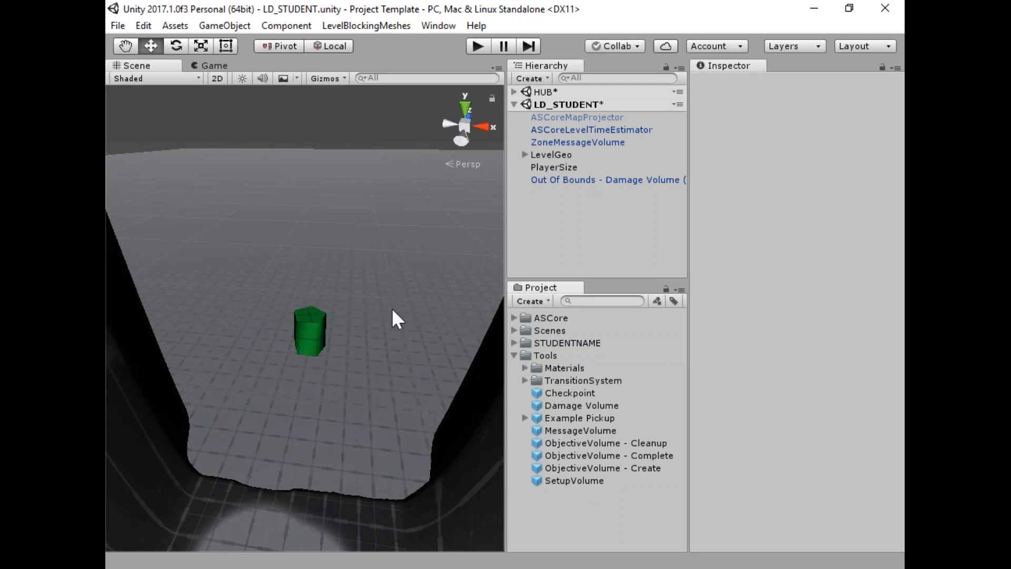
left_click_drag(347, 336, 370, 388, "alt")
scroll(346, 406, "up", 5)
mouse_move(347, 406)
right_mouse_down()
mouse_move(346, 425)
mouse_move(345, 391)
right_mouse_up()
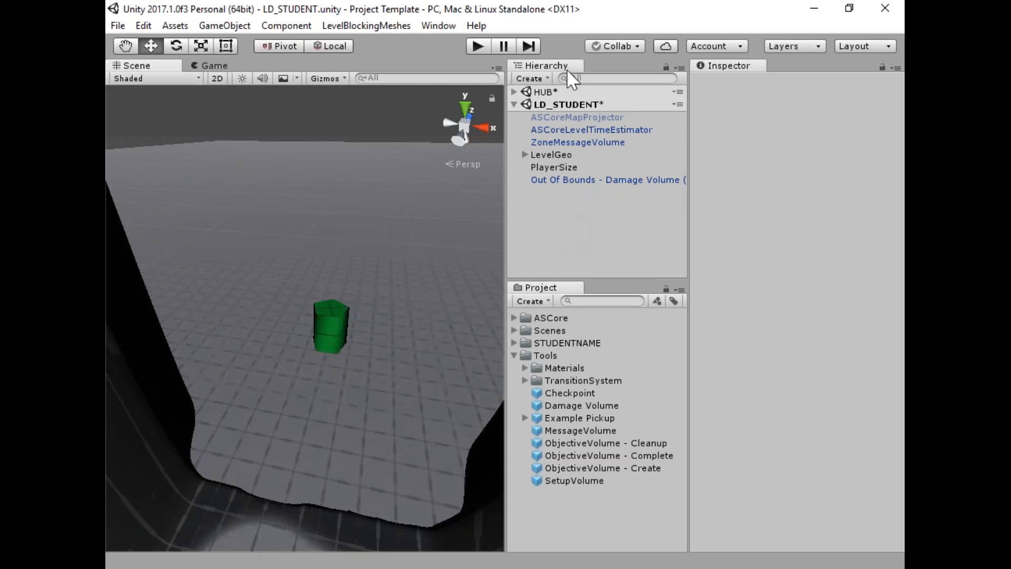
Set HUB as the active scene to compare the lighting around PlayerSize, and return the active scene to LD_STUDENT.
right_click(561, 95)
left_click(578, 104)
left_click_drag(407, 248, 608, 233, "alt")
right_click(569, 101)
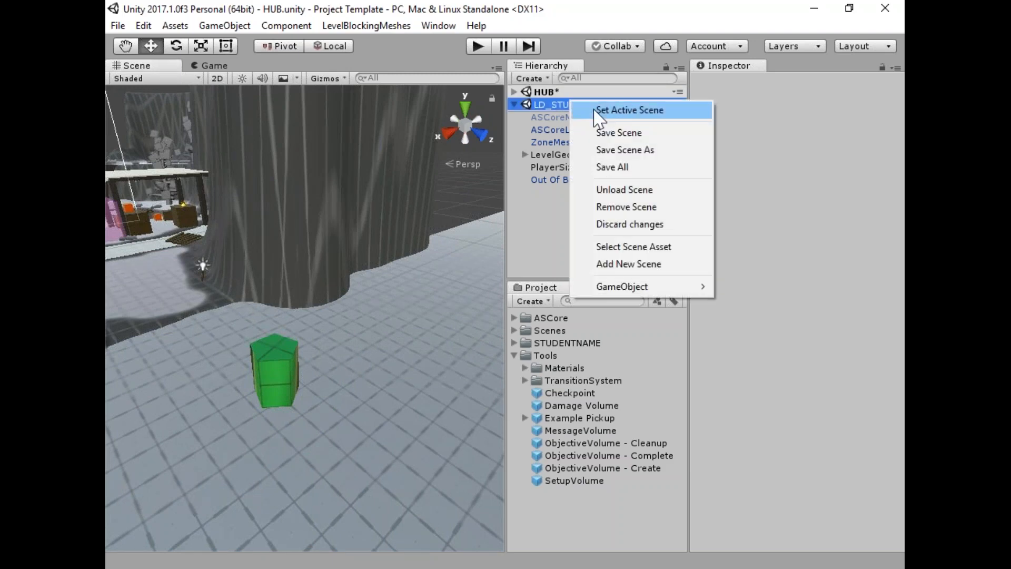
left_click(597, 112)
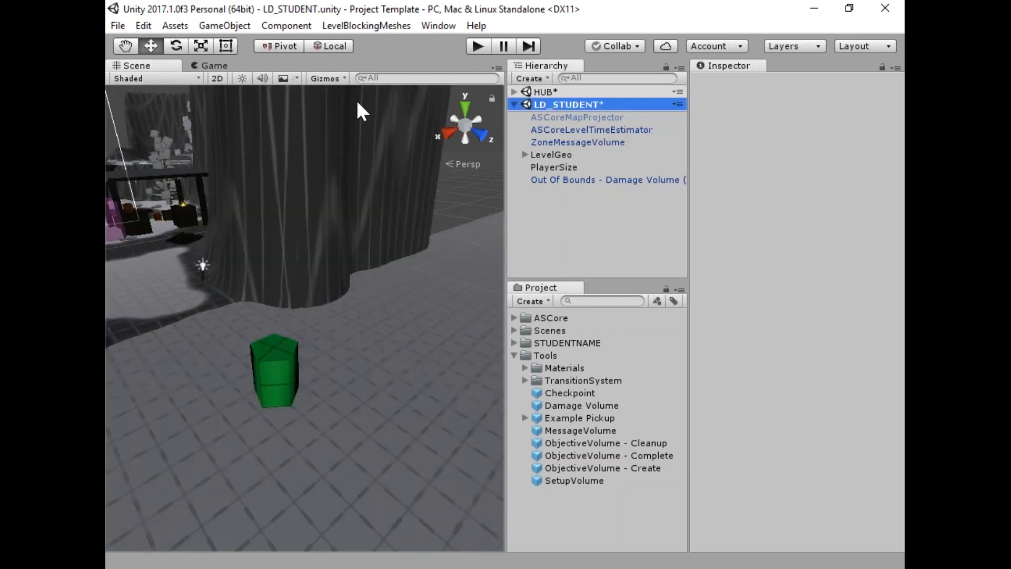
Add a level-blocking cube to LD_STUDENT and move it to position 0, 0, 31.
left_click(361, 28)
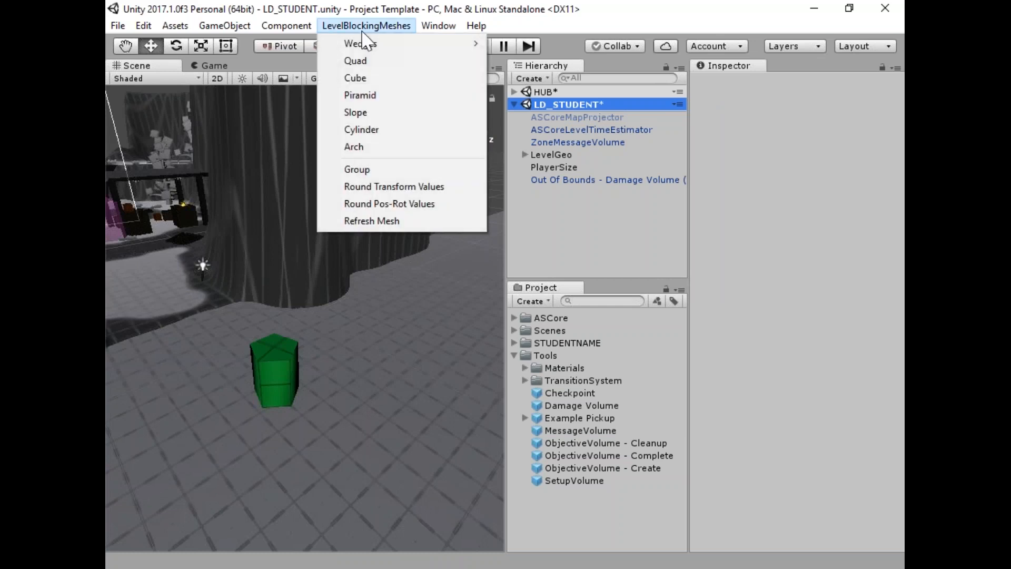
left_click(375, 80)
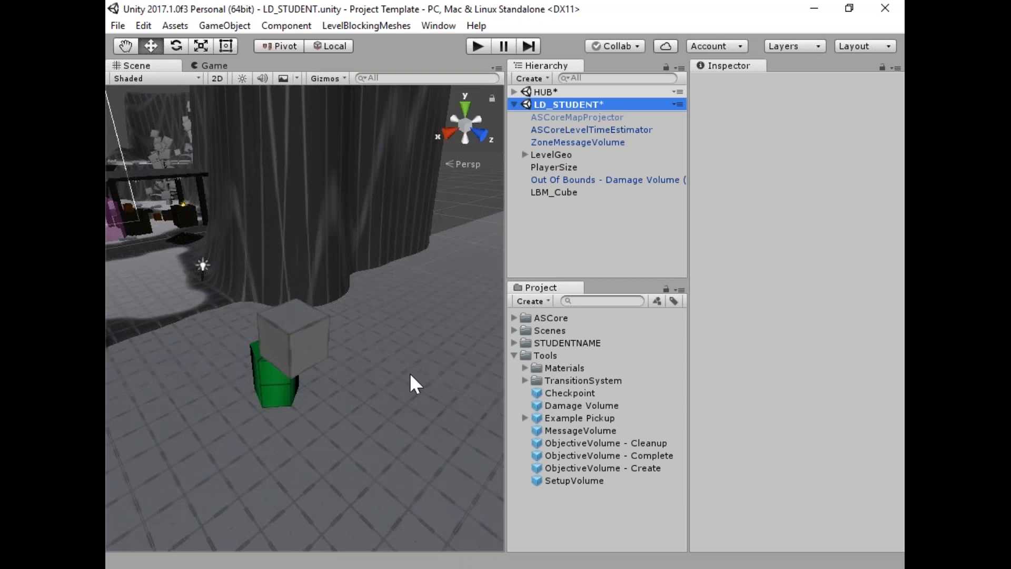
left_click(285, 336)
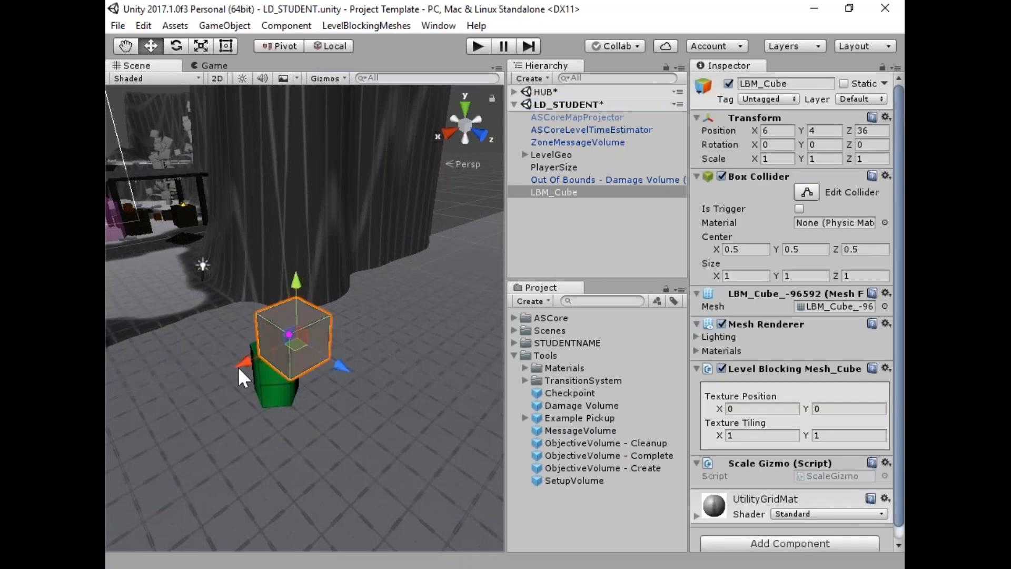
left_click_drag(242, 358, 435, 296)
left_click_drag(450, 230, 457, 334)
left_click_drag(474, 403, 414, 403)
key("w")
right_click_drag(413, 403, 519, 410)
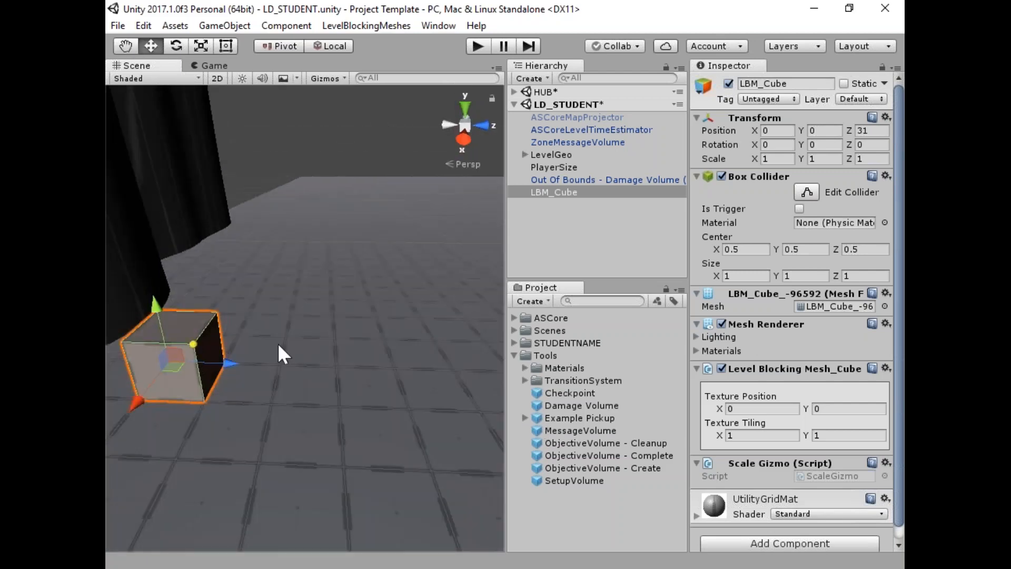
Scale the level-blocking cube into a wall 4 units high and 6 units long along Z.
left_click_drag(277, 343, 454, 384, "alt")
left_click(202, 48)
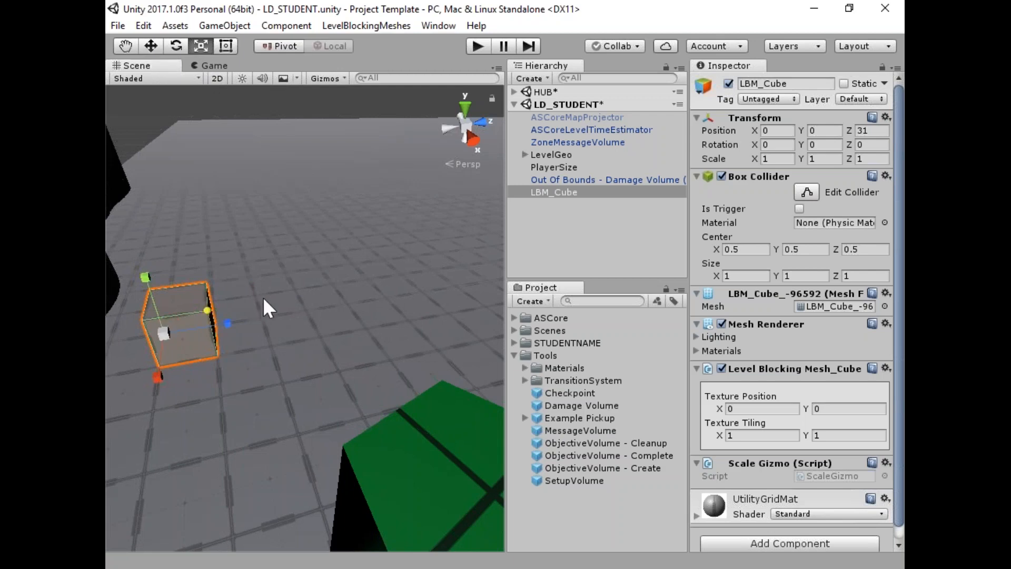
left_click_drag(333, 407, 539, 251, "alt")
left_click_drag(179, 274, 228, 133, "alt")
right_click_drag(347, 266, 401, 225)
right_click_drag(377, 395, 338, 396)
key("s")
key("w")
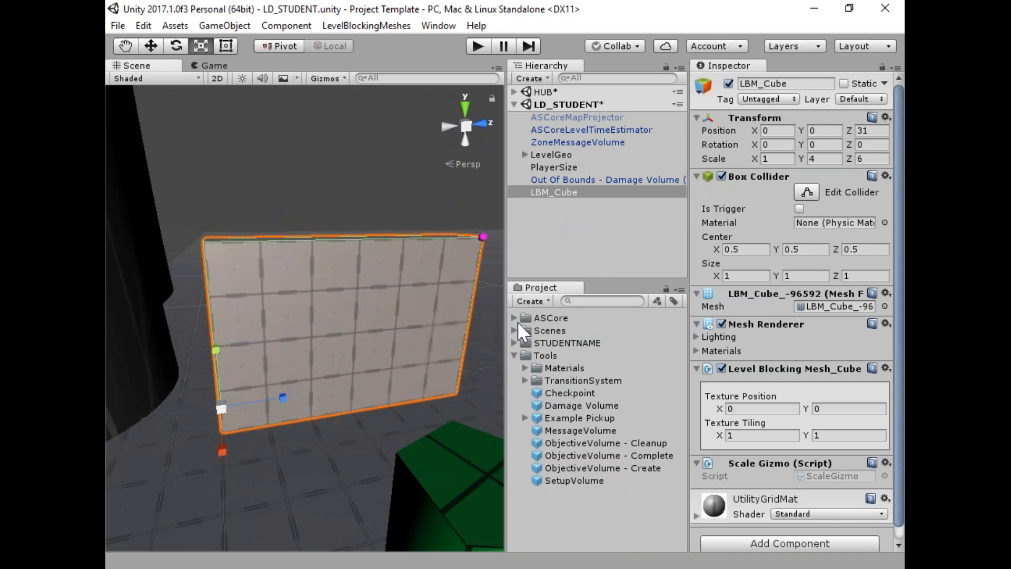
Expand the Materials folder in Tools and assign LVD_StructureB to the wall.
left_click(525, 367)
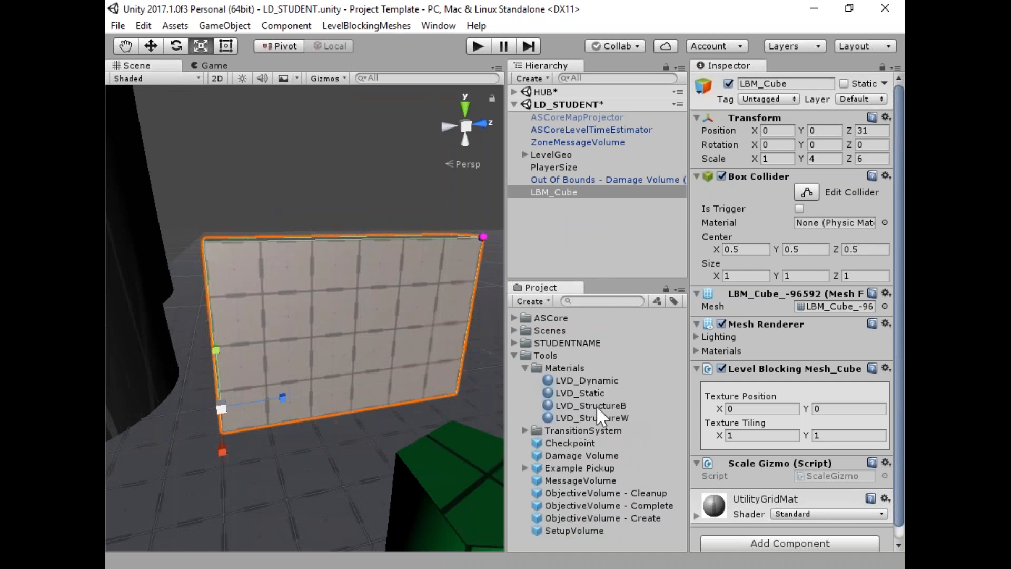
left_click_drag(601, 406, 835, 379)
right_click_drag(315, 336, 241, 93)
key("s")
mouse_move(376, 243)
right_mouse_down()
mouse_move(372, 287)
mouse_move(411, 279)
mouse_move(388, 232)
right_mouse_up()
key("w")
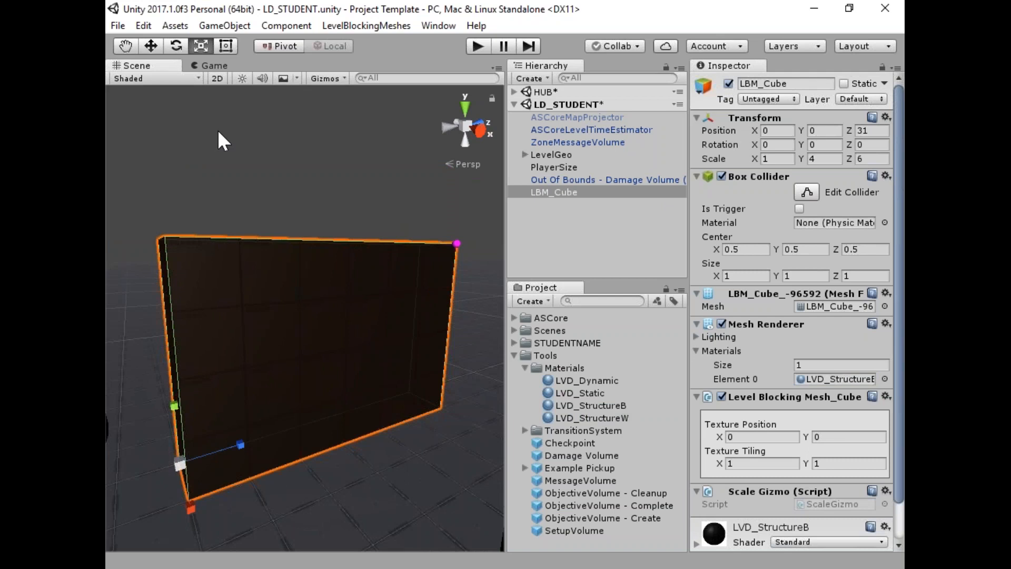
Add a second level-blocking cube and lower it to the ground against the wall at position 1, 0, 33.
left_click(369, 26)
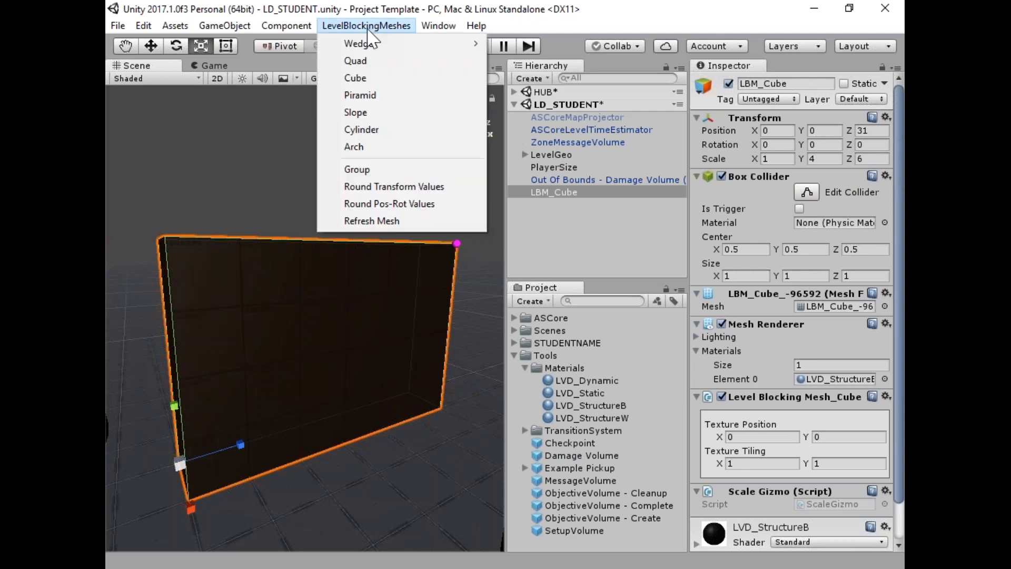
left_click(375, 79)
left_click(349, 287)
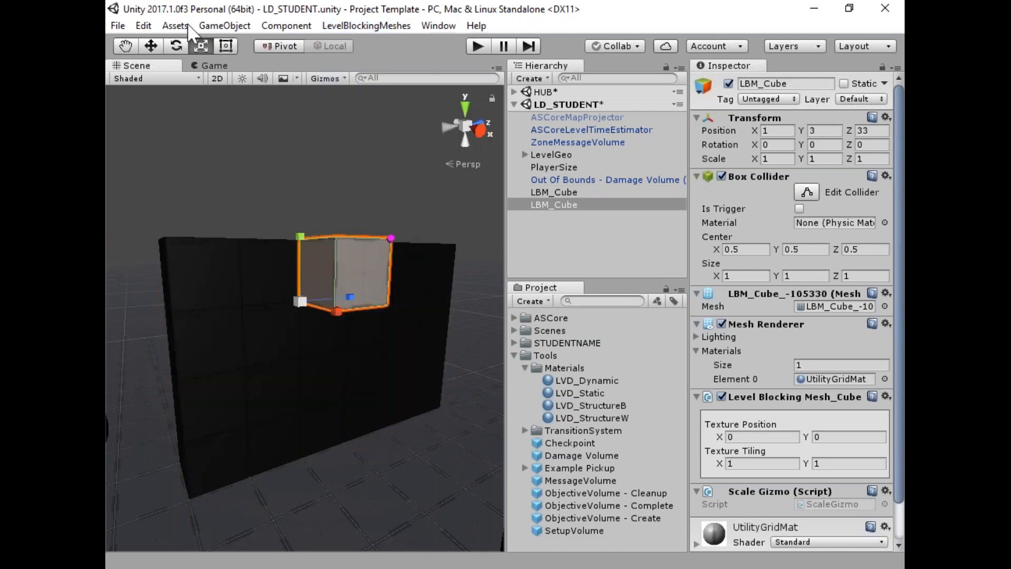
left_click(151, 46)
left_click_drag(298, 250, 304, 413)
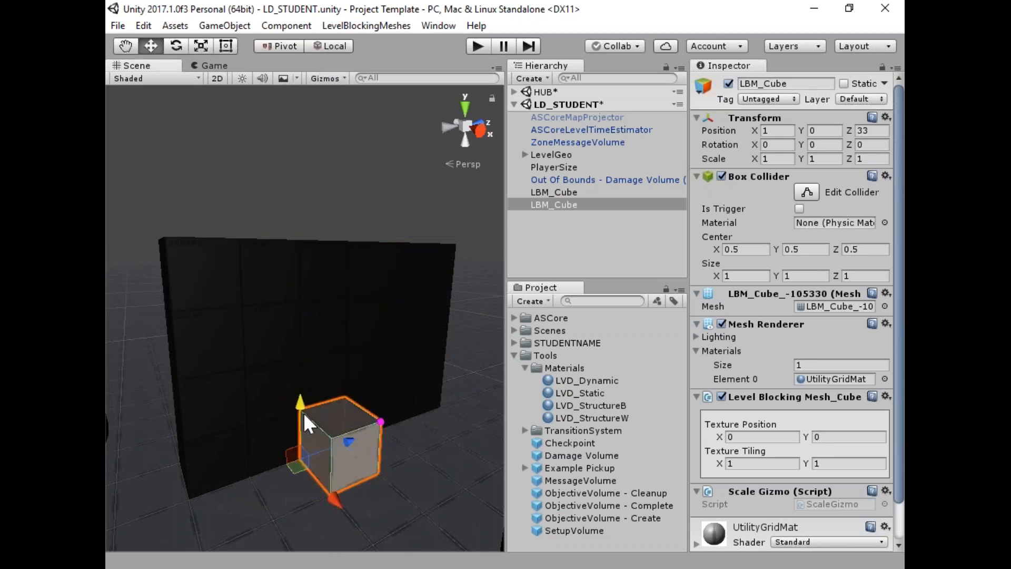
Scale the second cube to a thin panel about 0.19 × 4.16 × 1 and assign the LVD_Dynamic material.
left_click(201, 45)
left_click_drag(329, 494, 310, 473)
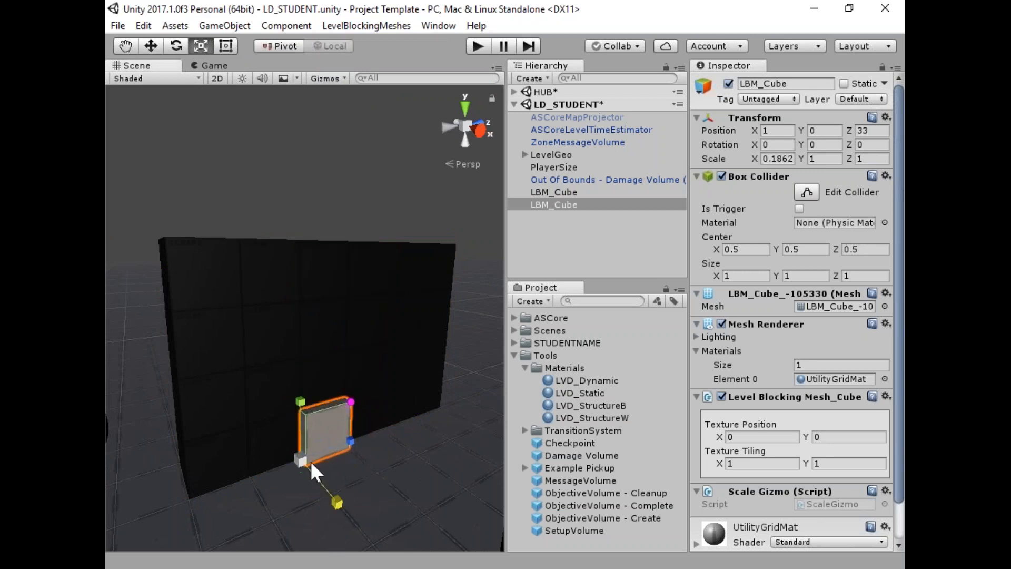
left_click_drag(295, 394, 303, 228)
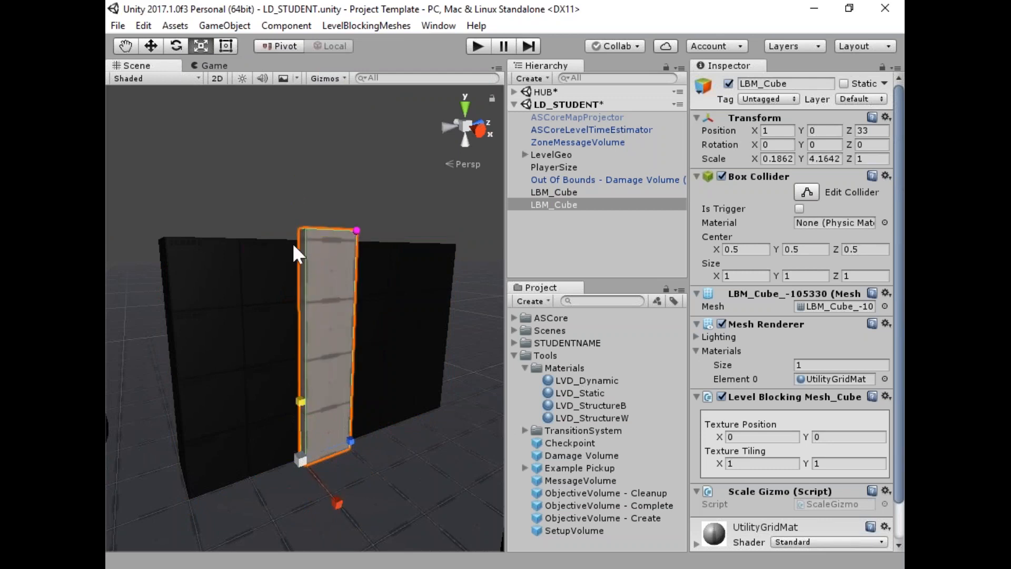
left_click_drag(336, 317, 266, 335, "alt")
left_click_drag(585, 383, 844, 381)
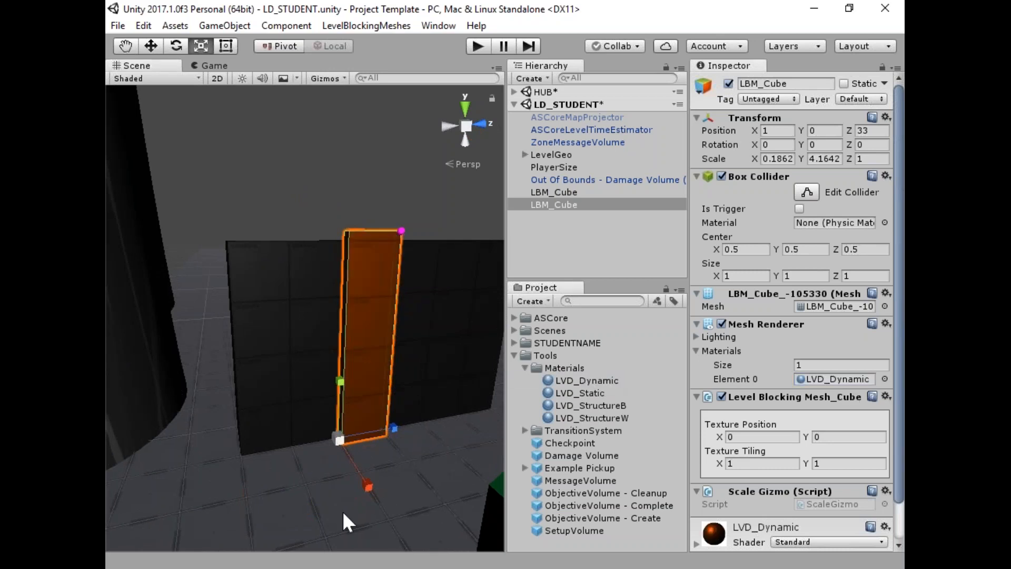
Select the 4-unit-high wall cube and replace its material with LVD_StructureW.
left_click_drag(402, 320, 336, 323, "alt")
left_click_drag(269, 320, 158, 323, "alt")
left_click_drag(155, 357, 269, 248, "alt")
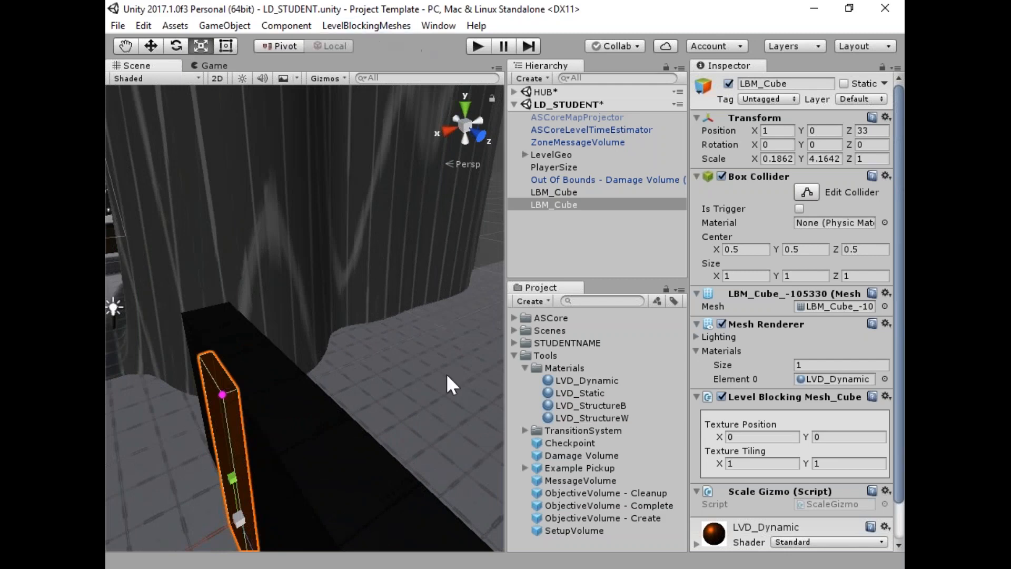
left_click(289, 436)
left_click_drag(289, 436, 419, 383, "alt")
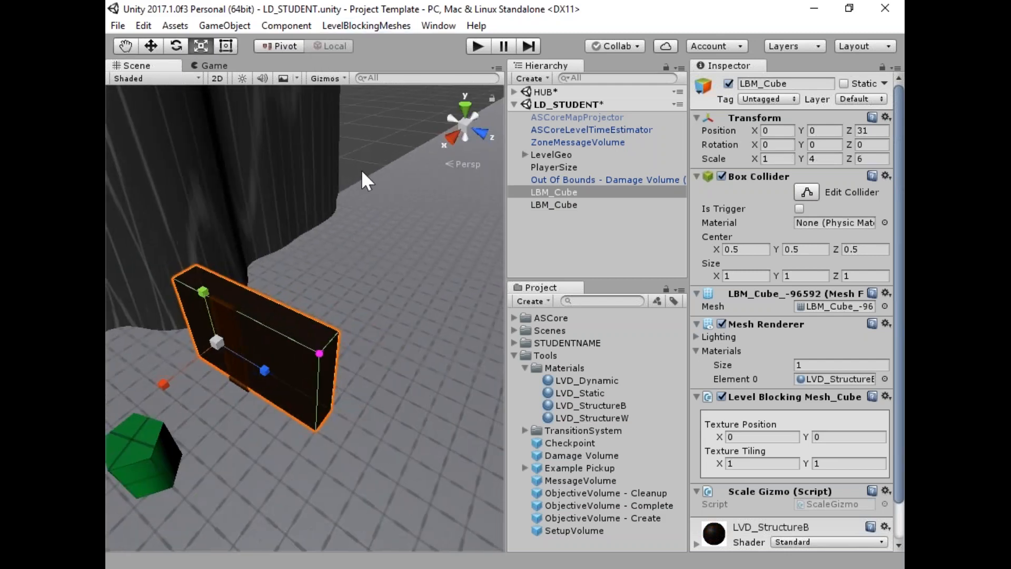
left_click_drag(609, 418, 821, 379)
Inspect the wall's material up close and duplicate the wall cube.
left_click_drag(301, 373, 329, 455, "alt")
right_click_drag(330, 455, 258, 377)
key("w")
key("a")
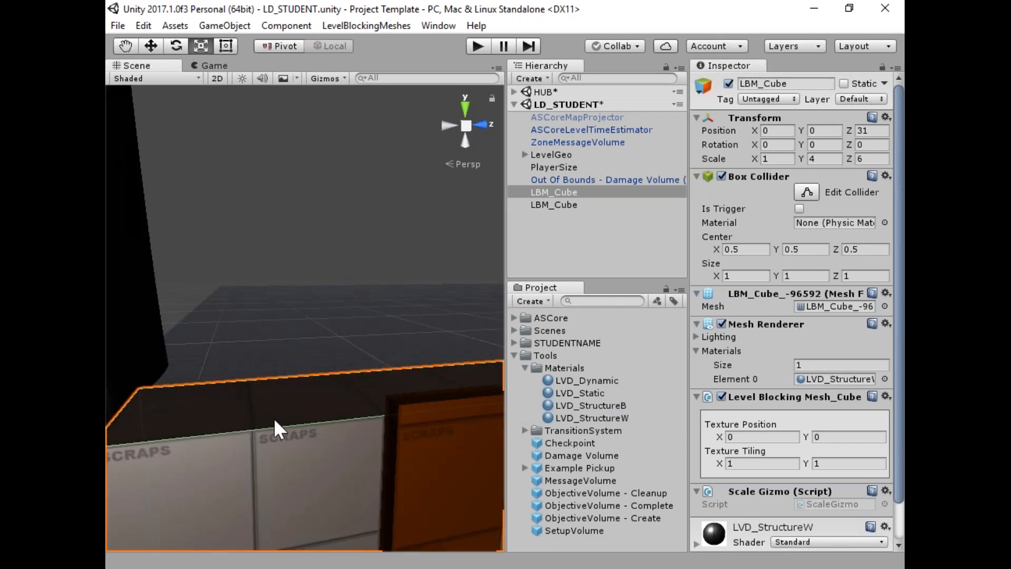
left_click_drag(343, 339, 501, 413, "alt")
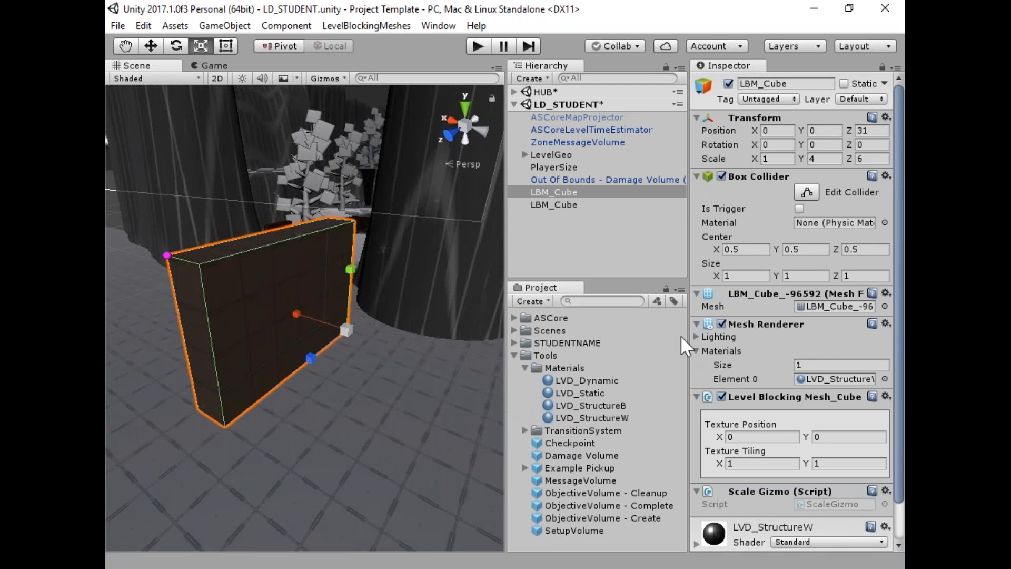
right_click(561, 191)
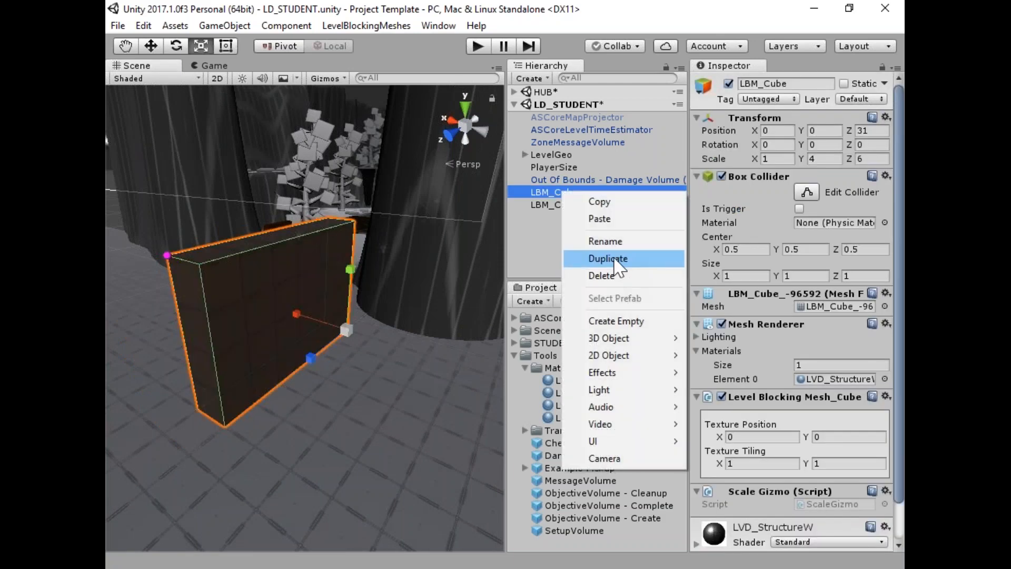
left_click(614, 259)
Vertex-snap the duplicated wall to the original's upper edge and lower it to position -1, 3, 31.
left_click(151, 46)
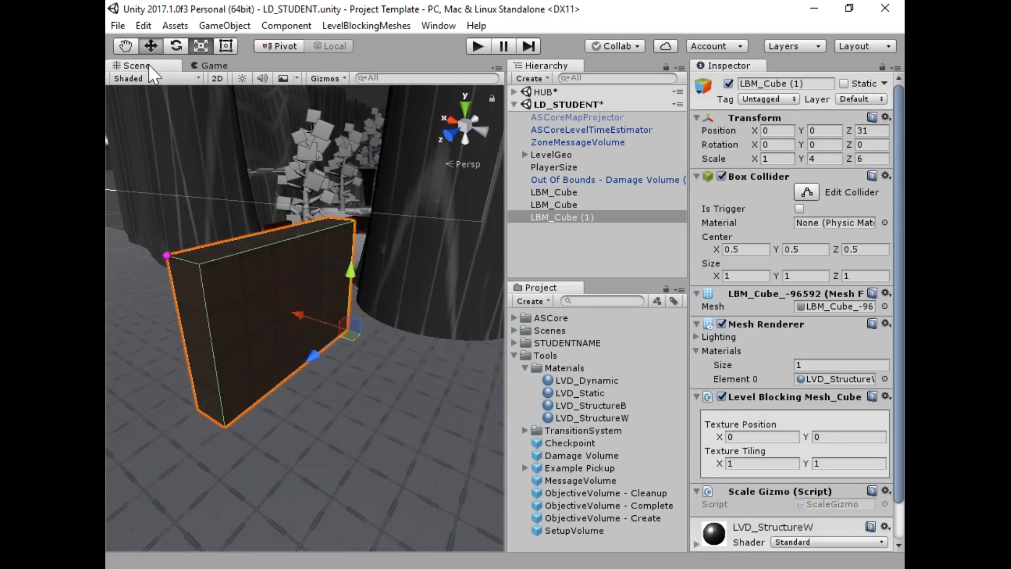
left_click_drag(211, 326, 397, 378, "alt")
key("v")
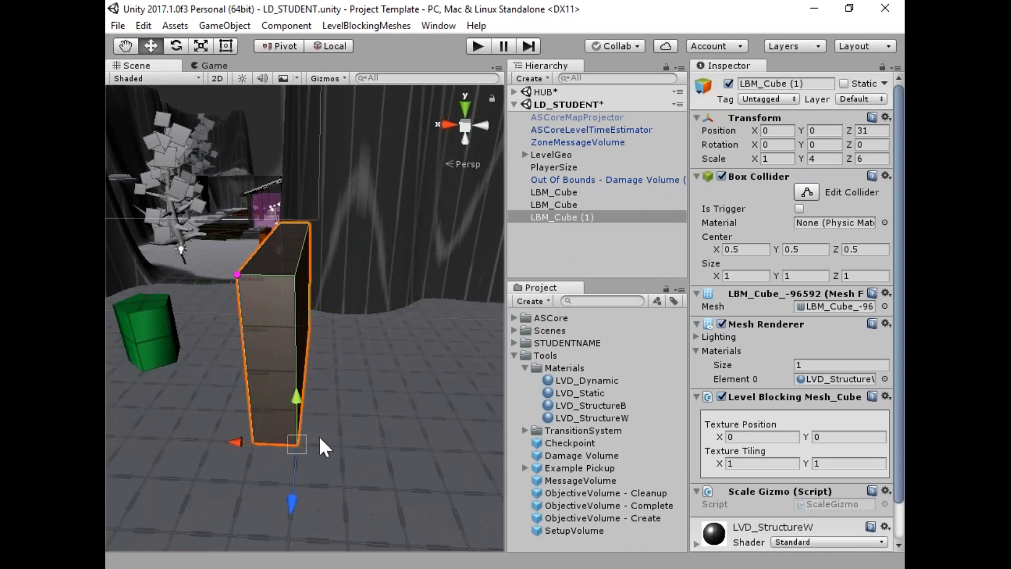
left_click_drag(254, 444, 299, 277)
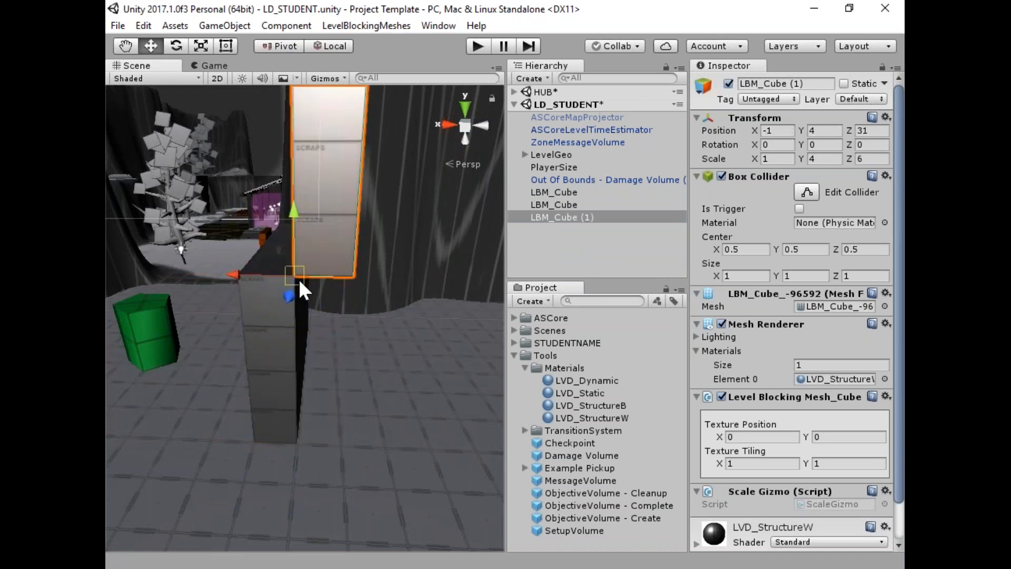
left_click_drag(340, 153, 340, 170)
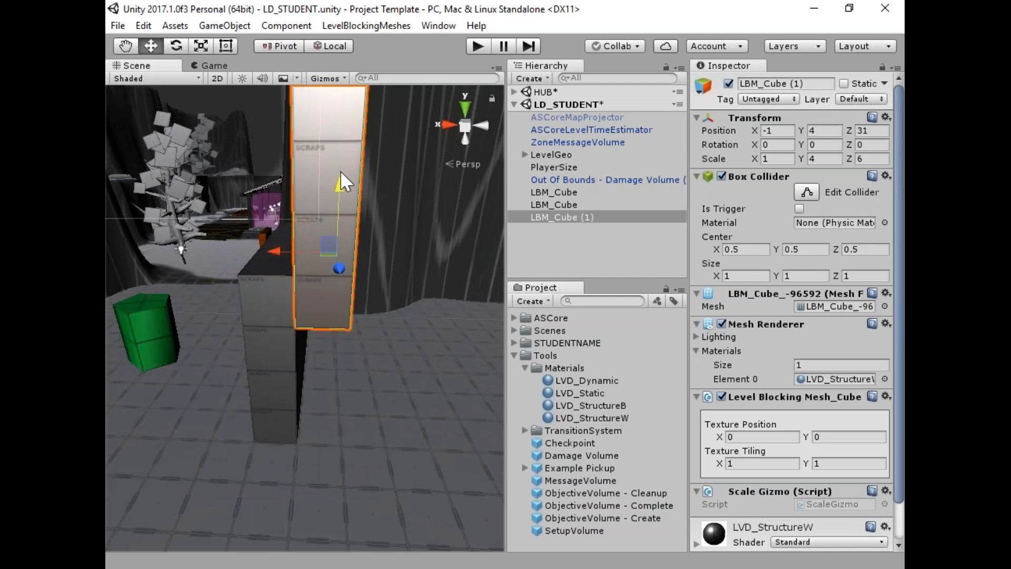
left_click_drag(393, 425, 429, 337, "alt")
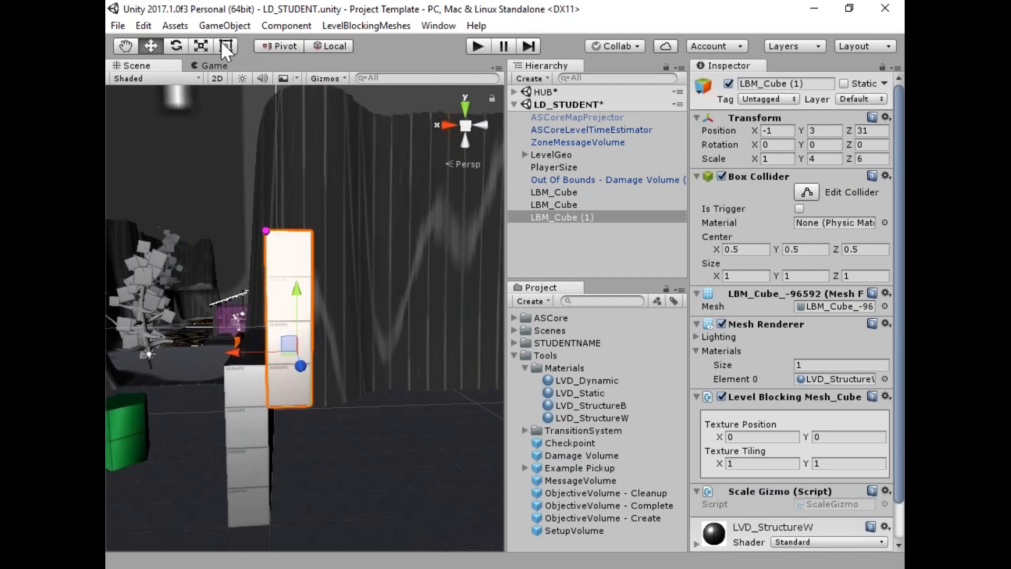
Scale the duplicate into a flat roof slab about -5.8 × 1.03 × 6 and shift it over the wall at X 0.
left_click(201, 46)
left_click_drag(297, 289, 299, 333)
left_click_drag(233, 353, 506, 354)
left_click(151, 46)
left_click_drag(179, 369, 343, 402, "alt")
left_click_drag(183, 241, 149, 233)
left_click_drag(251, 369, 167, 175, "alt")
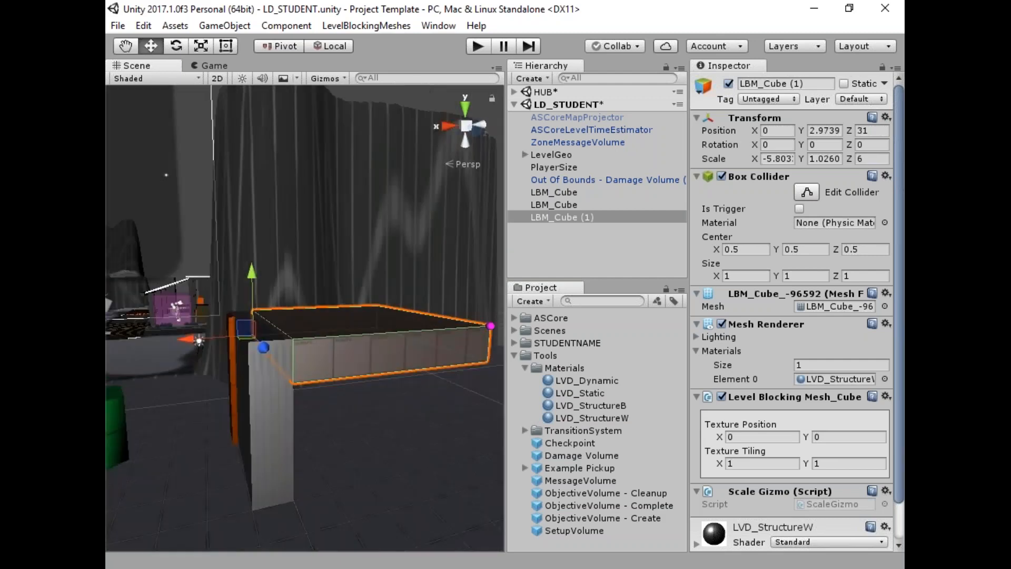
Refresh the roof slab's level-blocking mesh.
left_click(387, 23)
key("Right")
mouse_move(366, 25)
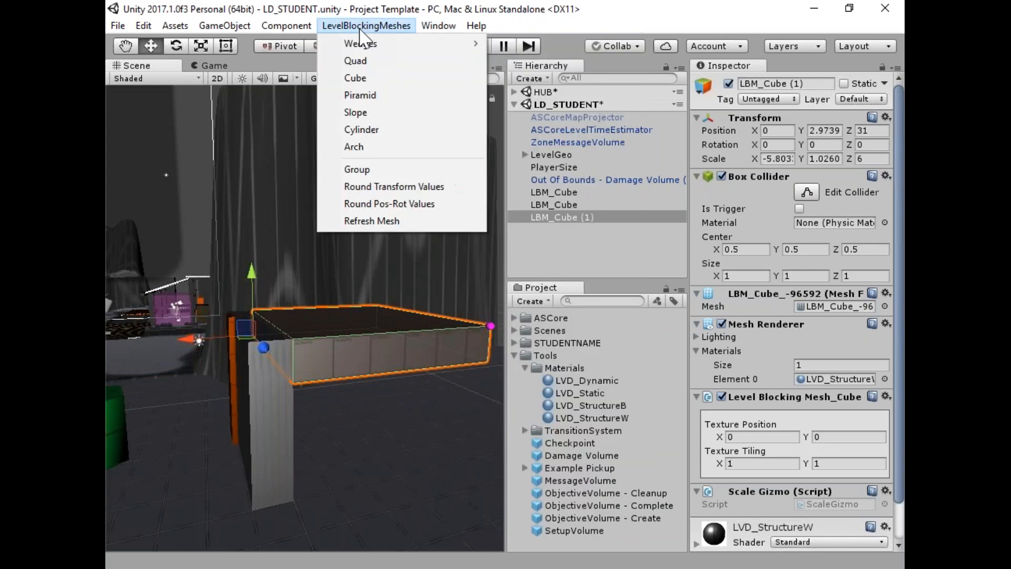
left_click(366, 220)
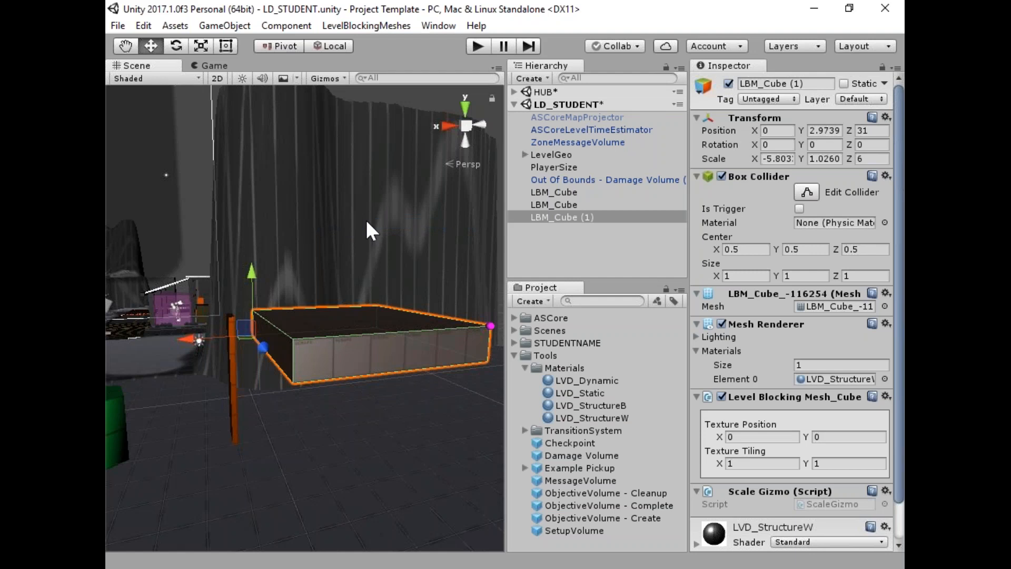
Select the original wall cube and refresh its mesh.
left_click_drag(127, 385, 295, 416, "alt")
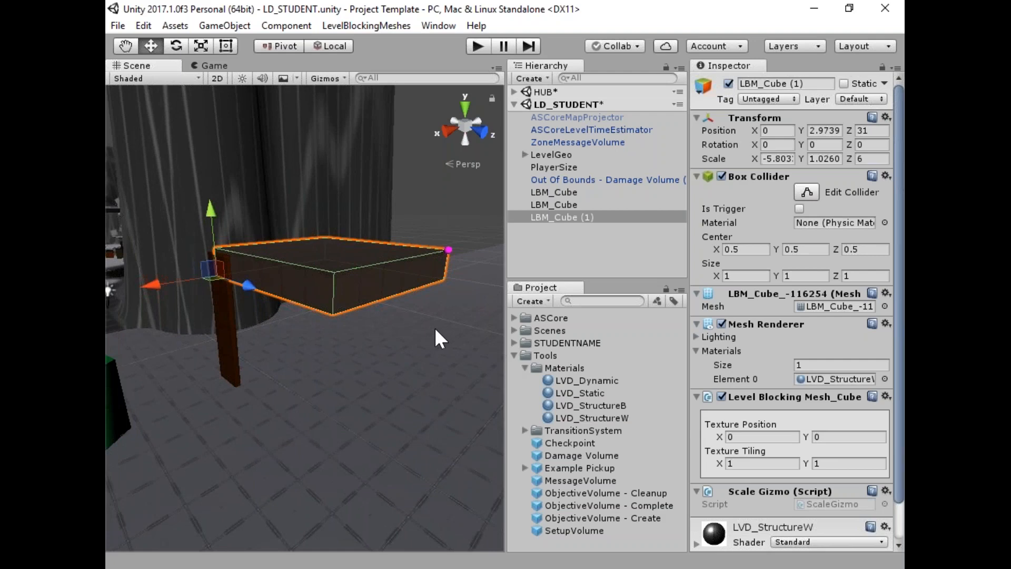
left_click(572, 206)
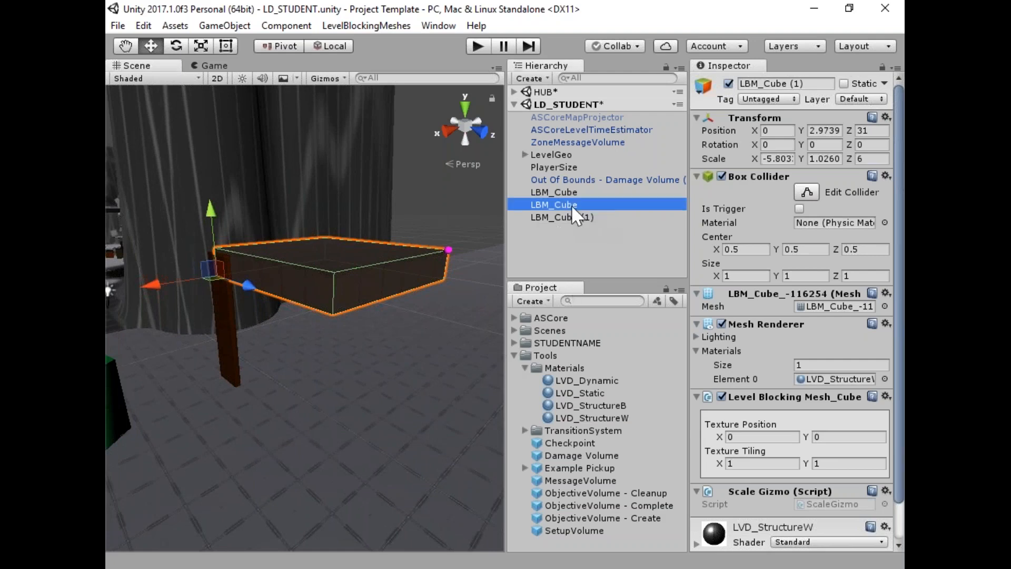
left_click(561, 192)
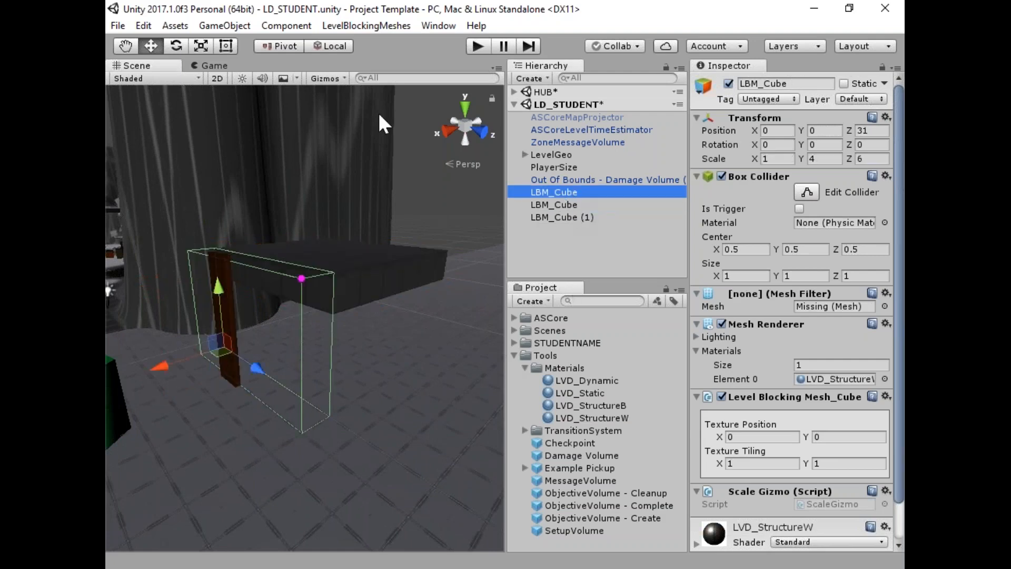
left_click(384, 25)
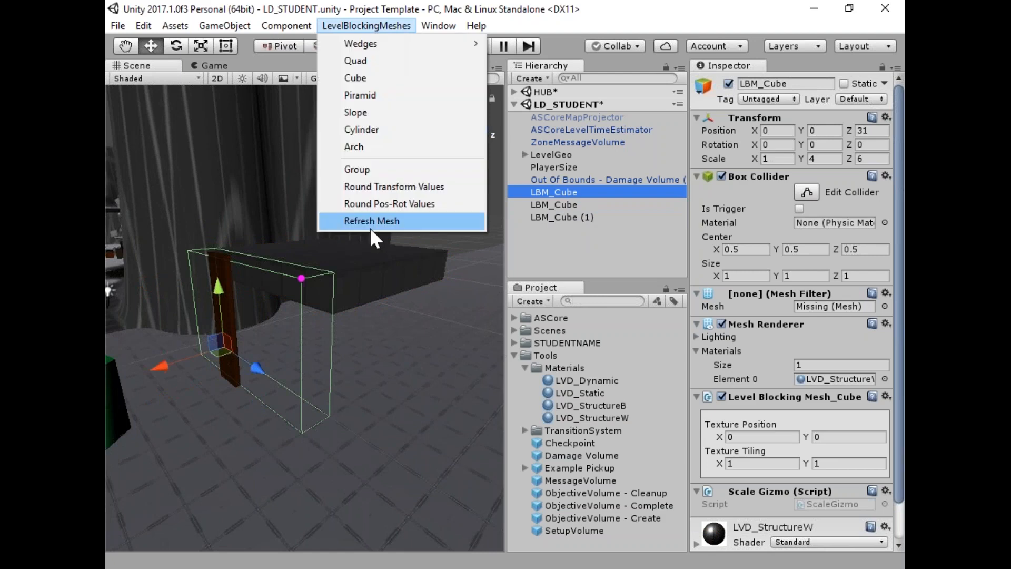
left_click(372, 222)
Add a new level-blocking cube on top of the roof slab at position -2, 4, 35 and rotate it about -19° around Y.
key("w")
mouse_move(355, 357)
right_mouse_down()
mouse_move(350, 321)
mouse_move(338, 323)
mouse_move(351, 352)
right_mouse_up()
key("s")
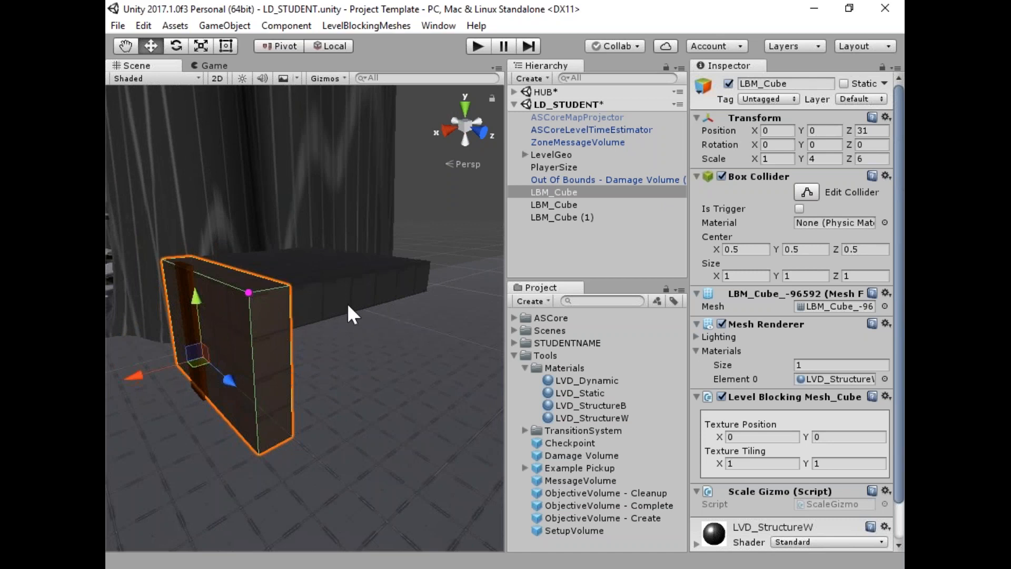
left_click_drag(187, 254, 232, 311, "alt")
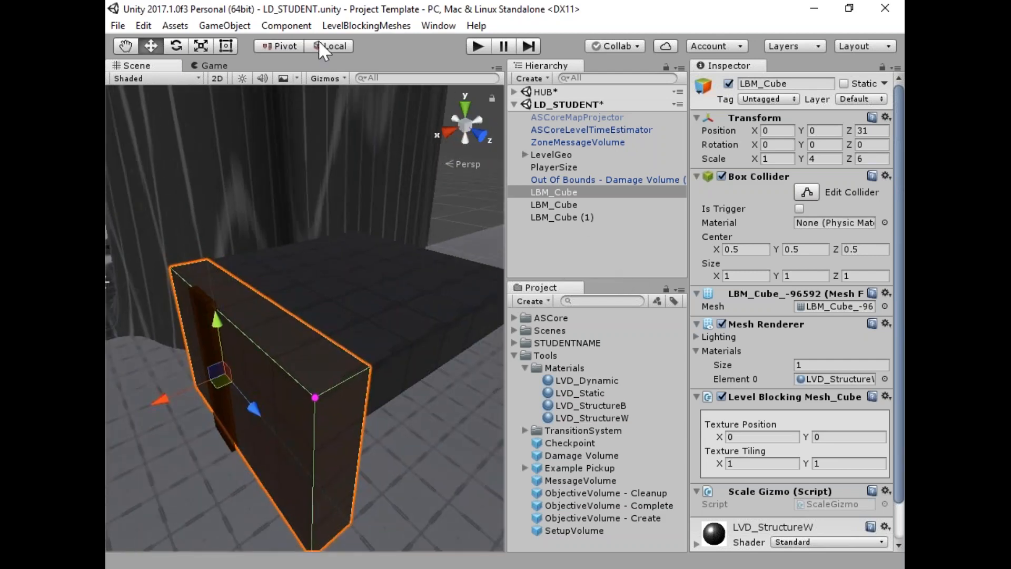
left_click(357, 26)
left_click(367, 83)
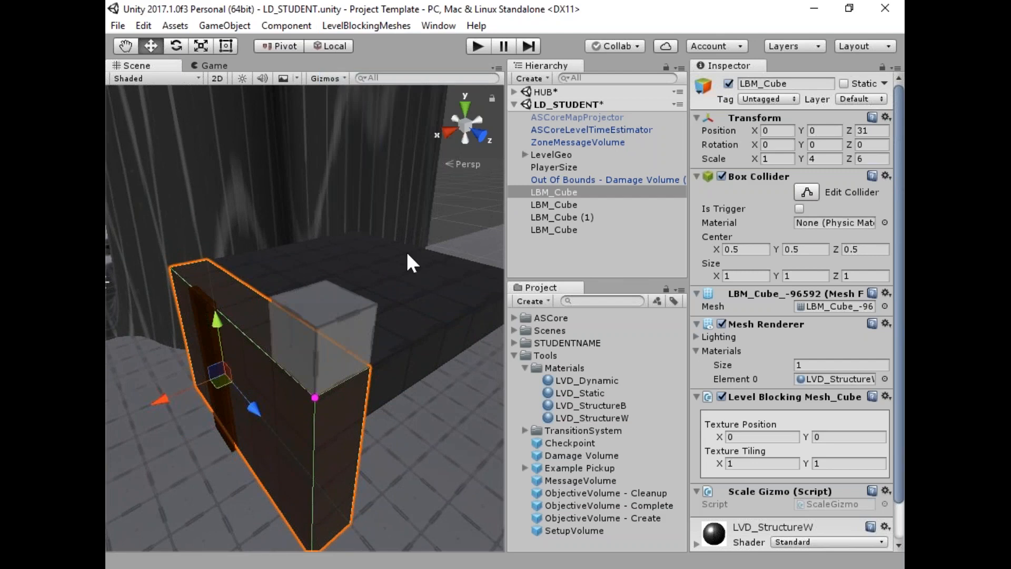
left_click_drag(263, 354, 435, 316)
key("e")
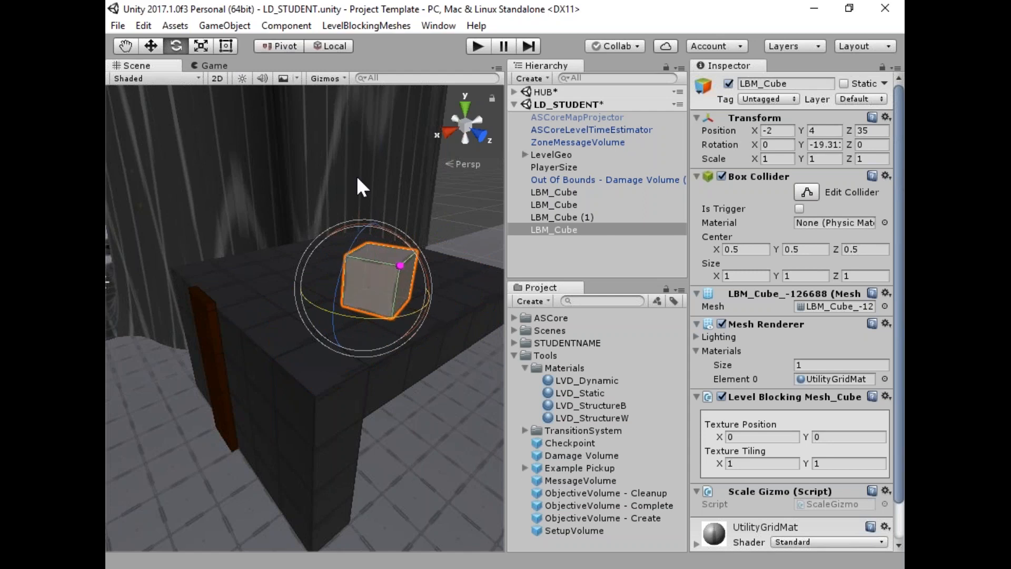
Assign the LVD_Static material to the small cube on the roof and deselect it.
left_click(155, 52)
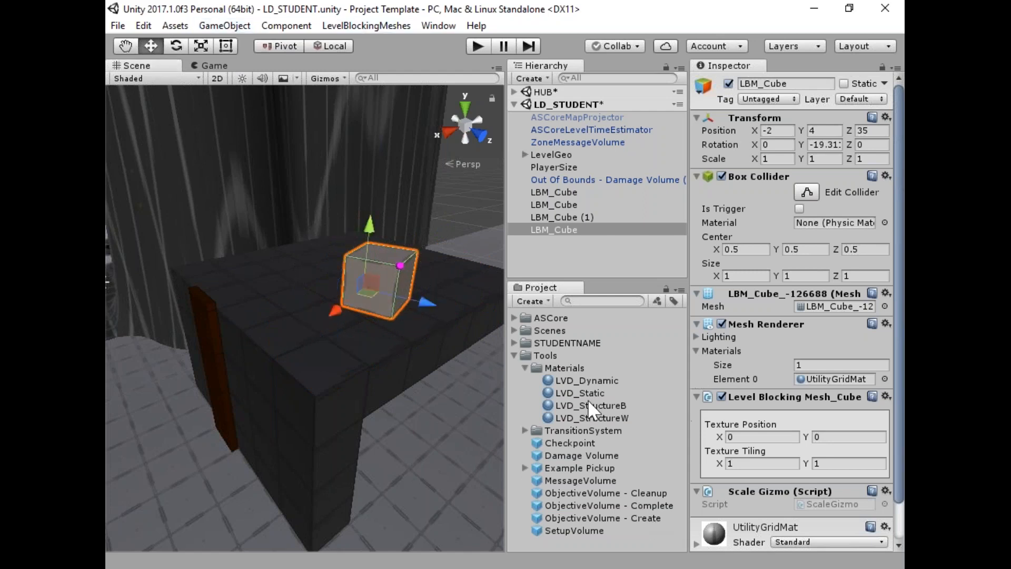
left_click_drag(598, 395, 849, 381)
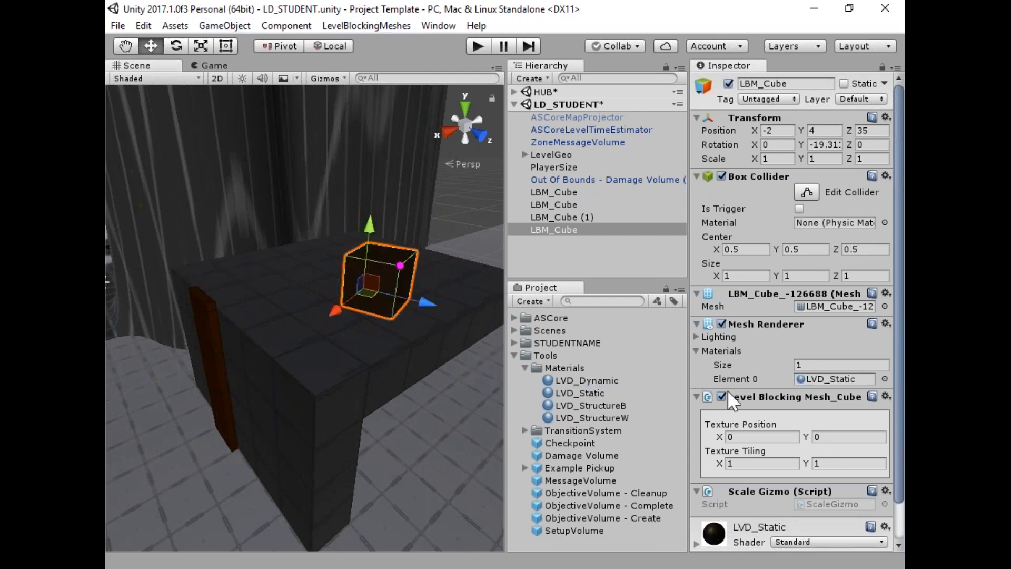
left_click_drag(314, 379, 323, 312, "alt")
left_click(369, 251)
left_click(334, 358)
left_click(344, 234)
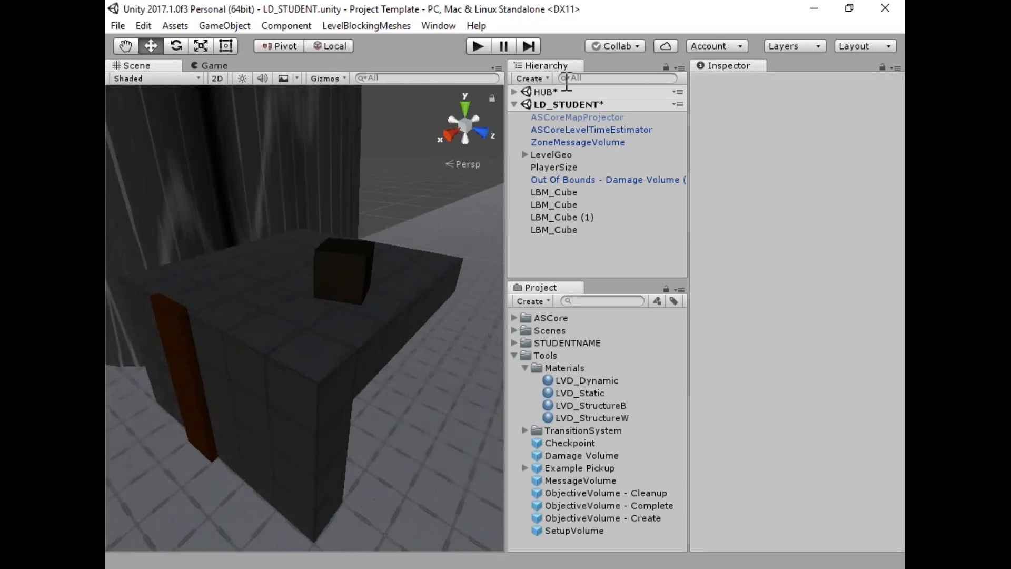
Set HUB as the active scene and view the blocked-out structure under its lighting.
right_click(563, 94)
left_click(621, 104)
left_click_drag(306, 368, 379, 399, "alt")
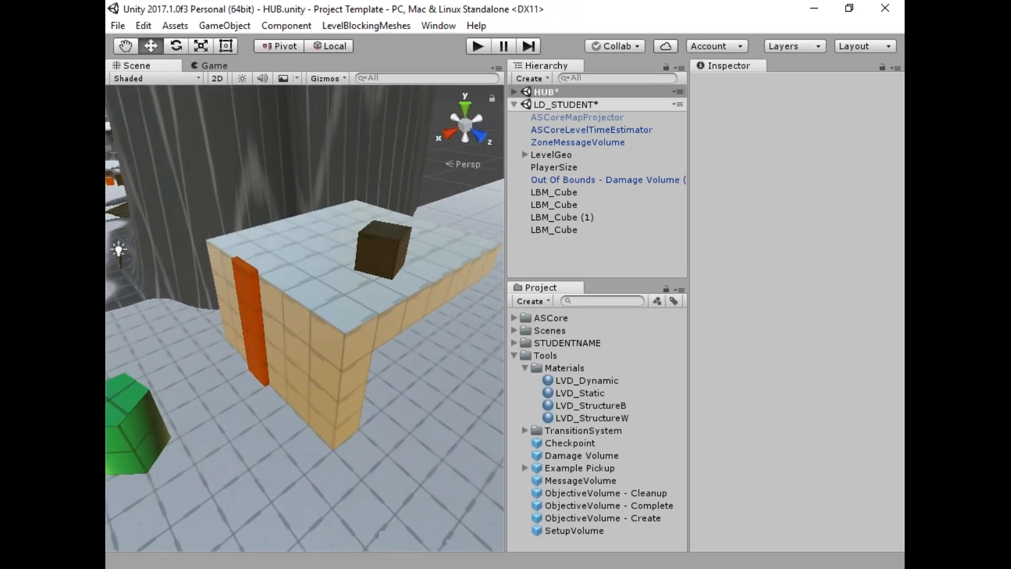
Assign LVD_StructureB to the wall, inspect it beside the orange panel, and clear the selection.
left_click(336, 397)
left_click(418, 278, "shift")
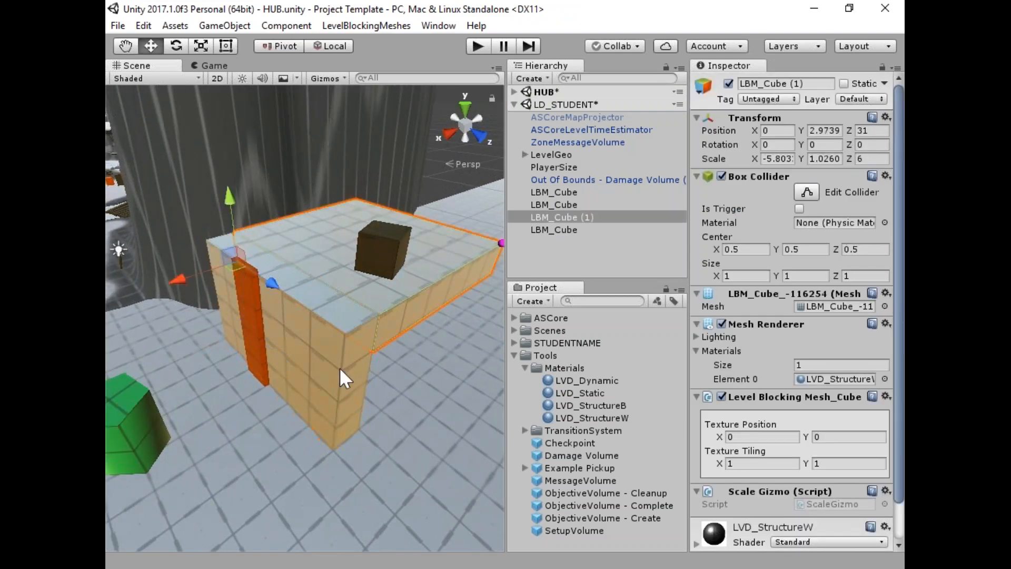
left_click(330, 340)
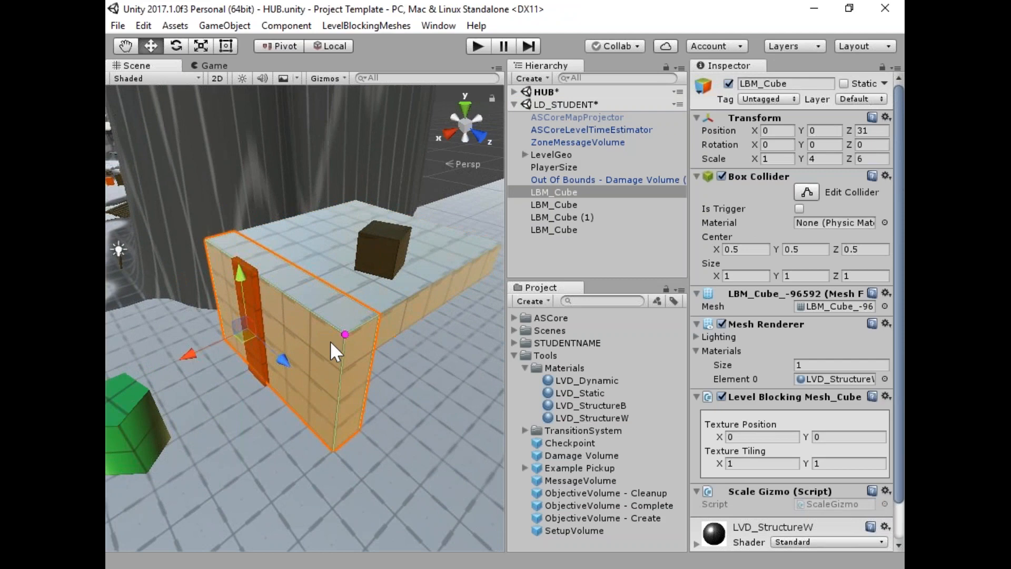
left_click_drag(621, 407, 282, 403)
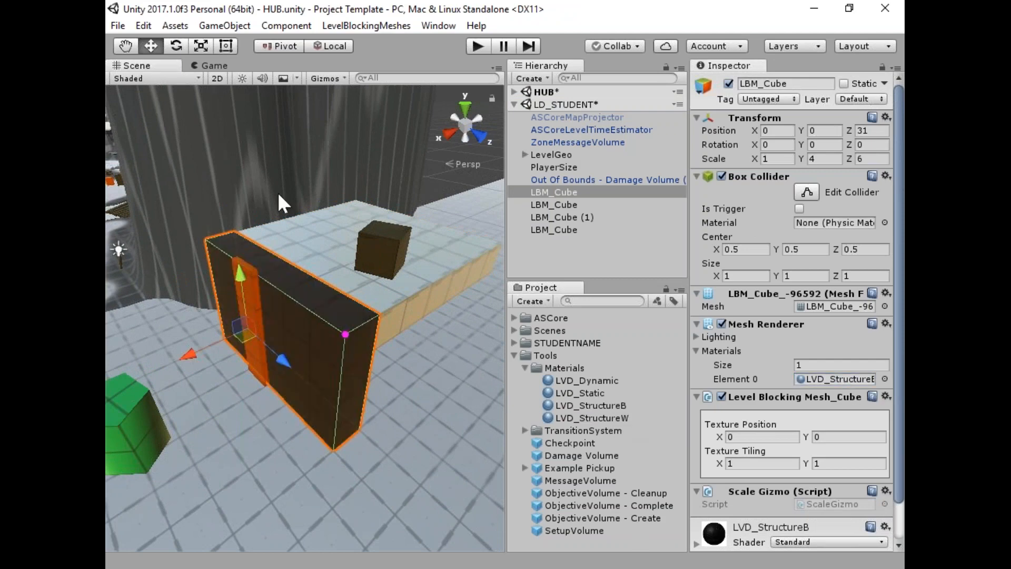
left_click(302, 255)
left_click_drag(406, 385, 462, 428, "alt")
left_click(270, 340)
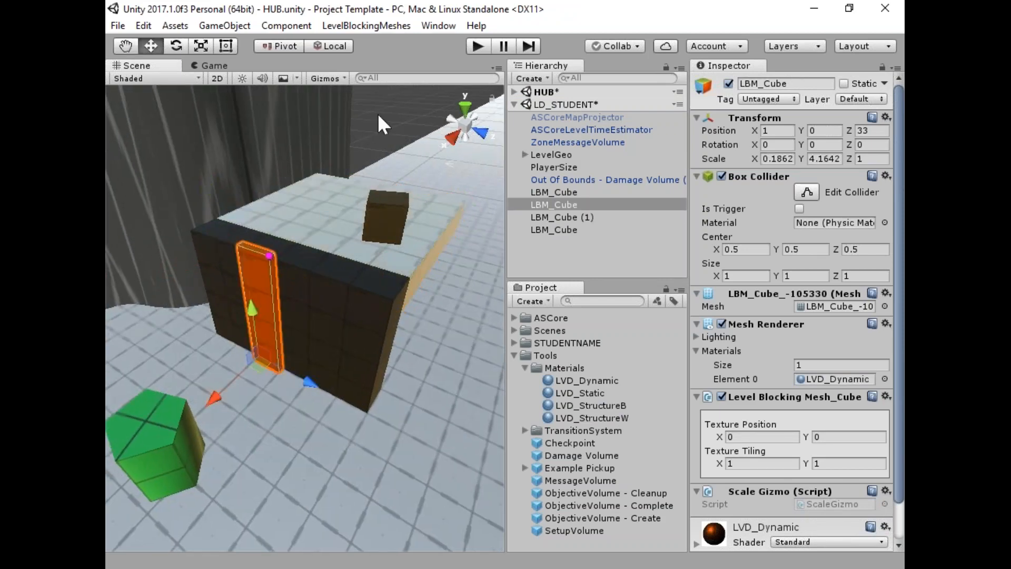
left_click(379, 117)
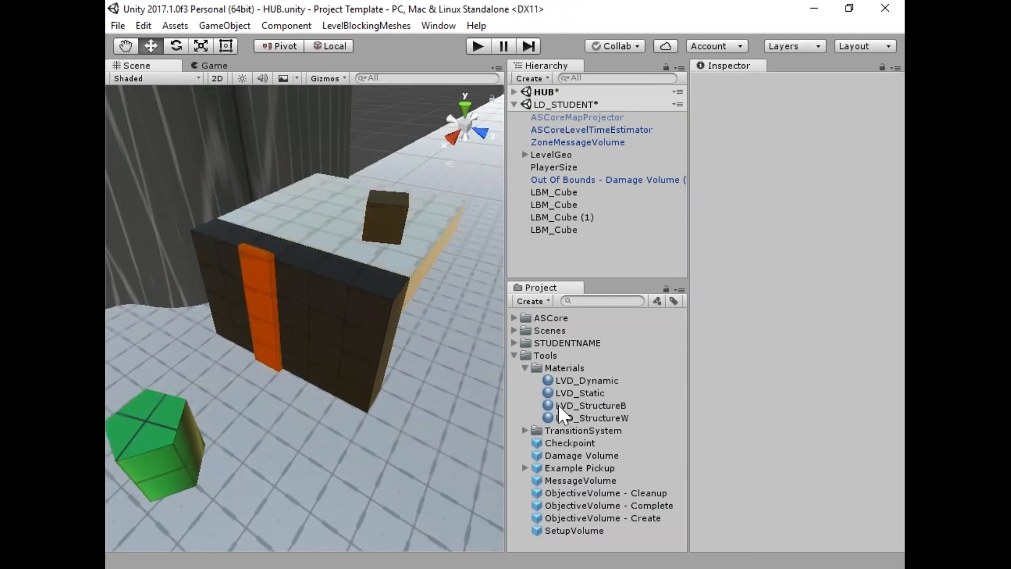
Collapse the Materials folder in Tools, expand TransitionSystem's Prefab folder, and select the TransitionPoint prefab.
left_click(524, 368)
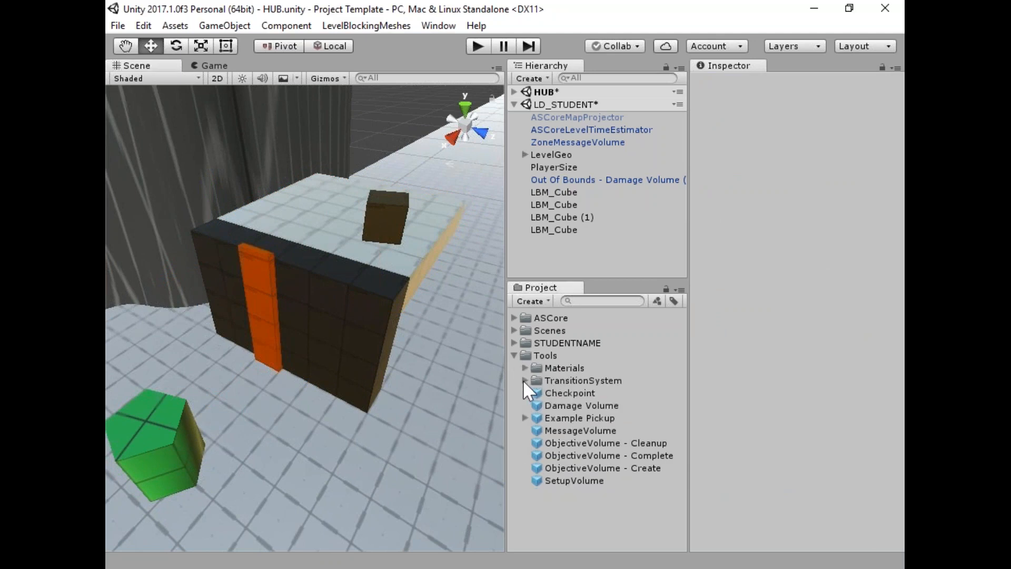
left_click(525, 380)
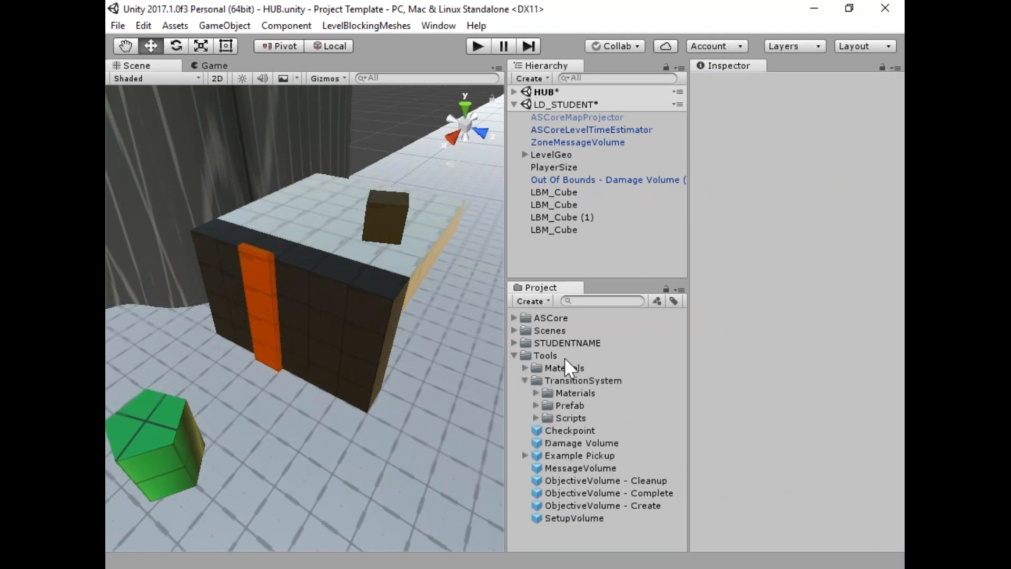
left_click(537, 406)
left_click(614, 419)
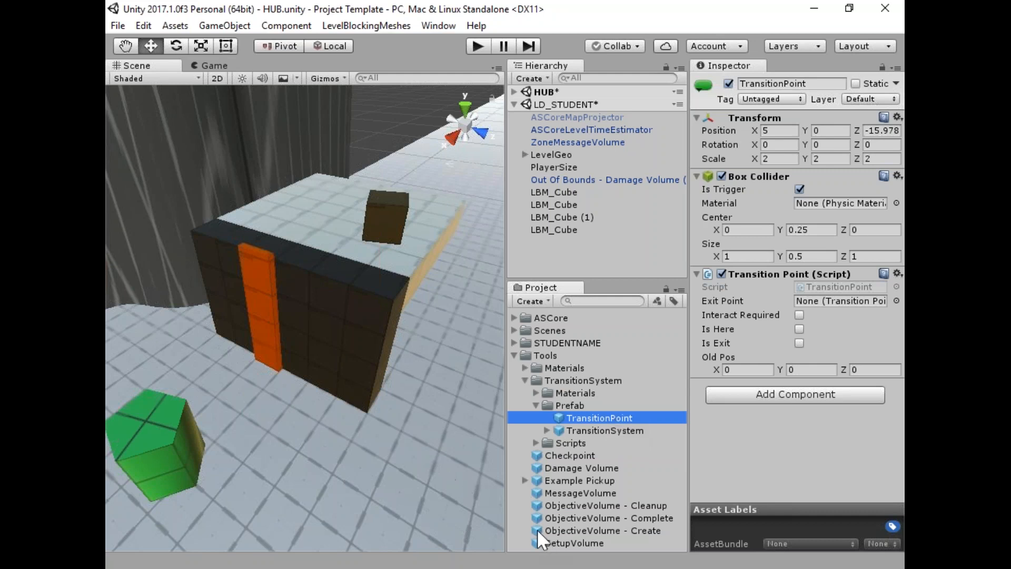
Place a TransitionPoint prefab on the ground in front of the orange panel, at about X 2.08, Y 0, Z 33.52.
left_click_drag(614, 418, 267, 395)
key("f")
left_click_drag(317, 327, 303, 303, "alt")
key("ctrl+z")
left_click_drag(405, 408, 861, 235, "alt")
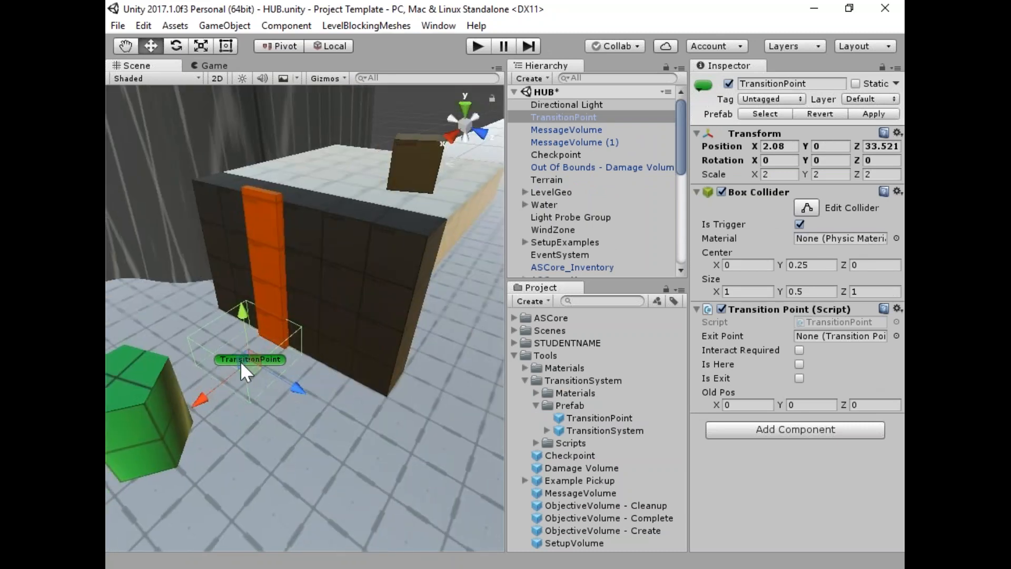
Move the TransitionPoint from HUB into the LD_STUDENT scene and widen the Inspector to examine its Exit Point setting.
left_click(704, 86)
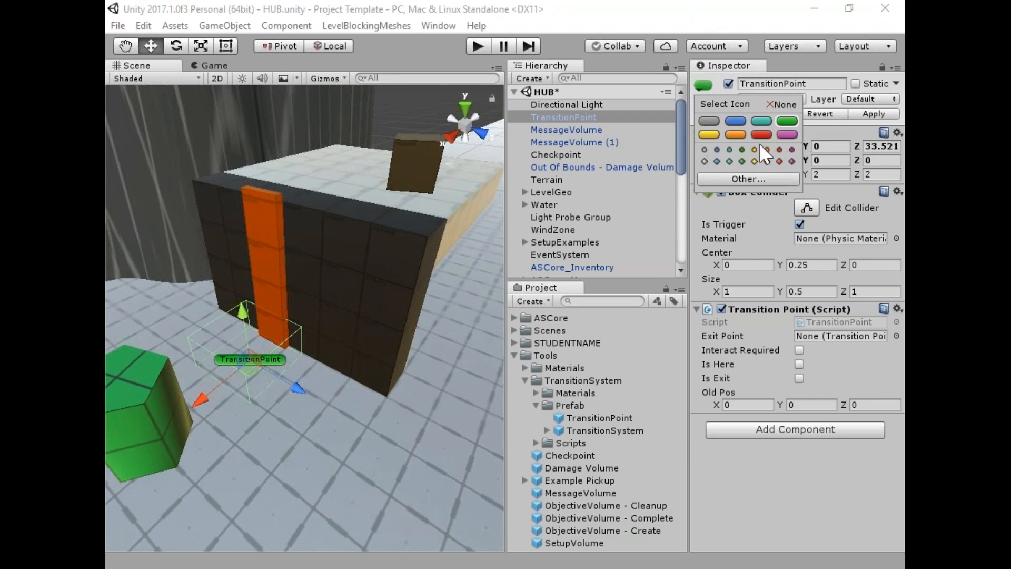
left_click(679, 28)
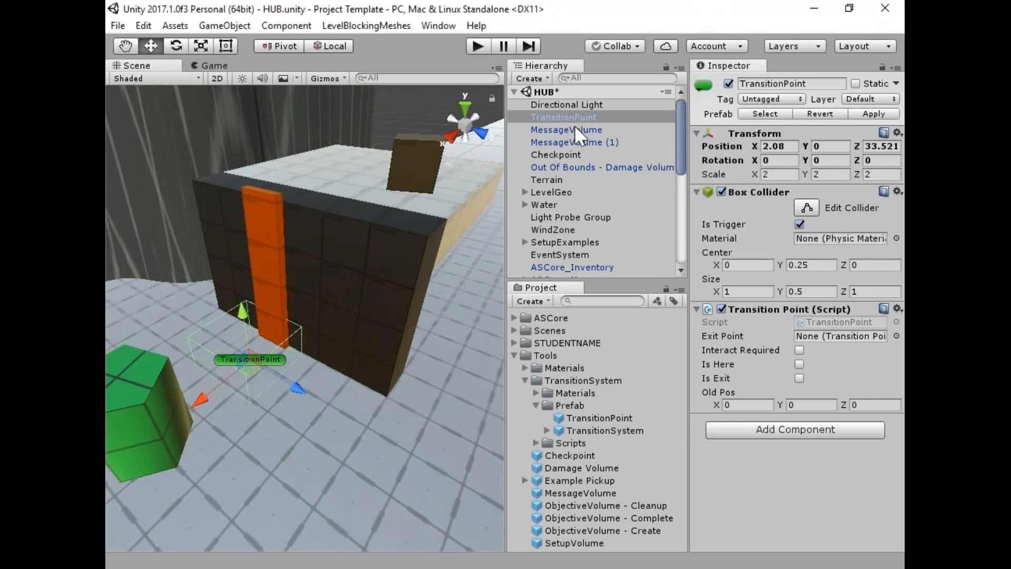
left_click_drag(564, 114, 584, 192)
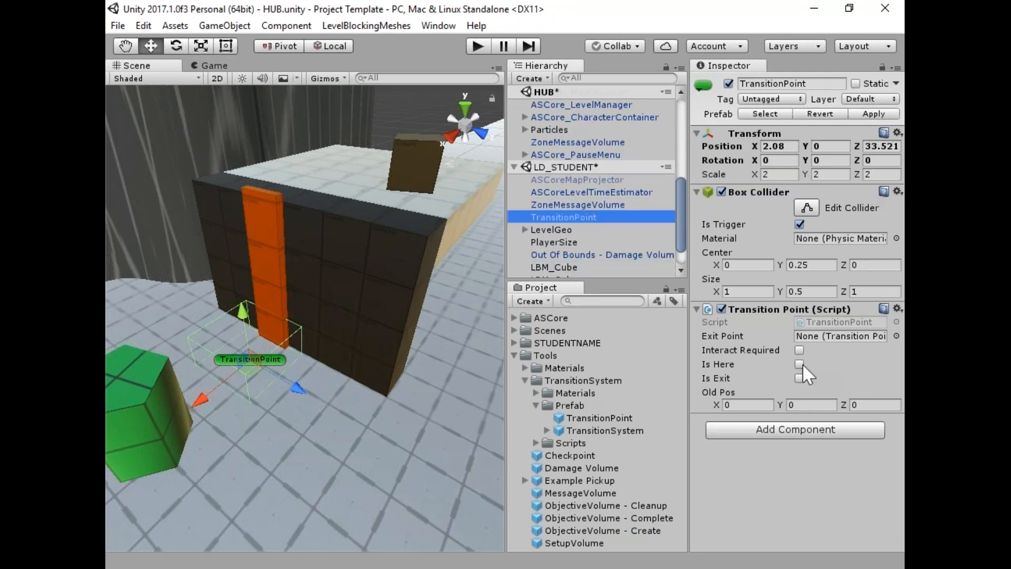
left_click_drag(688, 270, 631, 276)
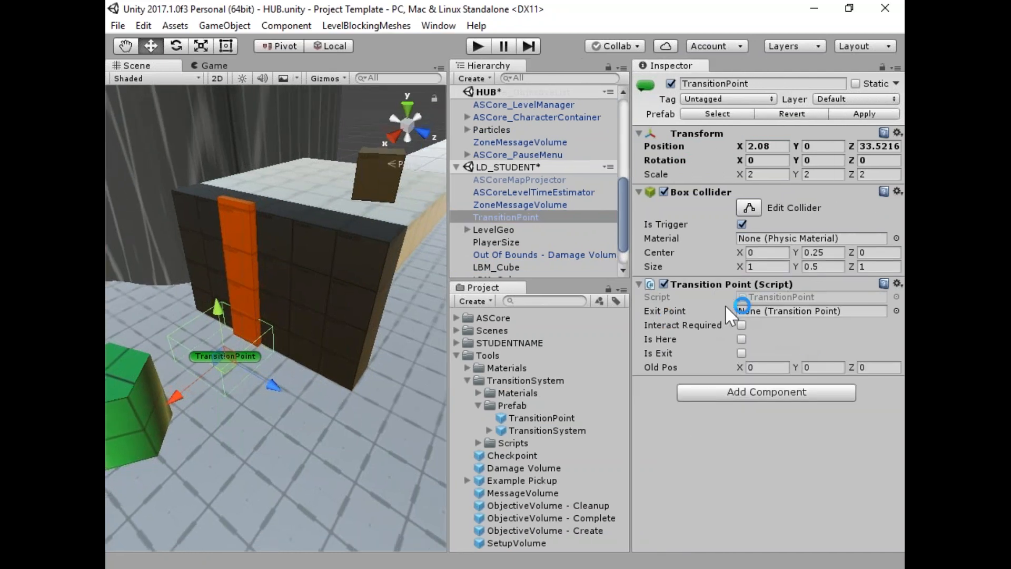
left_click(782, 312)
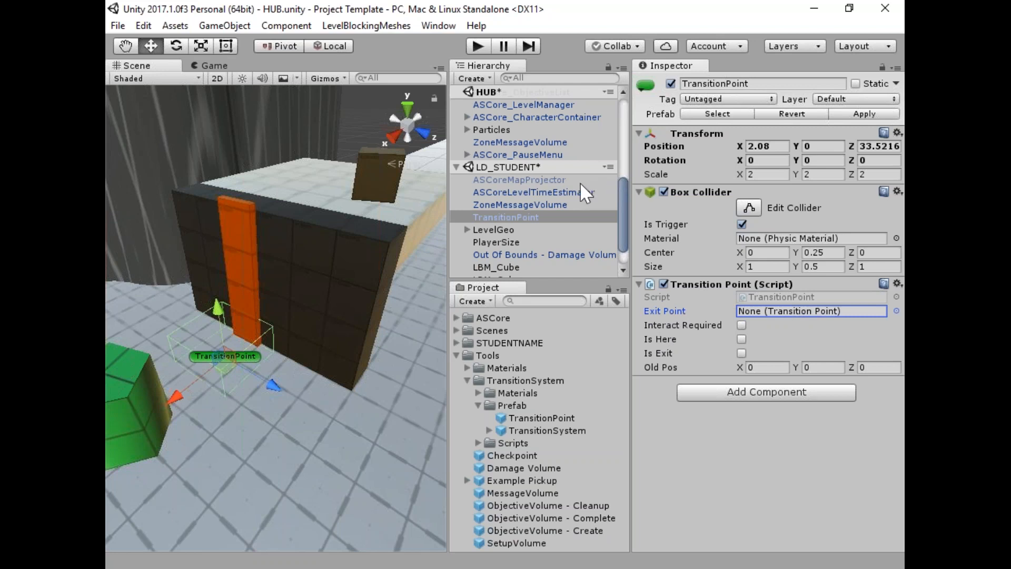
Duplicate the TransitionPoint and move the copy onto the roof above the orange panel, at X 0.08, Y 4.
right_click(501, 218)
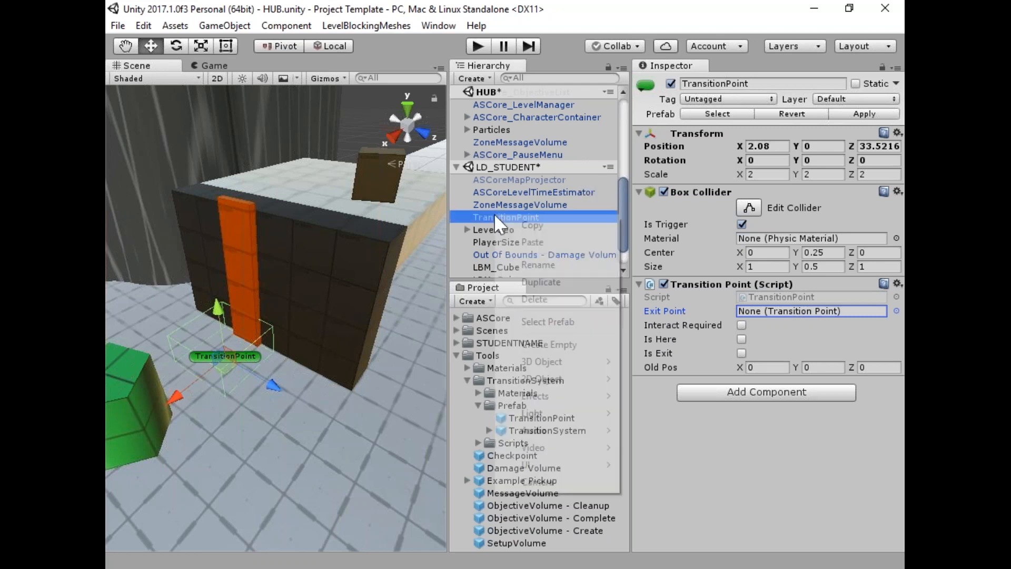
left_click(559, 283)
left_click_drag(228, 306, 222, 213, "ctrl")
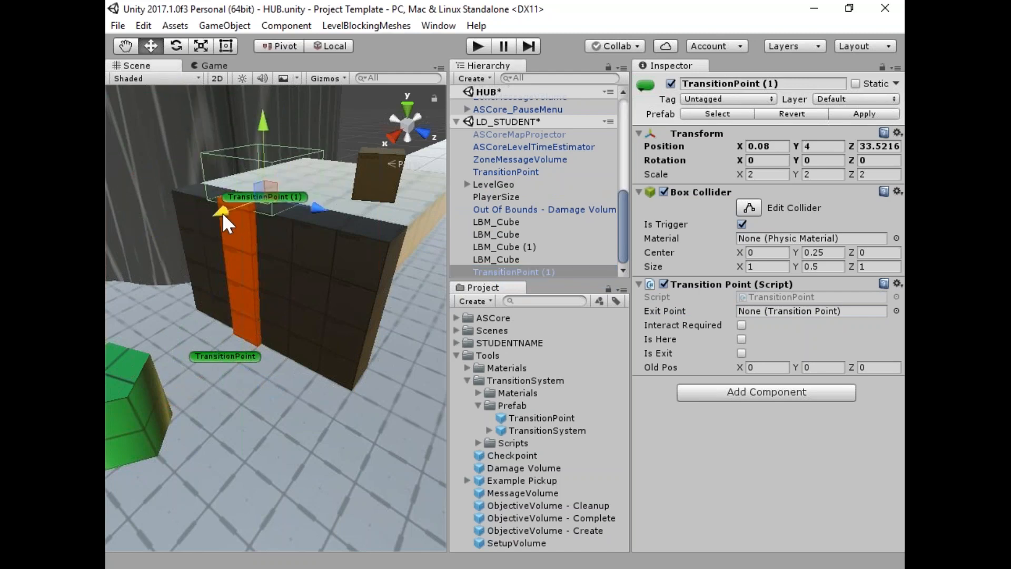
right_click_drag(277, 295, 227, 243)
Rename the TransitionPoint on the ground to Ladder Bottom.
left_click(527, 172)
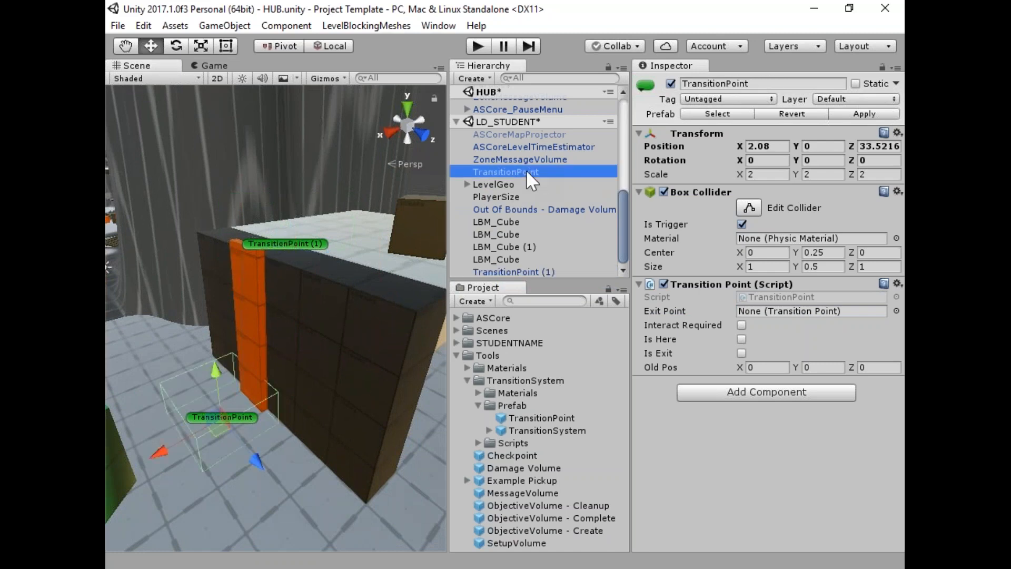
left_click(769, 84)
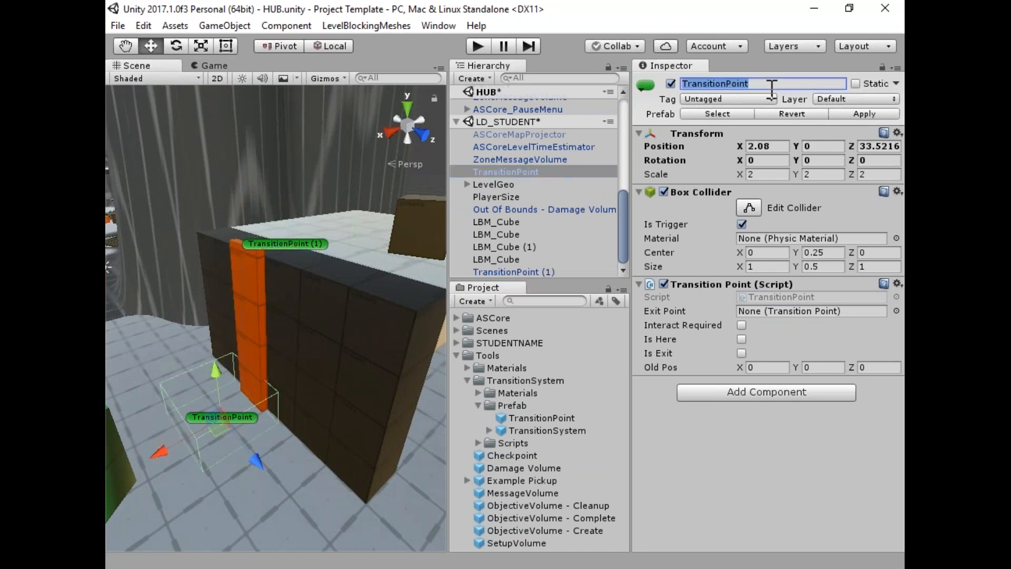
type("Ladd")
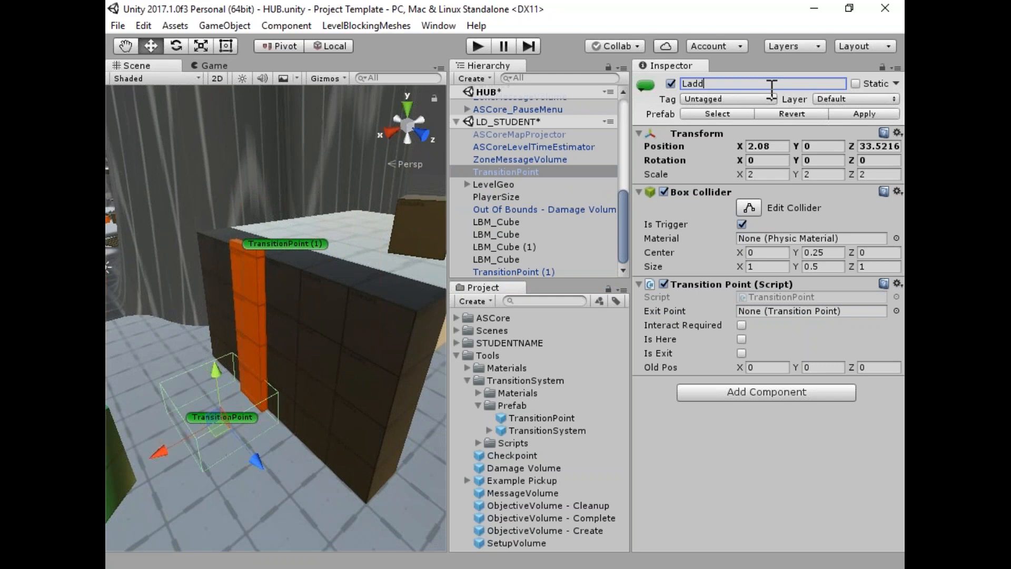
type("er Bottom")
key("Return")
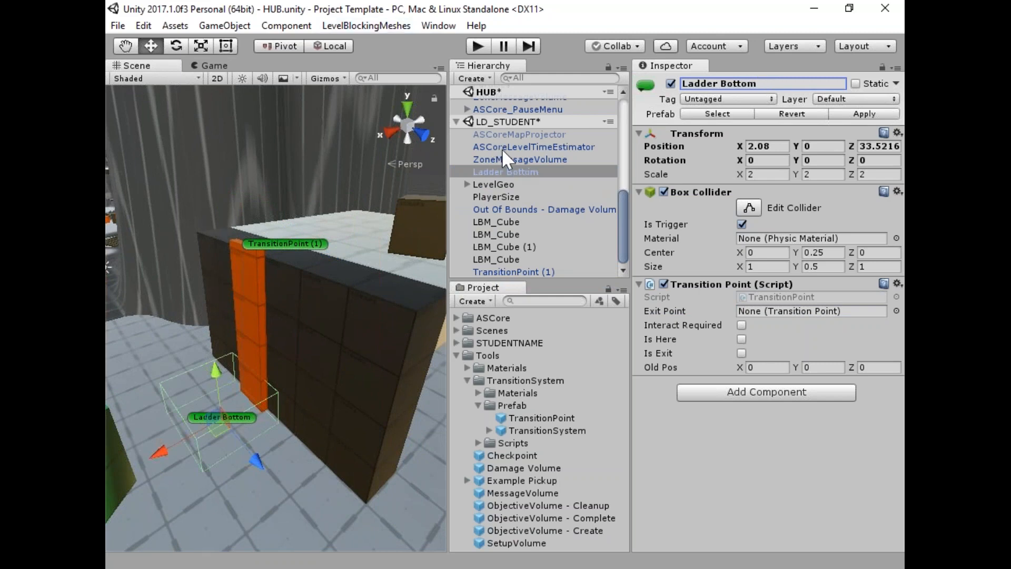
Rename the duplicated transition point above the orange panel to Ladder Top.
left_click(531, 271)
left_click(804, 83)
type("Ladder Top")
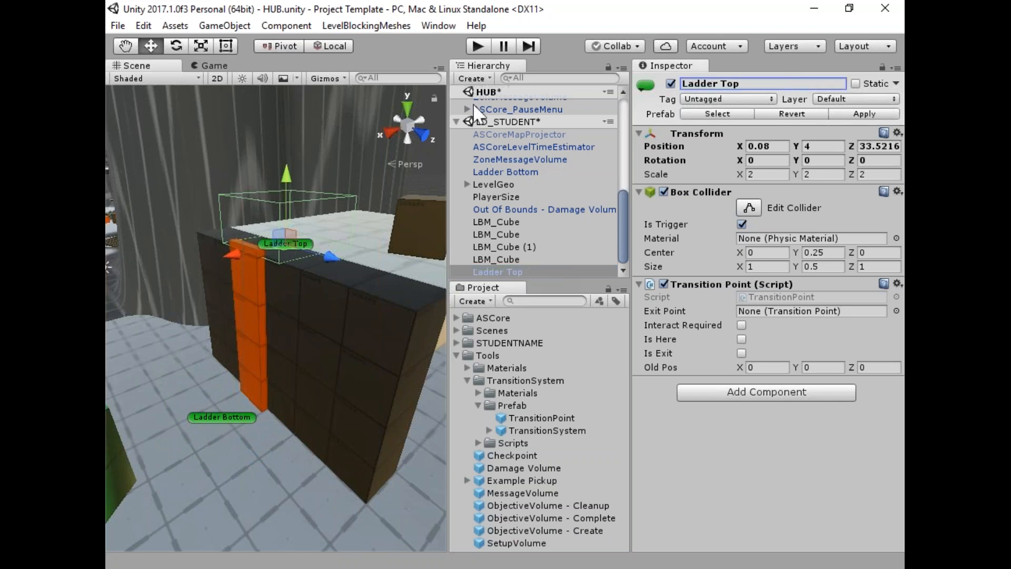
Select the Ladder Bottom transition point in the LD_STUDENT scene.
left_click(521, 172)
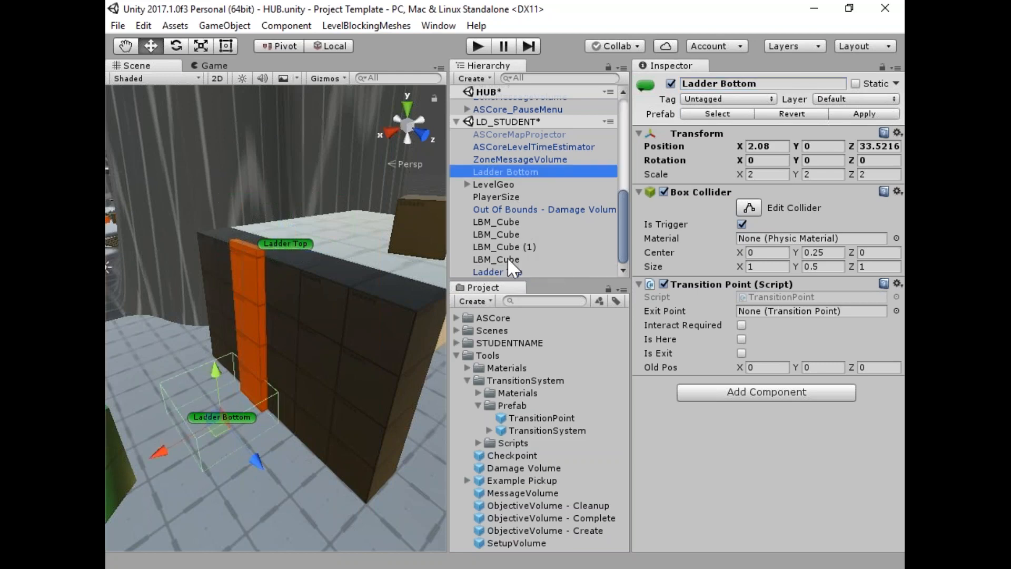
Set Ladder Bottom and Ladder Top as each other's exit point and enable Interact Required on both.
left_click_drag(512, 272, 839, 314)
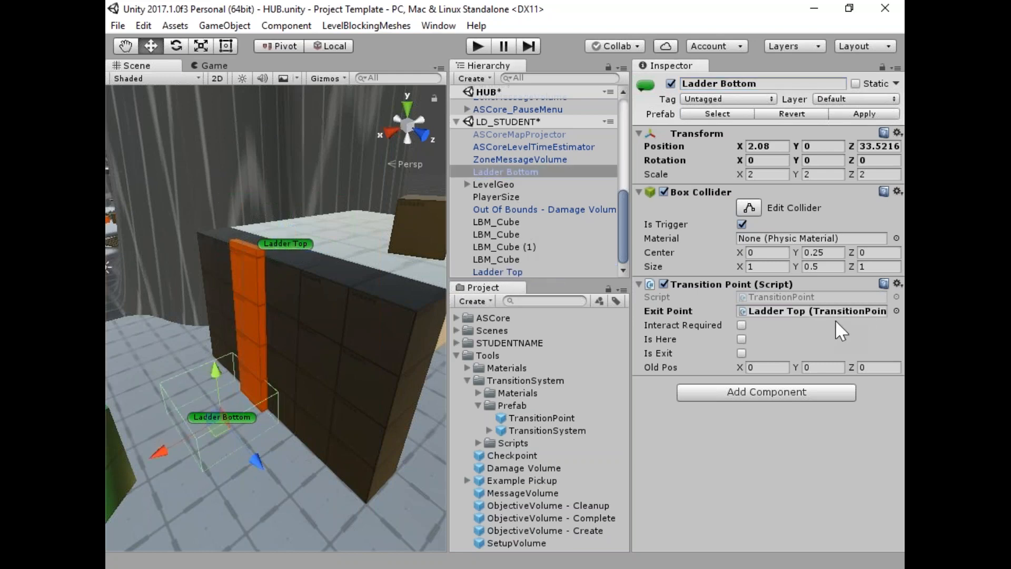
left_click(742, 325)
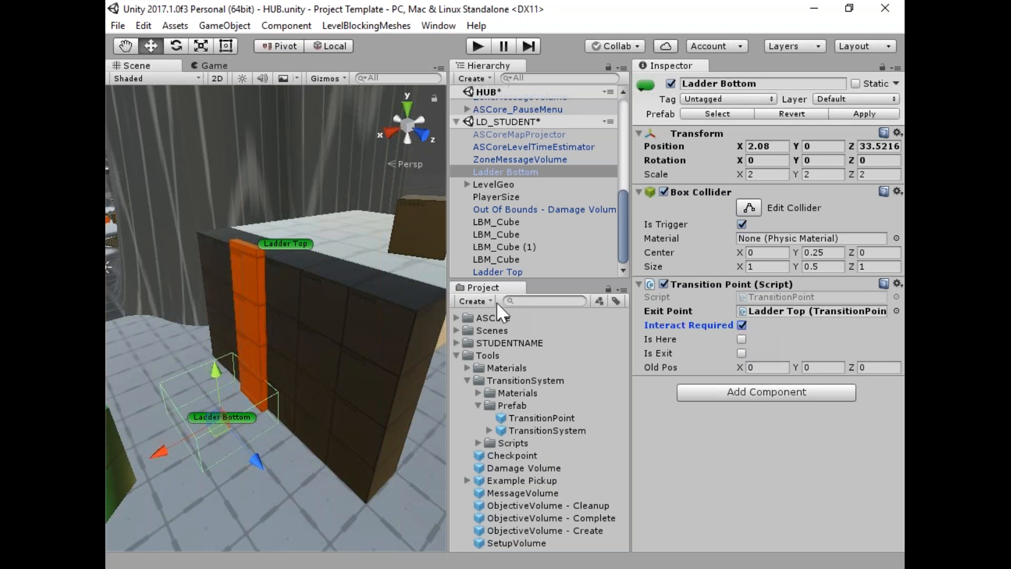
left_click(508, 271)
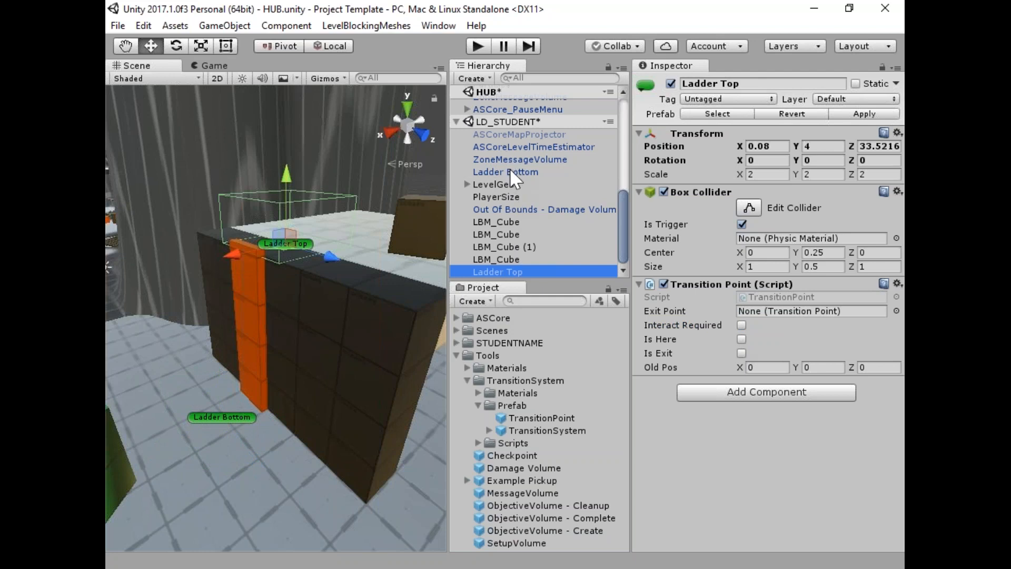
left_click_drag(514, 166, 807, 311)
left_click(741, 325)
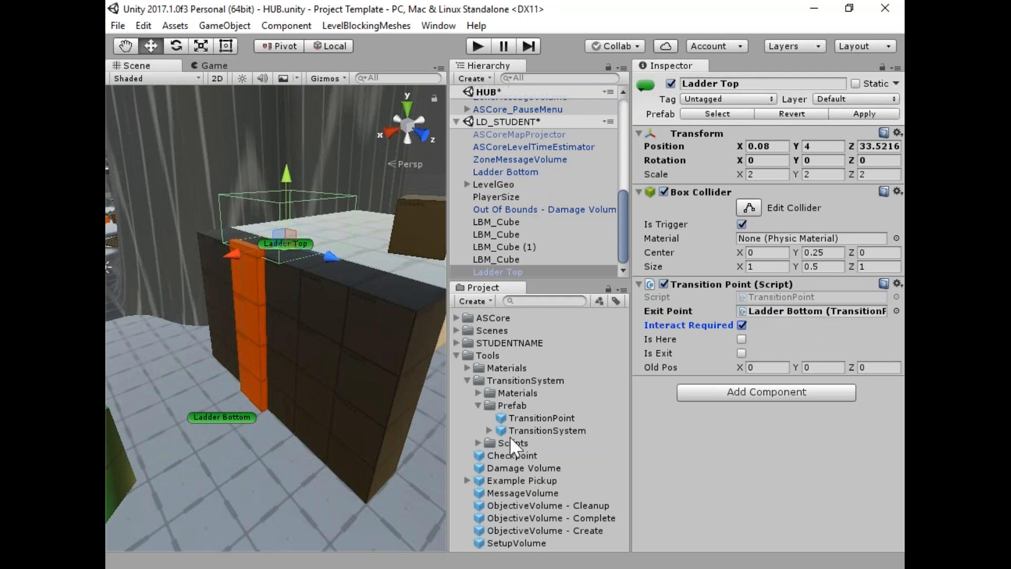
Make LD_STUDENT the active scene and create an empty game object in it.
mouse_move(370, 306)
right_mouse_down()
mouse_move(341, 316)
mouse_move(372, 294)
right_mouse_up()
key("s")
key("w")
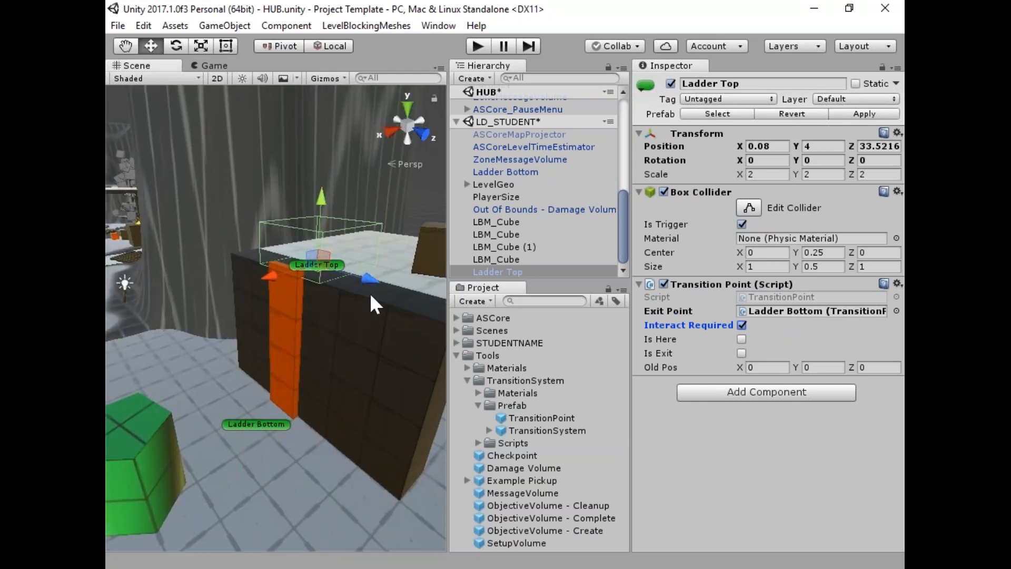
left_click(243, 26)
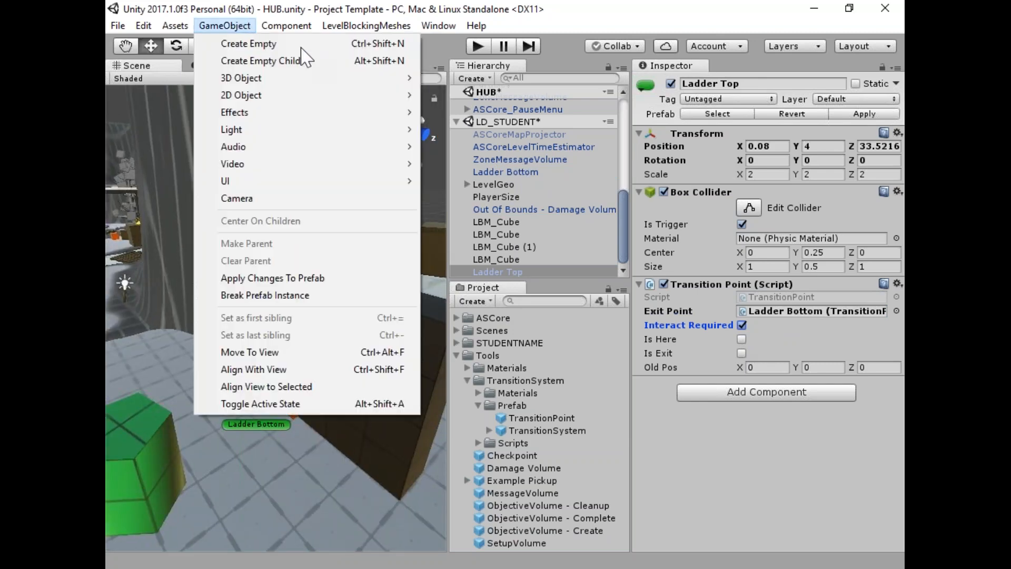
right_click(514, 121)
left_click(559, 126)
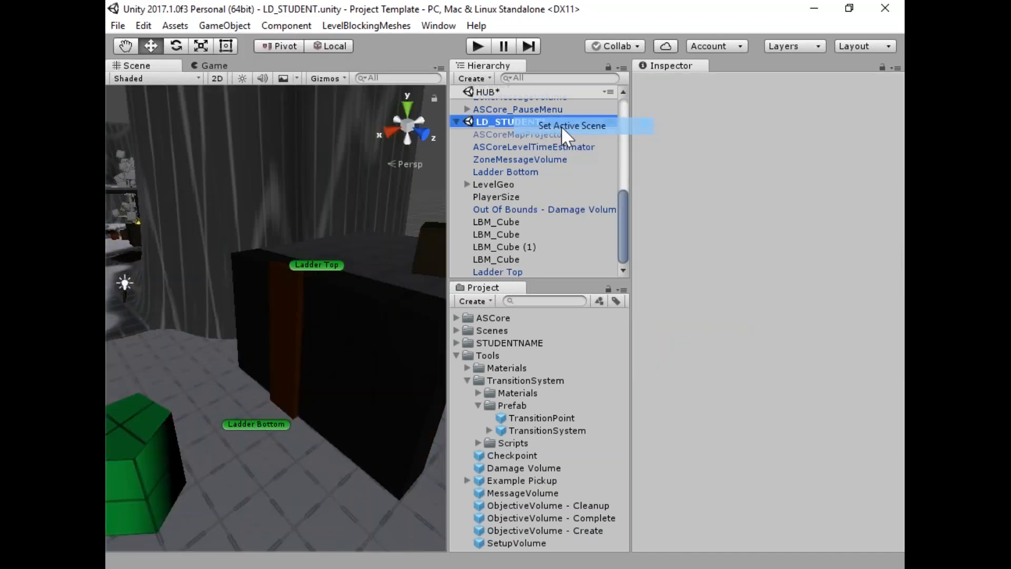
left_click(209, 29)
left_click(231, 44)
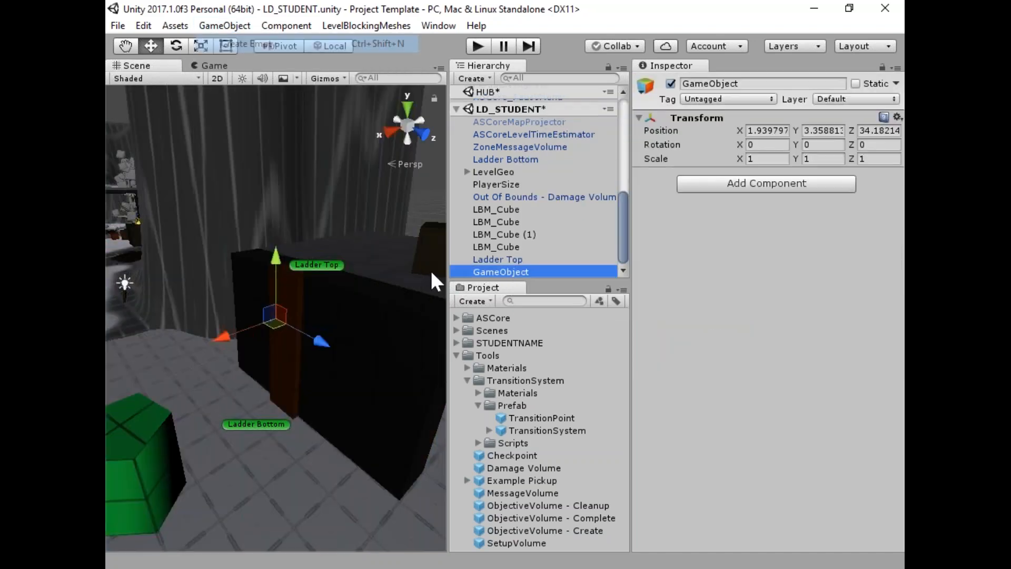
Move the empty object to the ladder's foot at about X 1.19, Y 0, Z 33 and rename it LadderSystem.
key("f")
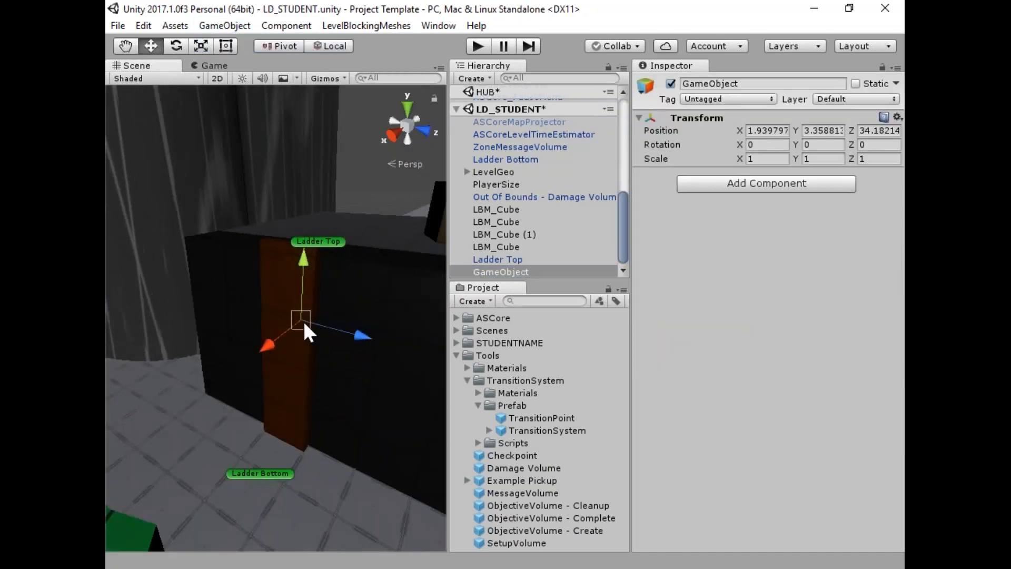
left_click_drag(304, 321, 258, 426)
right_click_drag(331, 301, 307, 309)
left_click(738, 83)
type("L")
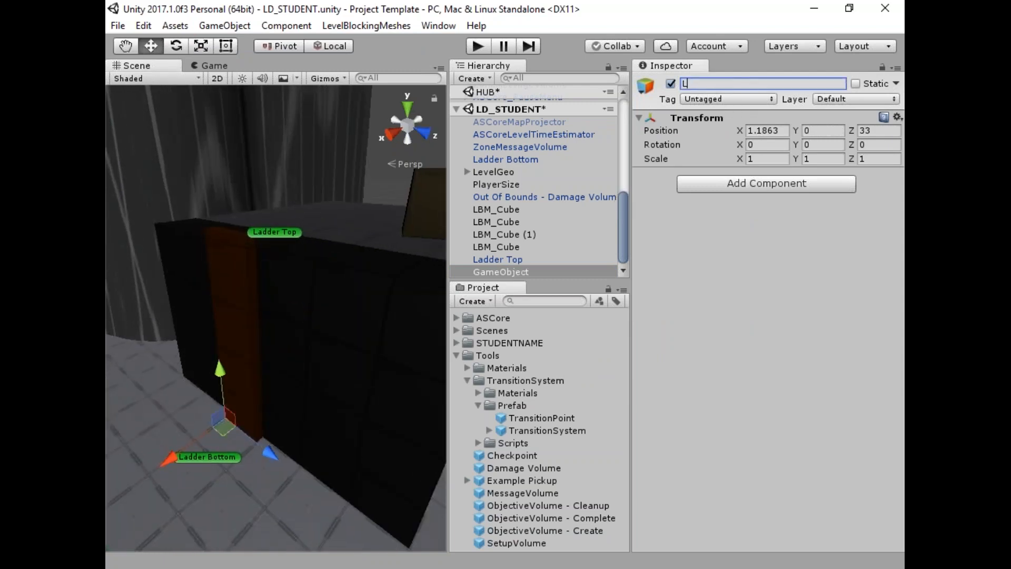
type("adderSystem")
key("Return")
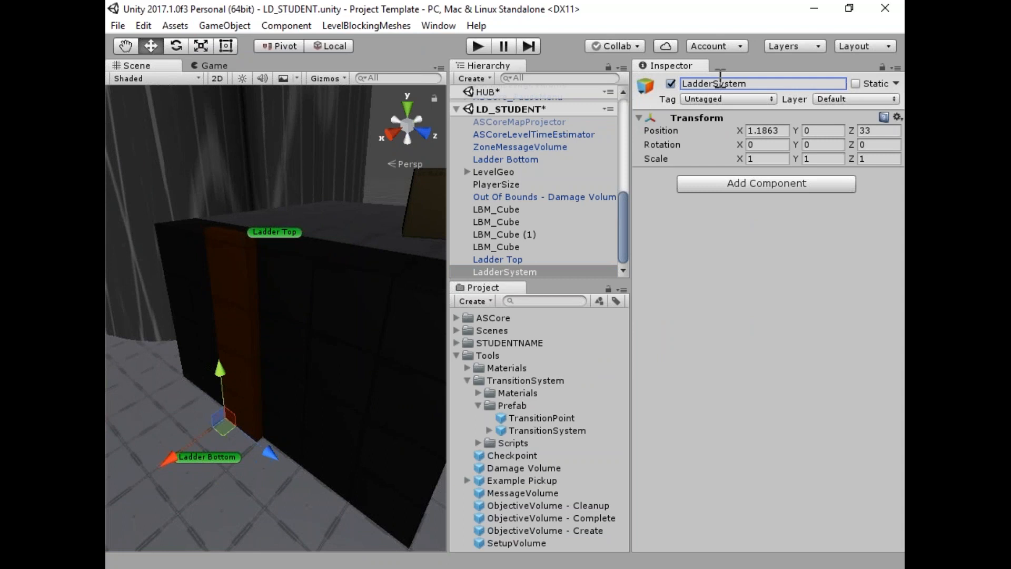
Parent Ladder Top, Ladder Bottom and the orange ladder's LBM_Cube under LadderSystem, and select that parent.
left_click(507, 258)
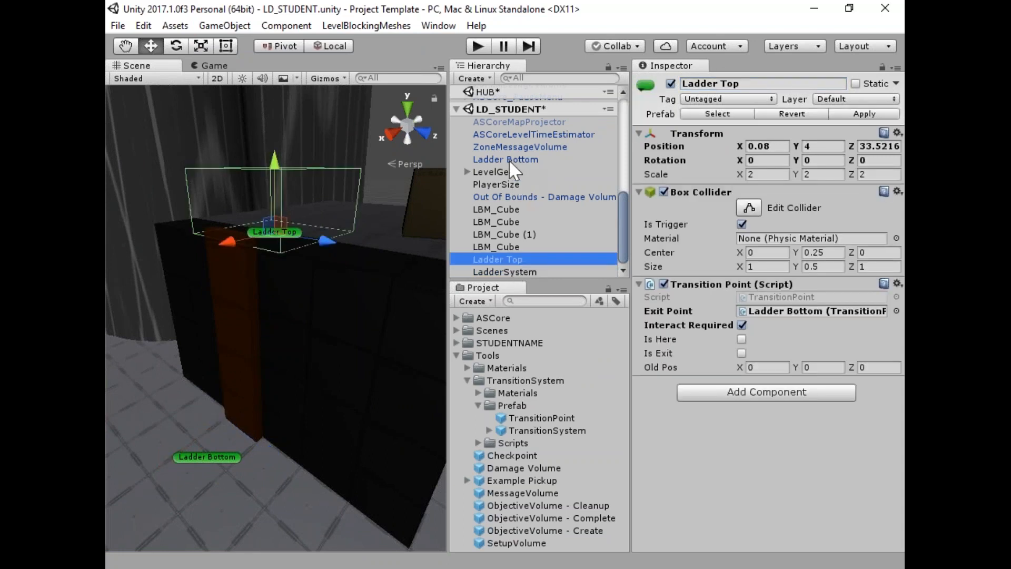
left_click(520, 160, "ctrl")
left_click_drag(511, 160, 513, 270)
left_click(236, 309)
left_click_drag(497, 205, 506, 264)
left_click(507, 235)
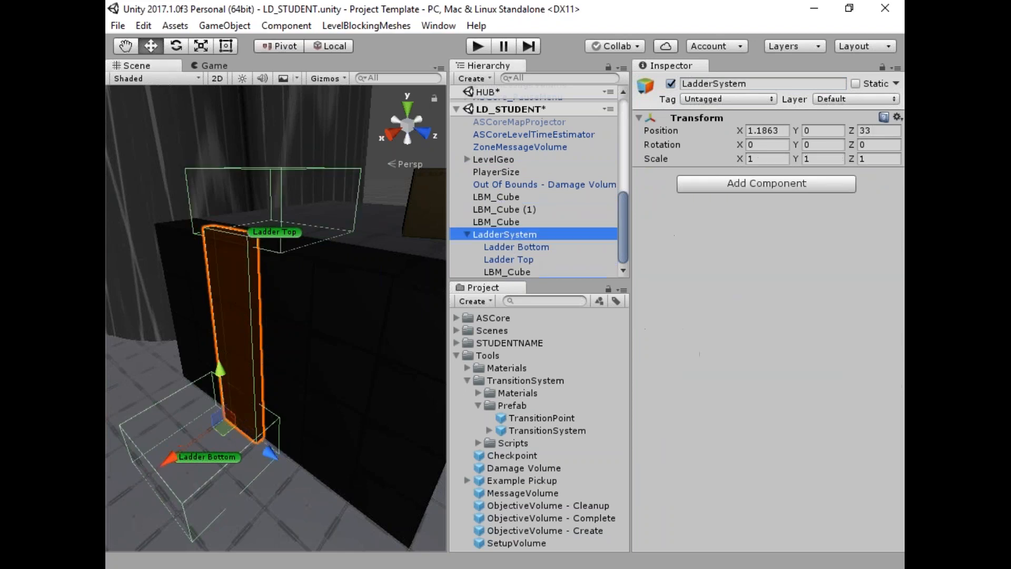
Set HUB as the active scene, keeping LadderSystem selected.
right_click_drag(252, 340, 303, 340)
key("s")
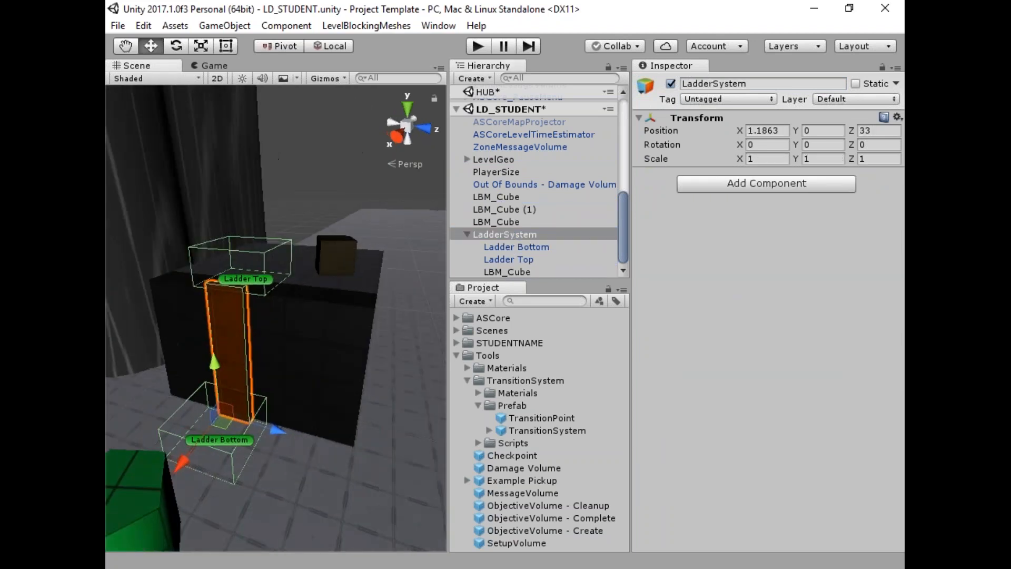
right_click(538, 91)
left_click(561, 98)
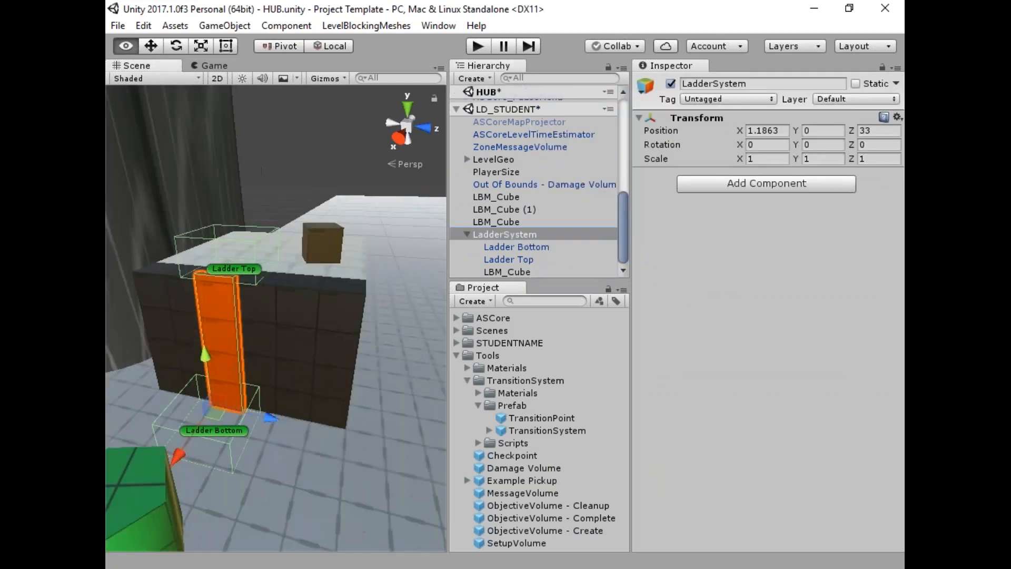
Duplicate LadderSystem, place the copy farther along the same wall with snapping, and collapse the group in the hierarchy.
right_click_drag(262, 171, 311, 179)
key("a")
left_click_drag(331, 419, 409, 411, "ctrl")
key("ctrl+d")
key("s")
right_click_drag(284, 338, 253, 313)
key("d")
left_click(289, 186)
right_click_drag(303, 346, 270, 347)
key("w")
right_click_drag(235, 317, 229, 327)
left_click(467, 234)
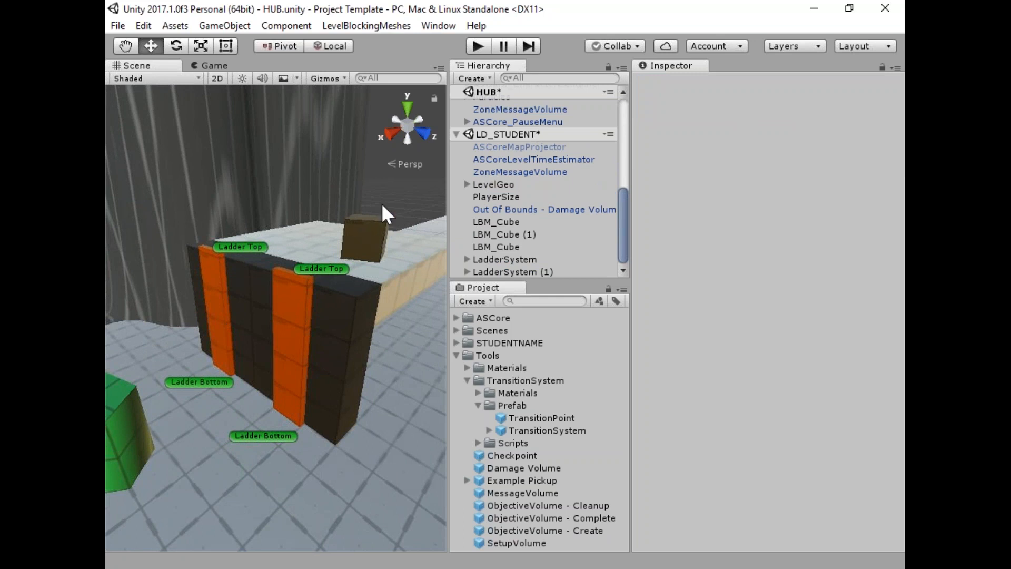
Play-test the level by running the character out to the first orange ladder and climbing it.
left_click(208, 64)
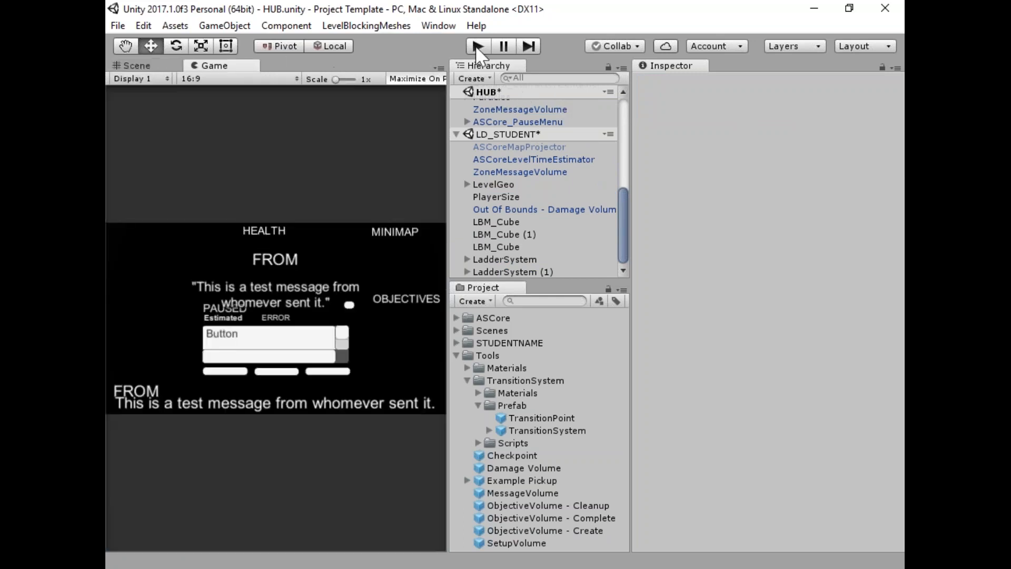
left_click(478, 47)
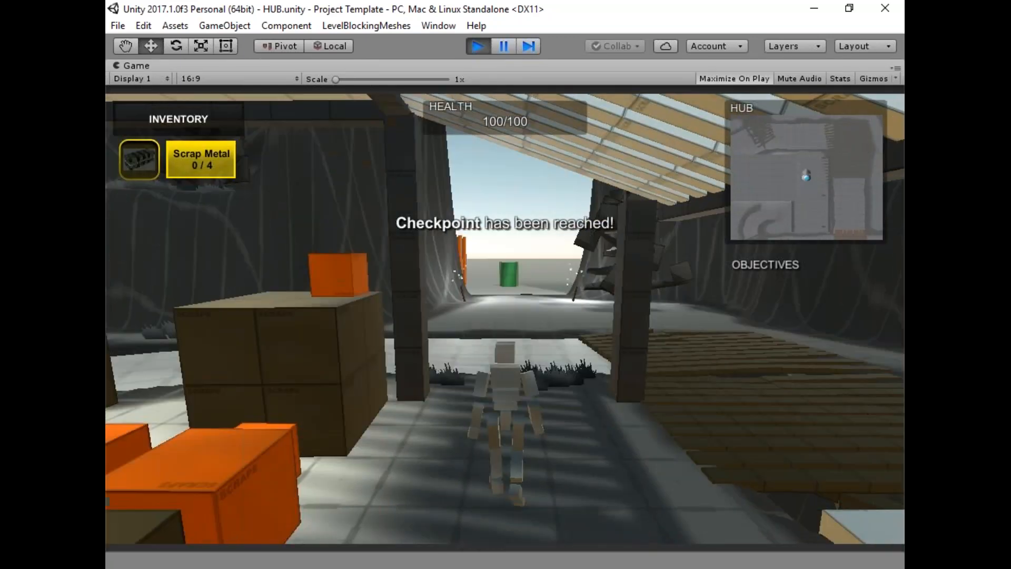
key("w")
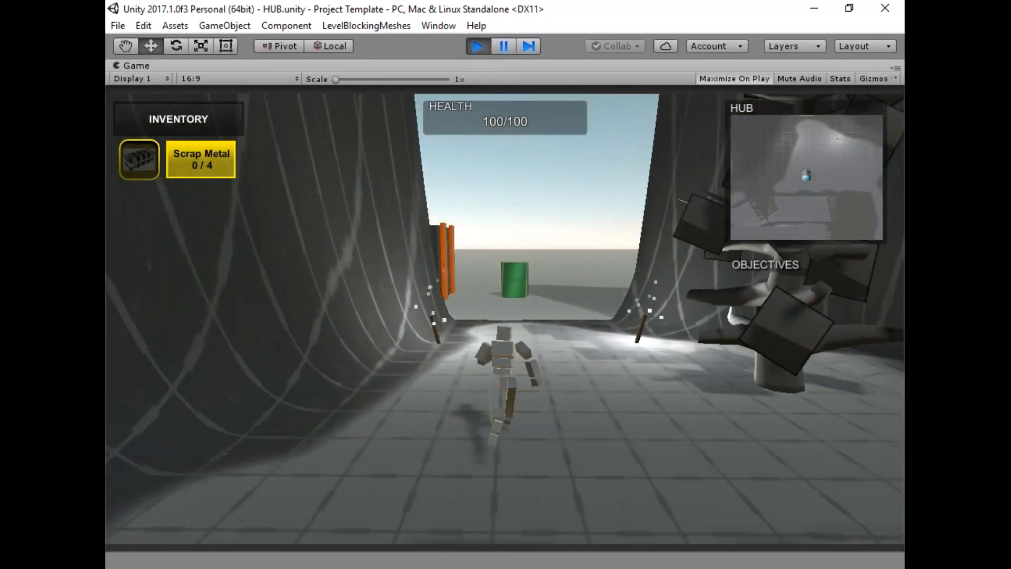
key("w")
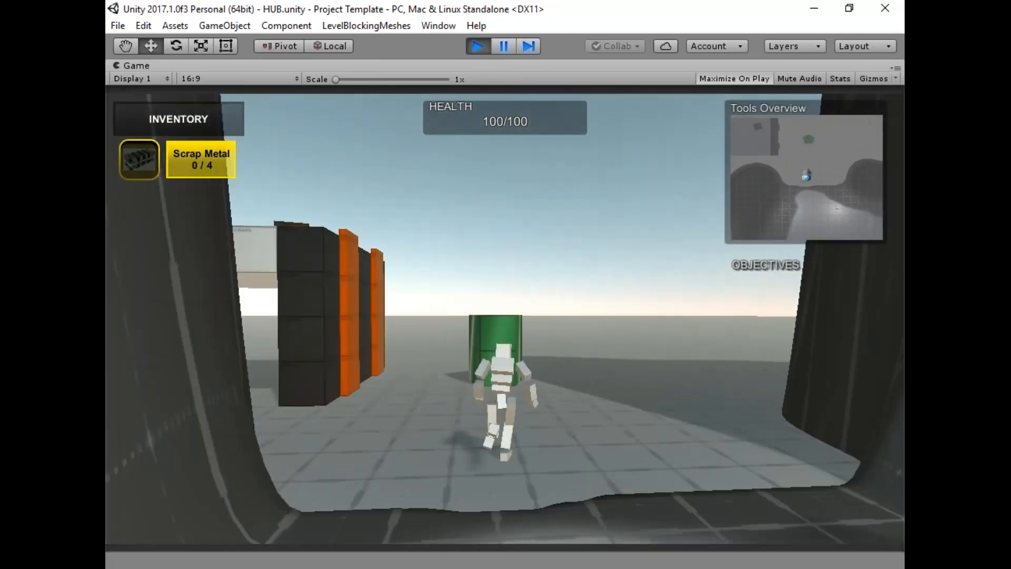
key("w")
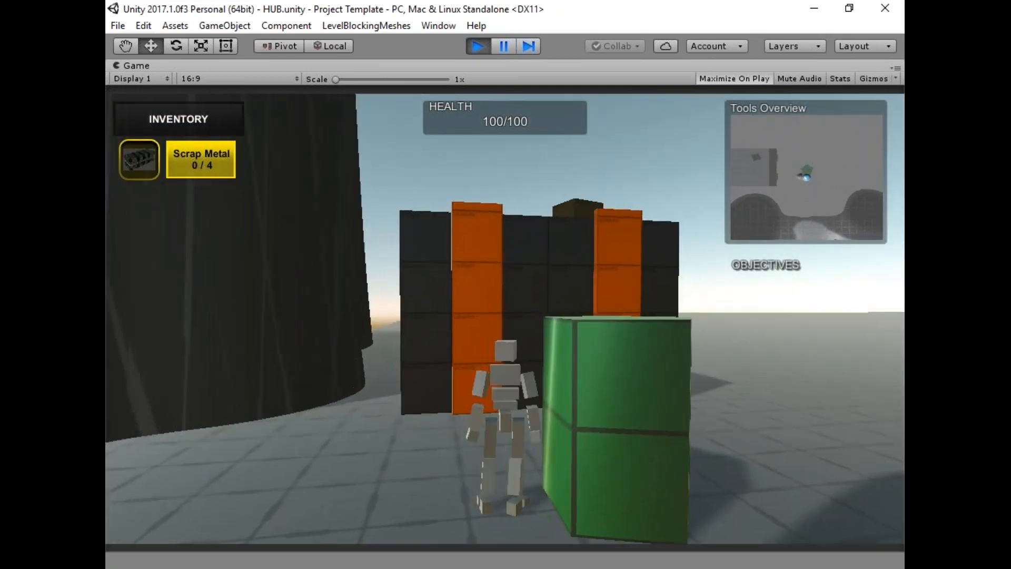
key("w")
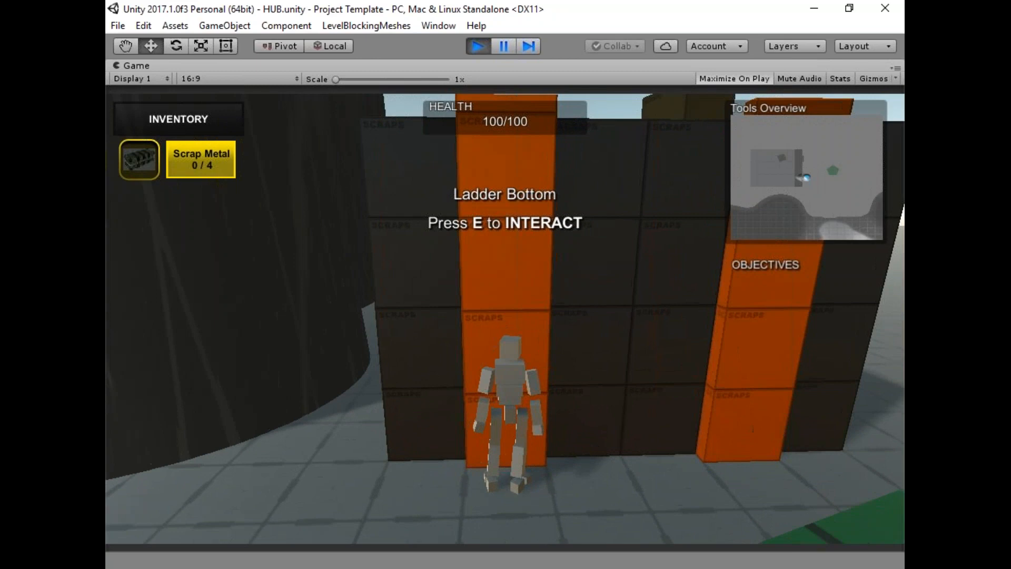
key("e")
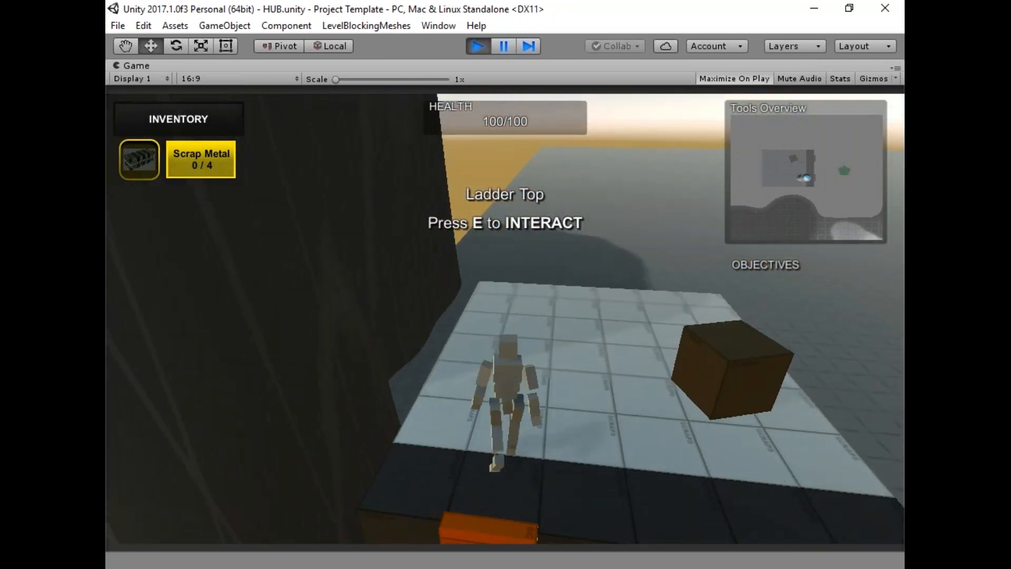
Test the second ladder by descending from its top, walk around the wall, and stop the play test.
key("w")
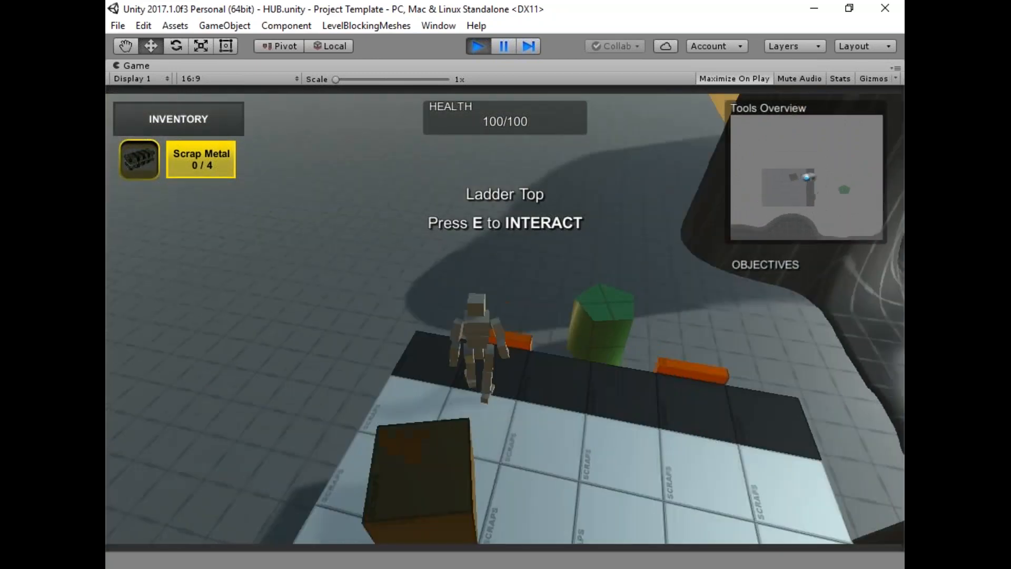
key("e")
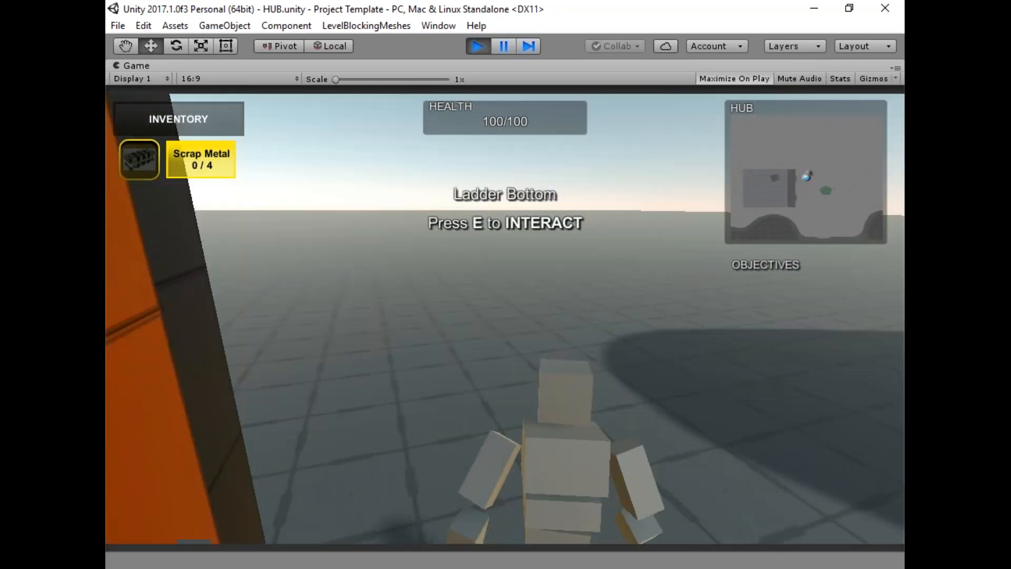
key("w")
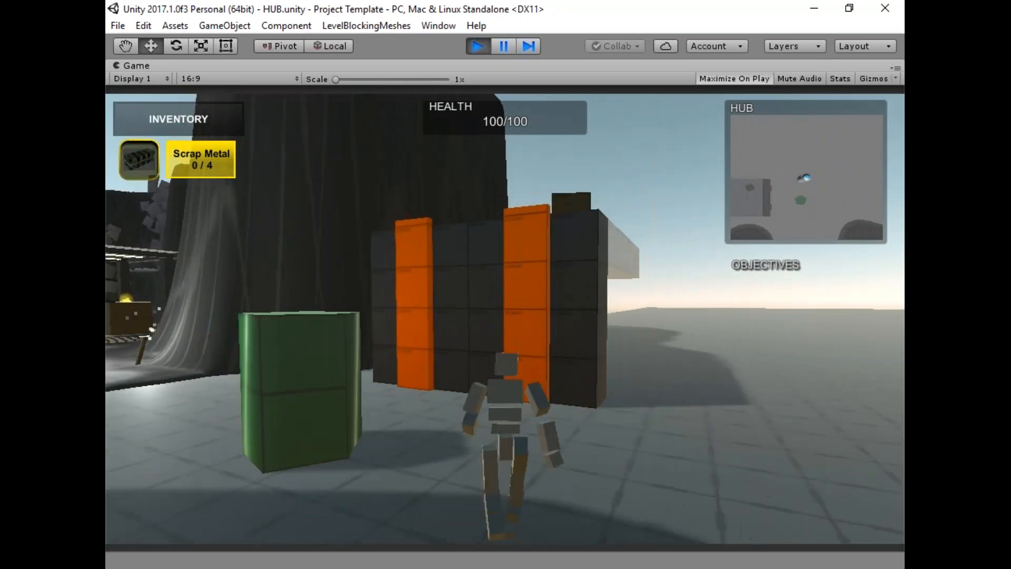
key("d")
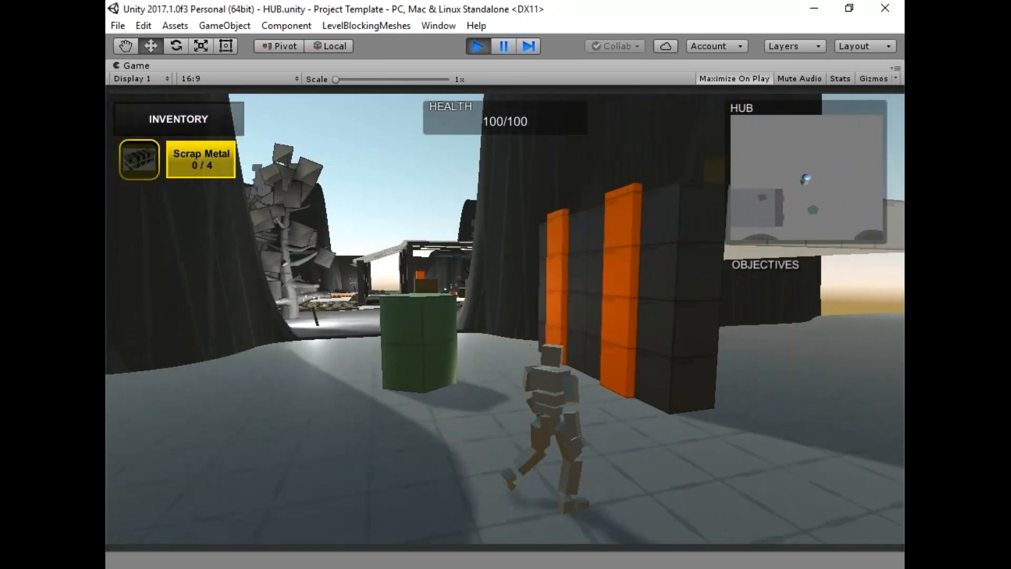
key("d")
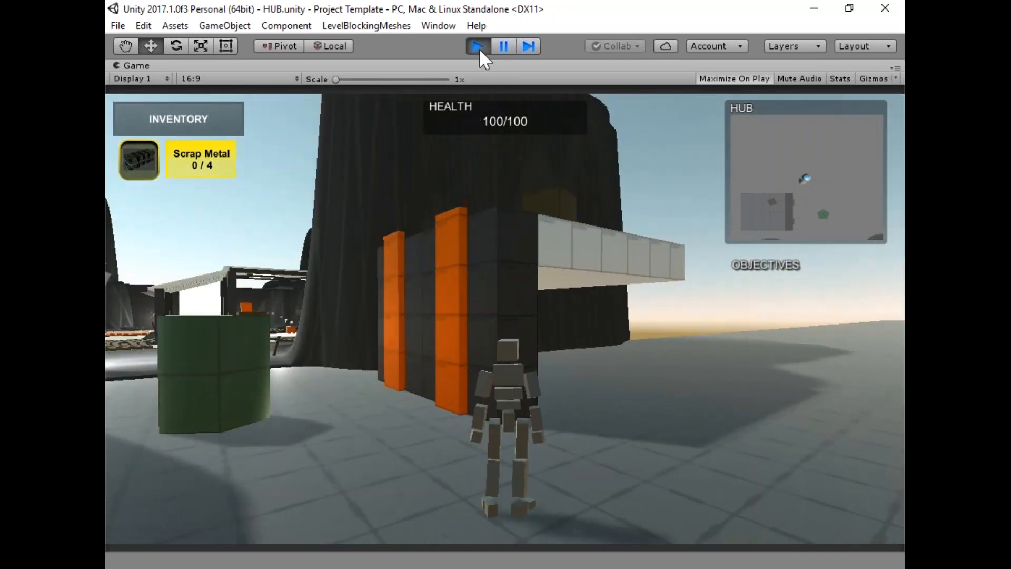
left_click(478, 46)
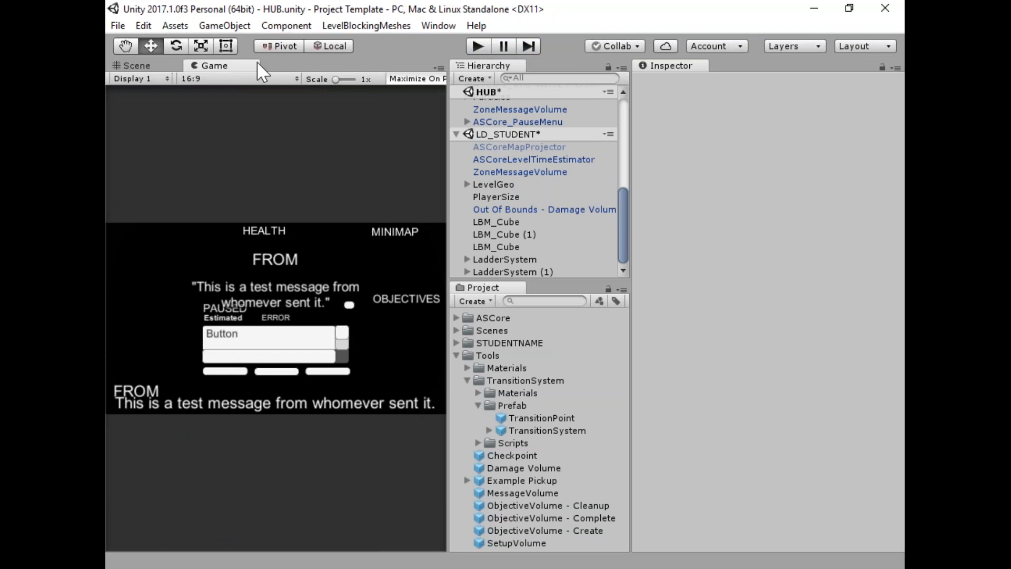
Return to the Scene view, select the green PlayerSize cylinder near the ladders, and open its Y rotation for editing.
left_click(136, 65)
right_click_drag(306, 250, 216, 295)
scroll(231, 311, "down", 4)
left_click(250, 331)
right_click_drag(250, 331, 221, 324)
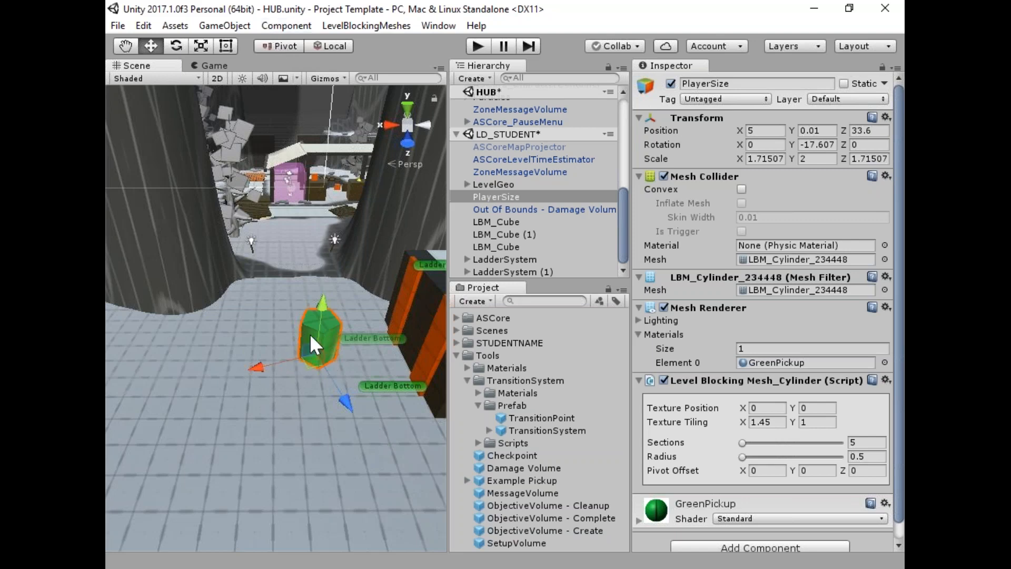
left_click(817, 144)
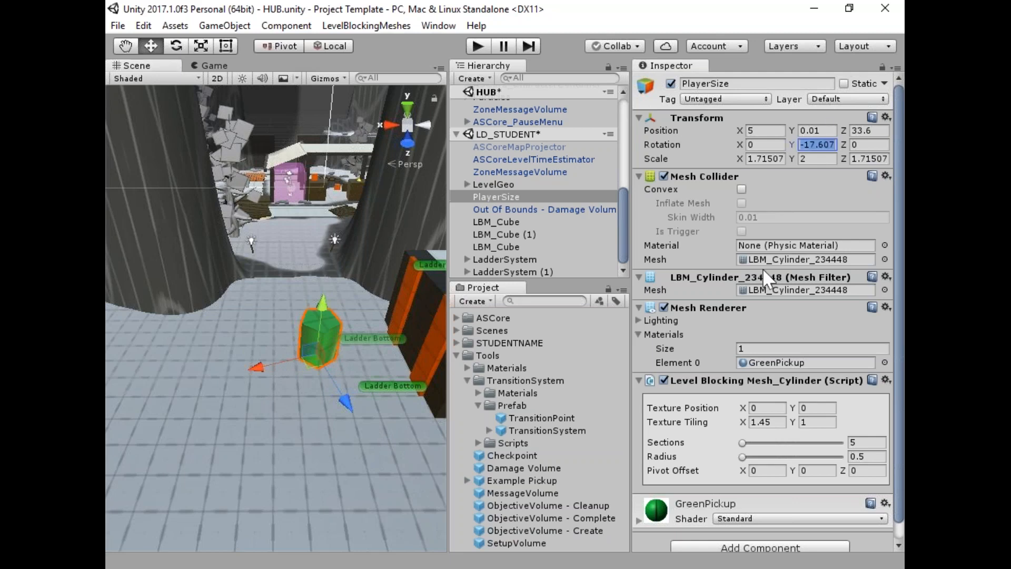
Switch the transform handle to Center and back to Pivot, and set its orientation to Global.
left_click(280, 46)
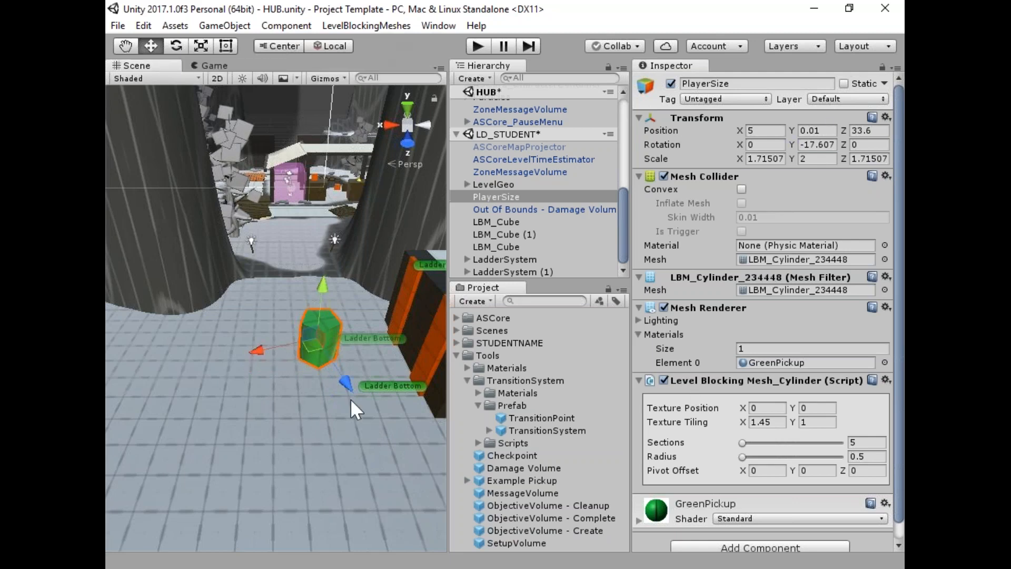
left_click(286, 45)
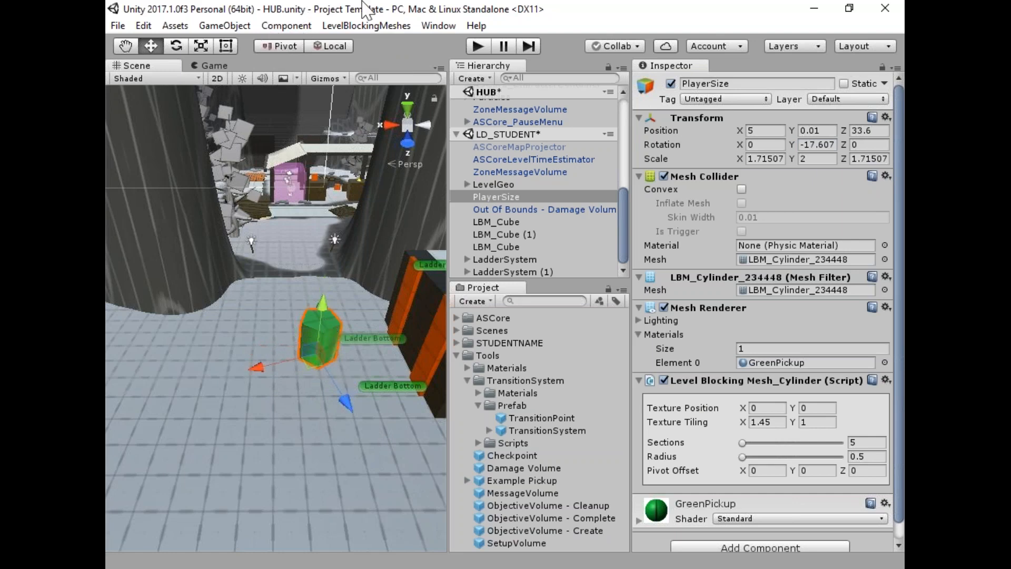
left_click(330, 49)
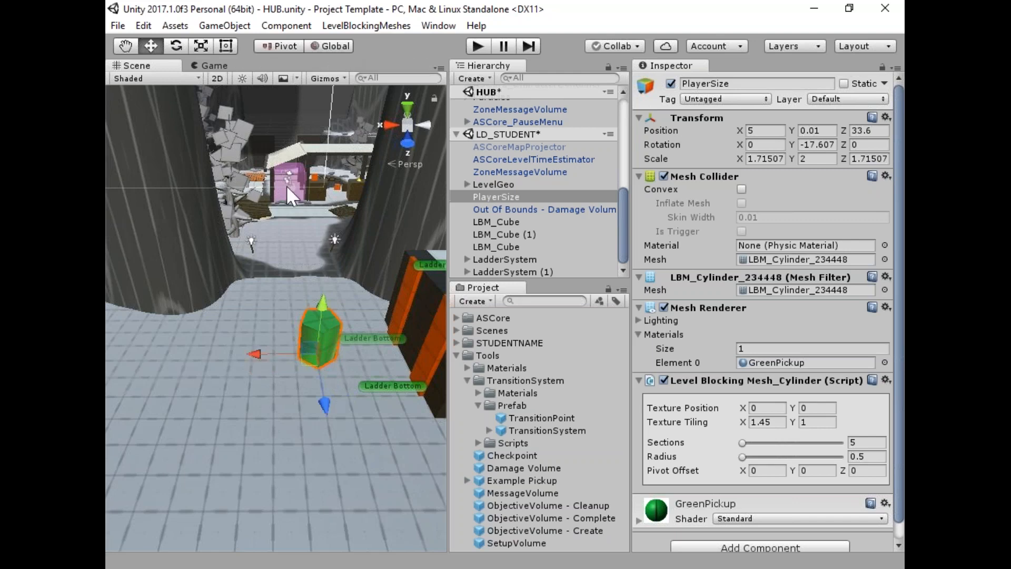
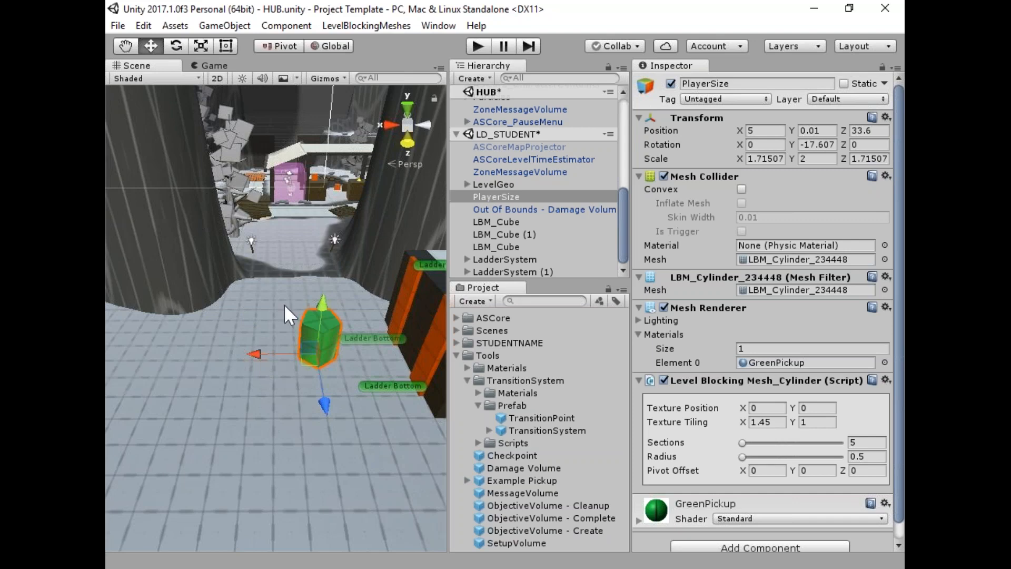
Switch the transform handle orientation to Local and back to Global to compare its axes on the green cylinder.
left_click_drag(311, 297, 395, 314, "alt")
right_click_drag(395, 314, 627, 209)
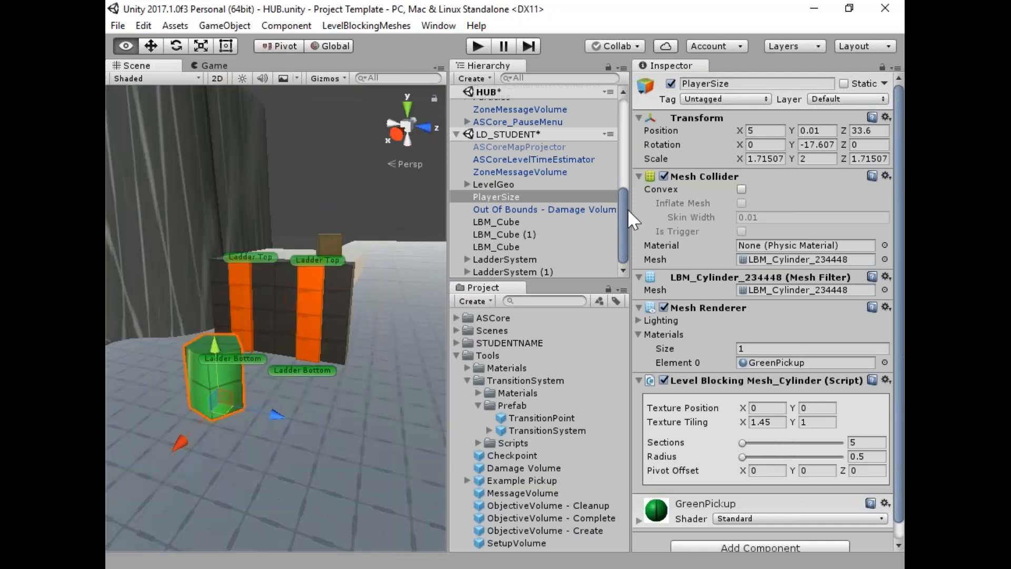
left_click(328, 44)
right_click_drag(300, 300, 790, 337)
left_click(328, 46)
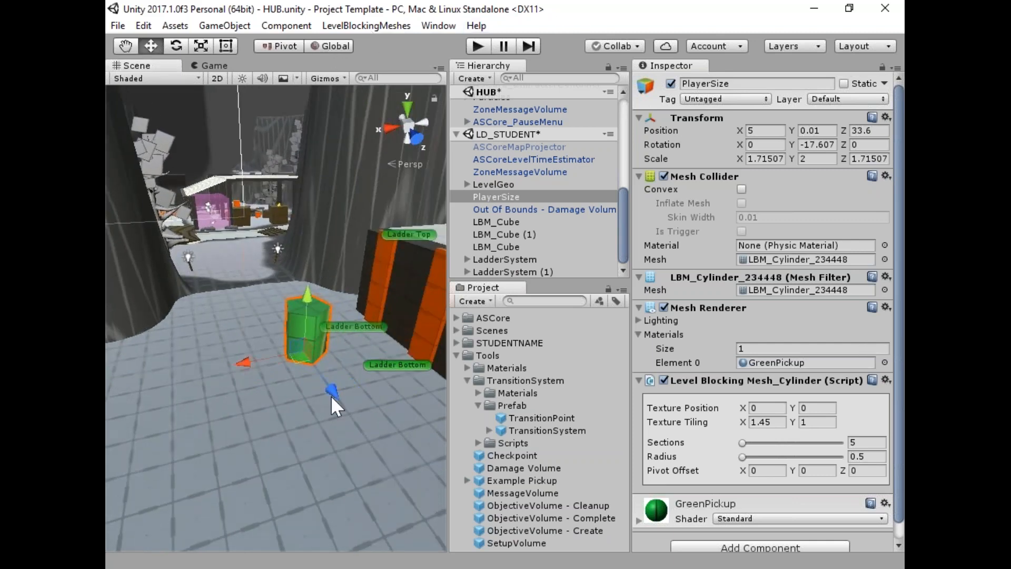
Move the PlayerSize cylinder away from the ladders to X 11, and set the handle orientation to Local.
left_click_drag(334, 394, 125, 394)
left_click(335, 48)
right_click_drag(331, 257, 343, 103)
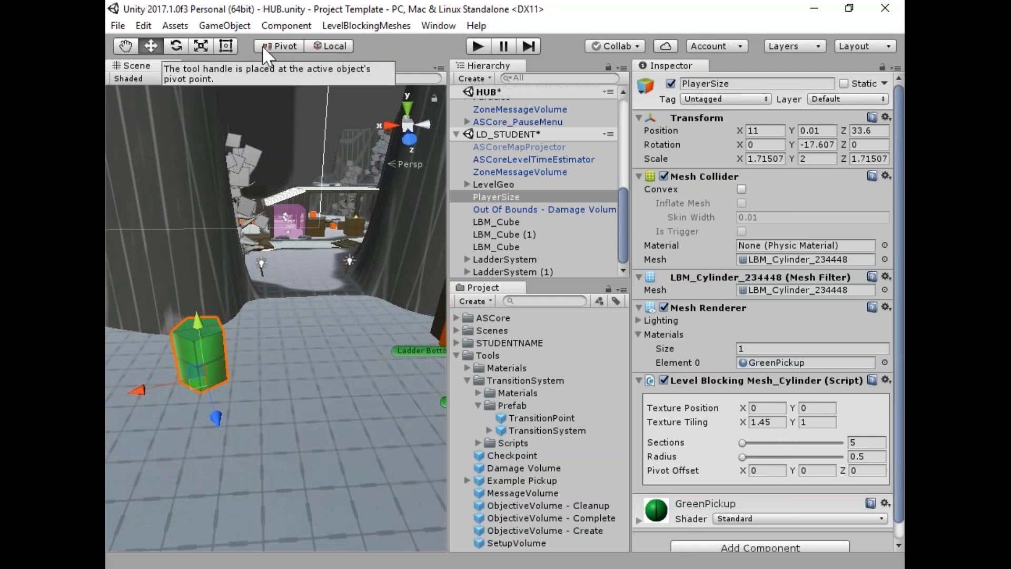
Switch the transform handle position to Center and back to Pivot for the PlayerSize cylinder.
key("a")
right_click_drag(204, 311, 606, 298)
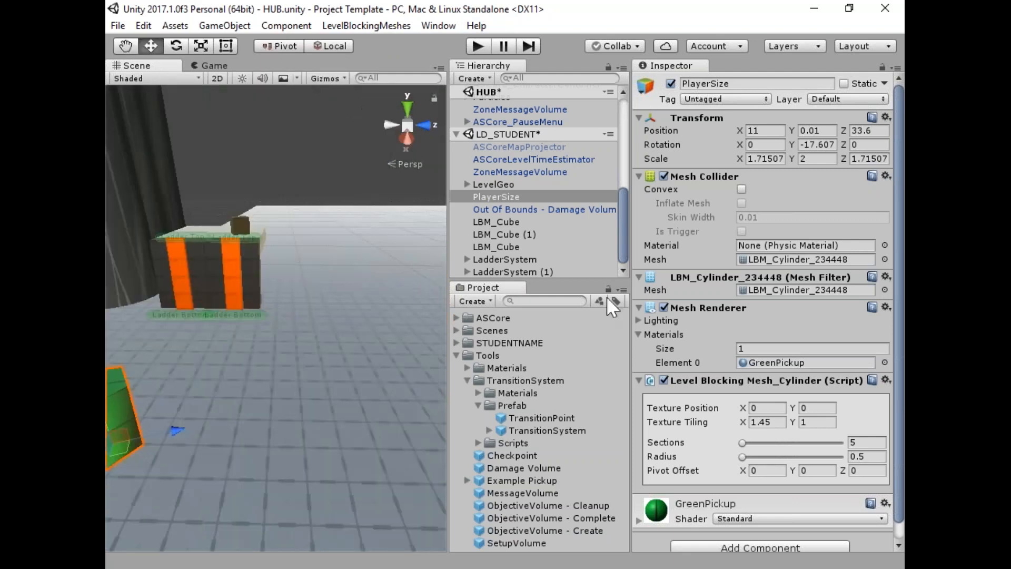
left_click(290, 49)
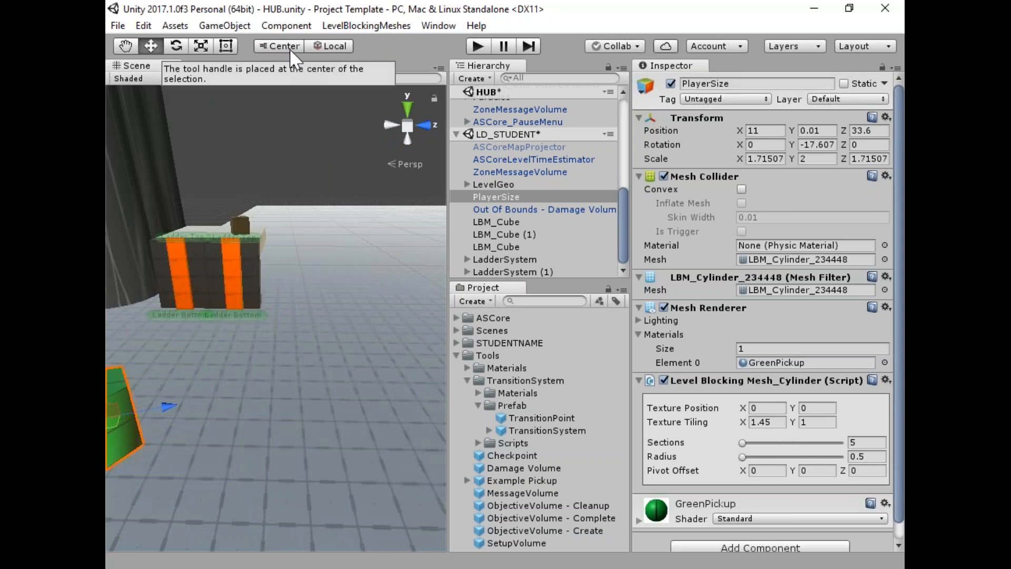
left_click(289, 48)
key("d")
right_click_drag(316, 226, 179, 234)
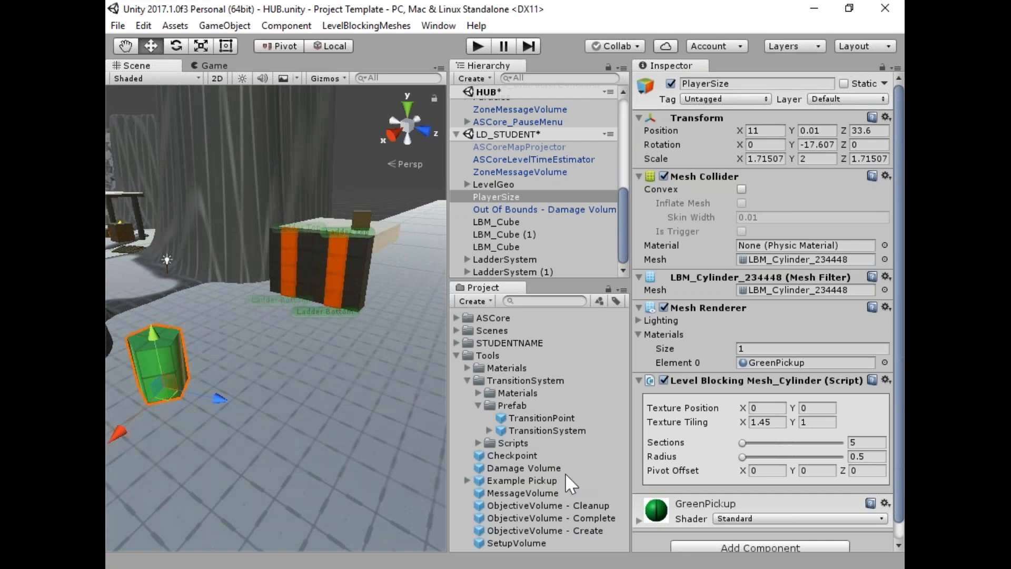
Collapse the TransitionSystem folder and add the Checkpoint prefab to the LD_STUDENT scene.
left_click(467, 380)
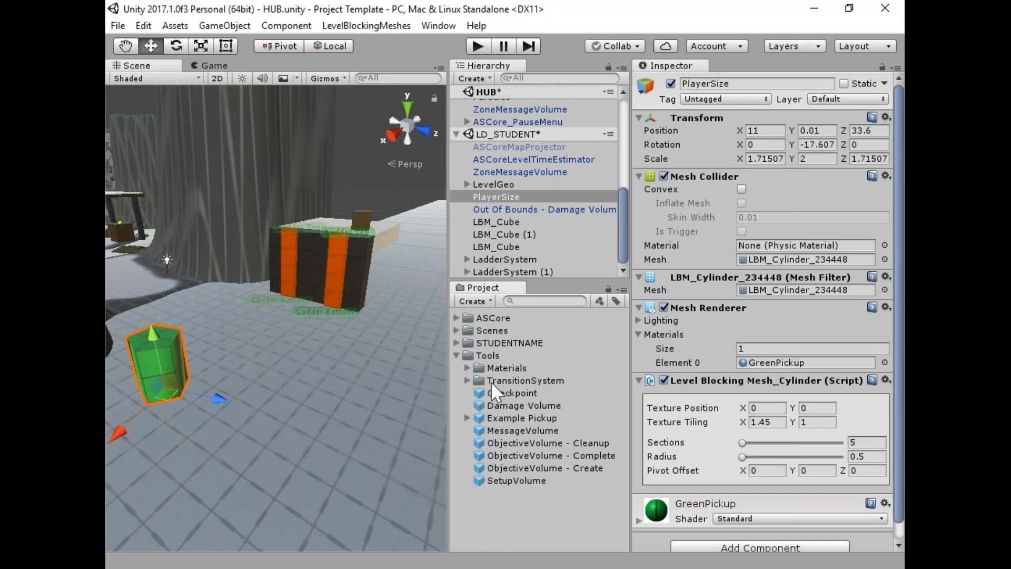
left_click(493, 391)
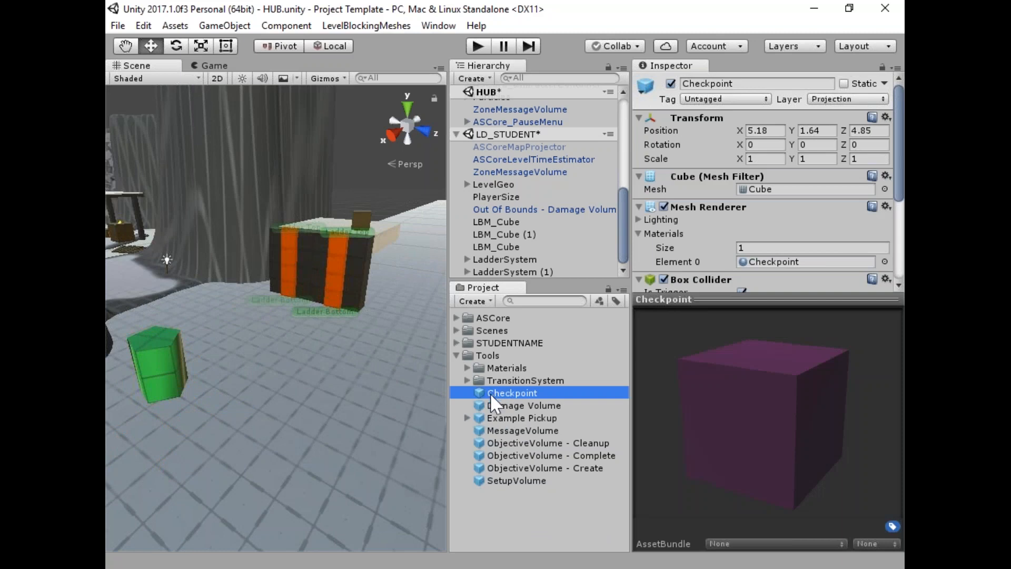
right_click(529, 133)
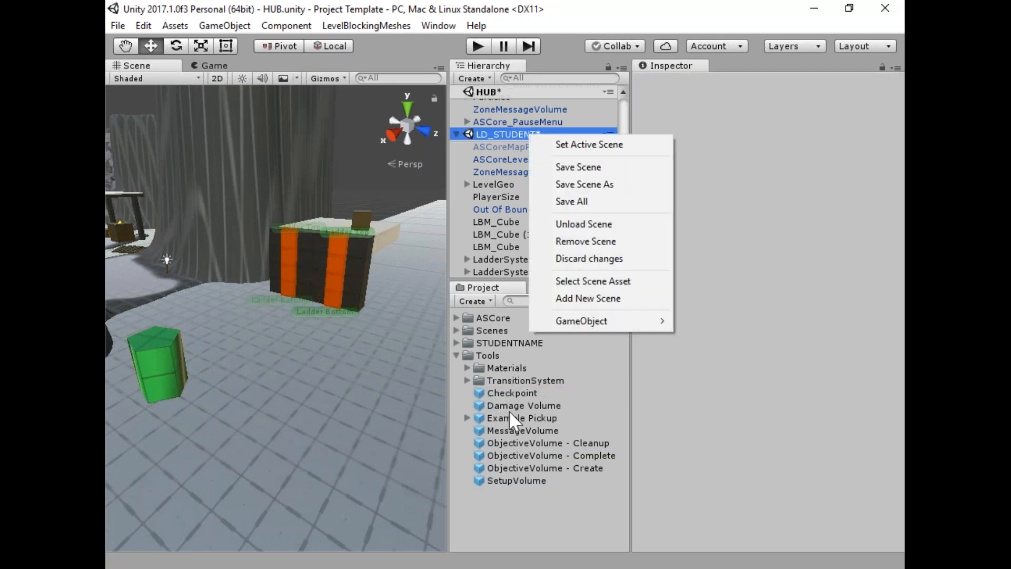
left_click_drag(511, 390, 527, 217)
Move the new checkpoint onto the platform above the ladders, at about X -2.5, Y 4.5, Z 34.5.
right_click_drag(294, 309, 174, 279)
key("w")
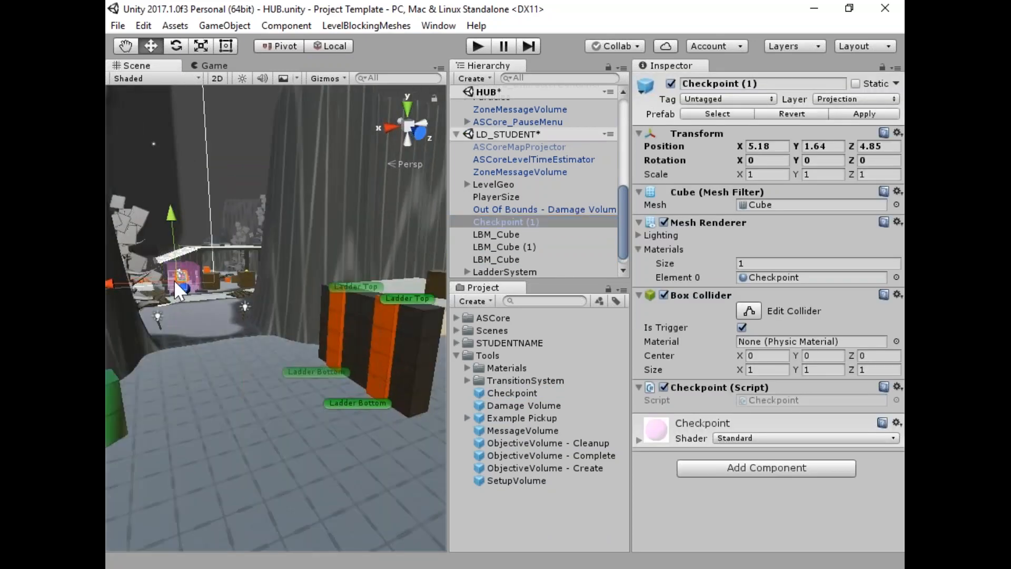
left_click_drag(174, 288, 322, 282)
right_click_drag(323, 283, 484, 399)
key("w")
key("s")
left_click_drag(353, 299, 398, 312)
Scale the checkpoint volume up to about 2.85 by 2.03 by 3.06 over the platform.
left_click(201, 46)
right_click_drag(263, 200, 342, 217)
left_click_drag(345, 289, 472, 289)
left_click_drag(283, 220, 283, 162)
left_click_drag(271, 316, 258, 346)
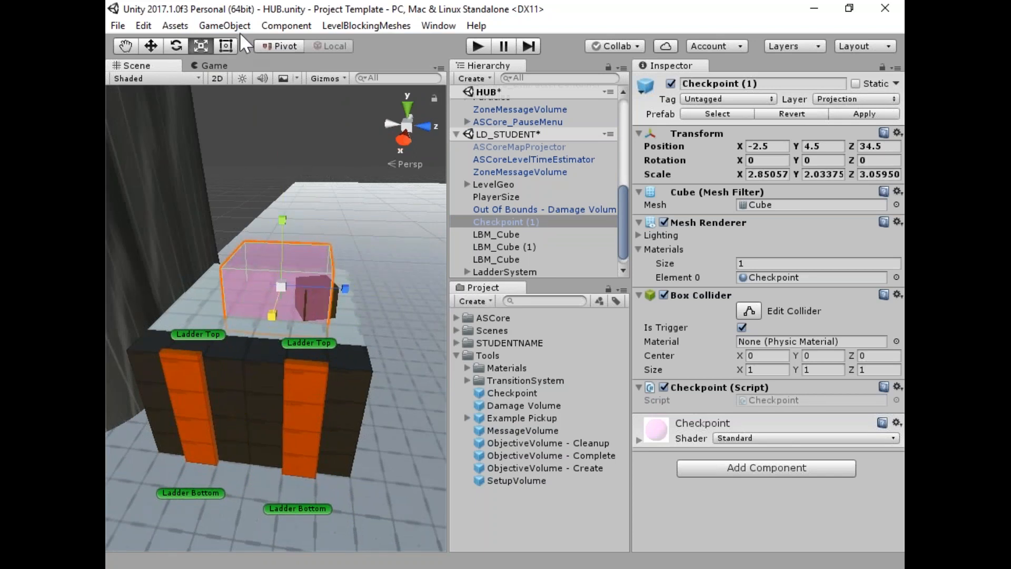
Reposition the scaled checkpoint volume on the platform at about X -2.96, Y 5, Z 34.93.
key("w")
left_click_drag(280, 218, 238, 267)
left_click_drag(333, 272, 343, 277)
scroll(273, 306, "down", 5)
left_click_drag(273, 305, 399, 279, "alt")
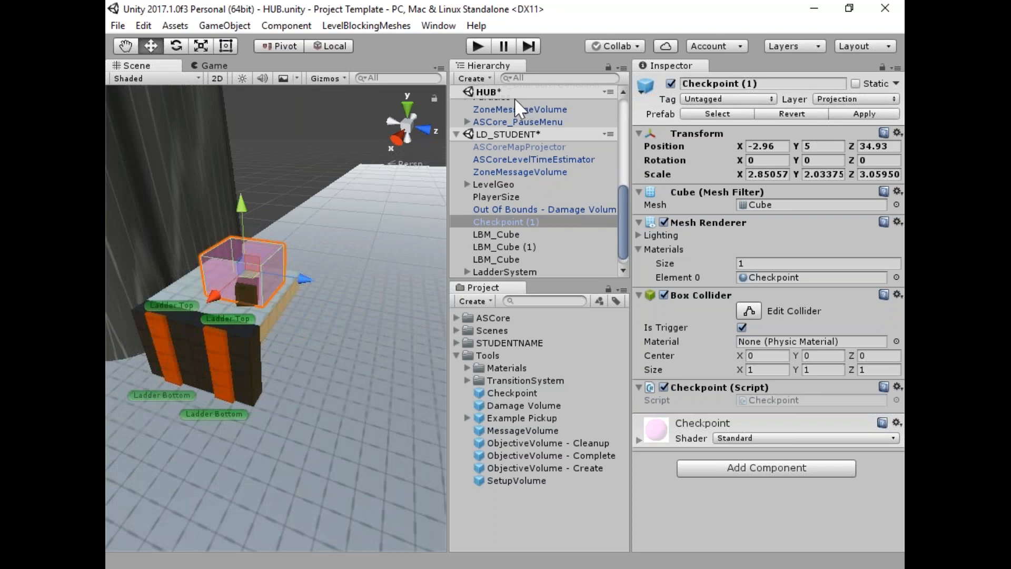
Play-test the level by running to the ladders, climbing up and entering the new checkpoint on the platform.
left_click(478, 46)
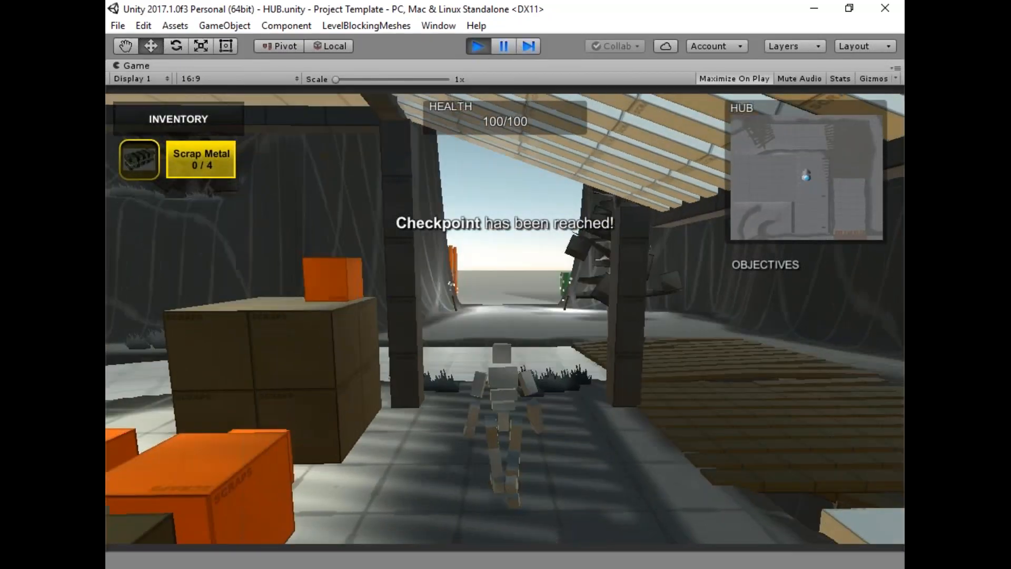
key("w")
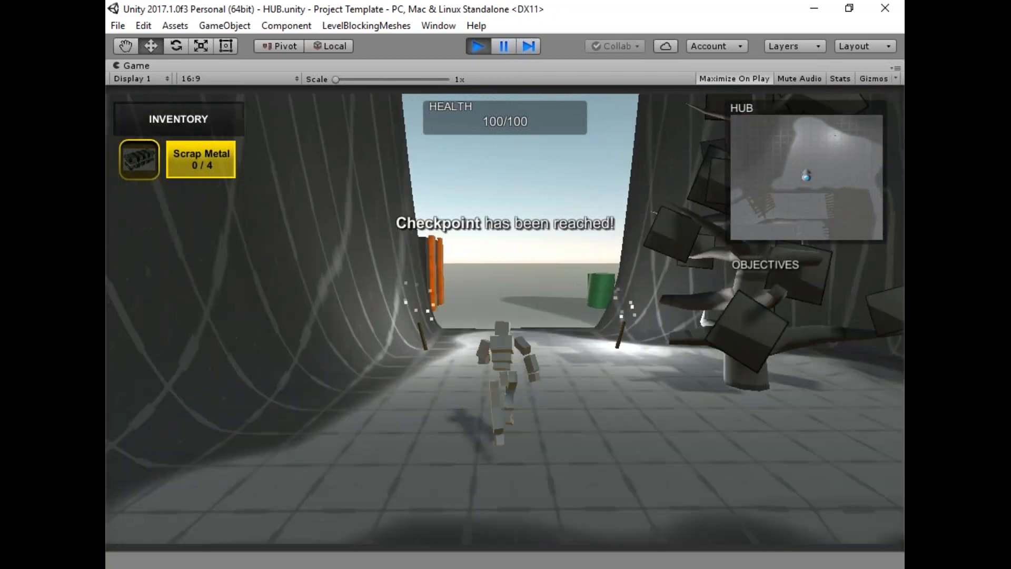
key("w")
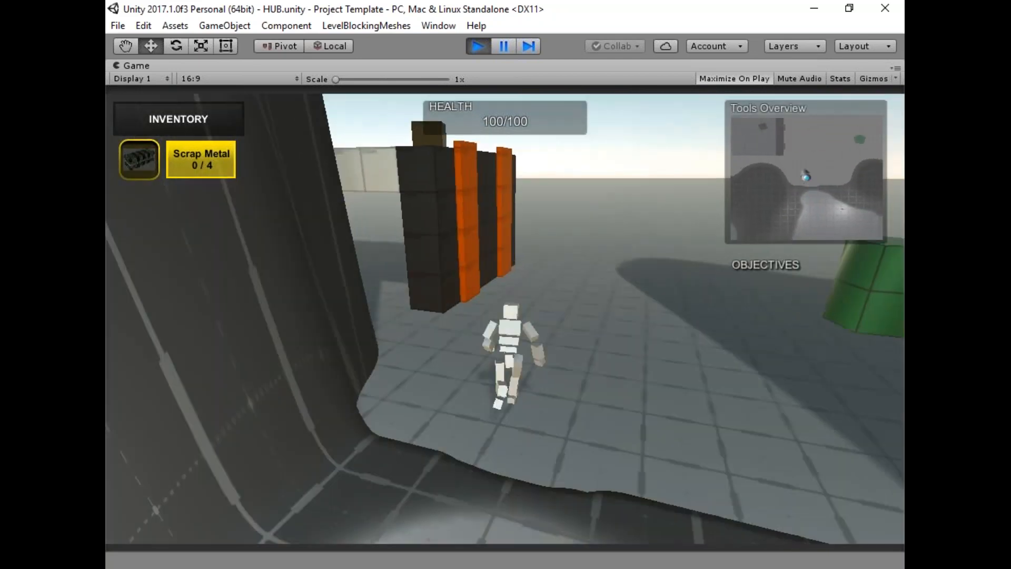
key("w")
key("e")
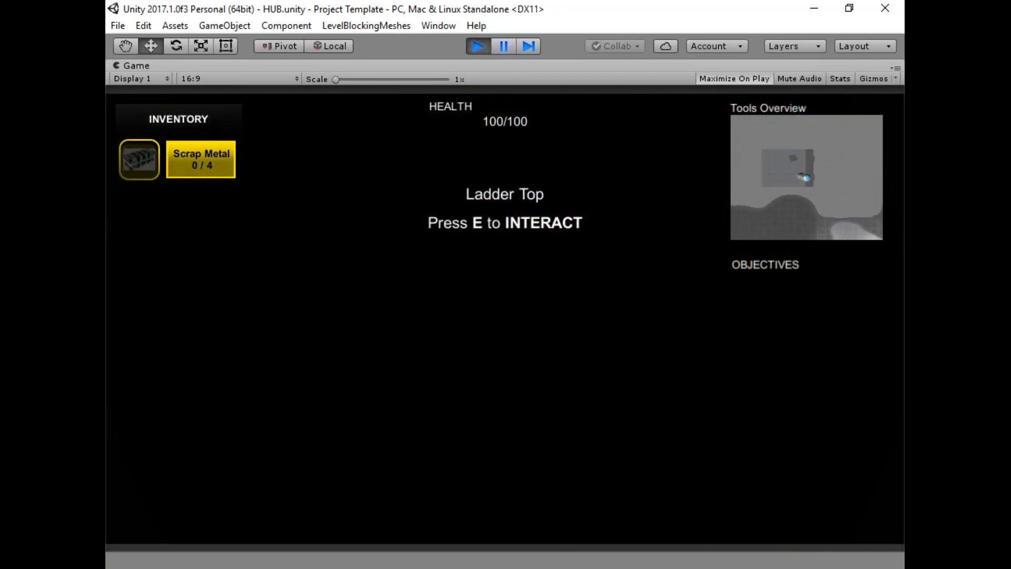
key("w")
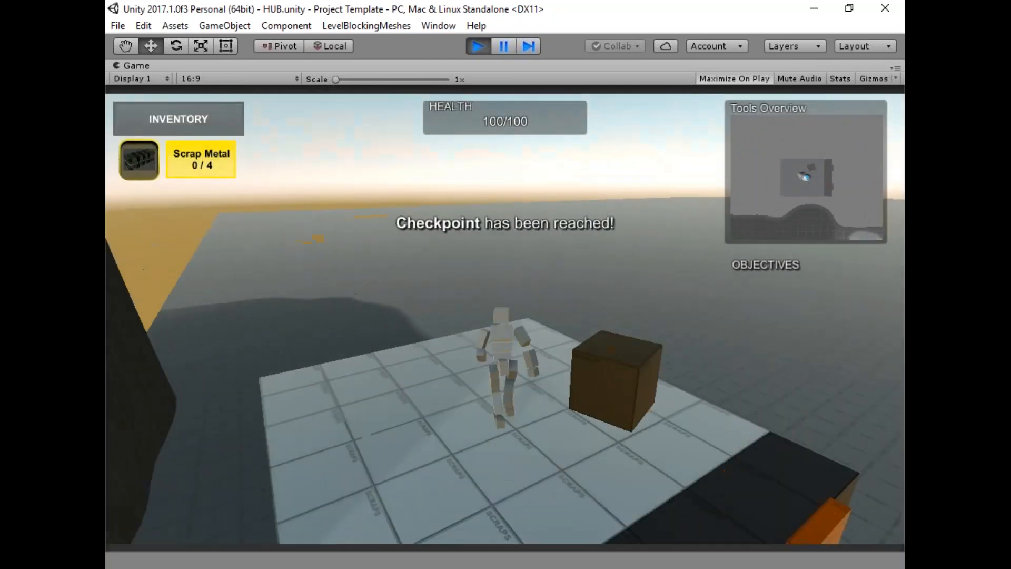
Run the character off the back of the platform and over the level's edge to test respawning.
key("w")
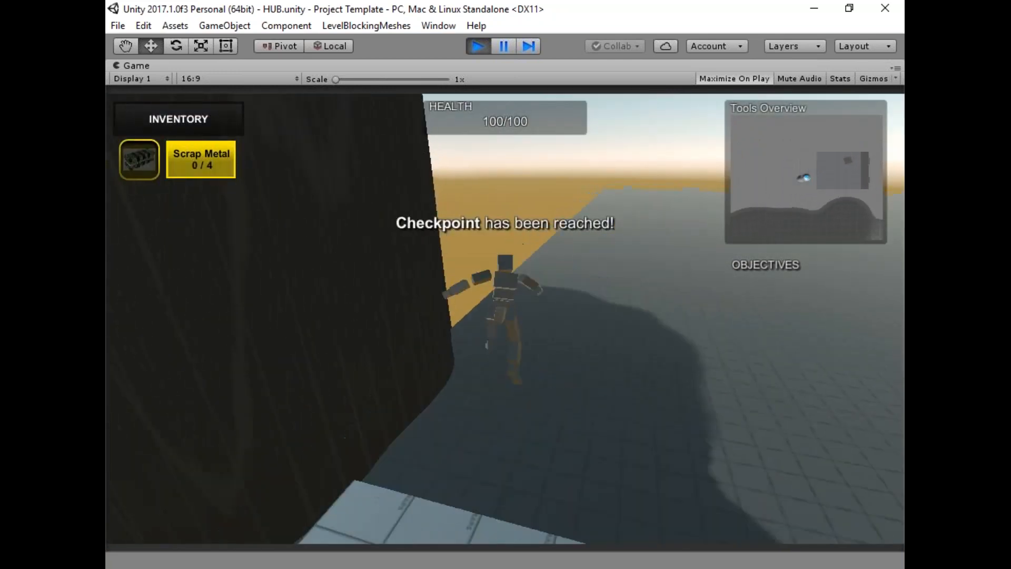
key("w")
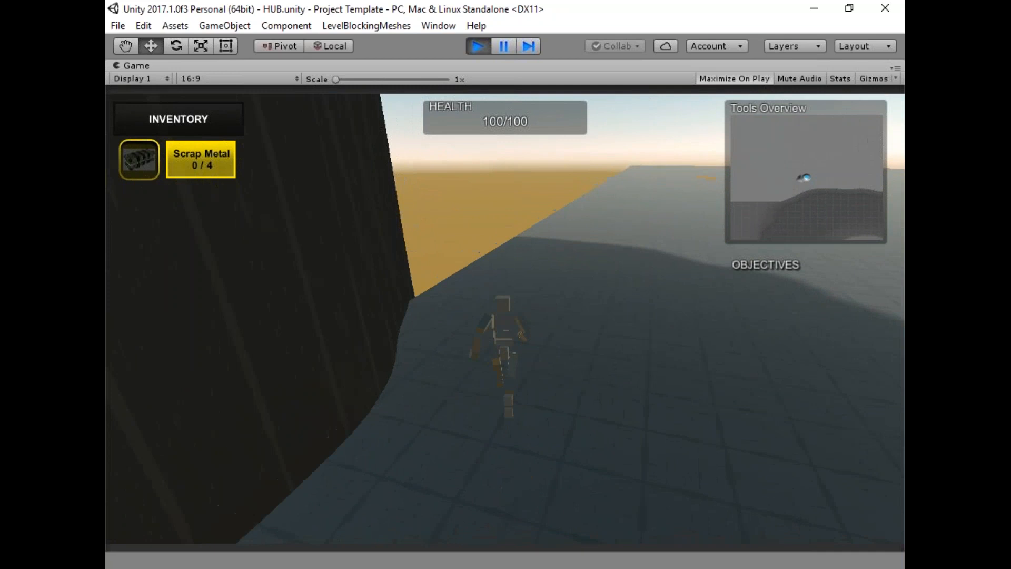
key("w")
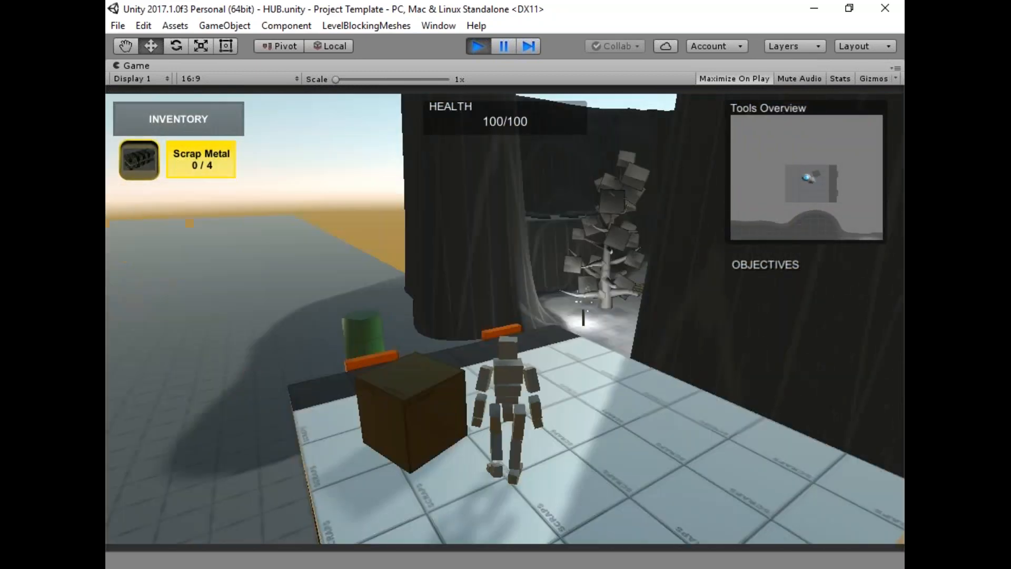
Take a ladder down from the platform, walk away from the wall, and stop the play test.
key("w")
key("e")
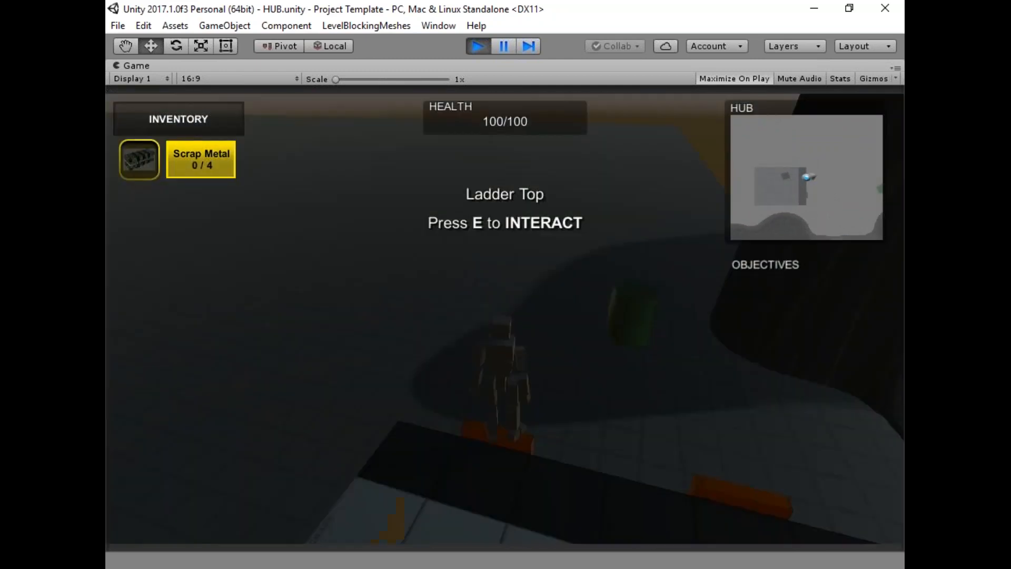
key("w")
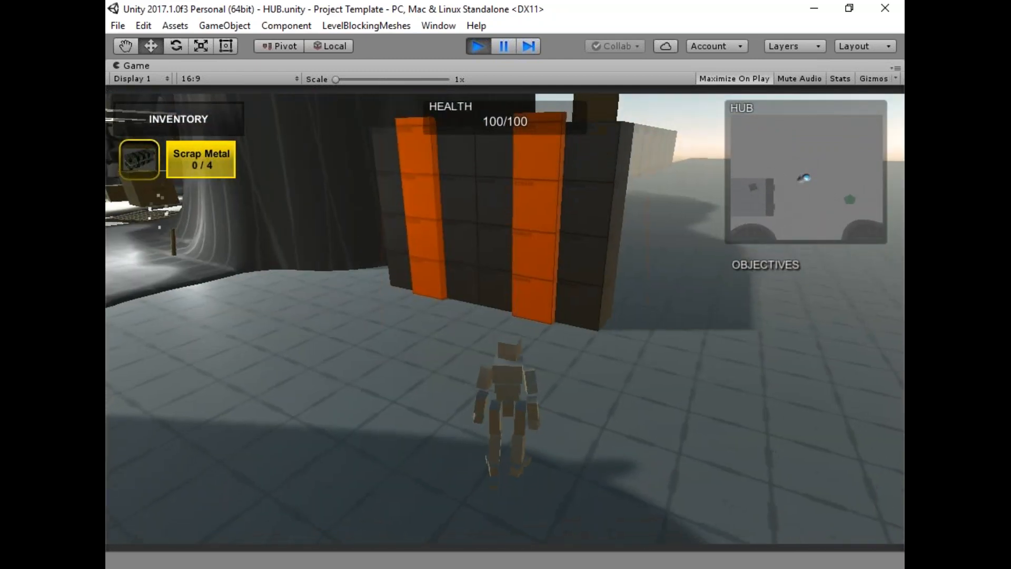
key("Escape")
left_click(495, 33)
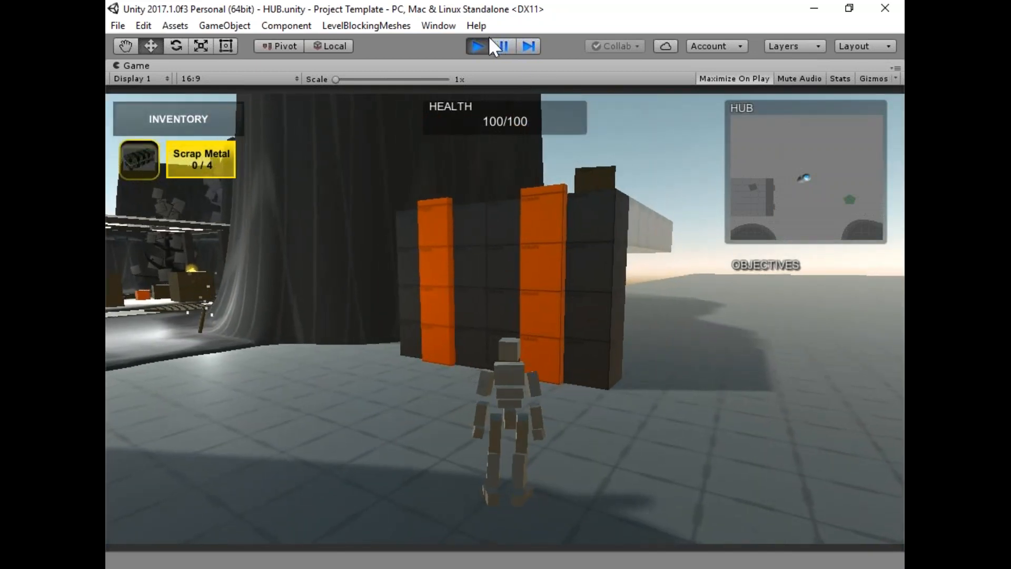
left_click(478, 45)
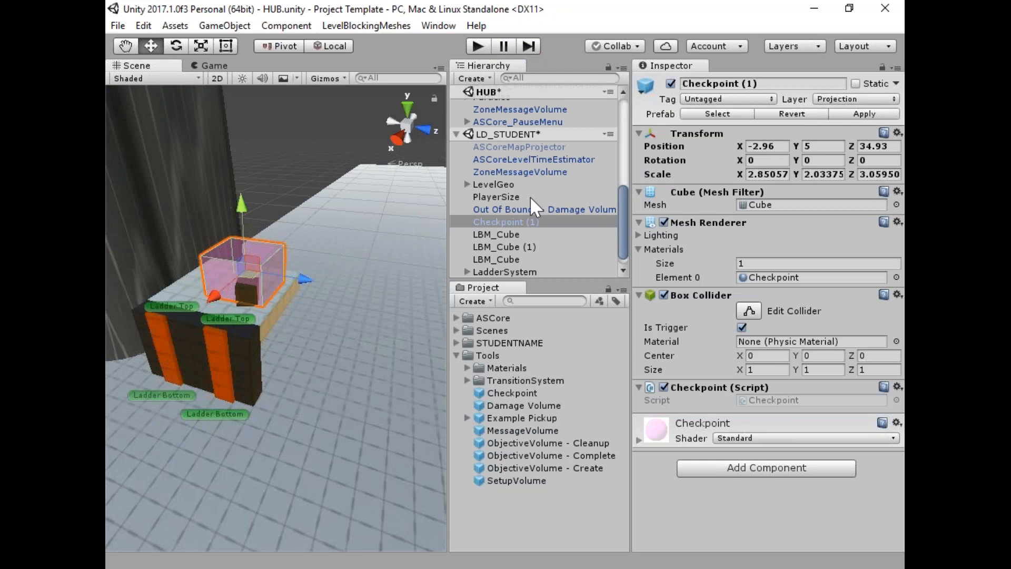
Inspect the settings of the Out Of Bounds damage volume in the LD_STUDENT scene.
scroll(548, 146, "down", 1)
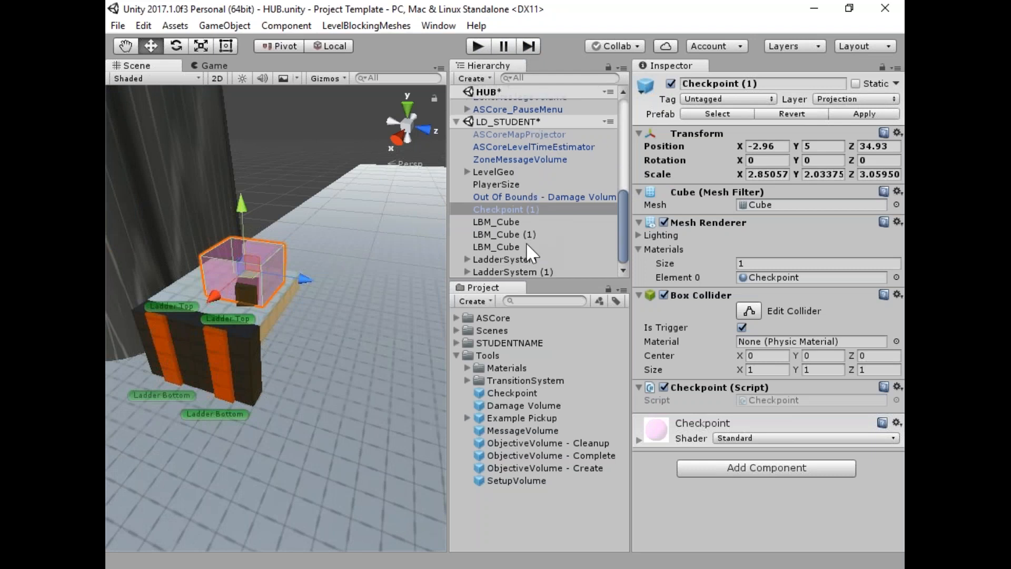
left_click(548, 195)
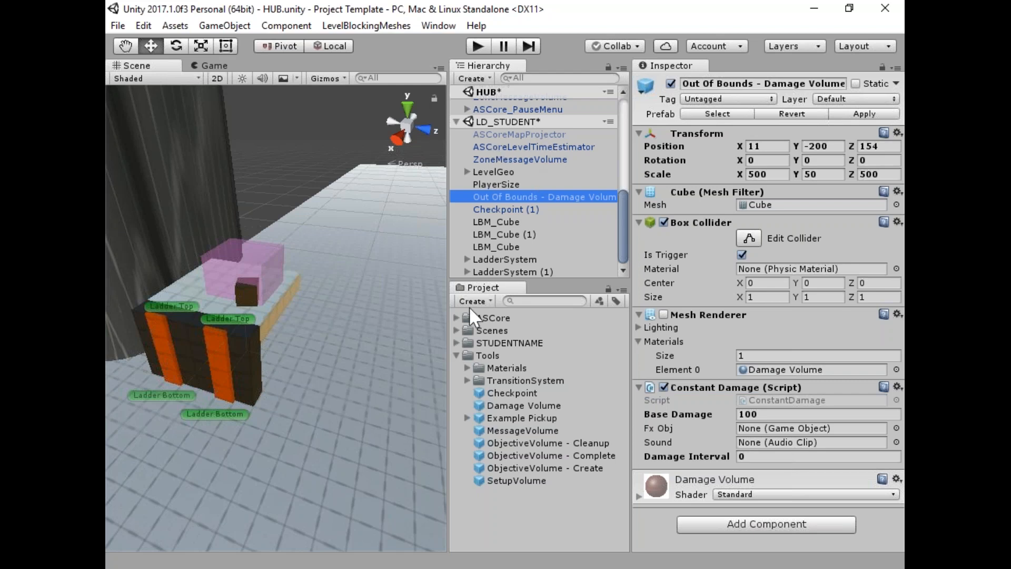
Place an Example Pickup prefab on the floor near the ladder wall and move it into LD_STUDENT below PlayerSize.
left_click(533, 417)
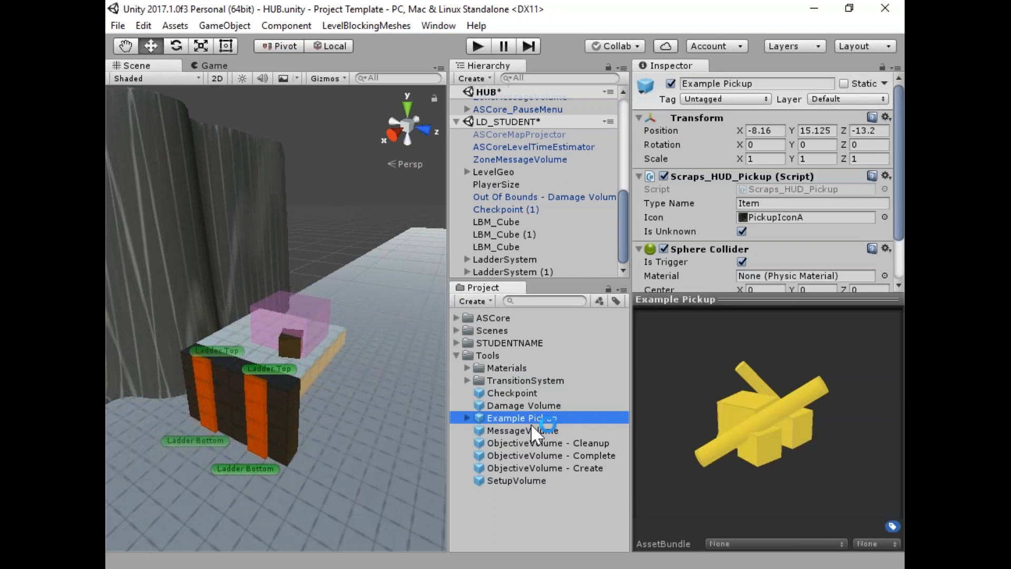
right_click_drag(301, 363, 278, 321)
key("s")
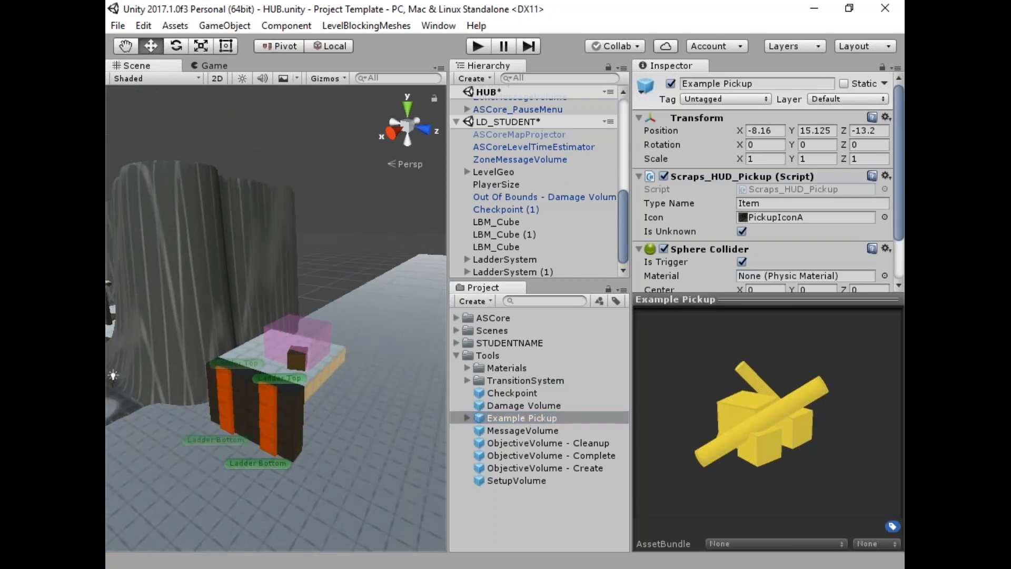
left_click_drag(513, 420, 167, 528)
left_click_drag(310, 500, 312, 498)
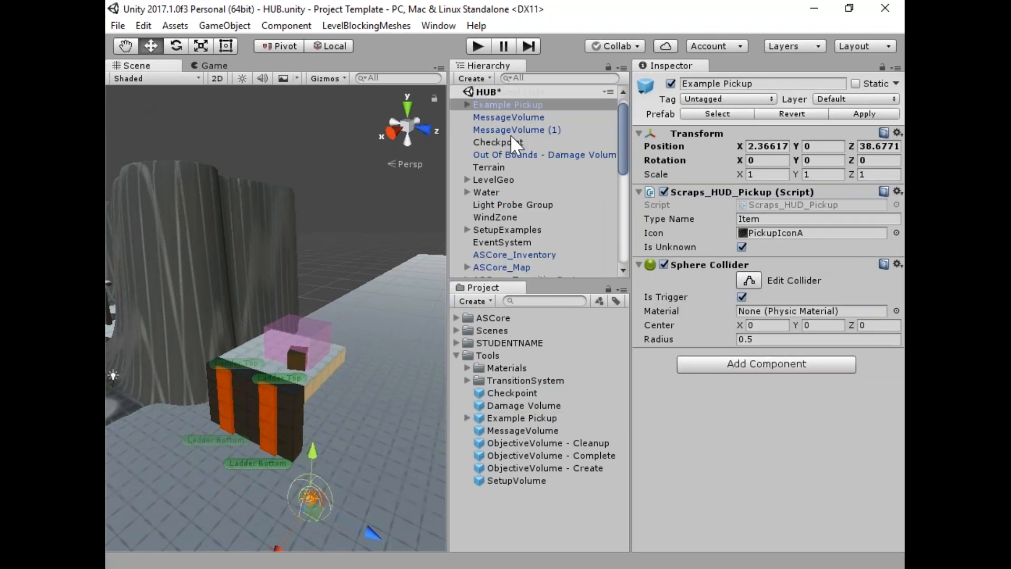
left_click_drag(508, 117, 536, 198)
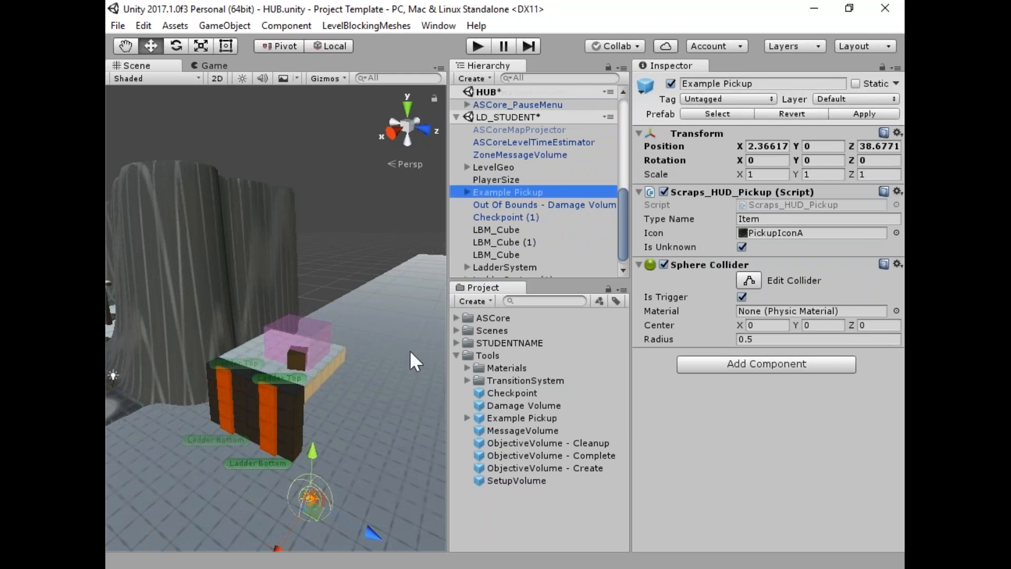
Raise the Example Pickup slightly above the floor, to Y 0.27.
right_click_drag(295, 338, 210, 413)
key("w")
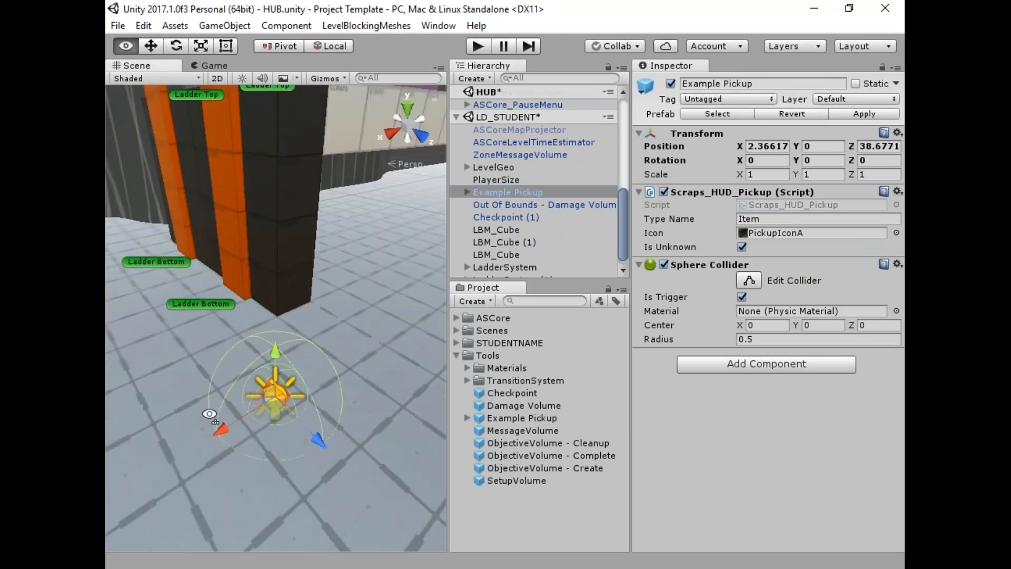
left_click_drag(275, 345, 274, 334)
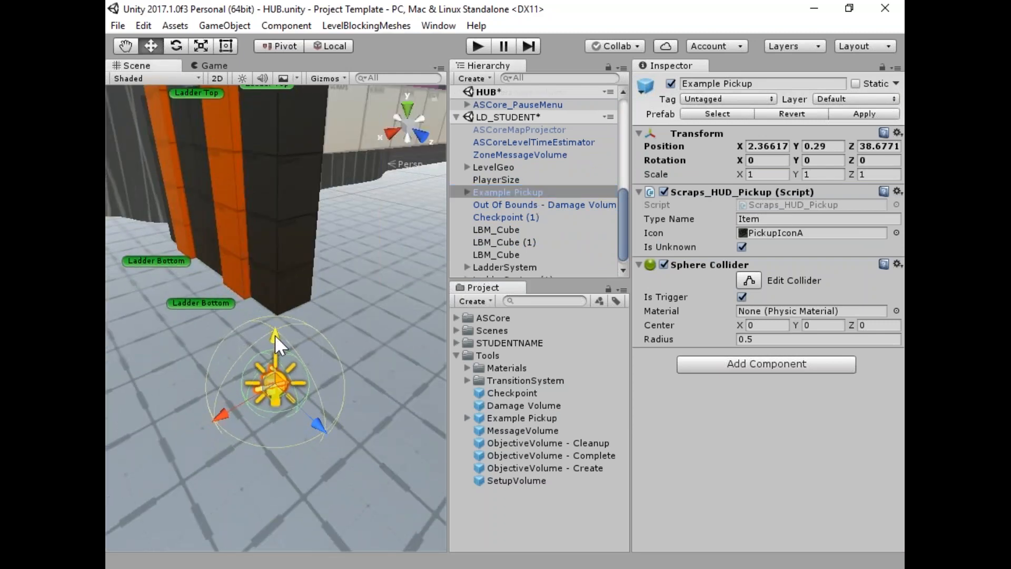
Expand the Example Pickup and examine its child cylinders and cubes one by one, through Cube (4).
left_click(465, 191)
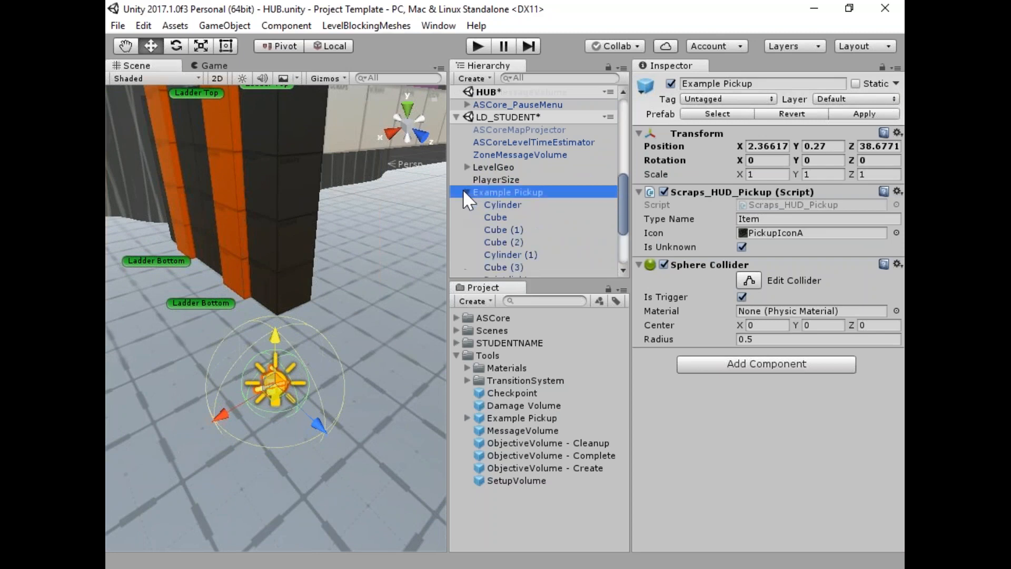
left_click(495, 205)
left_click(495, 217)
left_click(497, 230)
left_click(498, 242)
left_click(499, 255)
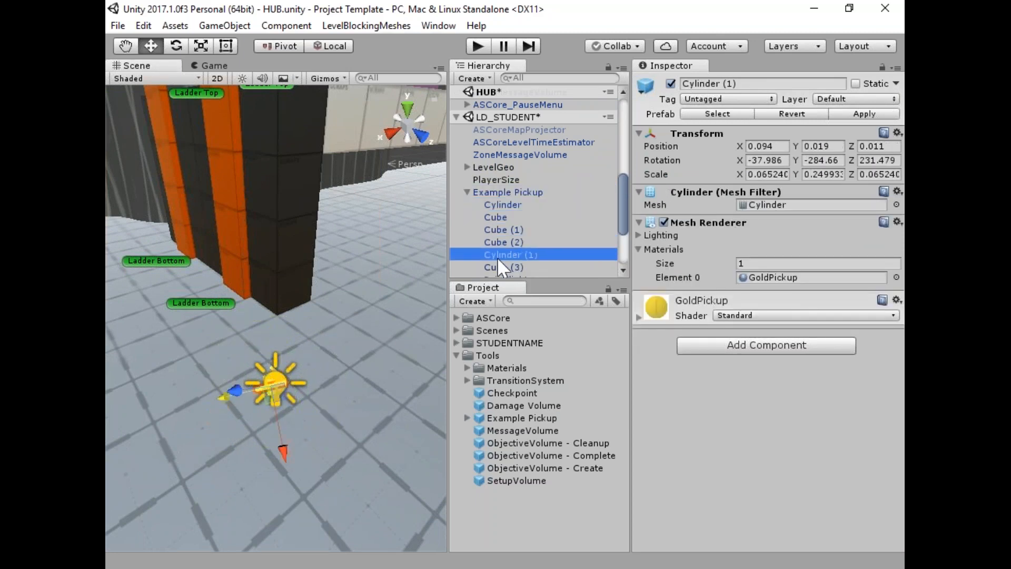
left_click(499, 266)
scroll(502, 256, "down", 2)
left_click(506, 244)
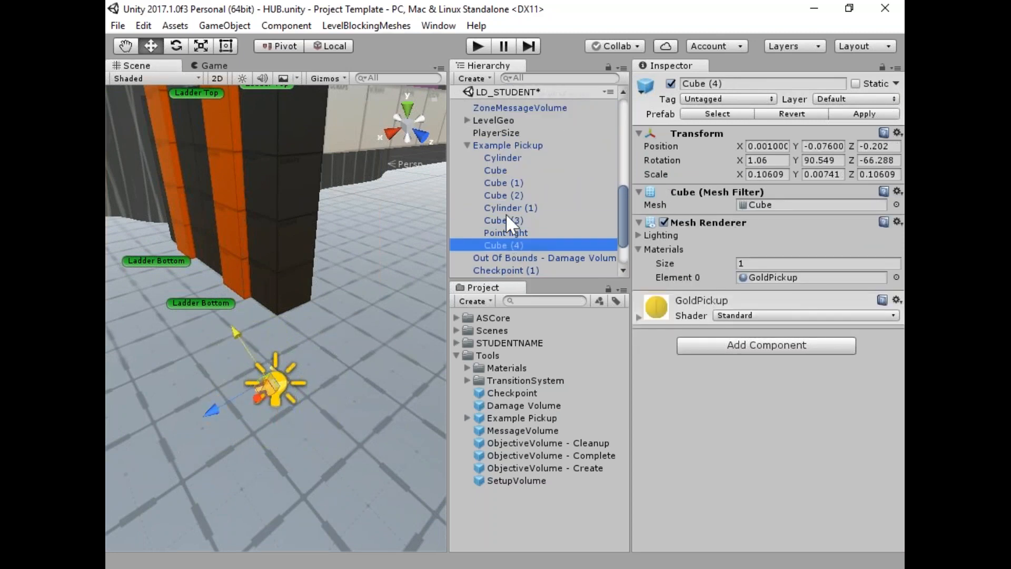
Set the Example Pickup's Type Name to Goods.
left_click(506, 220)
left_click(505, 183)
left_click(498, 157)
left_click(506, 145)
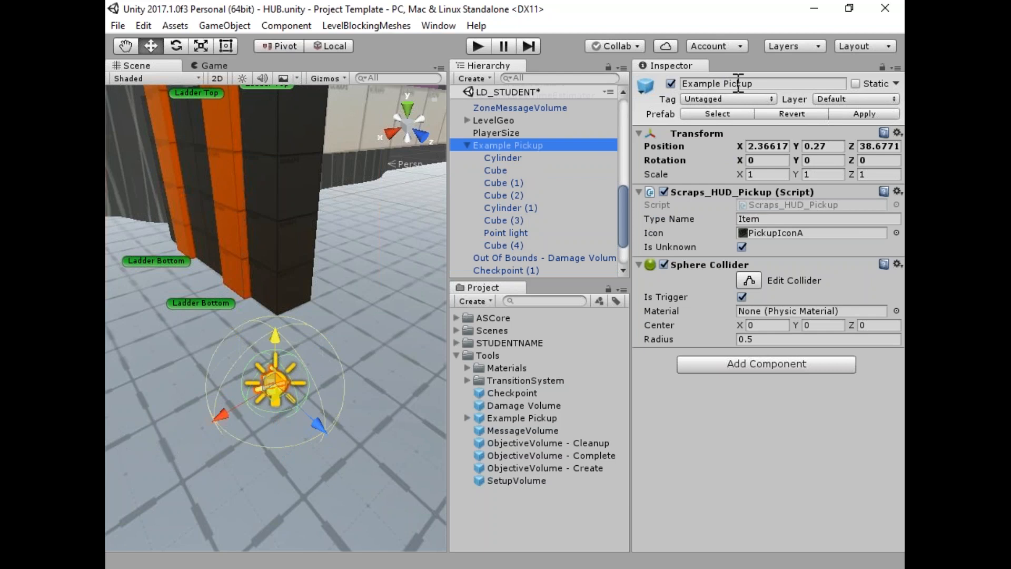
left_click(771, 219)
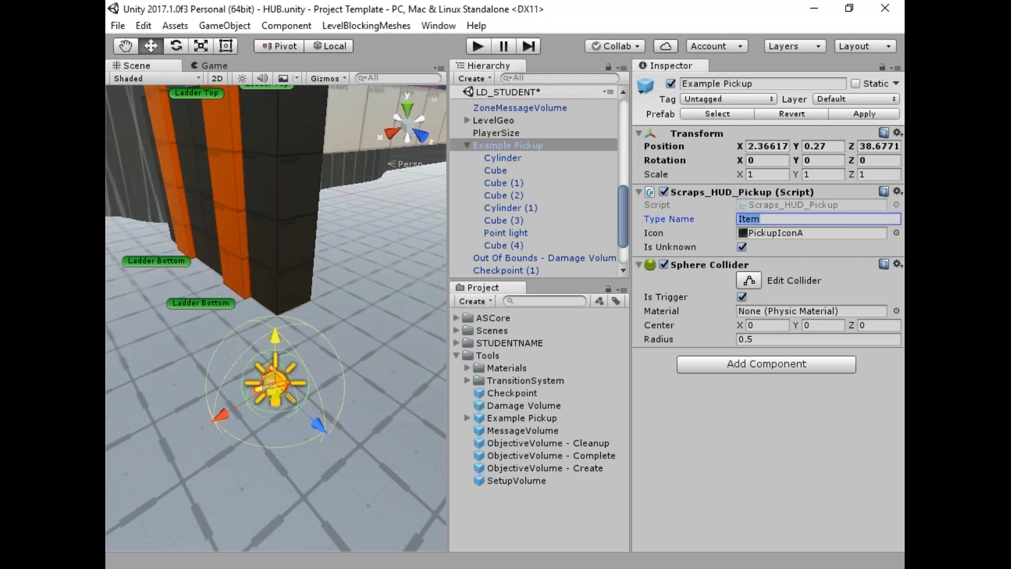
type("Goods")
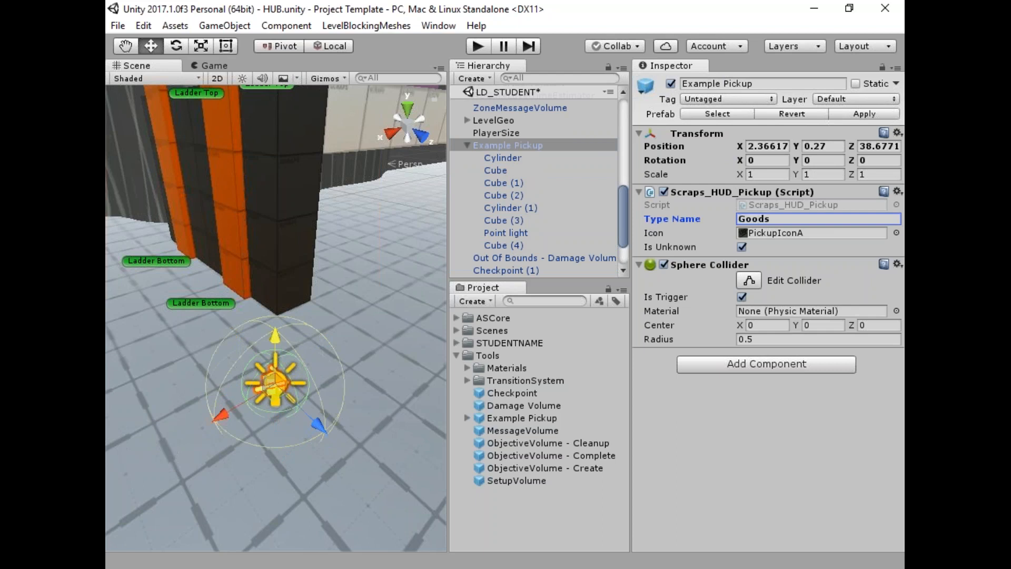
Search the textures for "icon", compare the pickup icons, and assign PickupIconB as the Example Pickup's icon.
left_click(798, 236)
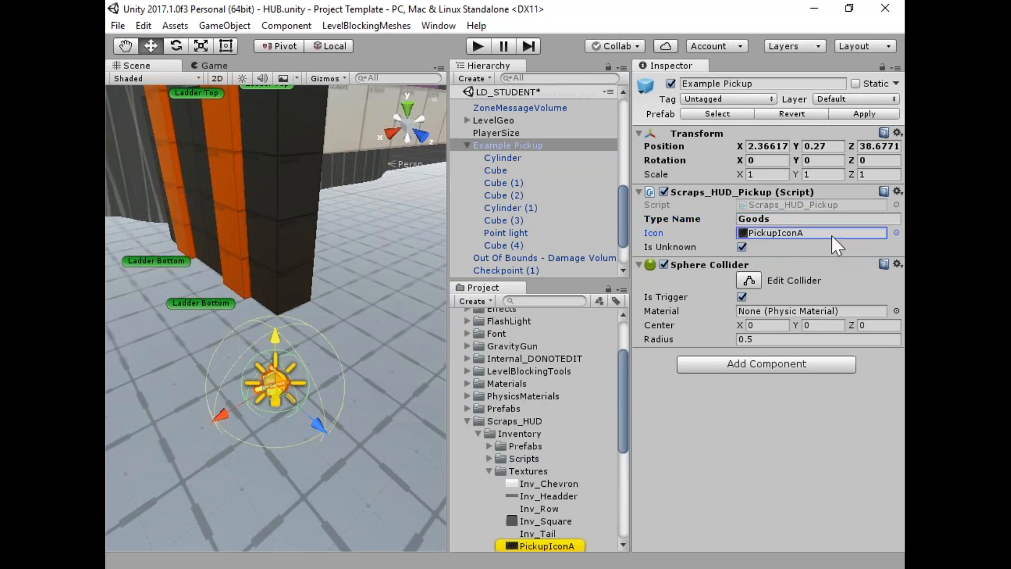
left_click(896, 232)
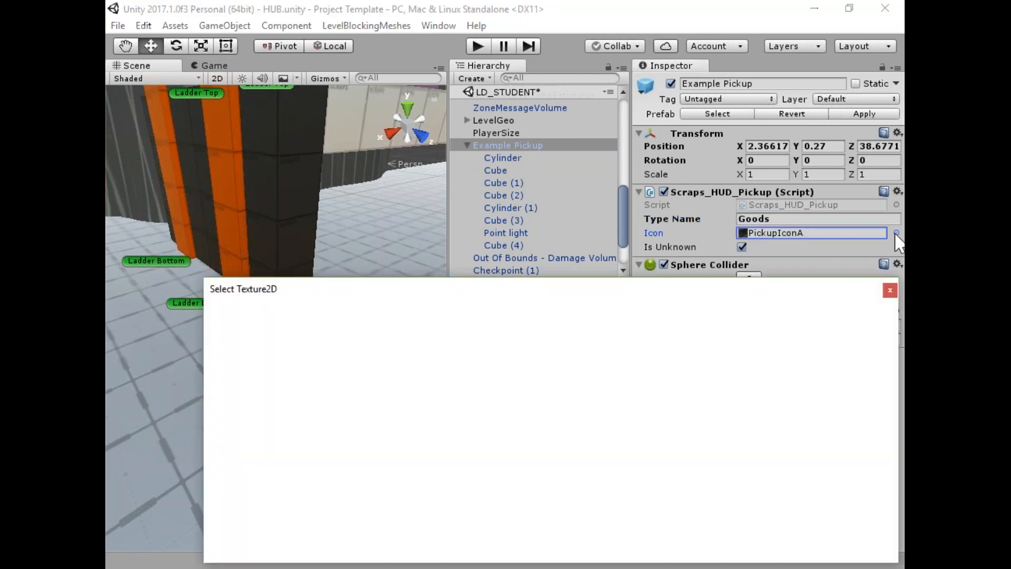
type("icon")
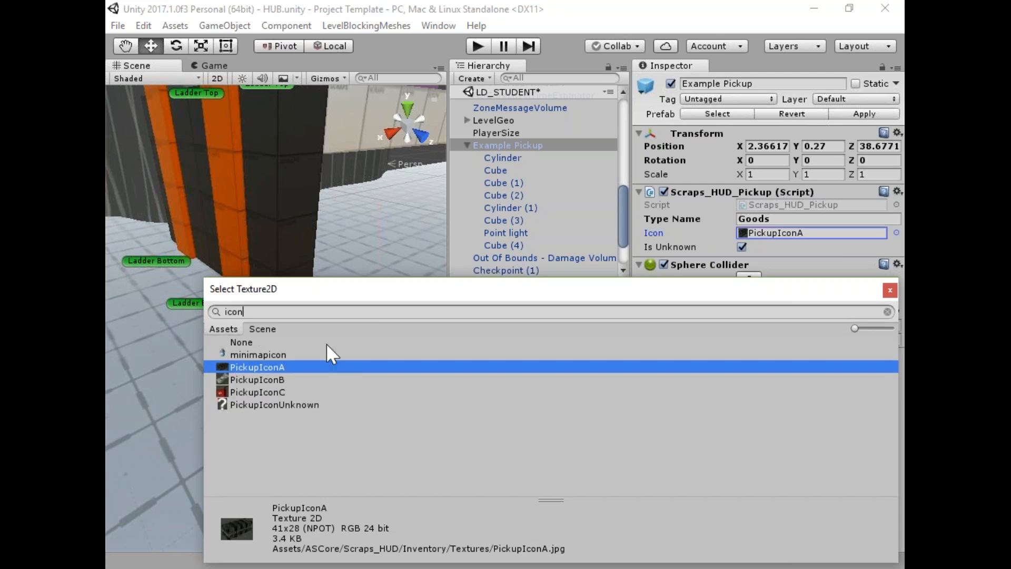
left_click(271, 392)
left_click(269, 405)
left_click(267, 379)
left_click(268, 371)
left_click(271, 377)
left_click(271, 390)
left_click(261, 377)
left_click(262, 367)
left_click(261, 376)
left_click(262, 390)
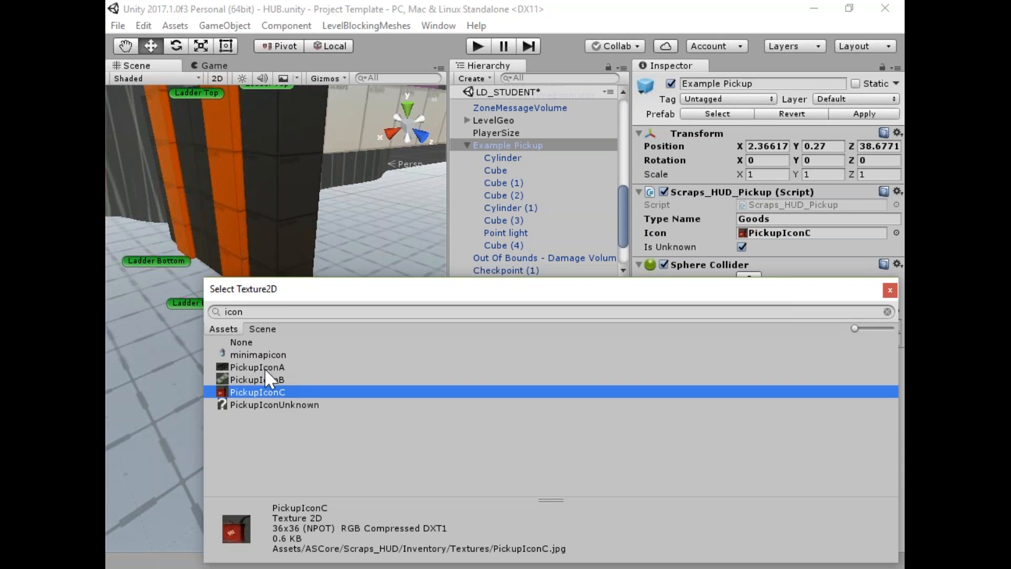
left_click(252, 379)
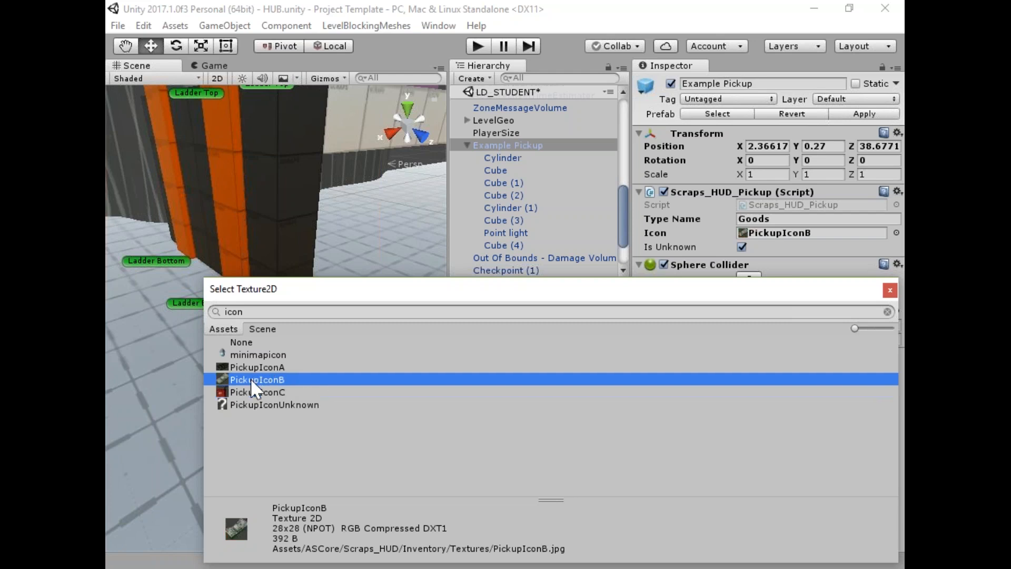
left_click(891, 289)
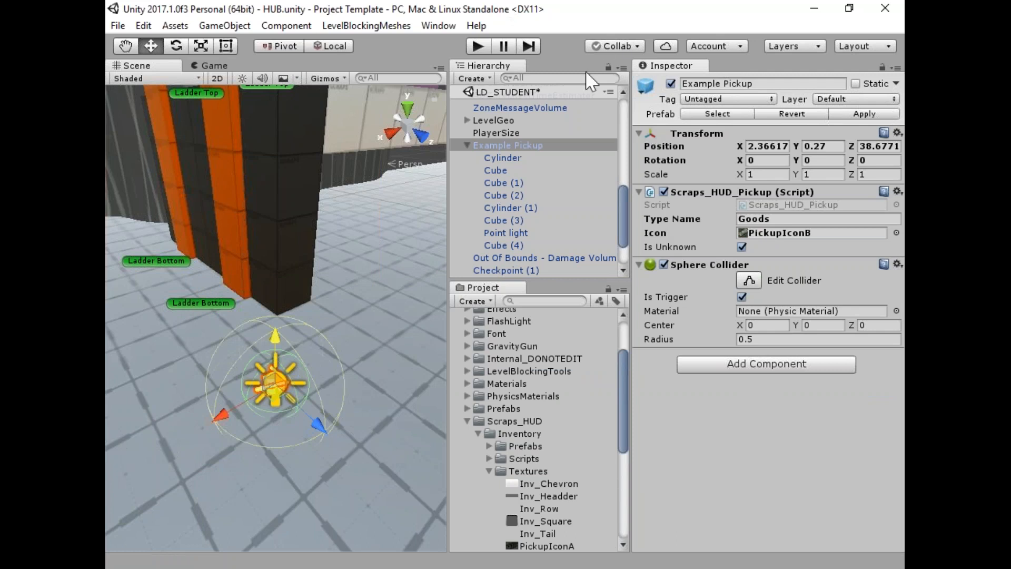
Play-test the level by running to the ladder wall and collecting the Goods pickup, then stop the game.
left_click(478, 47)
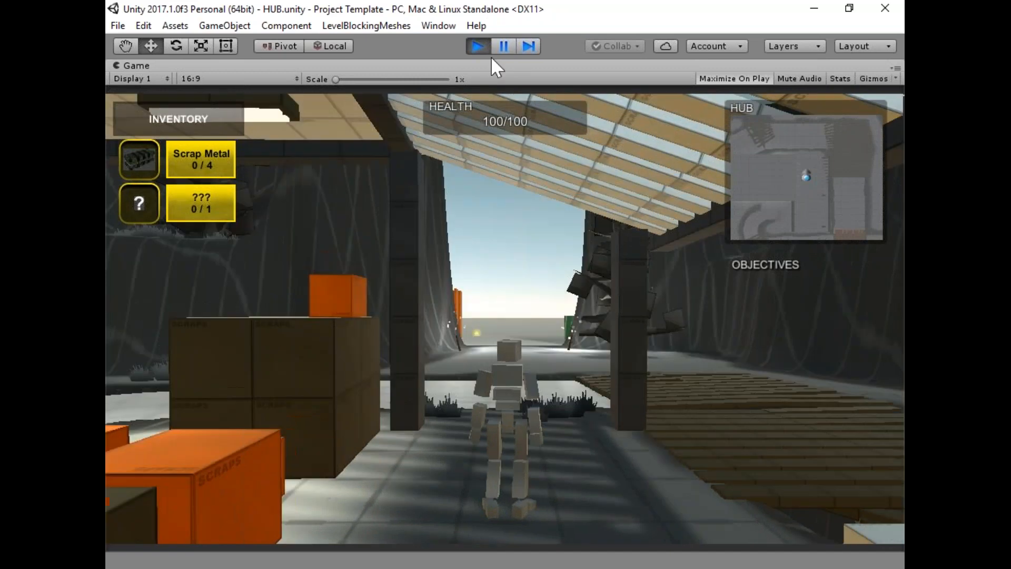
left_click(501, 46)
left_click(467, 145)
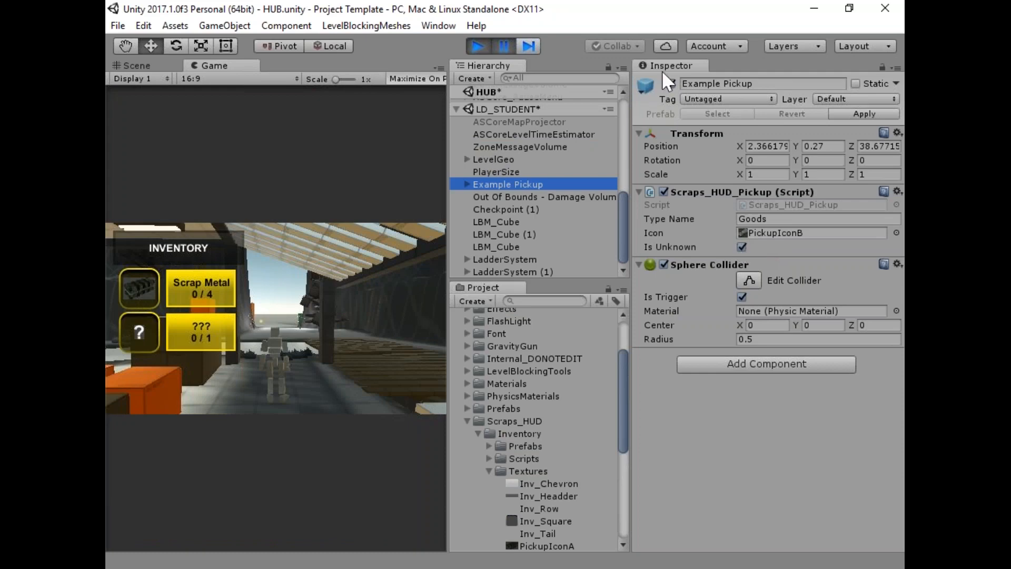
left_click(503, 46)
left_click(497, 210)
key("w")
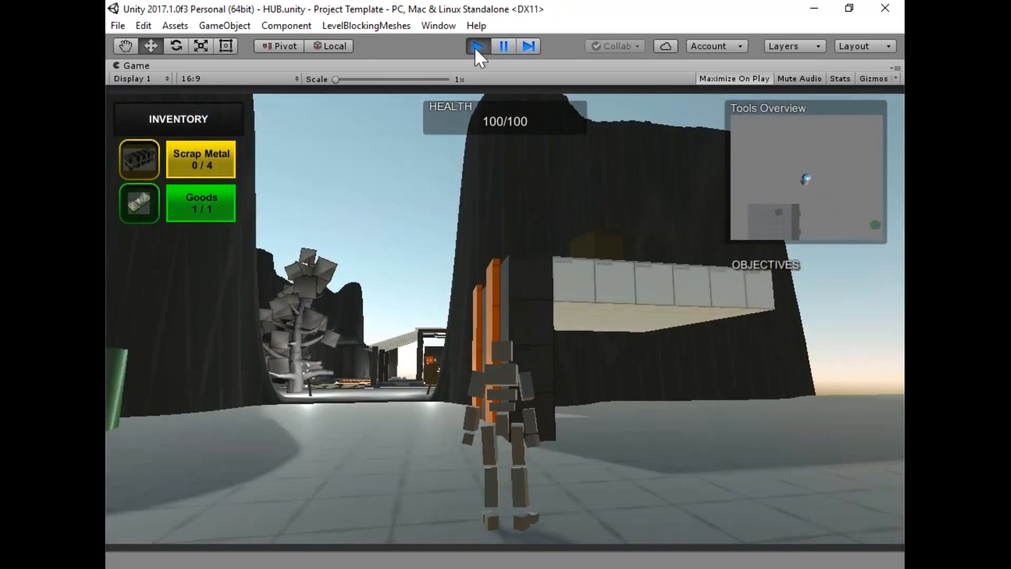
left_click(476, 47)
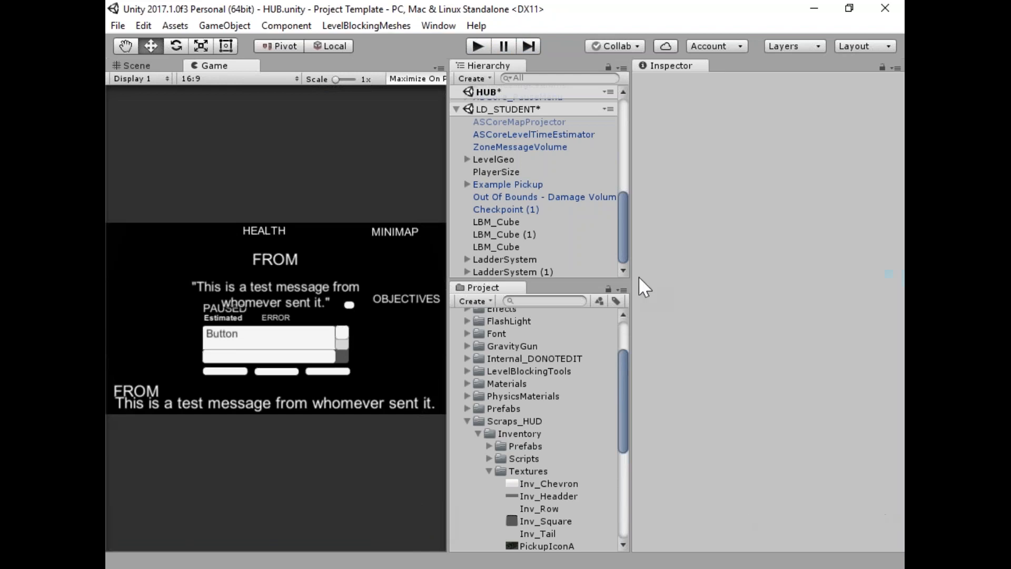
Collapse the Scraps_HUD and ASCore folders in the project assets.
left_click(467, 421)
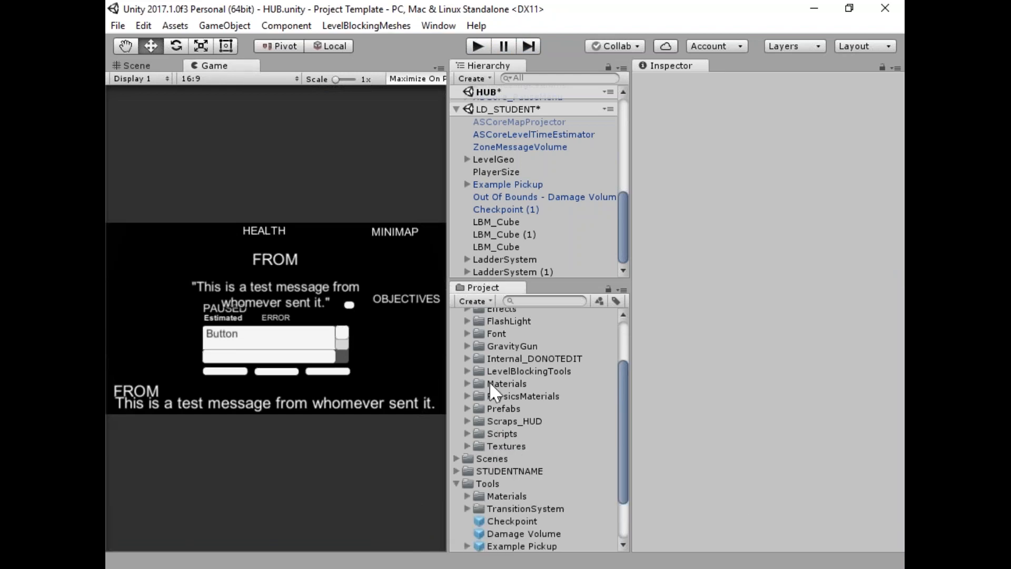
scroll(489, 381, "up", 3)
left_click(456, 318)
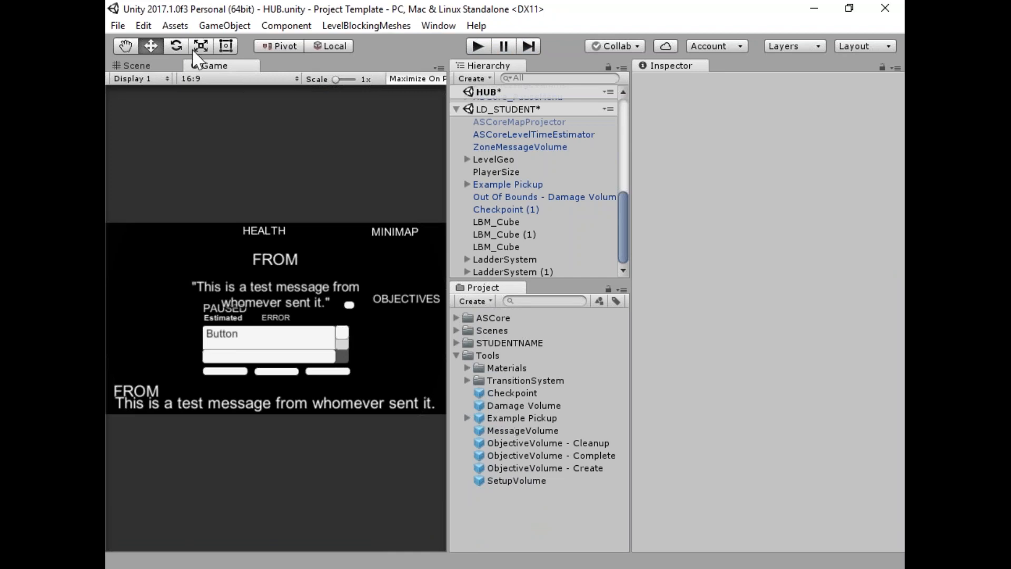
Place a MessageVolume prefab on the floor between the ladder wall and the green pillar, raised to Y 0.91.
left_click(138, 66)
left_click_drag(256, 317, 201, 254, "alt")
right_click_drag(200, 255, 338, 237)
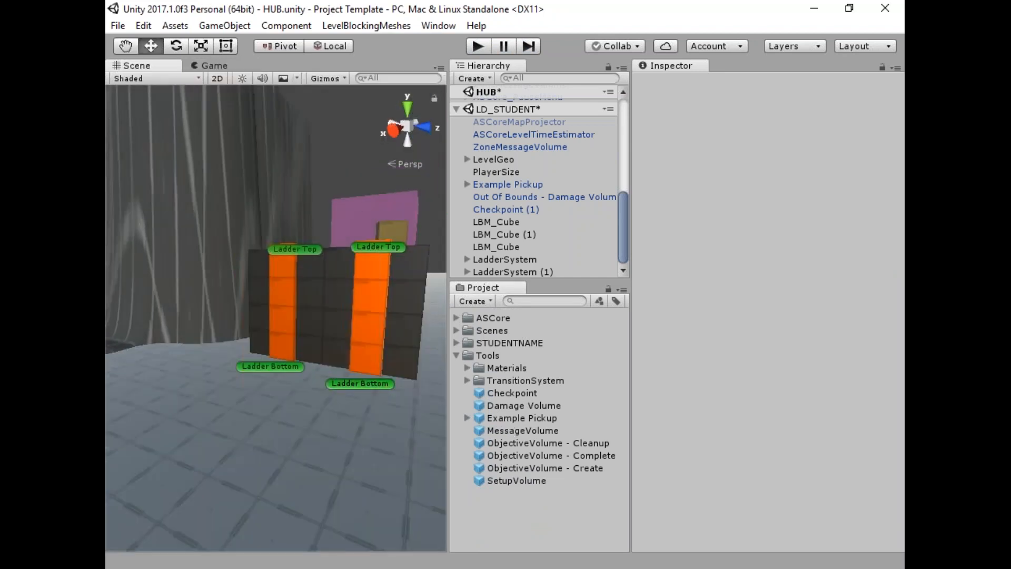
right_click_drag(422, 346, 339, 340)
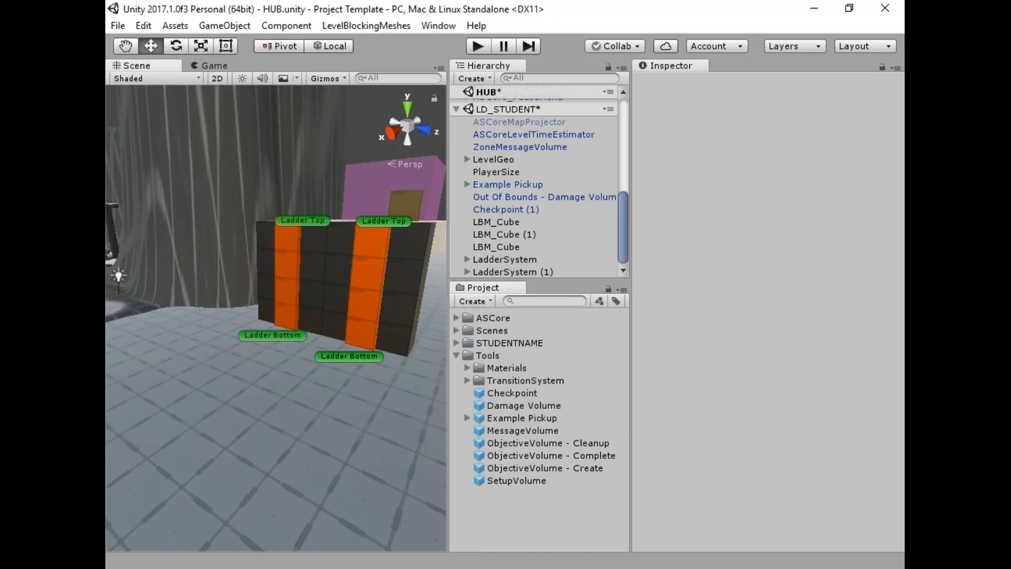
left_click_drag(139, 363, 139, 364)
key("f")
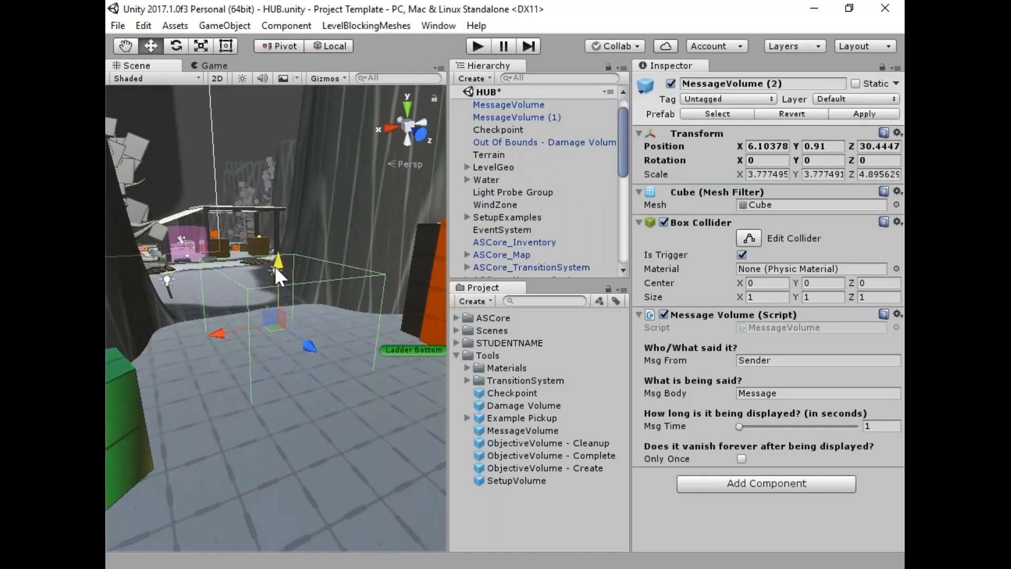
Move the new message volume toward the hub passage to Z 28.5 and widen its X scale to about 8.89.
left_click_drag(310, 348, 270, 282)
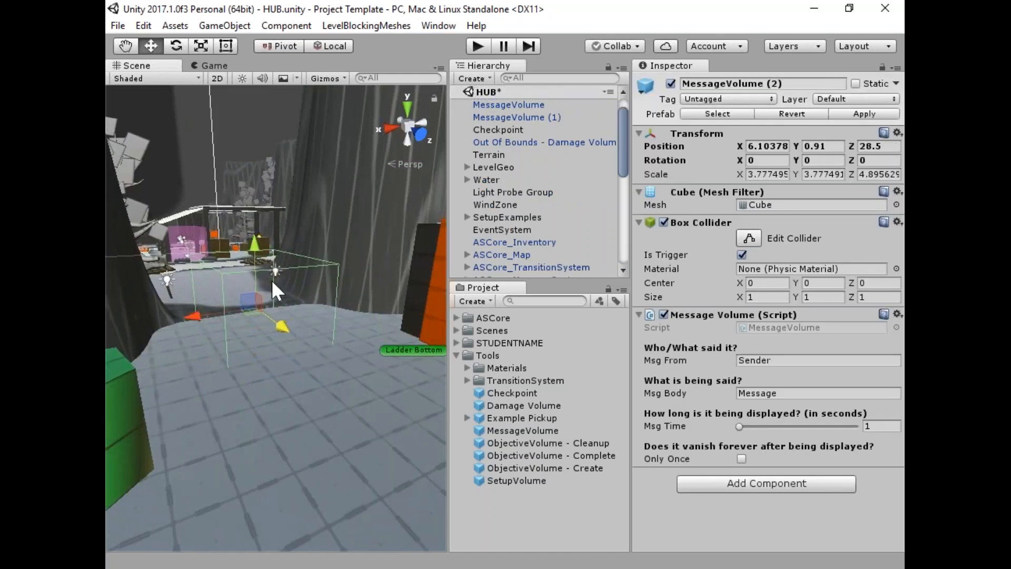
left_click(200, 46)
left_click_drag(191, 318, 113, 341)
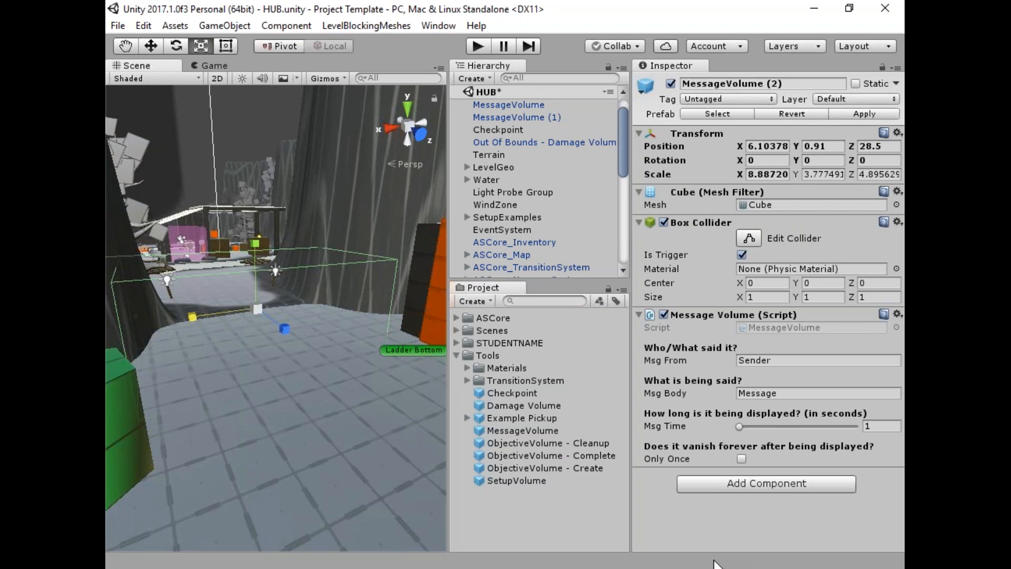
Set the message volume's sender to "Scrapper" and its message body to "Oh boy, two ladders.".
left_click(783, 361)
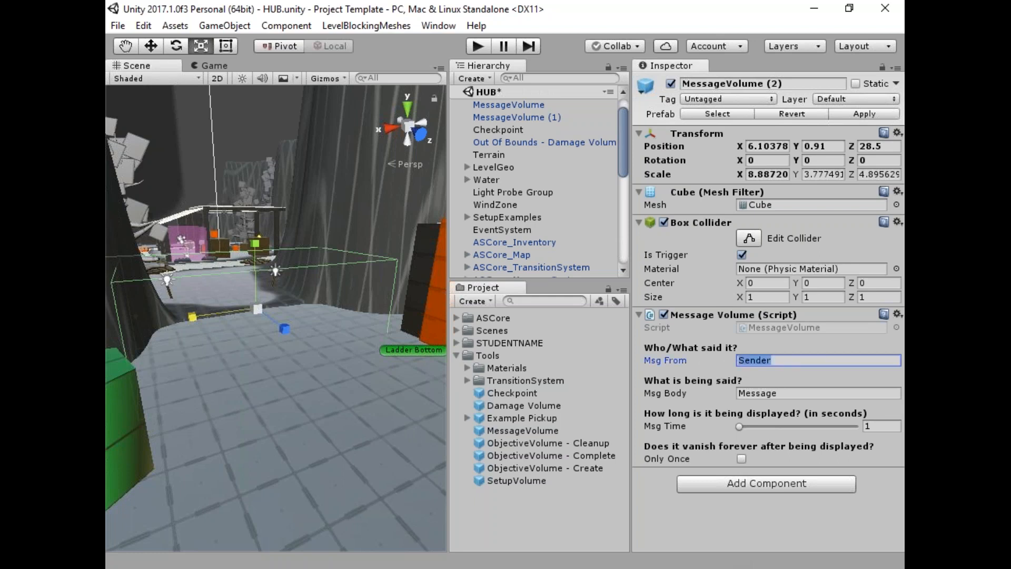
key("BackSpace")
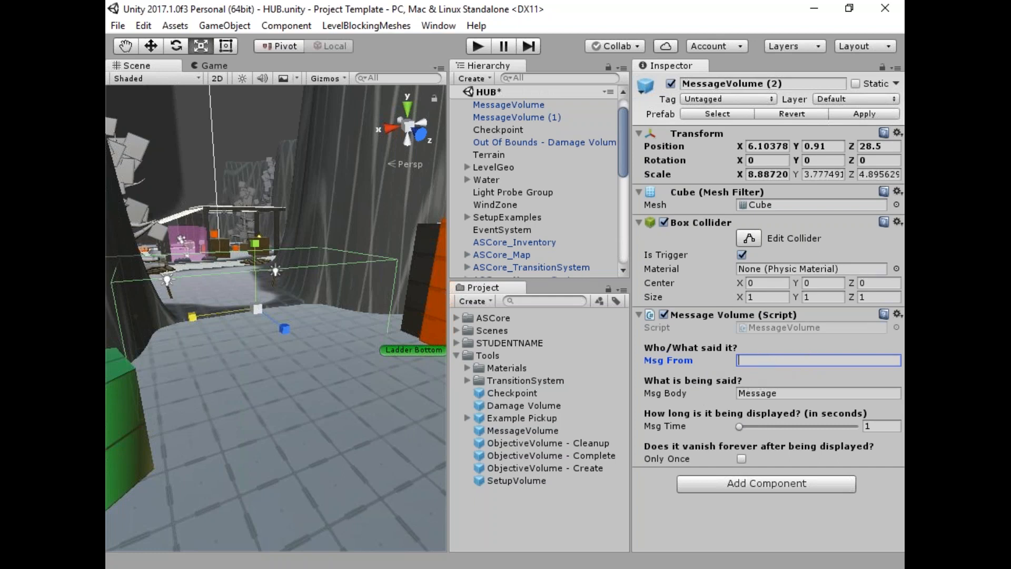
type("Scrapper")
key("Tab")
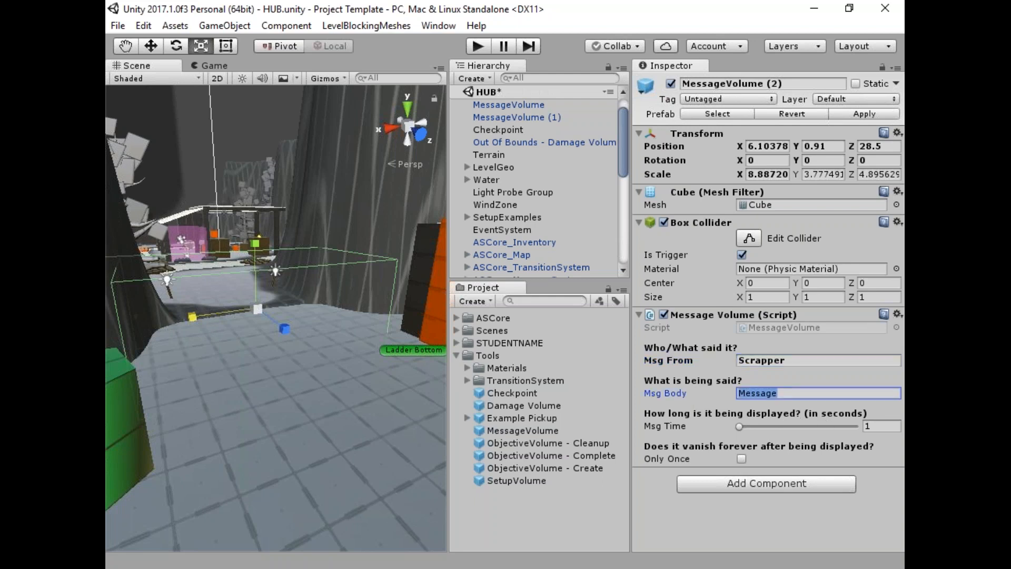
type("Oh boy,")
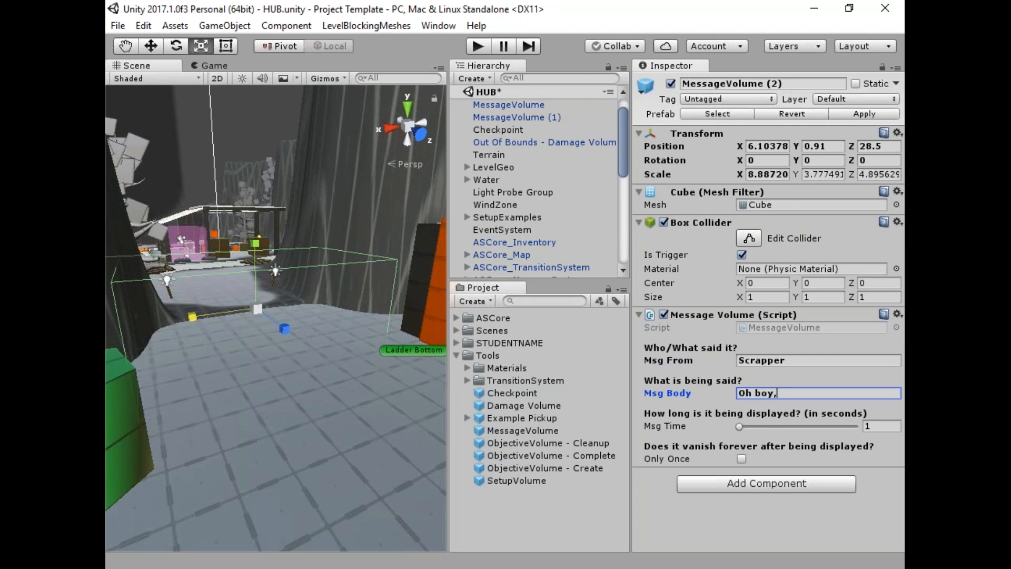
key("BackSpace")
type(", two ladders.")
left_click(855, 529)
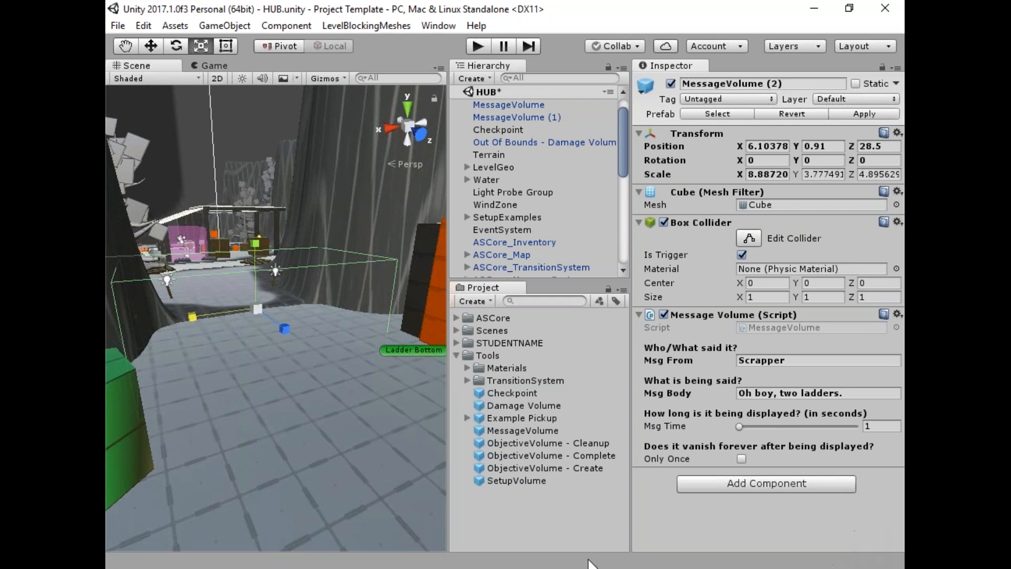
Set the message's display time to 2 seconds and make it show only once.
left_click(893, 425)
left_click_drag(893, 425, 865, 425)
type("2")
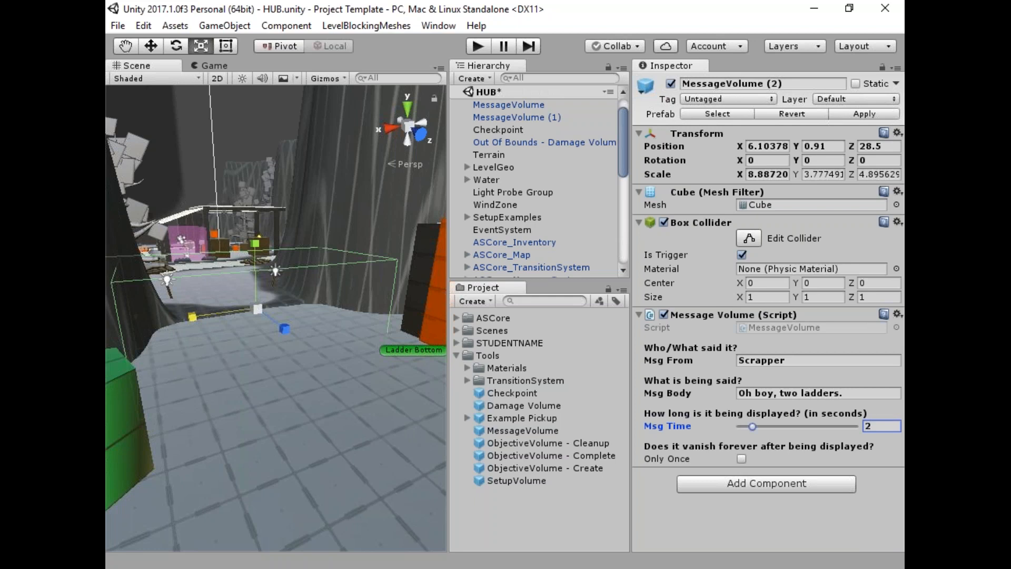
mouse_move(757, 428)
left_mouse_down()
mouse_move(719, 426)
mouse_move(848, 426)
mouse_move(751, 429)
left_mouse_up()
left_click(742, 459)
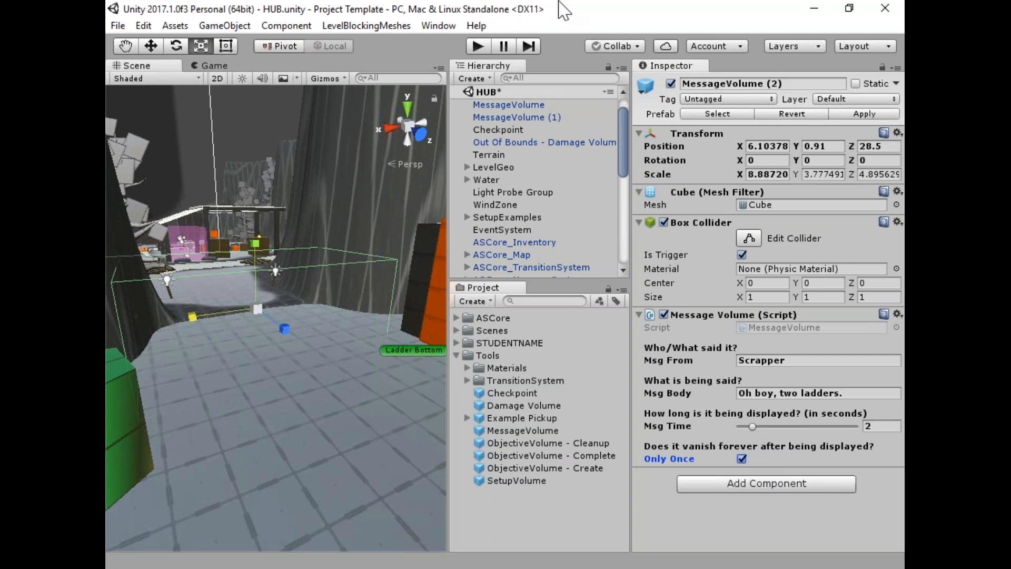
Move MessageVolume (2) from the HUB scene into LD_STUDENT, between LevelGeo and PlayerSize.
scroll(511, 160, "down", 5)
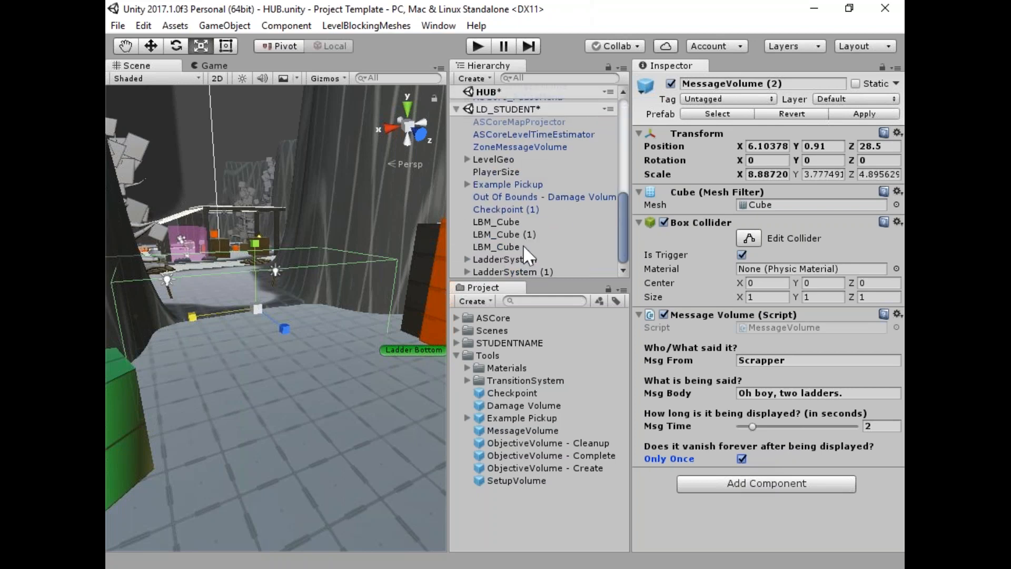
scroll(525, 173, "up", 6)
left_click_drag(522, 118, 555, 220)
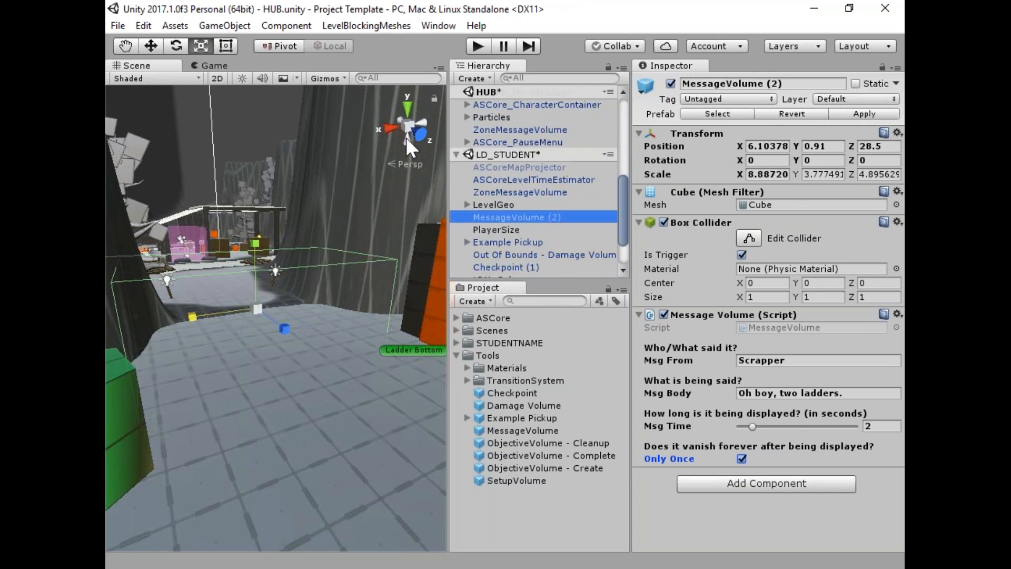
Play-test the level by running from the hub through the passage to the two ladders and back, checking the message volume.
left_click(216, 65)
left_click(479, 46)
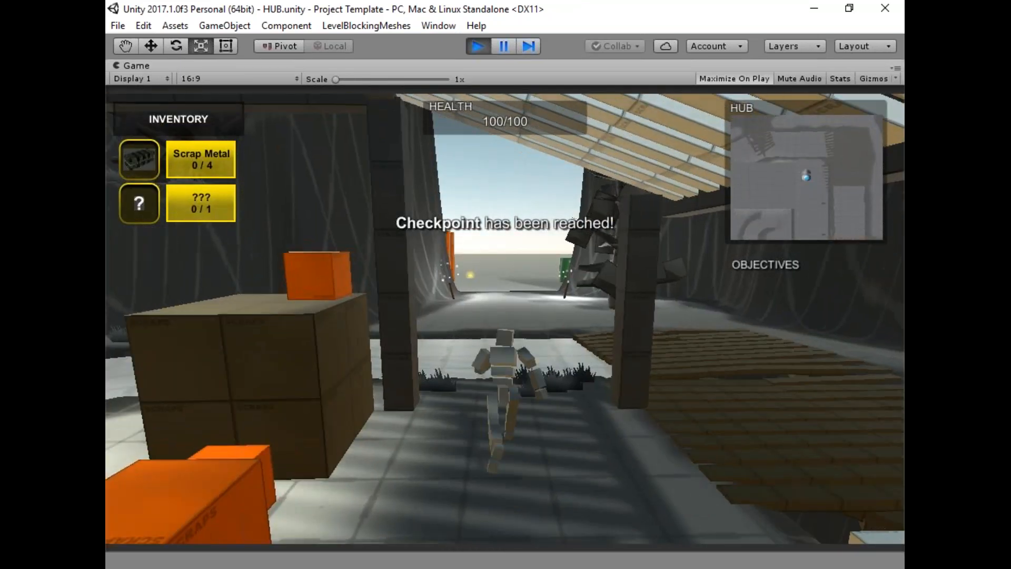
key("w")
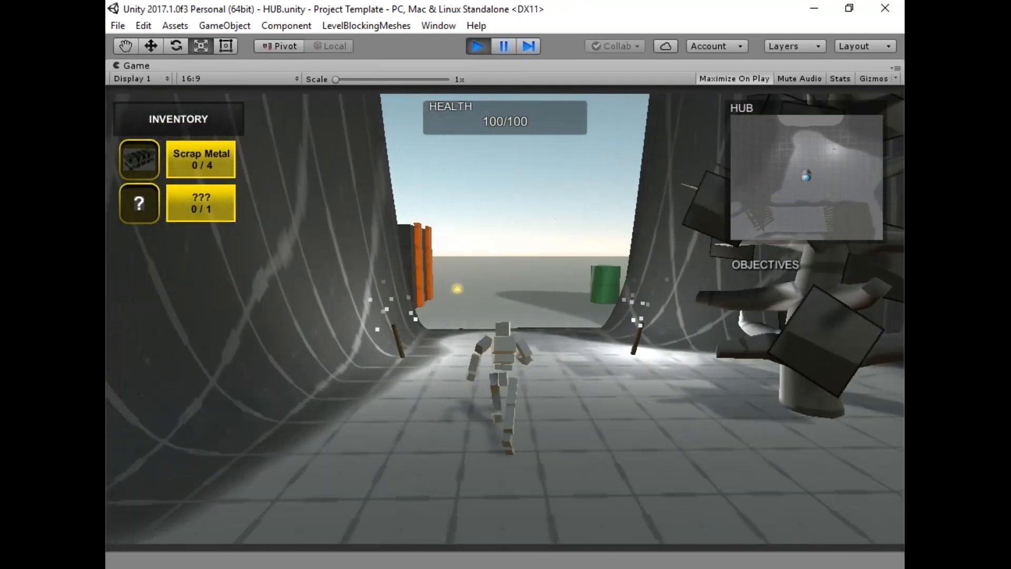
key("w")
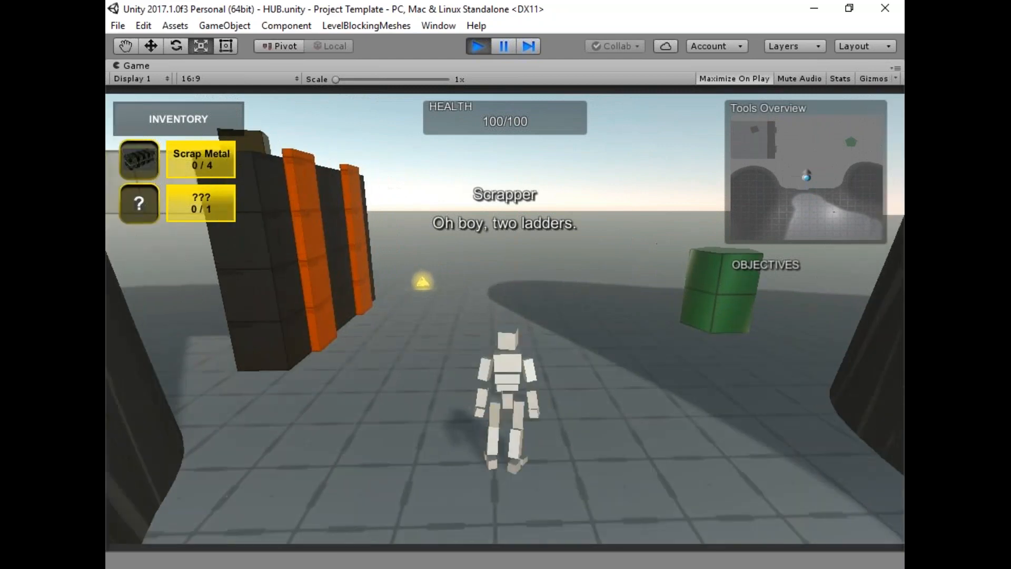
key("w")
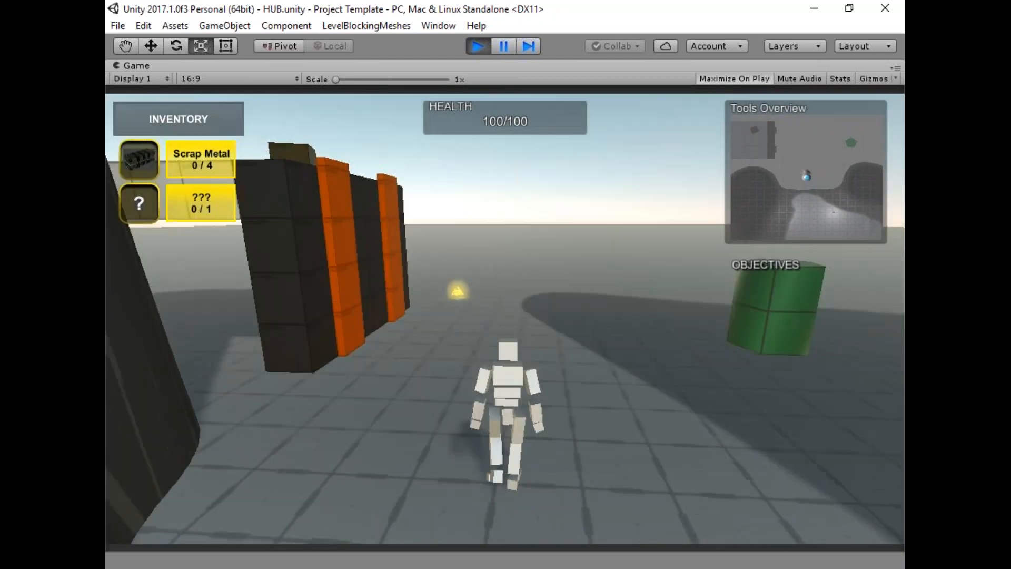
key("w")
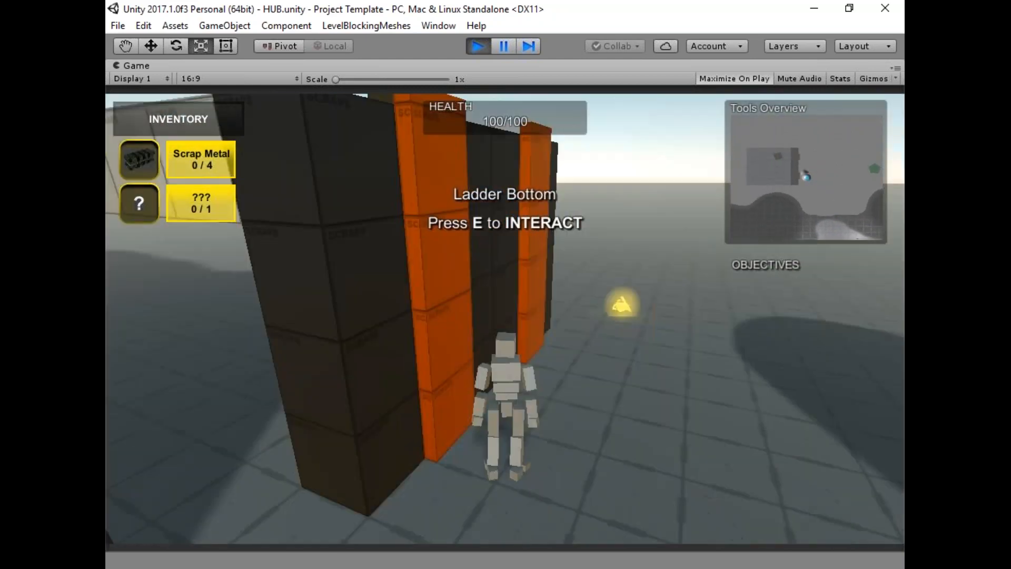
key("w")
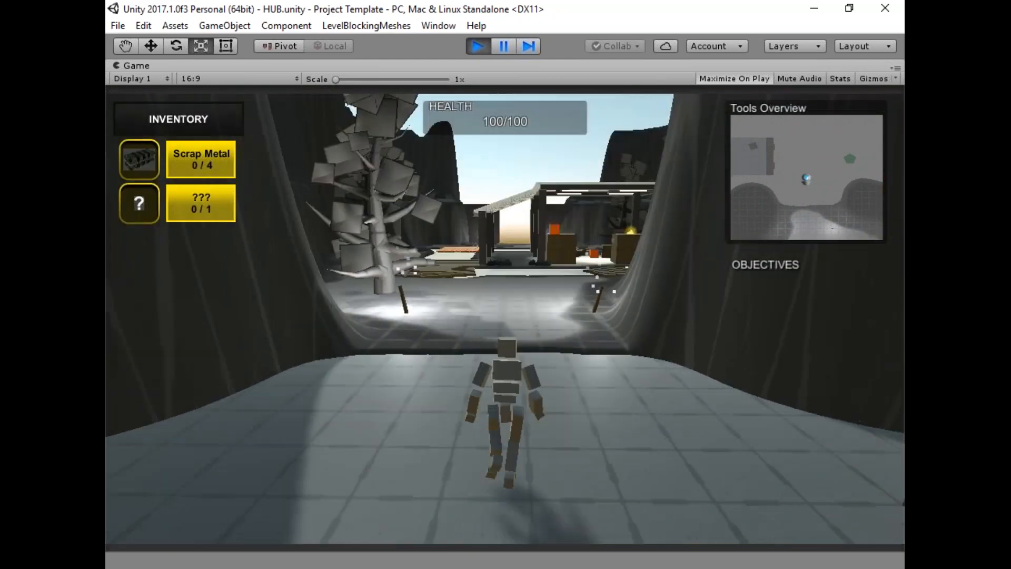
key("w")
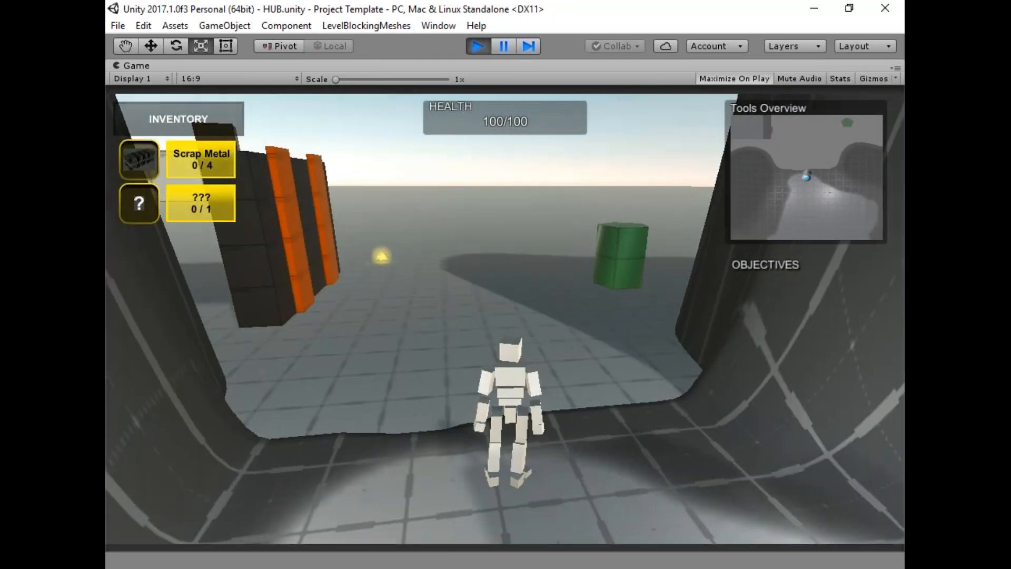
left_click(477, 46)
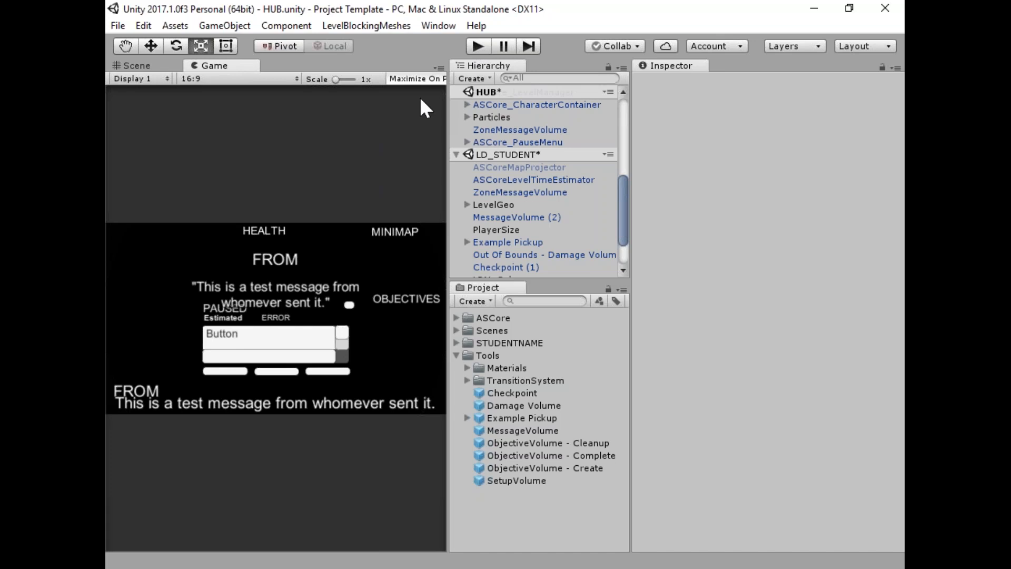
left_click(132, 65)
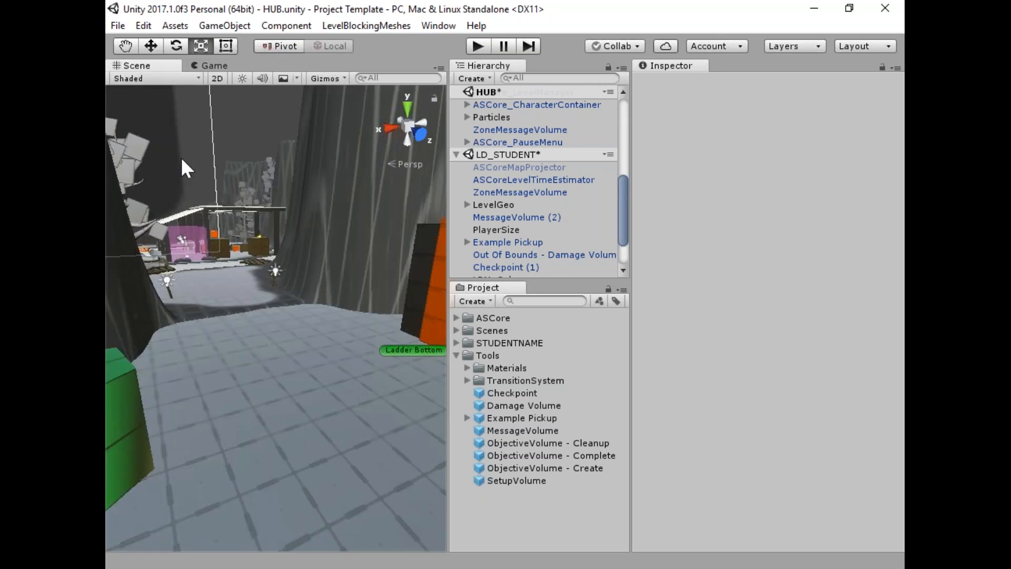
Move MessageVolume (2) back toward the hub to Z 24.57.
right_click_drag(217, 289, 336, 319)
scroll(507, 201, "down", 3)
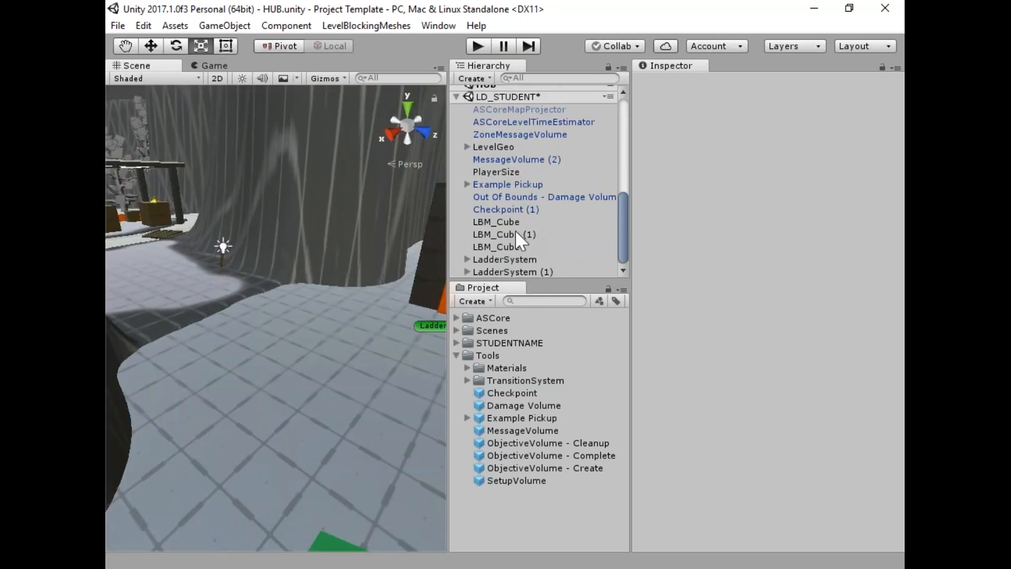
left_click(524, 157)
left_click(150, 48)
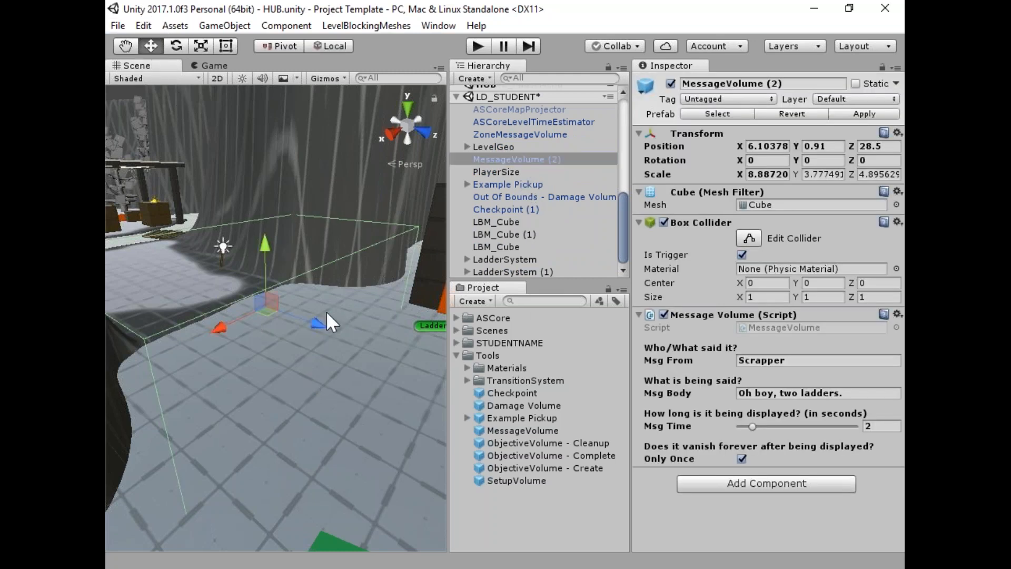
left_click_drag(318, 323, 222, 304)
right_click_drag(222, 304, 310, 390)
right_click_drag(267, 356, 226, 358)
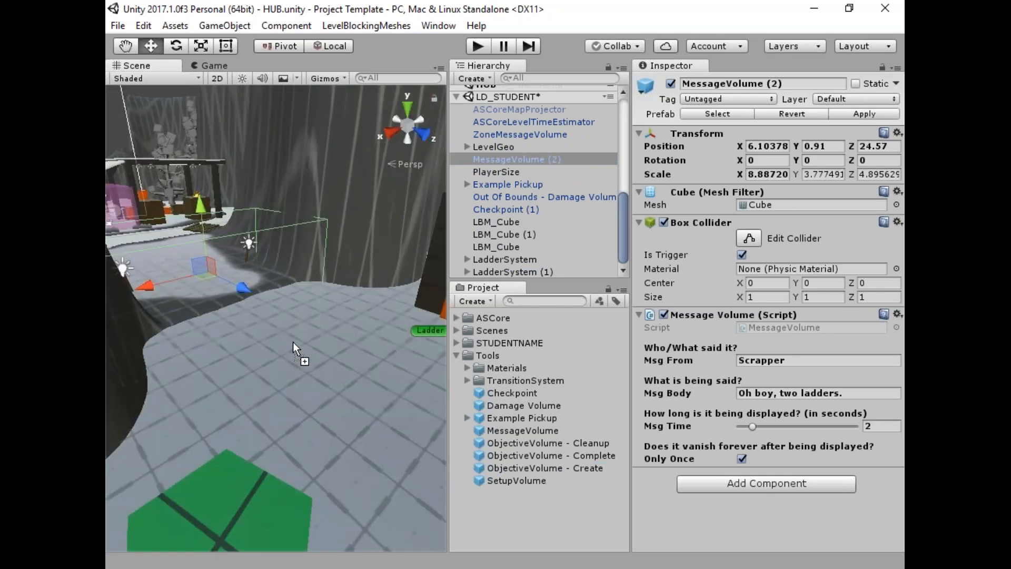
Place an ObjectiveVolume - Create prefab in front of the hub passage and scale it to about 8.80 × 3.54 × 2.71.
left_click_drag(293, 342, 293, 332)
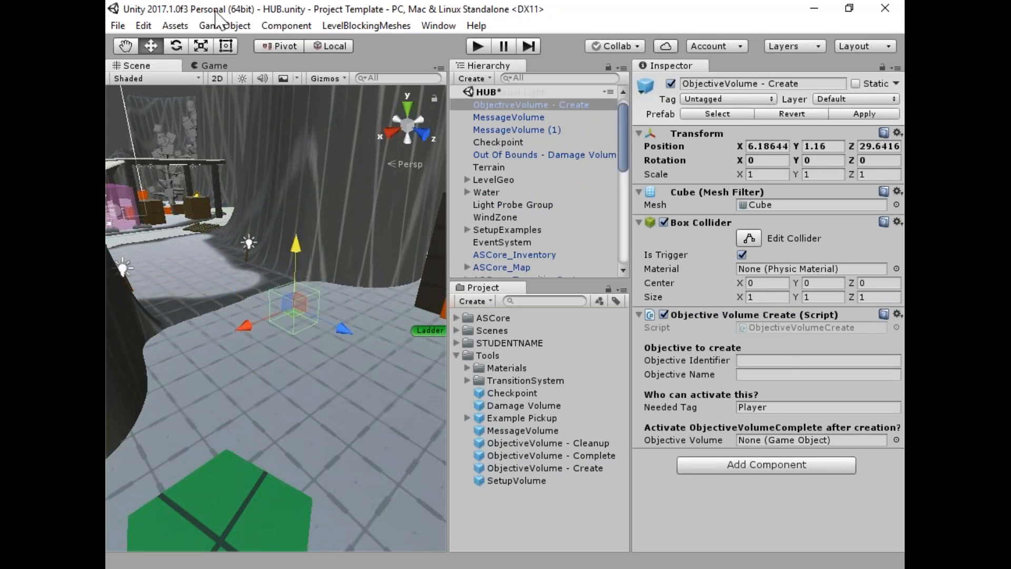
key("r")
left_click_drag(239, 326, 478, 230)
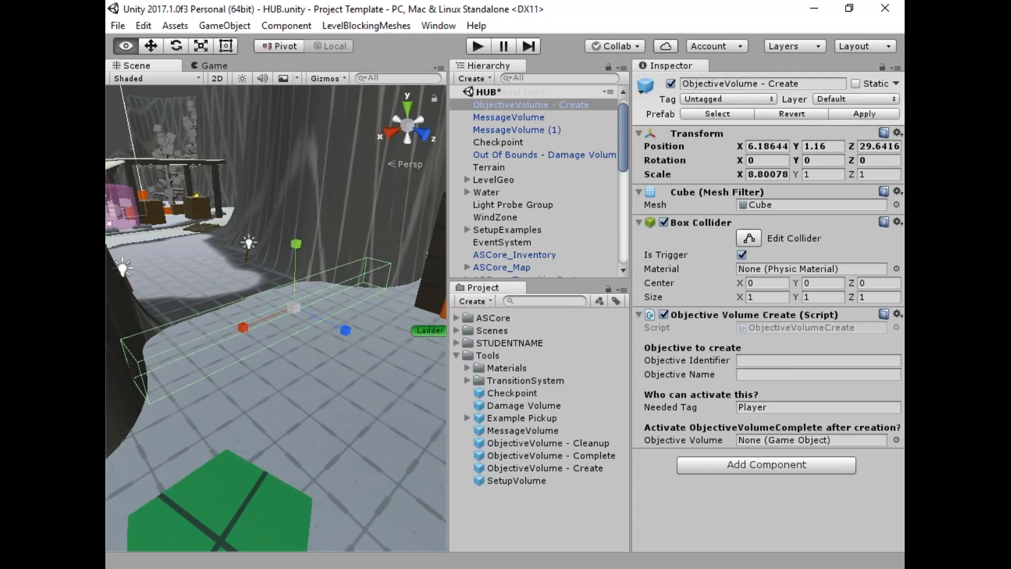
right_click_drag(300, 295, 347, 300)
left_click_drag(348, 307, 416, 316)
left_click_drag(282, 233, 279, 94)
Move ObjectiveVolume - Create to Y 1.57 and Z 29.55, and widen its X scale to about 11.97 to span the passage.
left_click(151, 46)
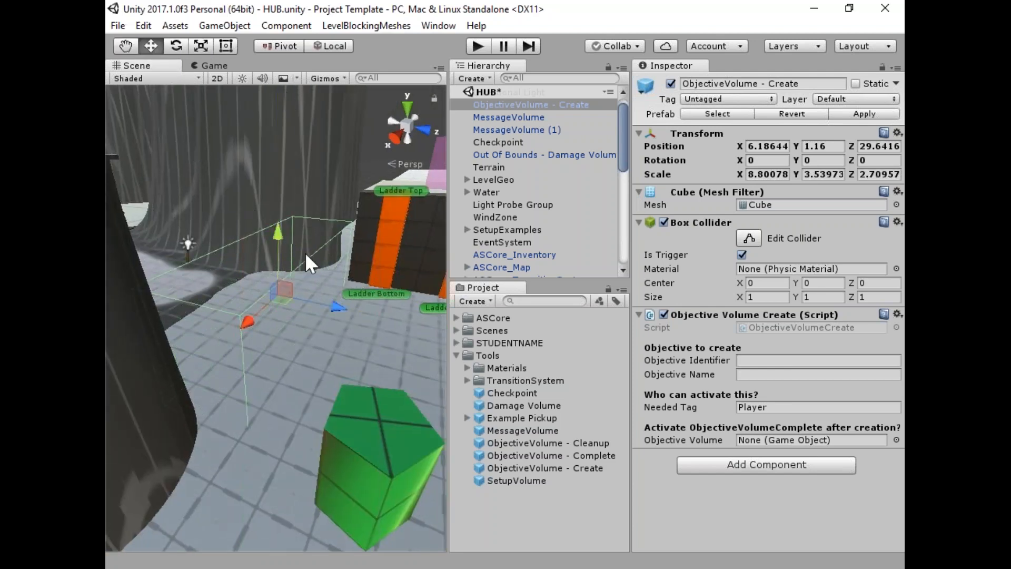
left_click_drag(280, 241, 276, 219)
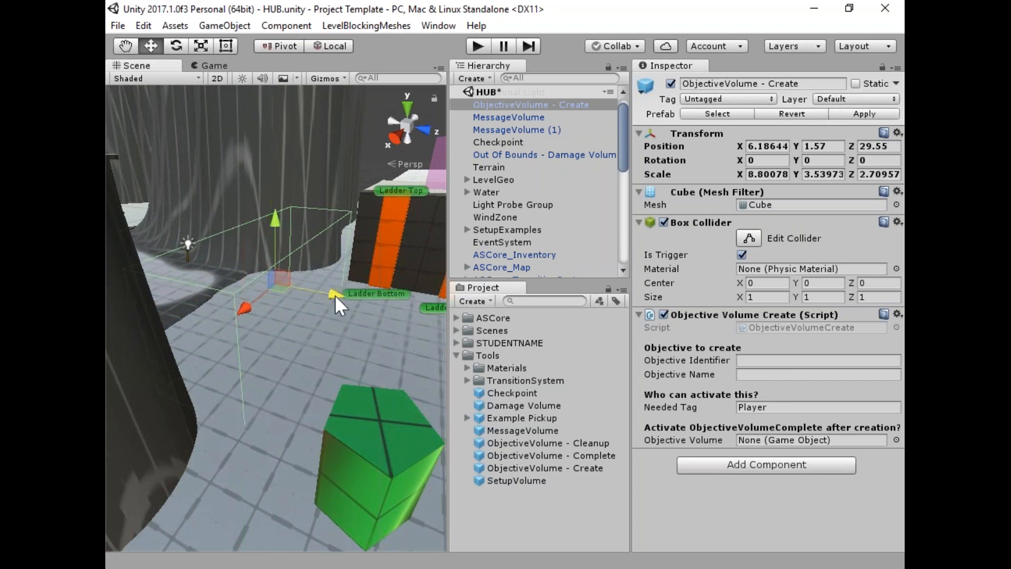
left_click_drag(334, 296, 333, 294)
right_click_drag(334, 295, 400, 291)
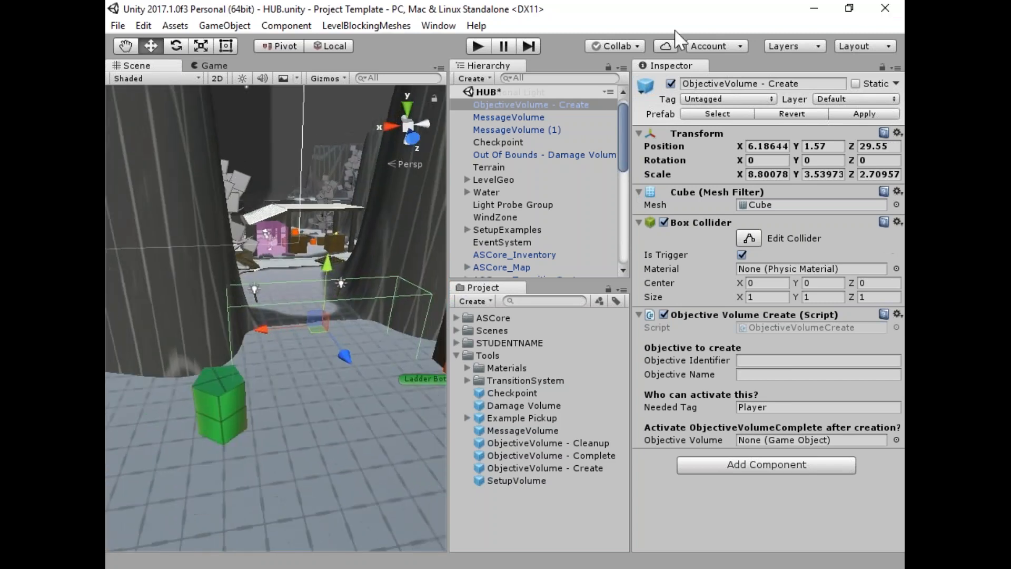
left_click(200, 46)
left_click_drag(260, 324, 237, 333)
mouse_move(229, 267)
right_mouse_down()
mouse_move(235, 276)
mouse_move(226, 262)
right_mouse_up()
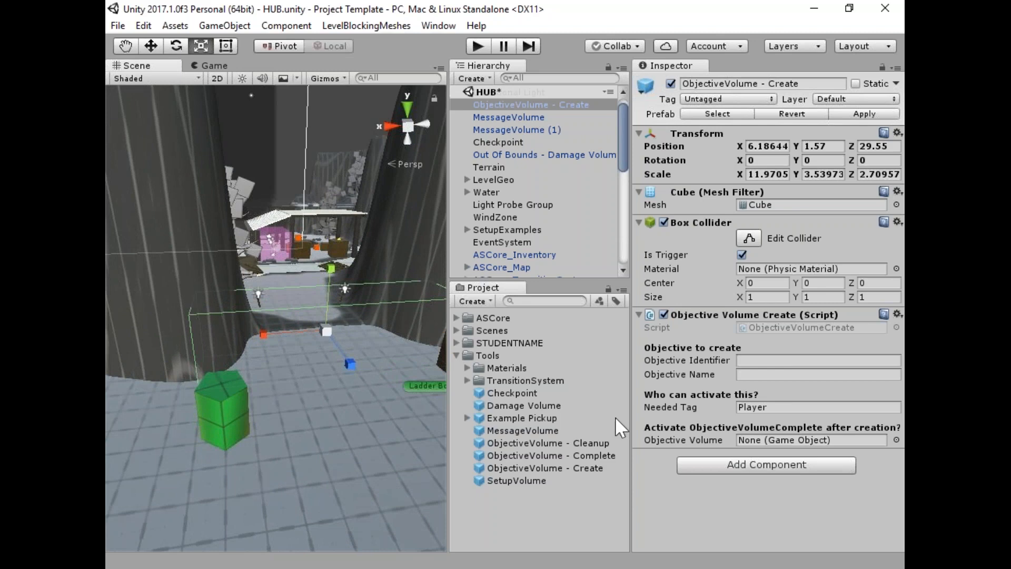
Move ObjectiveVolume - Create from the HUB scene into LD_STUDENT, between ZoneMessageVolume and LevelGeo.
left_click(785, 361)
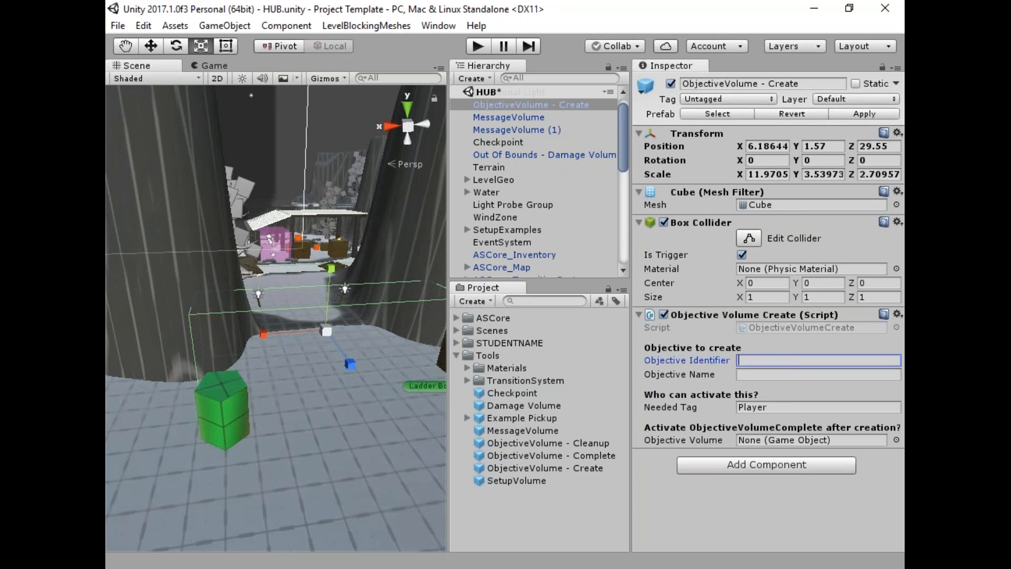
left_click(542, 105)
scroll(538, 174, "down", 5)
scroll(543, 185, "down", 5)
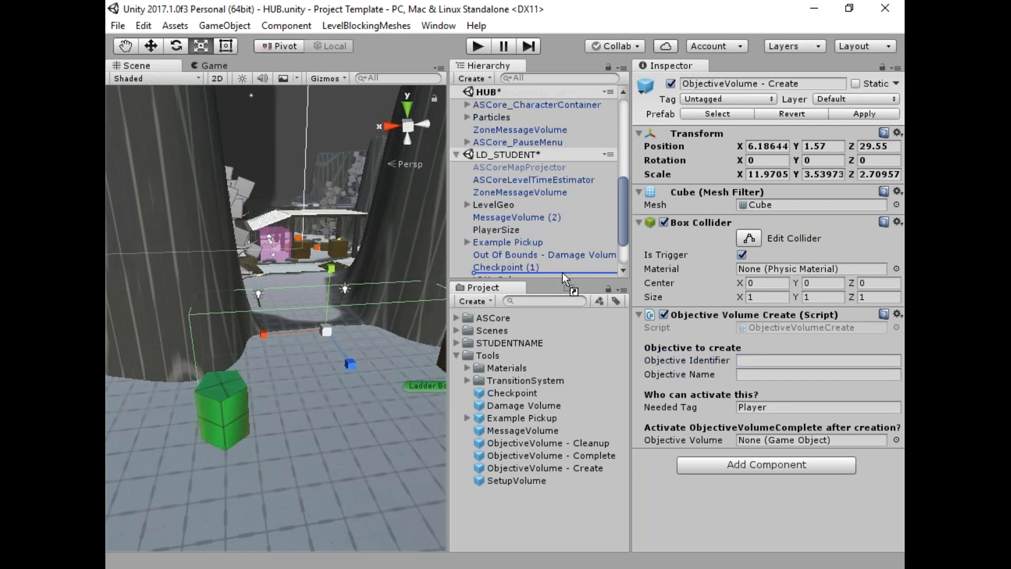
Set the created objective's identifier to "tools_ladder" and its name to "Climb to the top!".
left_click(799, 361)
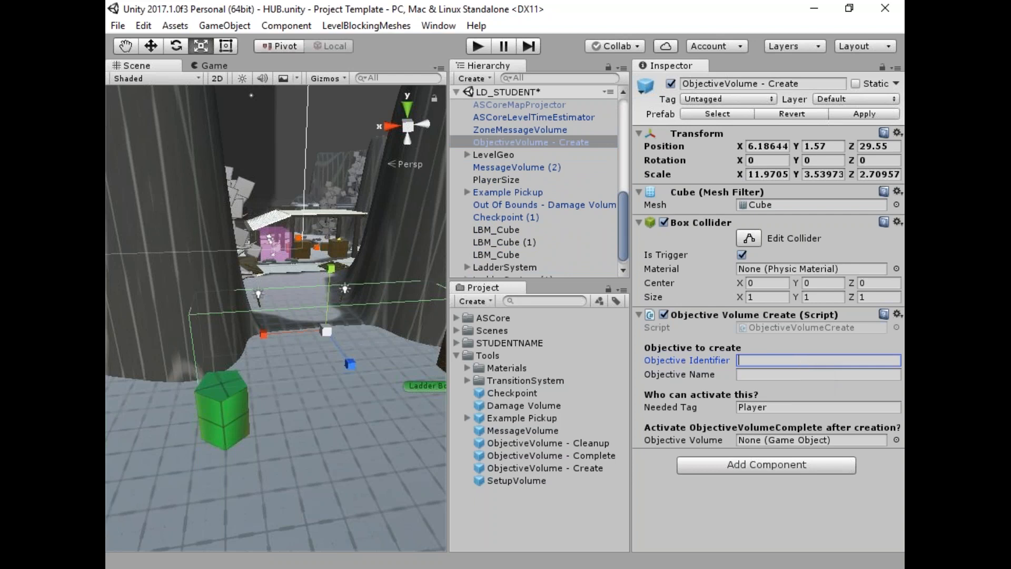
type("tools_")
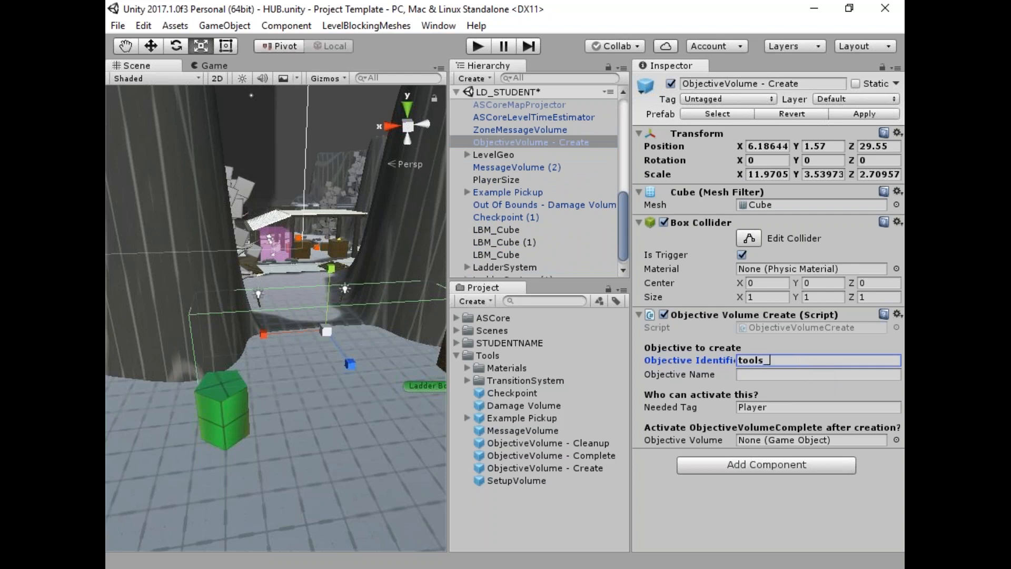
type("ladder")
left_click(764, 375)
type("C")
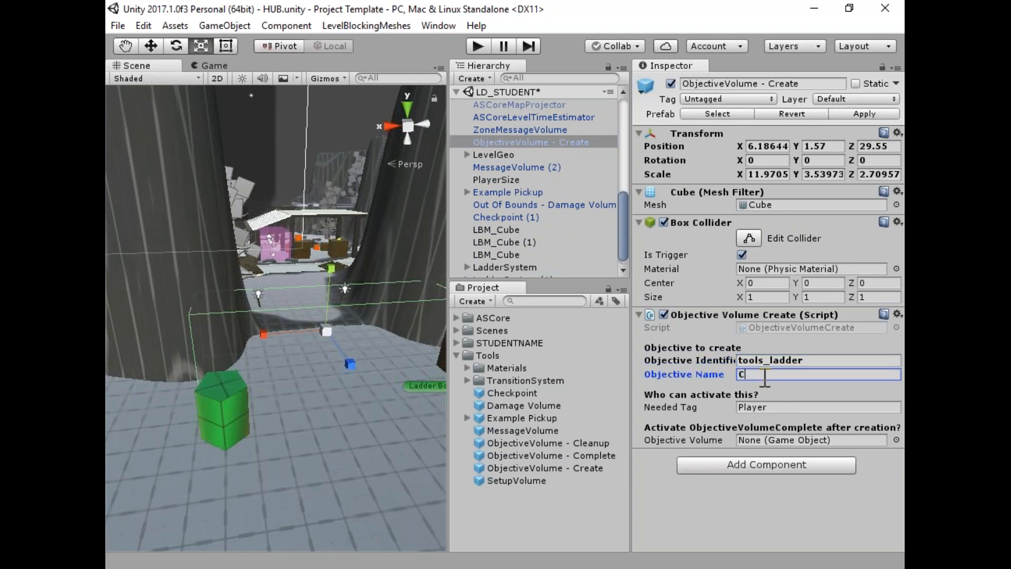
type("limb to the top!")
left_click(786, 442)
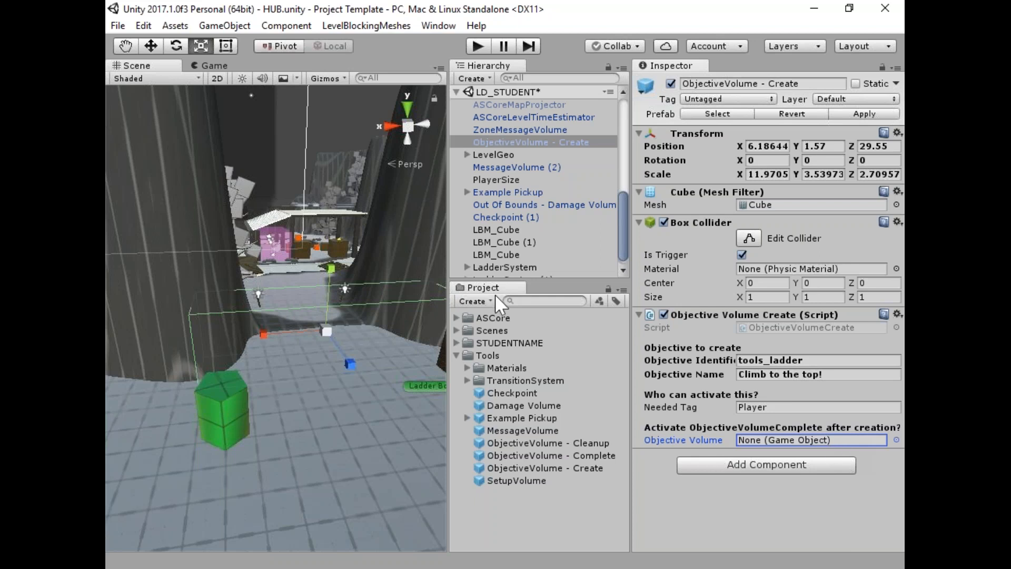
Add an ObjectiveVolume - Complete prefab to the LD_STUDENT scene, between the Out Of Bounds damage volume and Checkpoint (1).
right_click_drag(266, 301, 334, 316)
key("s")
left_click_drag(601, 455, 576, 213)
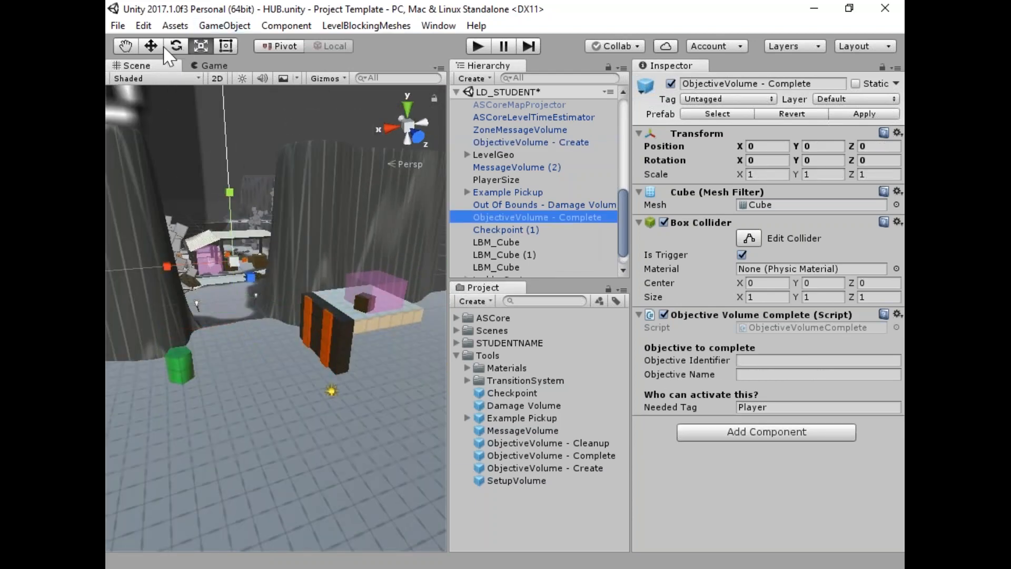
Move ObjectiveVolume - Complete onto the platform behind the ladder tops, at X -0.83, Y 4, Z 33.42.
key("w")
left_click_drag(251, 274, 313, 287)
right_click_drag(333, 353, 375, 320)
key("w")
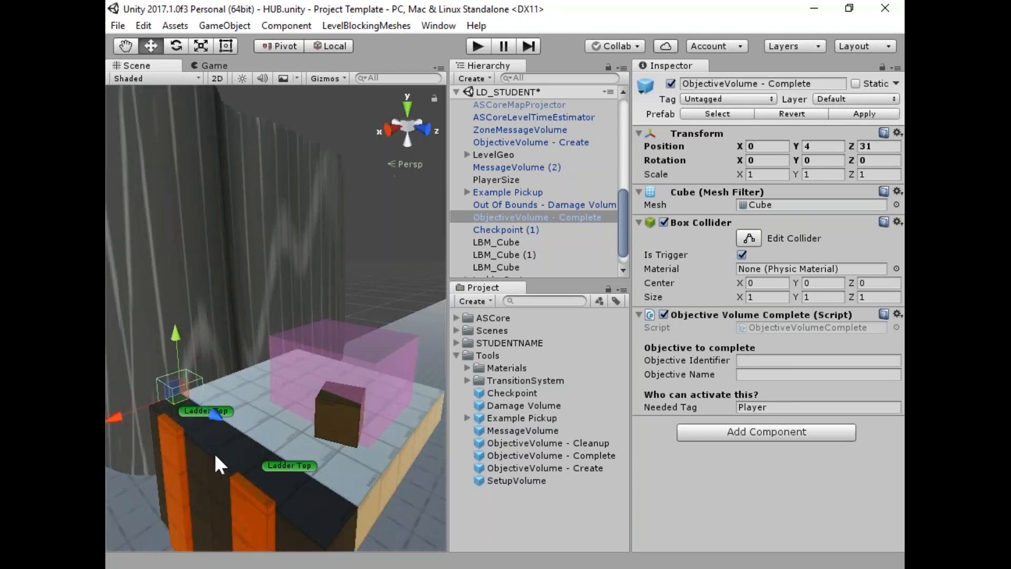
left_click_drag(221, 417, 257, 431)
left_click_drag(180, 438, 200, 435)
Stretch ObjectiveVolume - Complete along the ladder tops to a Z scale of about 7.13 and shift it to Z 33.86.
left_click(201, 46)
left_click_drag(301, 439, 248, 1)
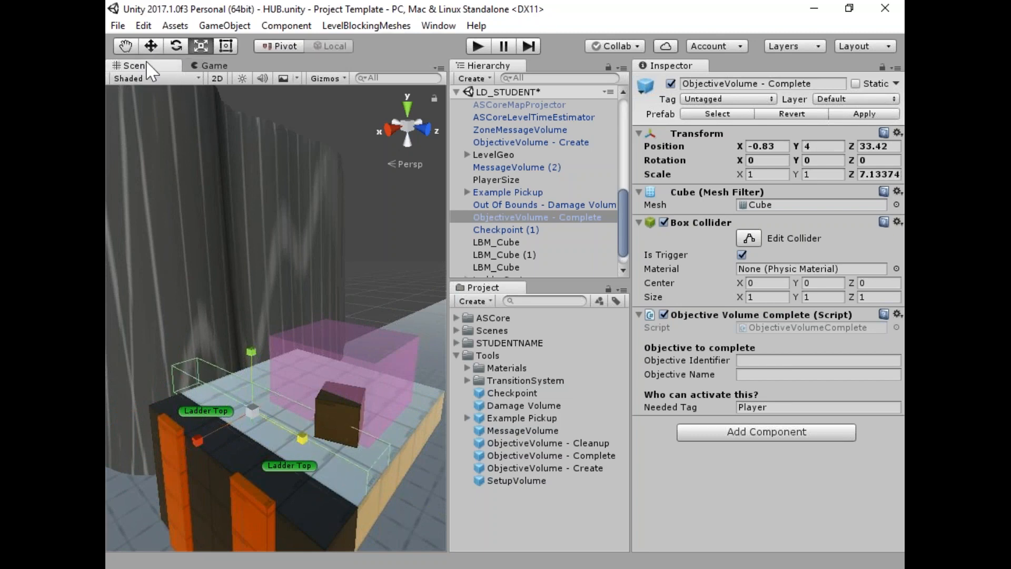
key("w")
left_click_drag(316, 441, 298, 422)
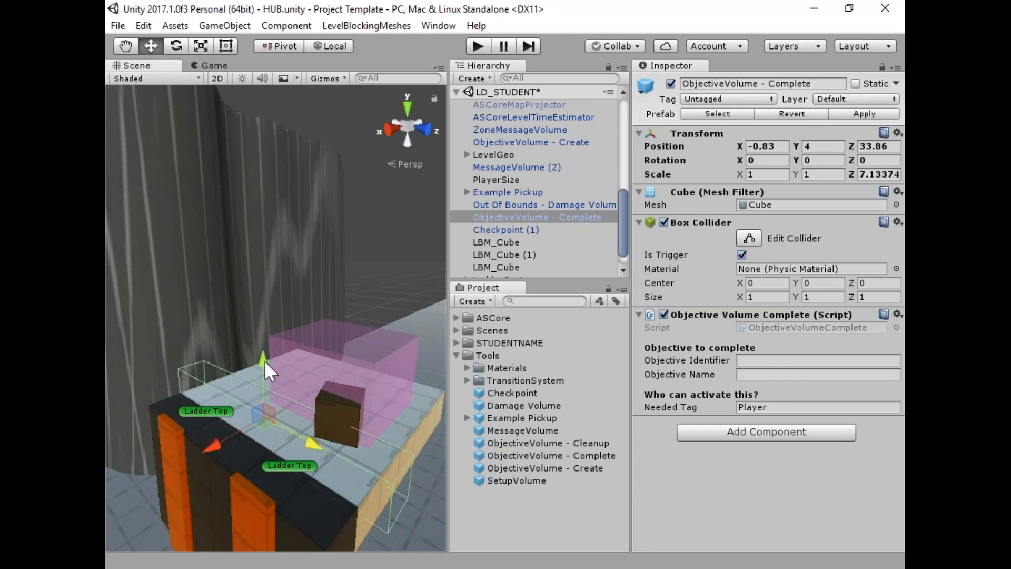
Resize ObjectiveVolume - Complete to about 1.48 × 1.48 × 5.81 and position it at X -0.23, Y 5.01, Z 34.05.
left_click_drag(265, 361, 262, 348)
left_click(194, 48)
mouse_move(260, 400)
left_mouse_down()
mouse_move(266, 377)
mouse_move(268, 391)
left_mouse_up()
left_click_drag(313, 424, 227, 339)
left_click(151, 50)
scroll(227, 339, "down", 3)
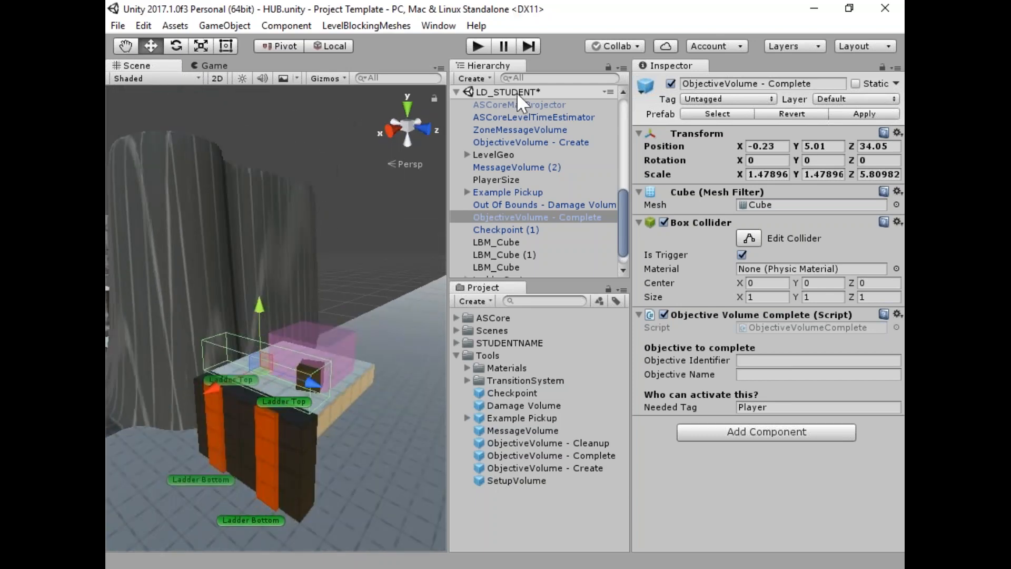
Copy the identifier "tools_ladder" from ObjectiveVolume - Create into the objective identifier of ObjectiveVolume - Complete.
left_click(759, 374)
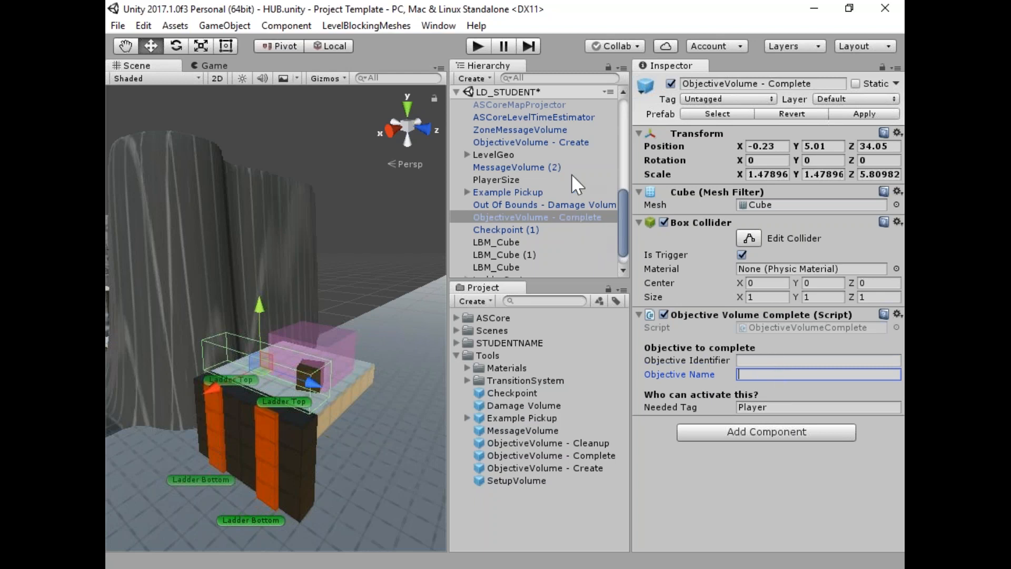
left_click(565, 142)
left_click(823, 359)
key("ctrl+c")
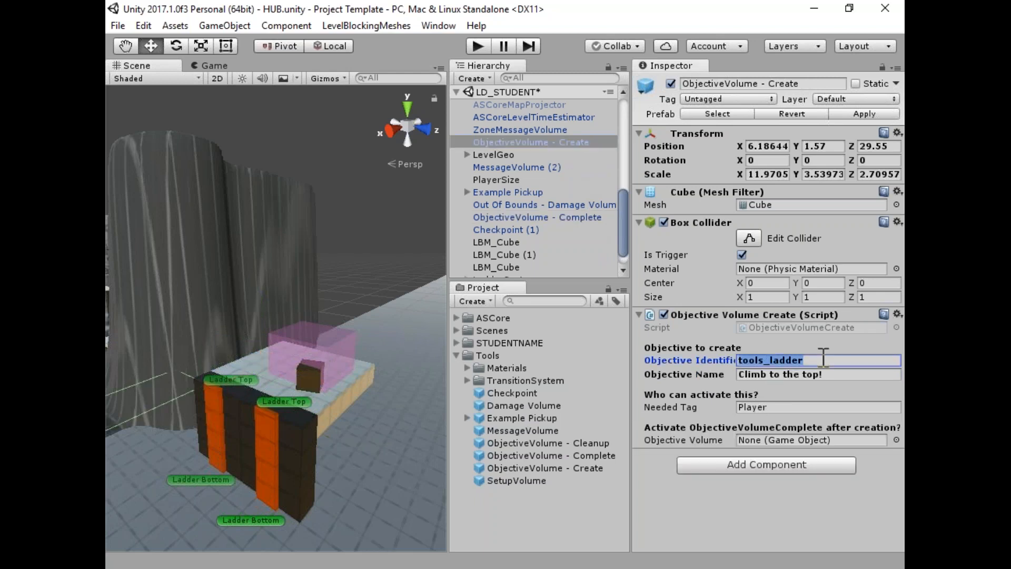
left_click(579, 218)
left_click(778, 361)
key("ctrl+v")
Reuse the objective name from ObjectiveVolume - Create in ObjectiveVolume - Complete and change it to "Climbed to the top!".
left_click(780, 375)
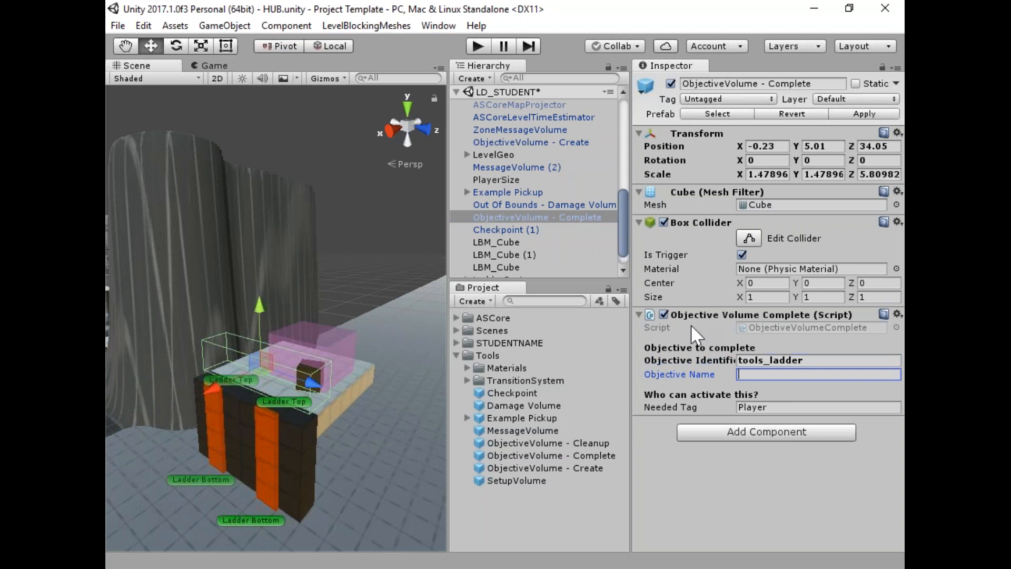
left_click(558, 150)
left_click(562, 141)
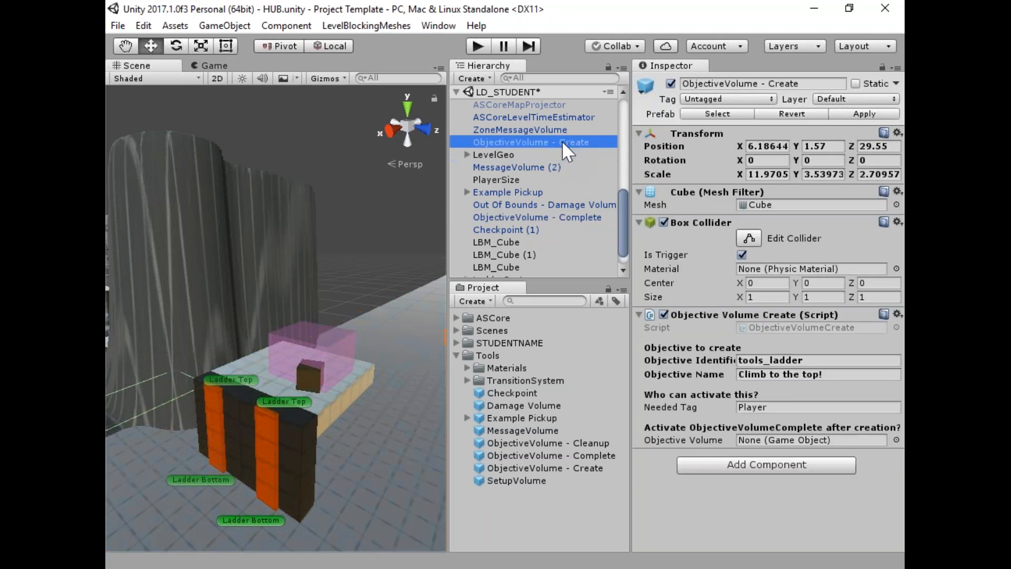
left_click(837, 375)
key("ctrl+c")
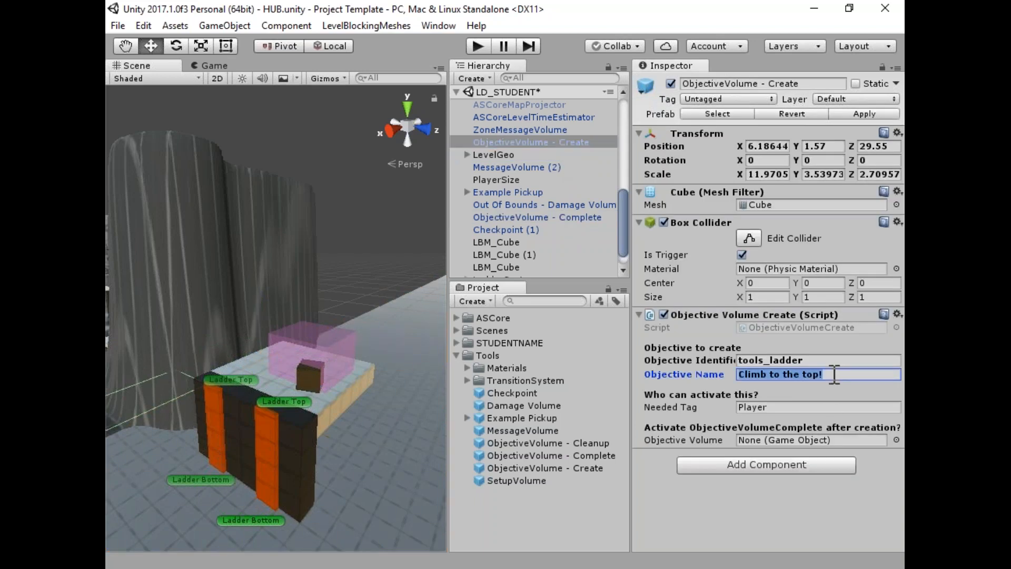
left_click(552, 217)
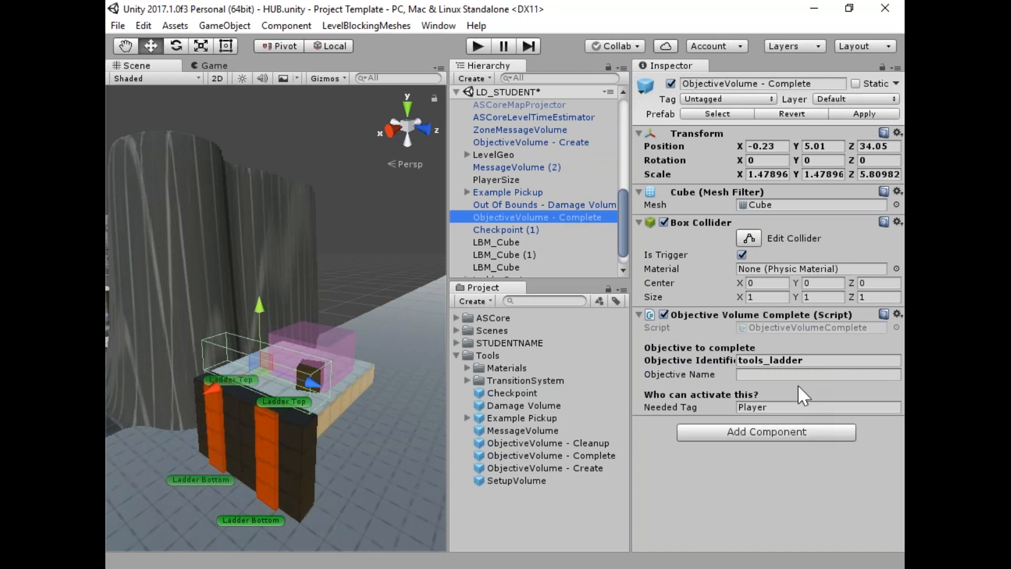
left_click(768, 375)
key("ctrl+v")
type("ed")
key("End")
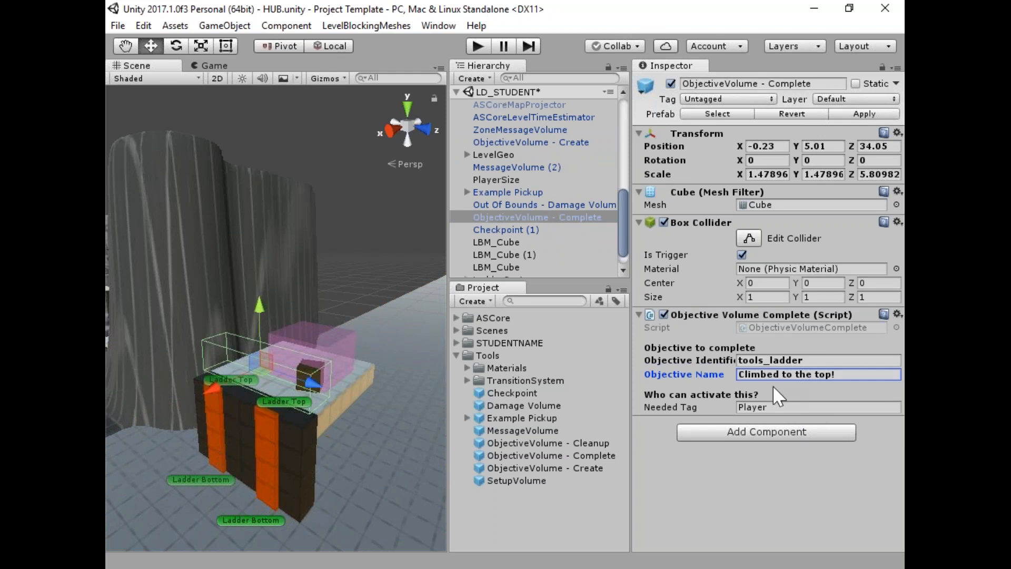
Assign ObjectiveVolume - Complete as the objective volume that ObjectiveVolume - Create activates after creation.
left_click(551, 141)
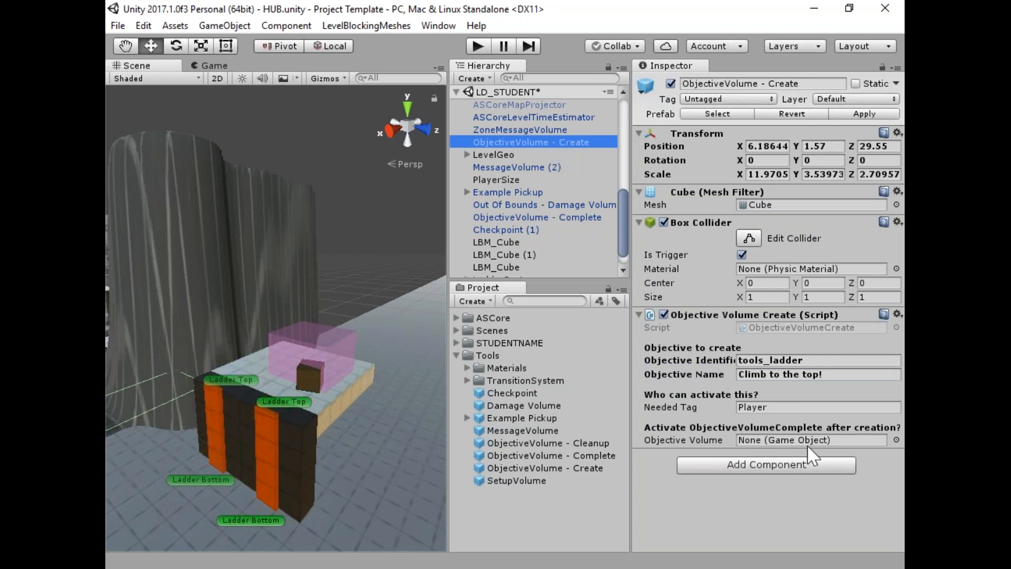
left_click_drag(552, 216, 773, 442)
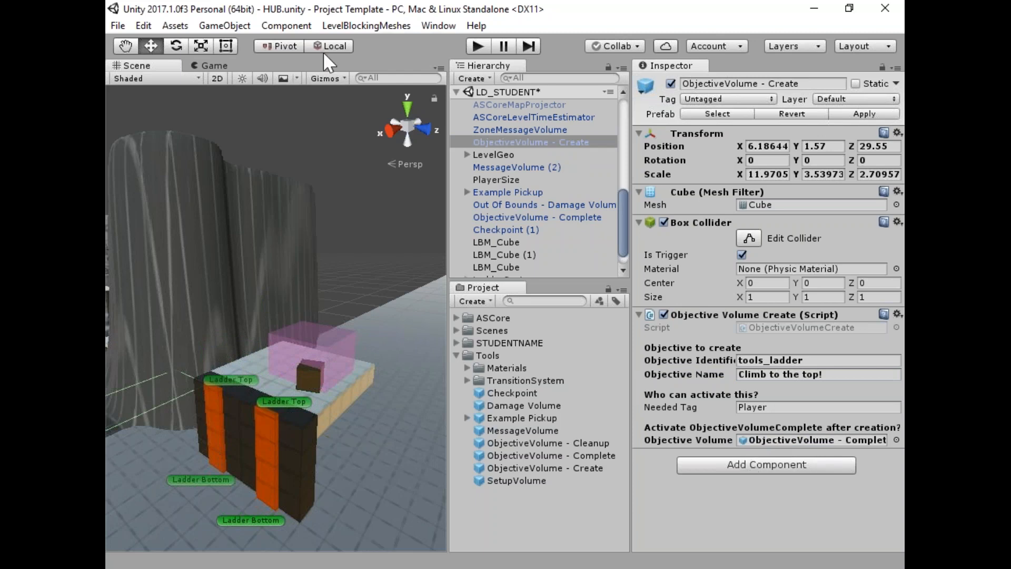
left_click_drag(364, 353, 305, 369, "alt")
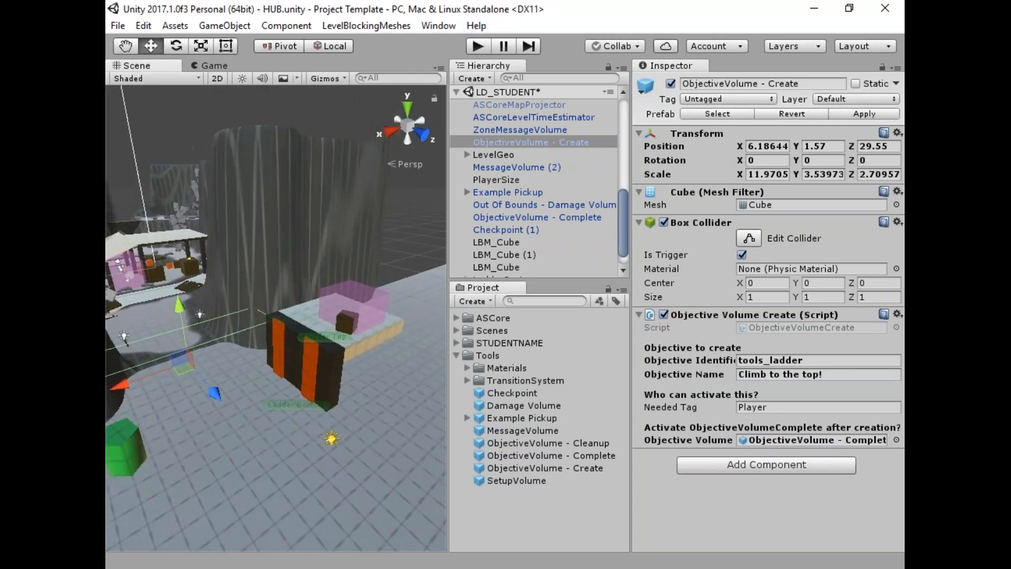
Play-test the level by running to the ladders and climbing to the platform, checking the objective's creation and completion, and stop playing.
left_click(480, 45)
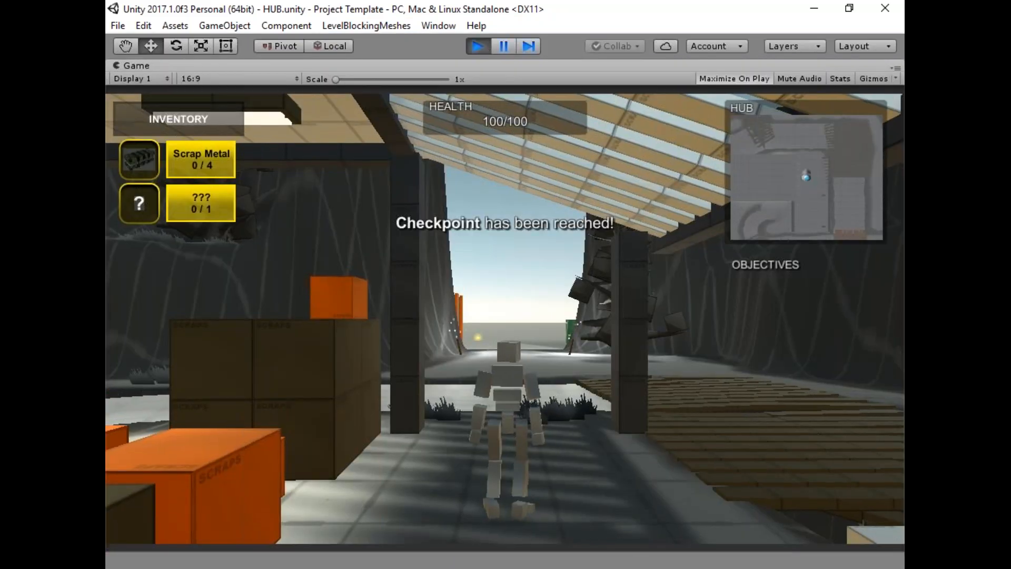
key("w")
key("w")
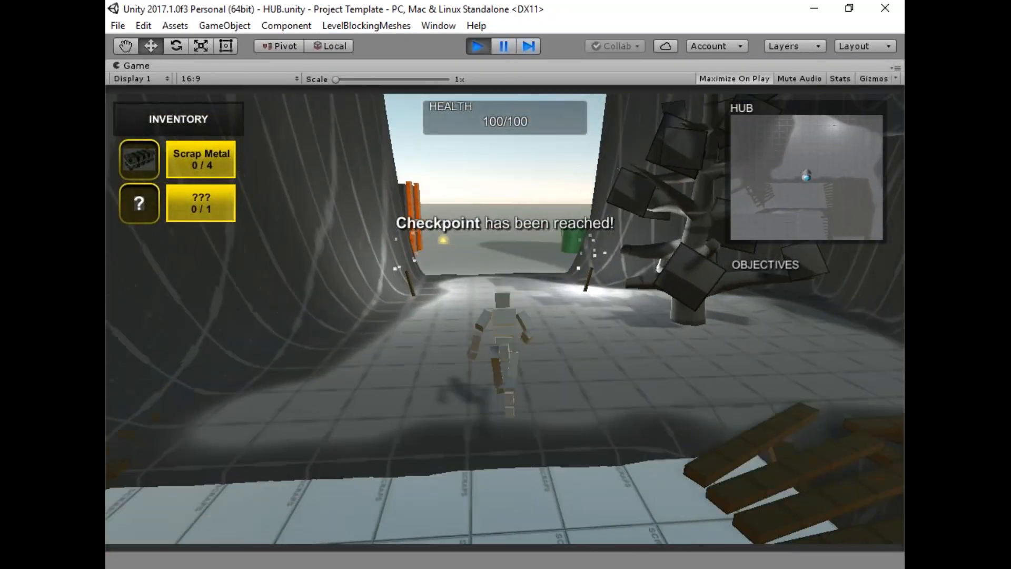
key("w")
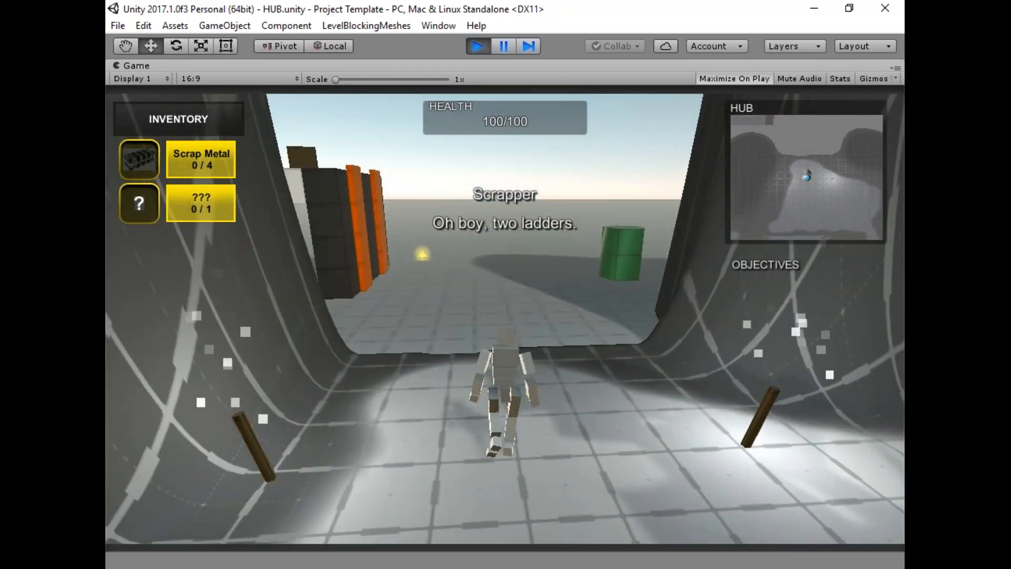
key("w")
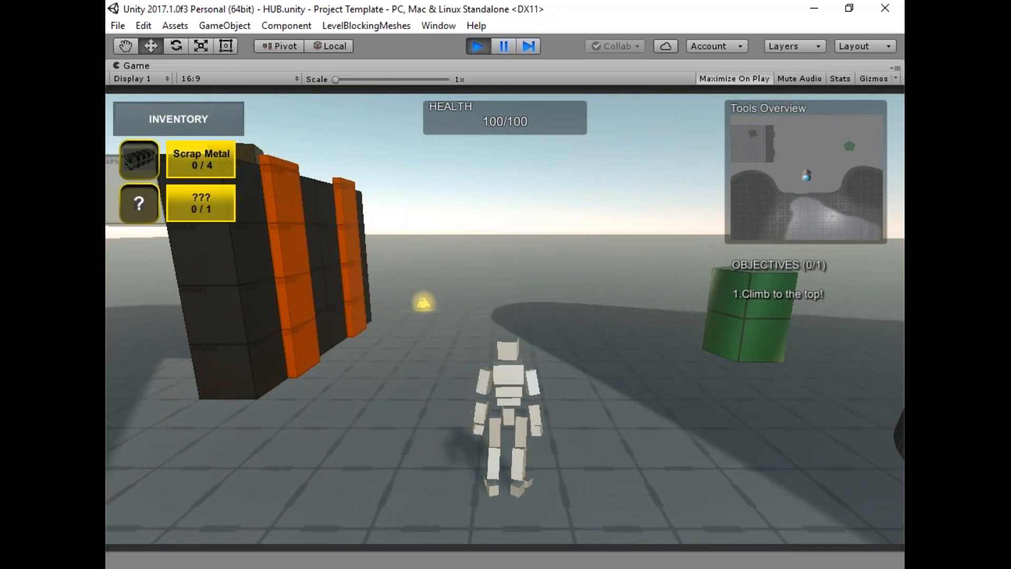
key("w")
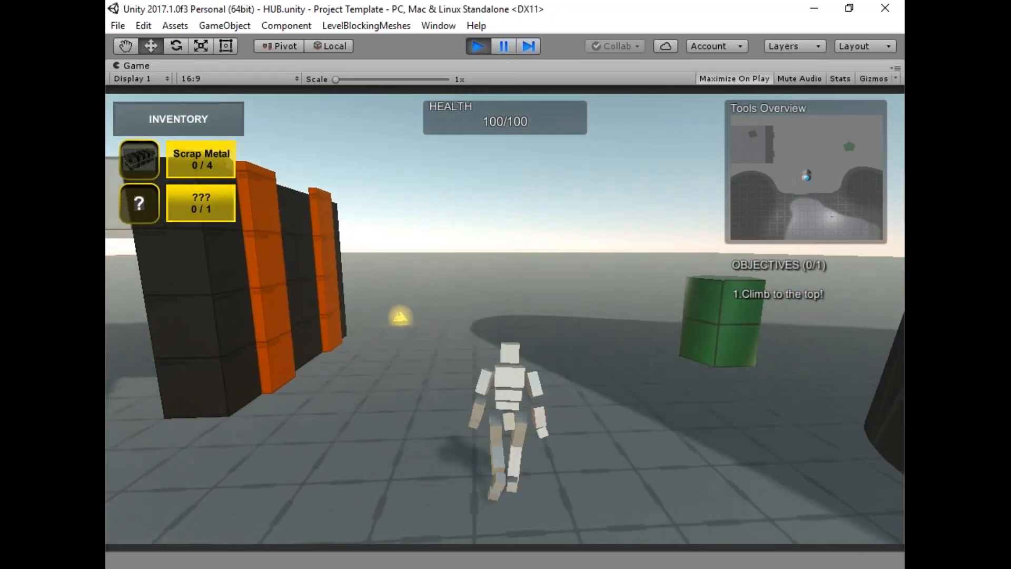
key("e")
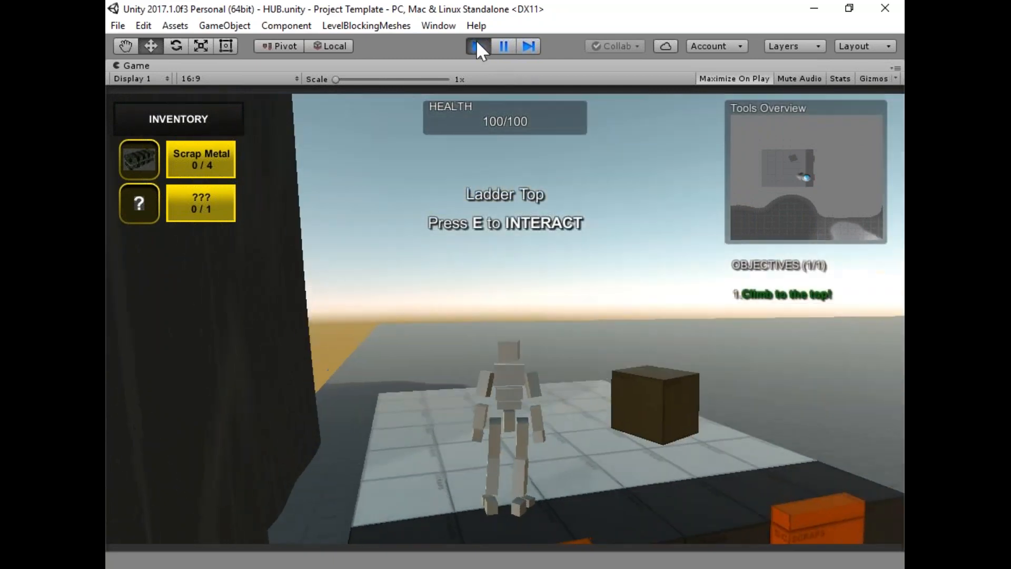
left_click(477, 42)
Shift both Ladder Top points toward the ladder edge, to local X -0.48 and X -0.55.
right_click_drag(128, 363, 182, 448)
key("w")
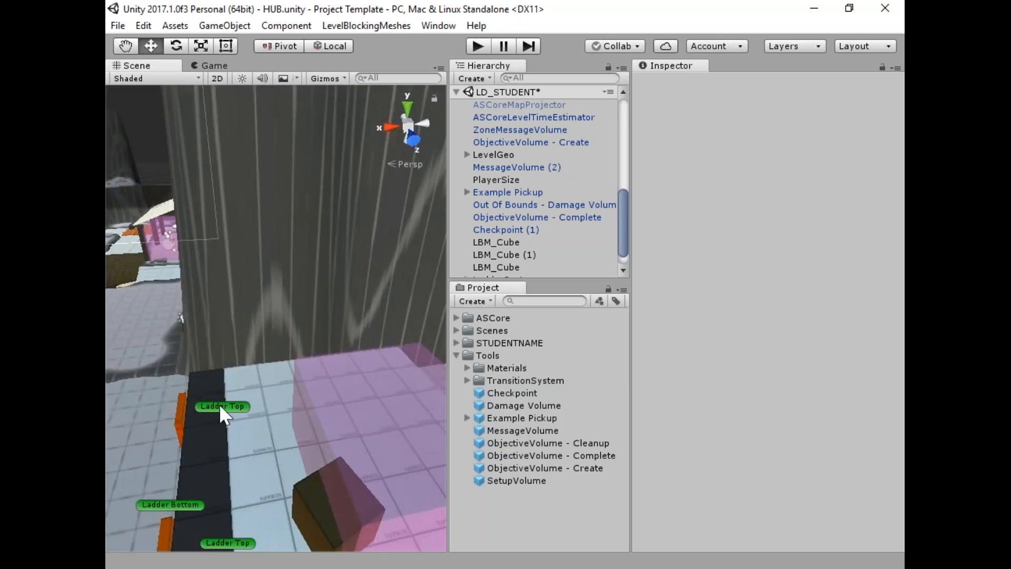
left_click(220, 405)
right_click_drag(367, 388, 227, 393)
left_click_drag(250, 390, 206, 382)
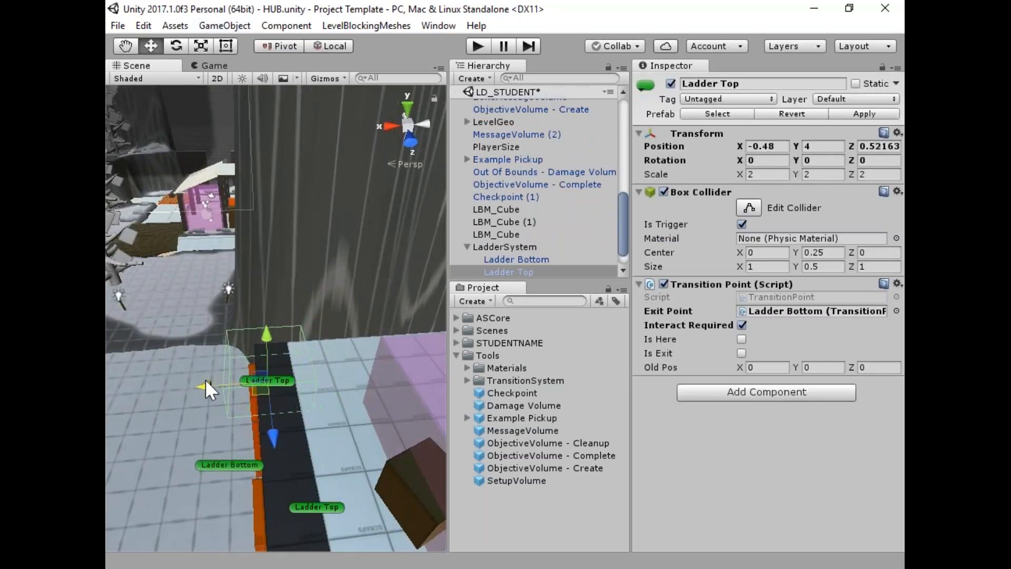
right_click_drag(313, 338, 312, 404)
left_click(309, 409)
left_click_drag(257, 425, 221, 413)
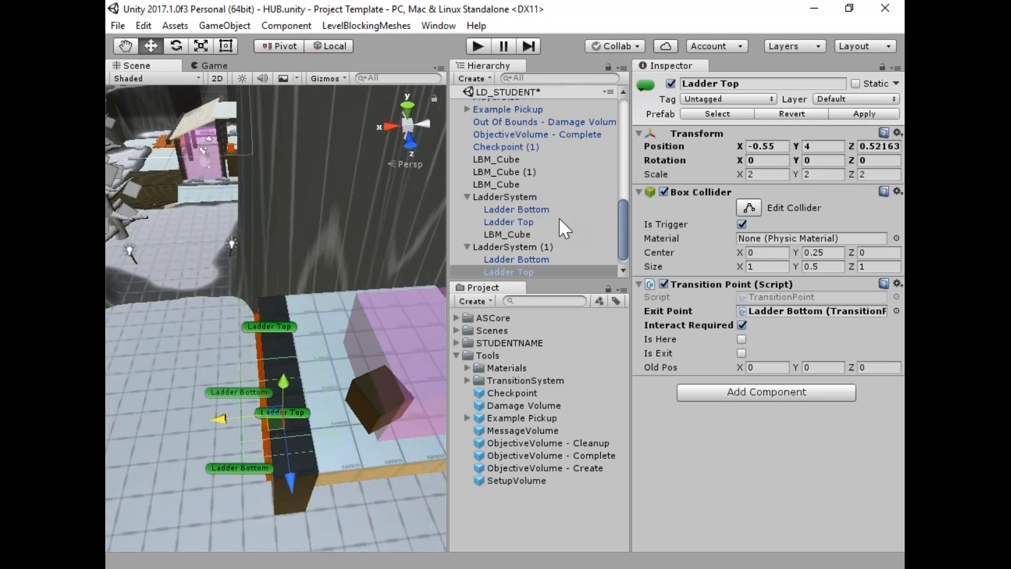
Move ObjectiveVolume - Complete away from the Ladder Top points along the platform to X -1.22.
left_click(512, 199)
scroll(533, 180, "up", 4)
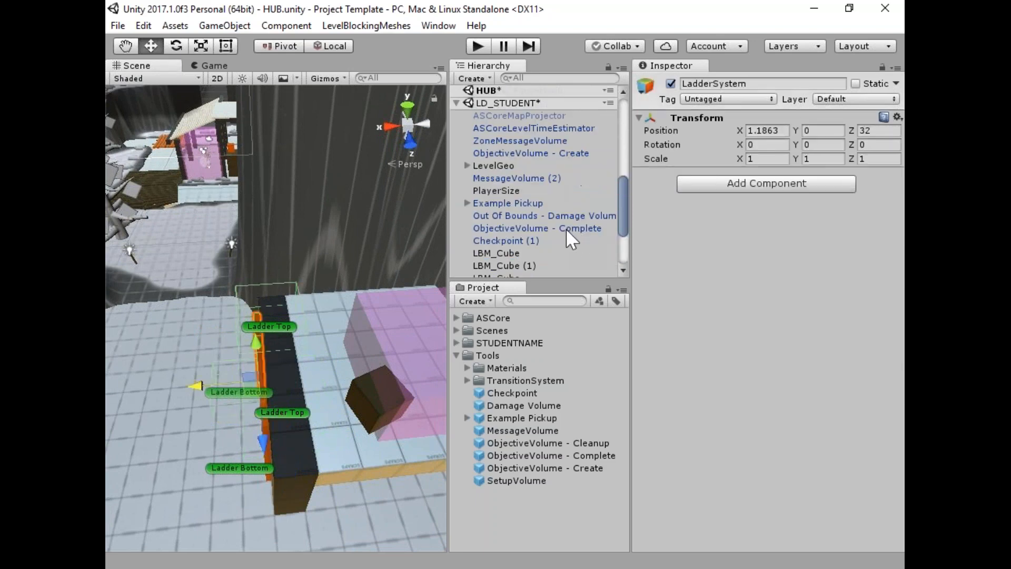
left_click(566, 228)
left_click_drag(261, 343, 271, 346)
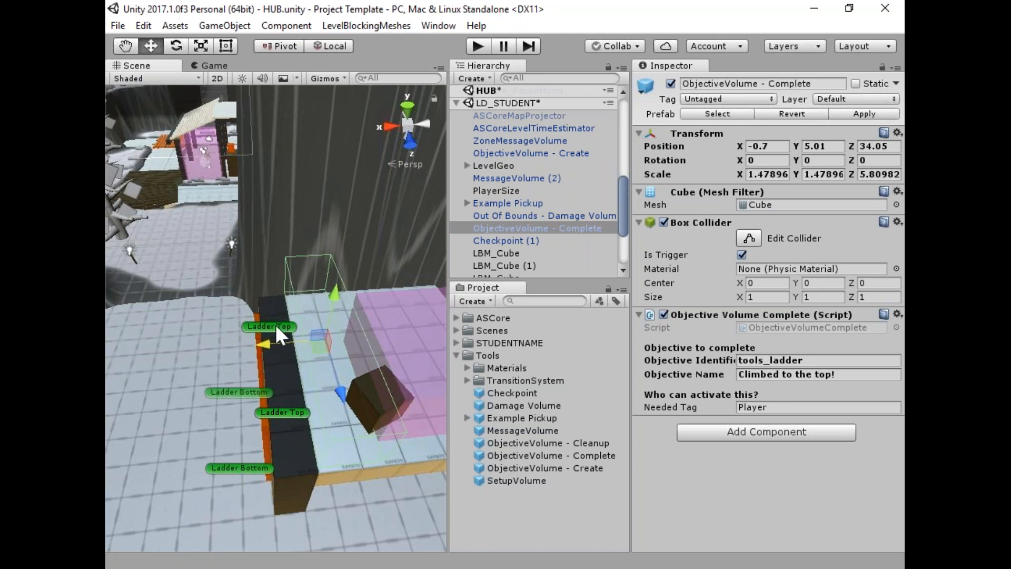
left_click(277, 332)
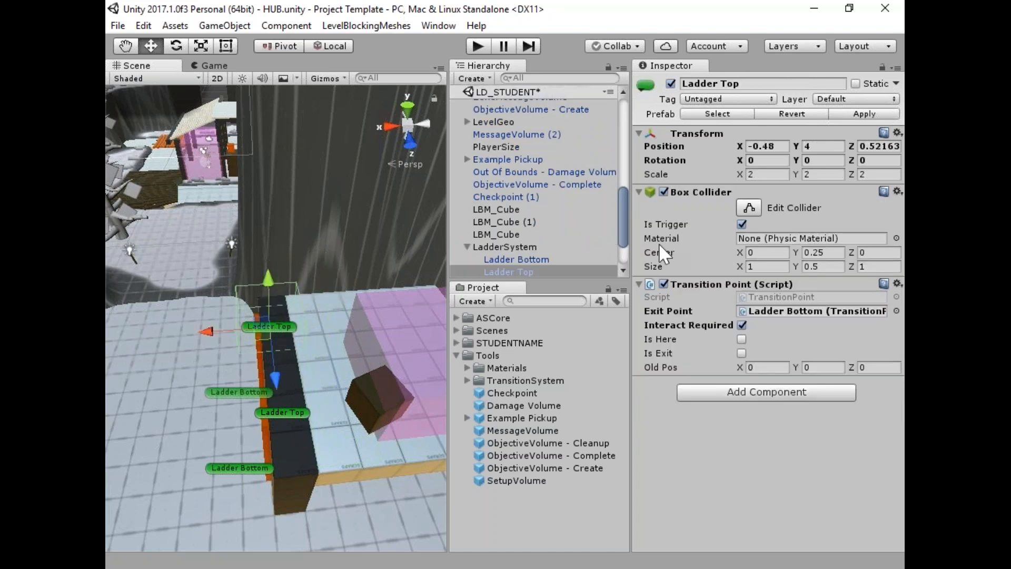
left_click(557, 184)
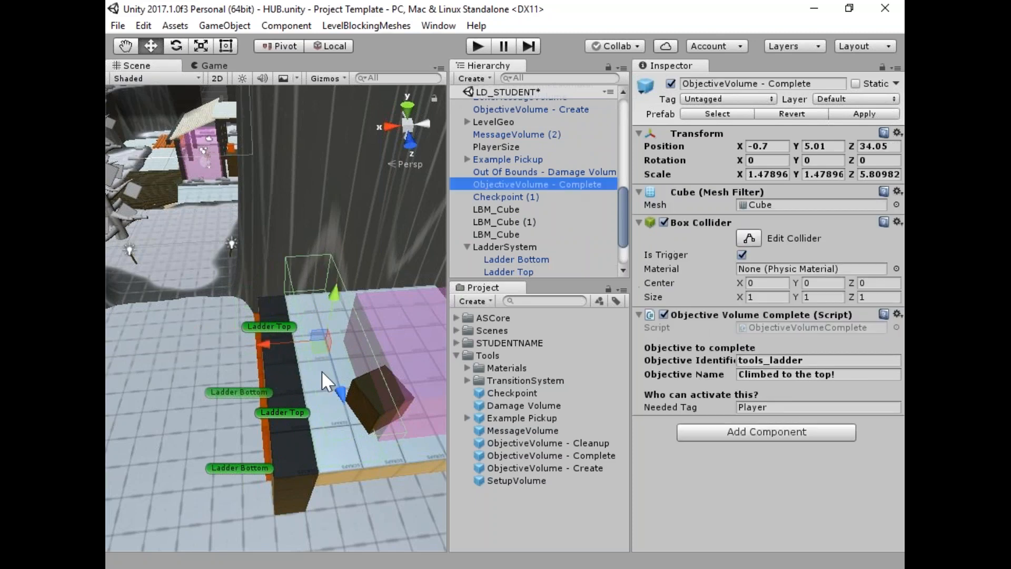
left_click_drag(276, 339, 282, 340)
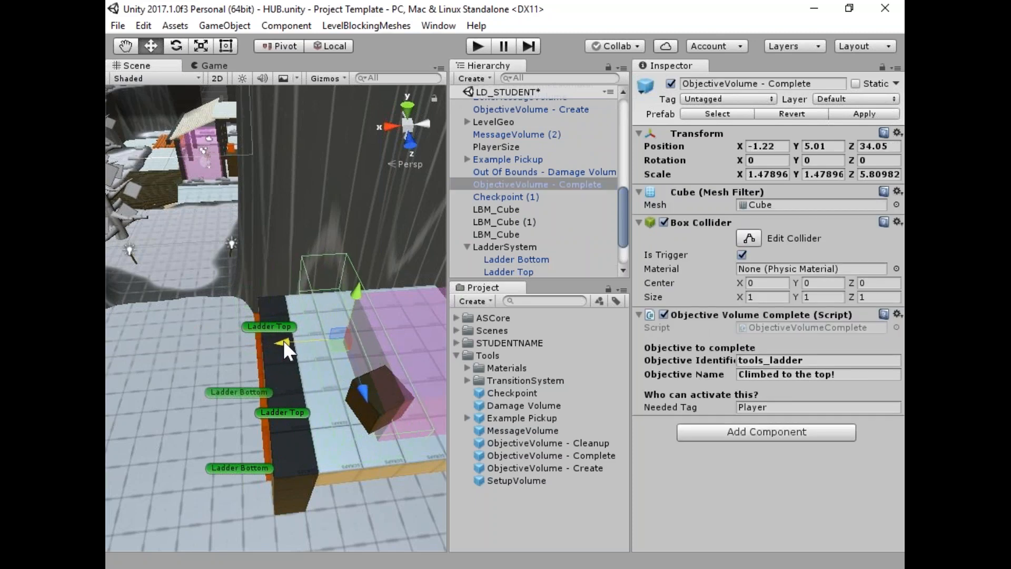
Play-test the ladder climb again, walk onto the platform to check when the objective completes, and stop playing.
left_click(476, 48)
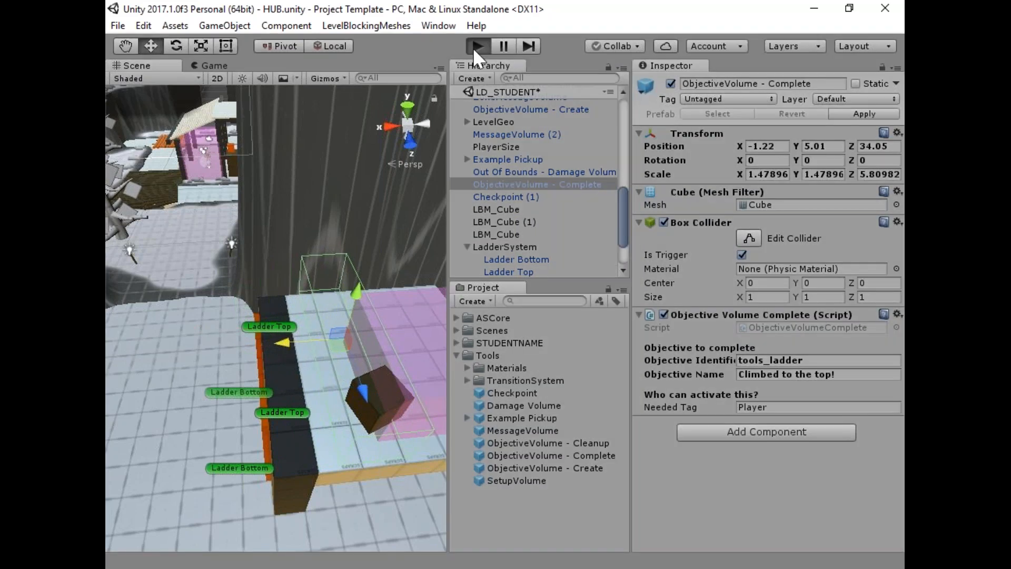
key("w")
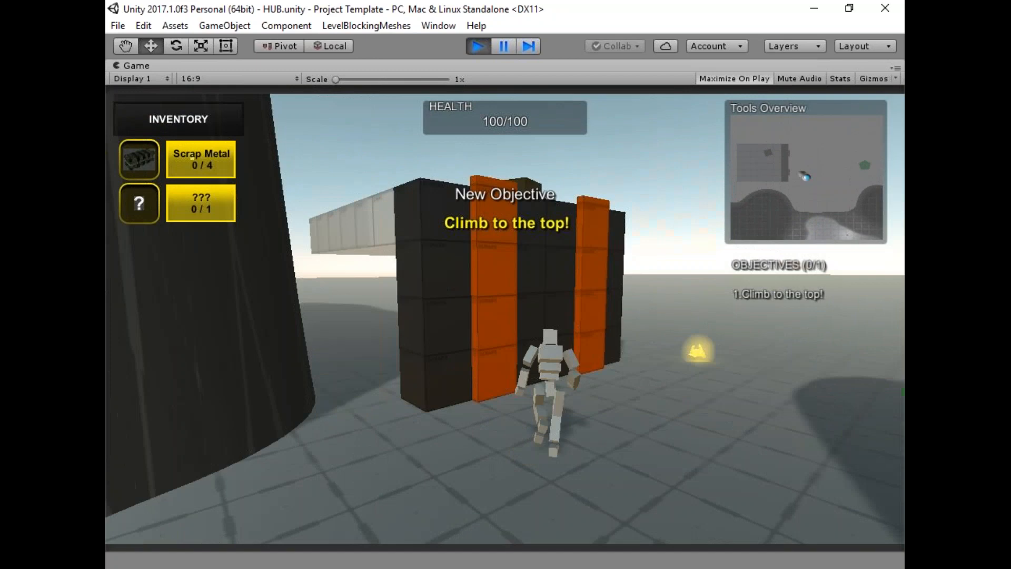
key("e")
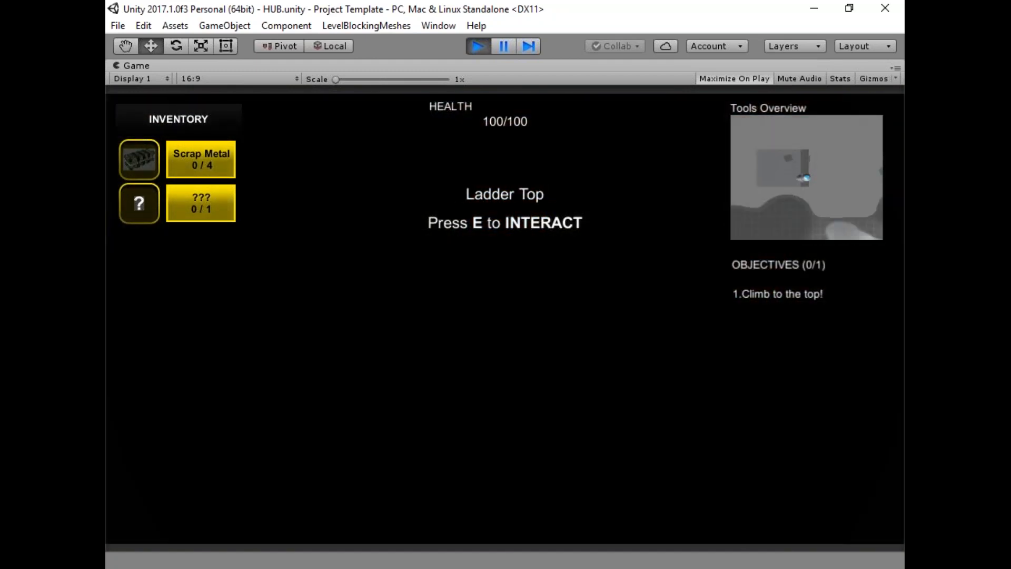
key("w")
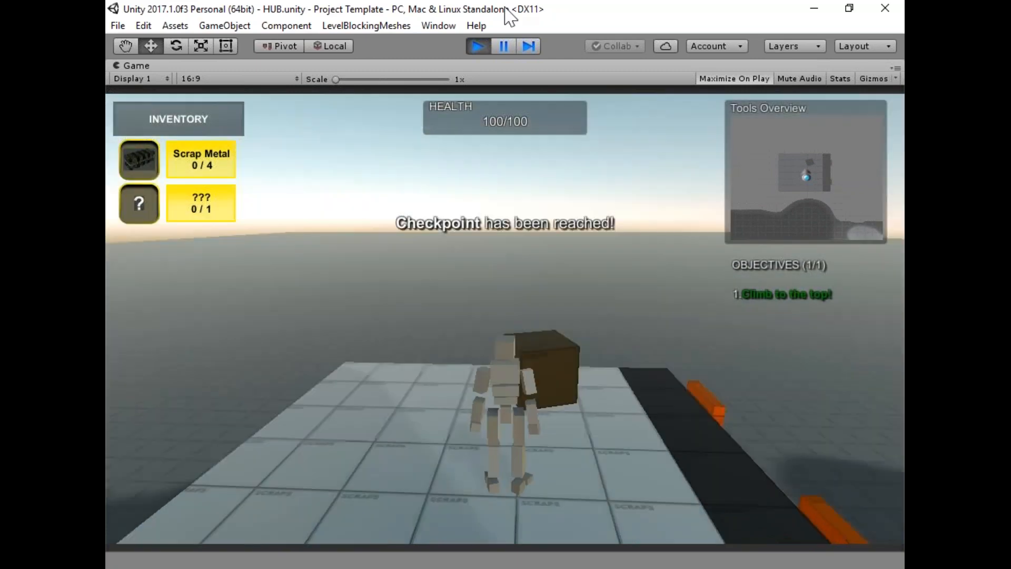
left_click(477, 47)
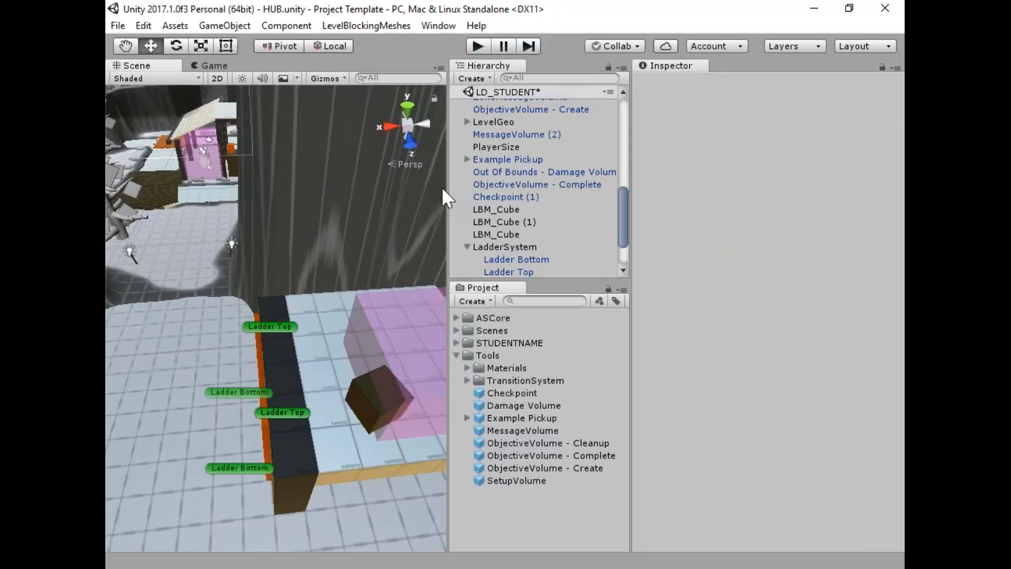
Enlarge the scene view, collapse the HUB scene's objects, and make LD_STUDENT the active scene.
left_click_drag(450, 191, 506, 201)
right_click_drag(430, 315, 548, 209)
key("a")
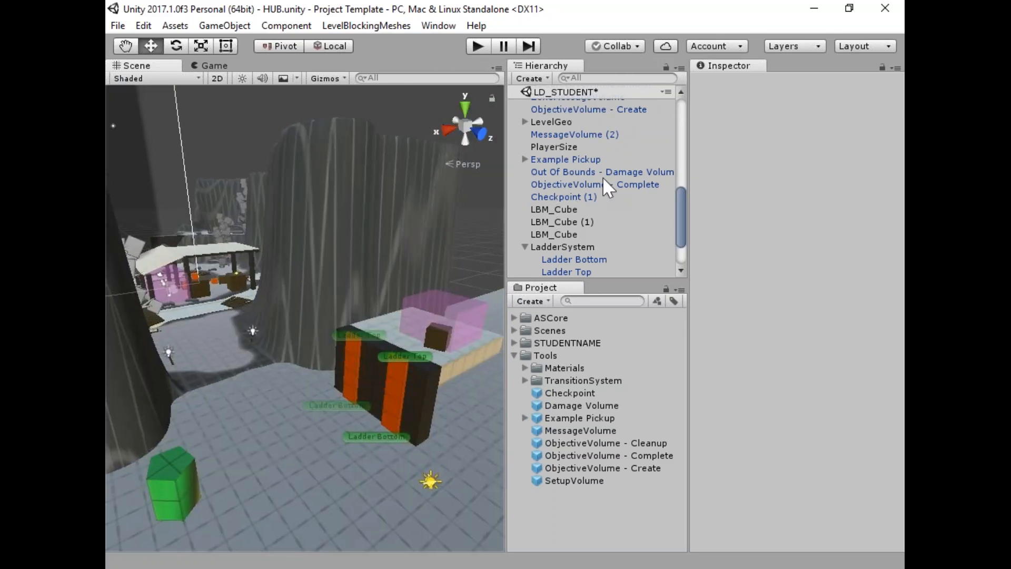
scroll(604, 178, "up", 10)
left_click(514, 91)
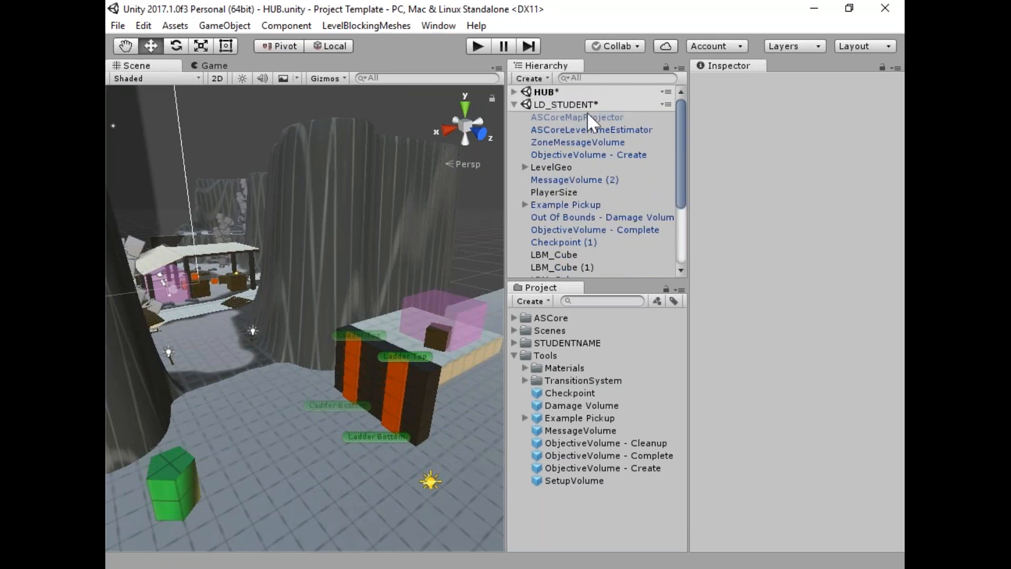
right_click(587, 112)
left_click(603, 116)
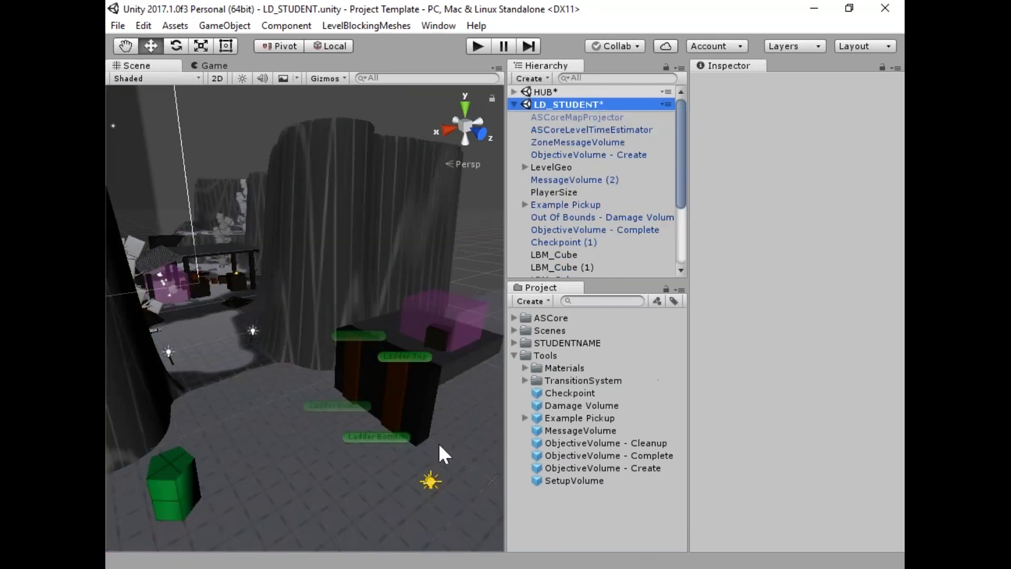
Add a SetupVolume prefab to the floor near the ladders, raise it to Y 1.19, and scale it to about 11.03 × 6.52 × 6.52.
left_click_drag(580, 479, 239, 395)
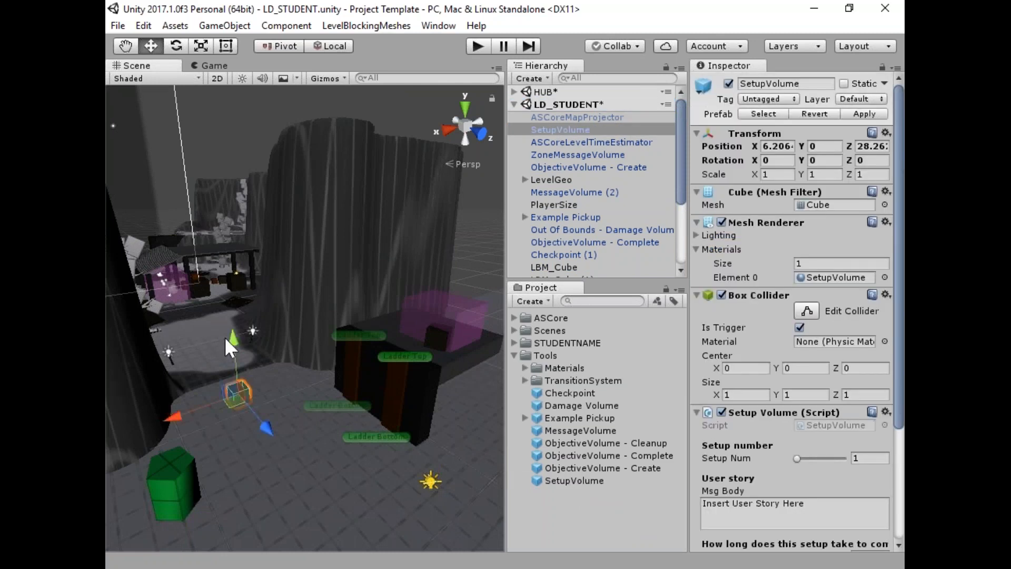
left_click(200, 49)
right_click_drag(316, 287, 295, 319)
left_click_drag(317, 303, 564, 79)
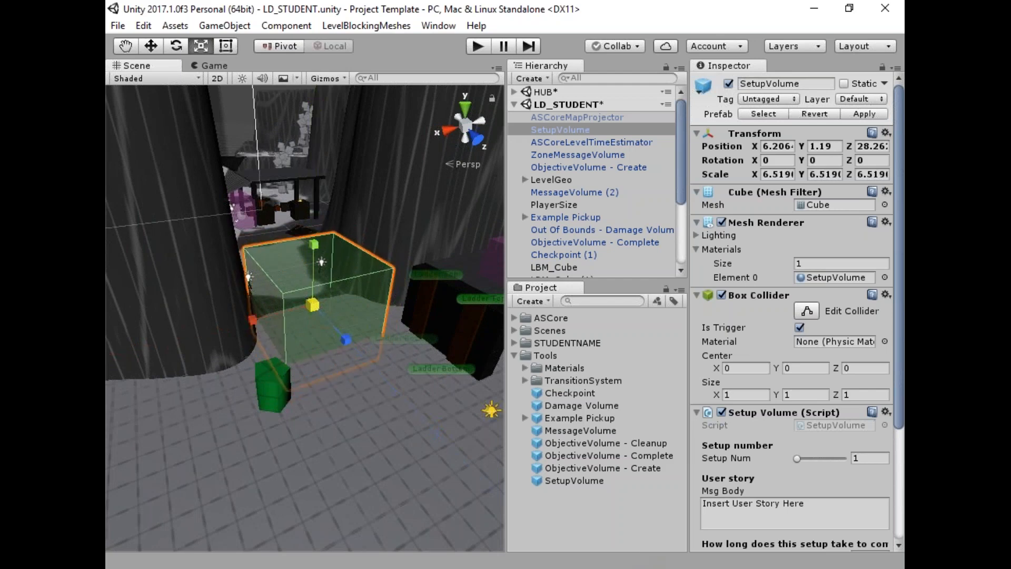
left_click_drag(249, 311, 211, 337)
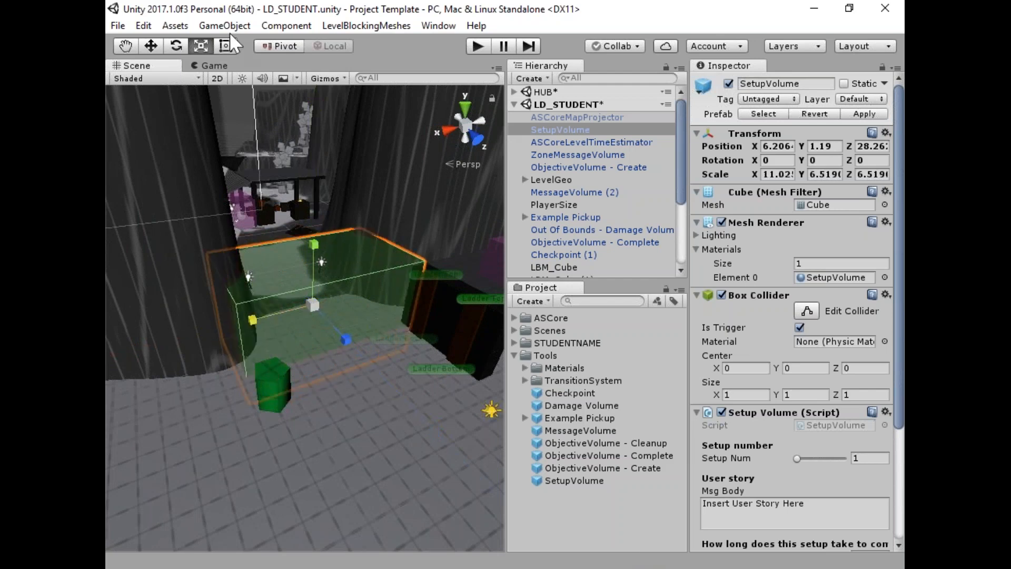
Move the SetupVolume so it encloses the two ladders, at X -0.4, Y 2.1, Z 34.1.
left_click(151, 46)
left_click_drag(315, 303, 350, 346)
right_click_drag(350, 346, 305, 376)
left_click_drag(290, 337, 373, 331)
right_click_drag(375, 231, 684, 281)
left_click_drag(281, 338, 108, 340)
left_click_drag(300, 345, 345, 347)
left_click_drag(289, 375, 429, 354, "alt")
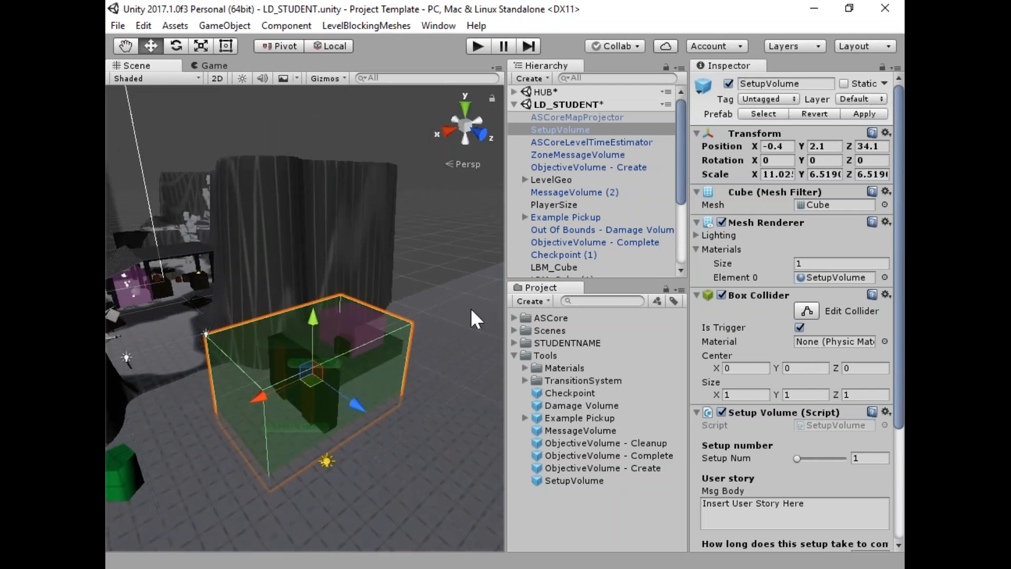
Widen the Inspector and rename the selected setup volume to SetupVolume - 1.
left_click(812, 83)
left_click_drag(687, 122, 519, 123)
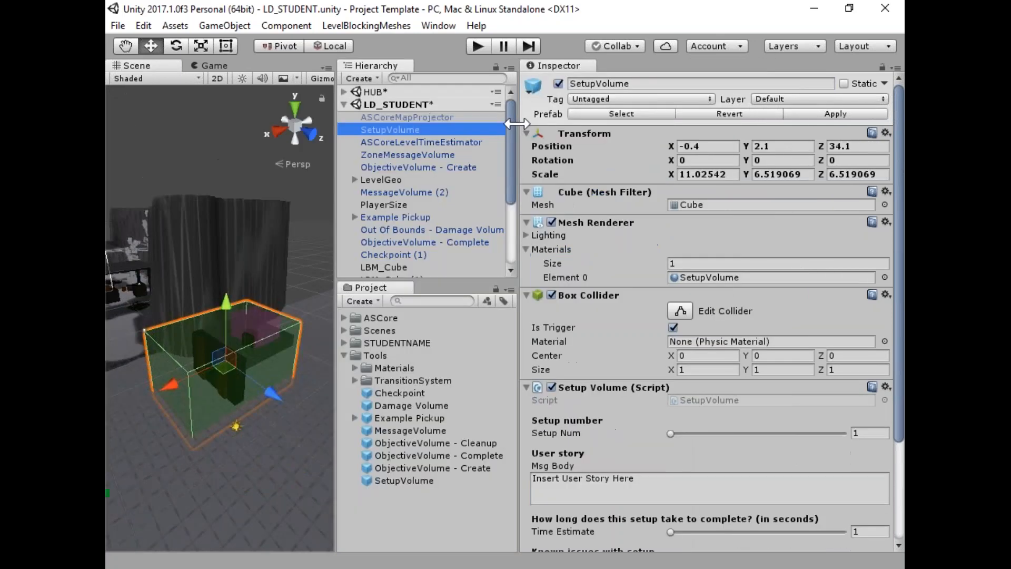
left_click(675, 84)
left_click(677, 84)
type("- 1")
key("Return")
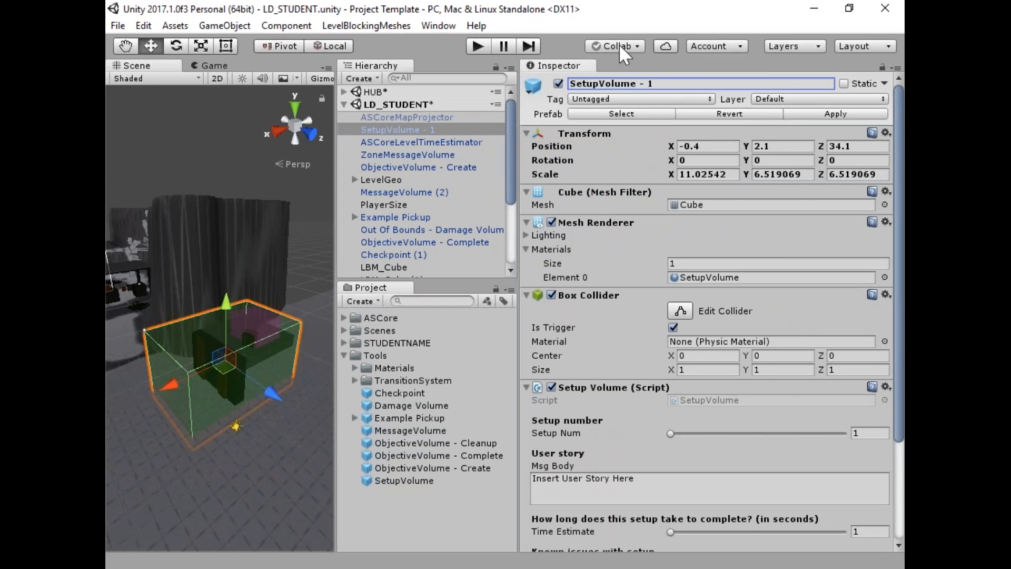
Collapse the Cube (Mesh Filter), Mesh Renderer and Box Collider components, and leave the script's Setup Num at 1.
left_click(526, 191)
left_click(526, 207)
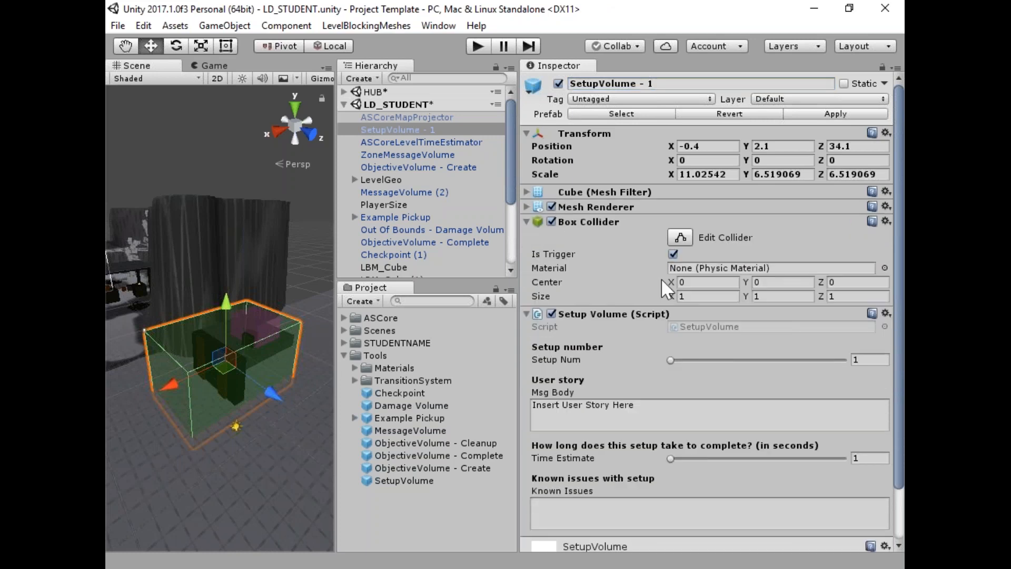
left_click(526, 221)
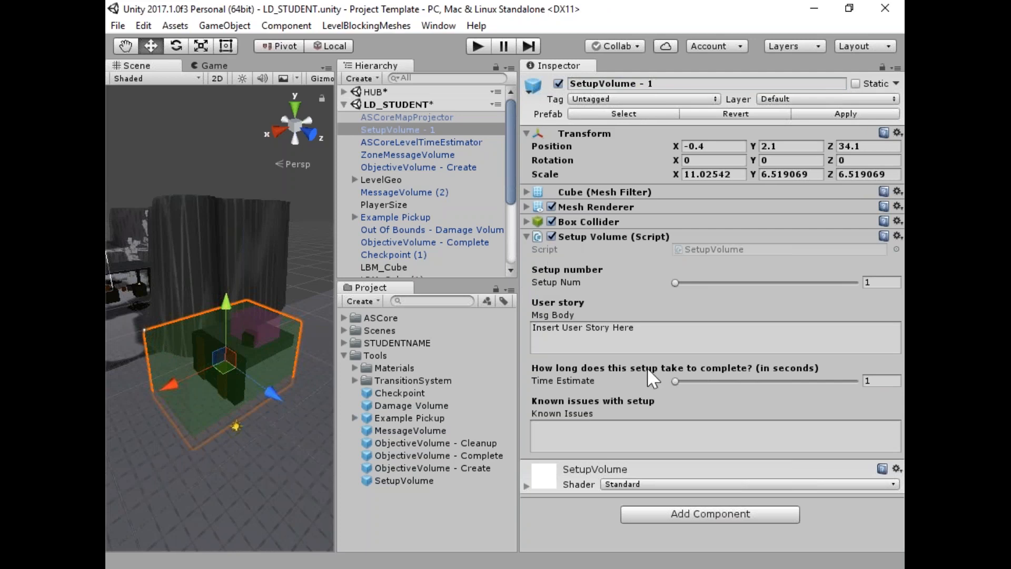
left_click_drag(676, 282, 857, 285)
key("BackSpace")
key("BackSpace")
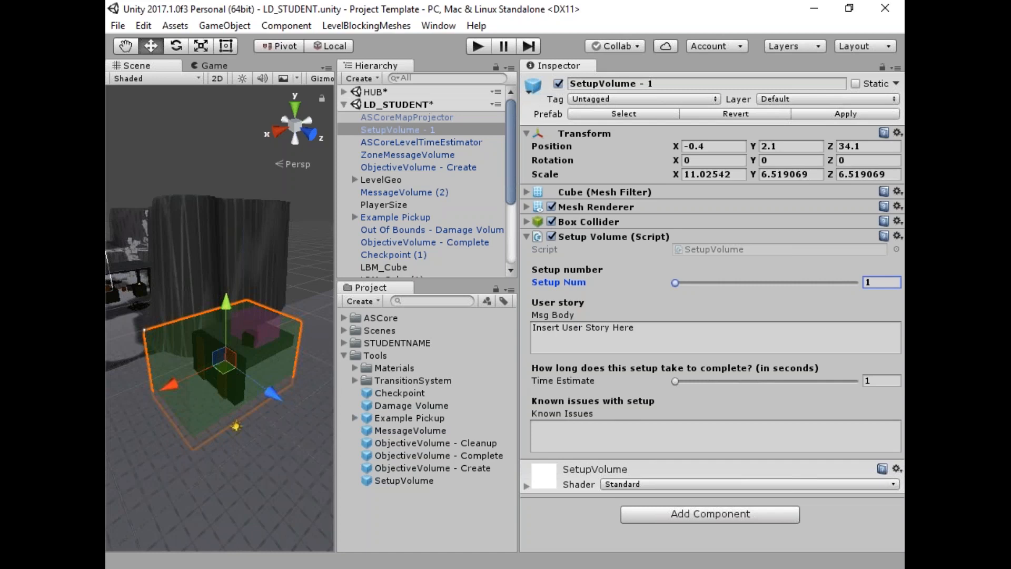
Set the user story to "As the player, I will interact with the ladder, allowing me to climb to the platform, which rewards me with a checkpoint.".
left_click(702, 337)
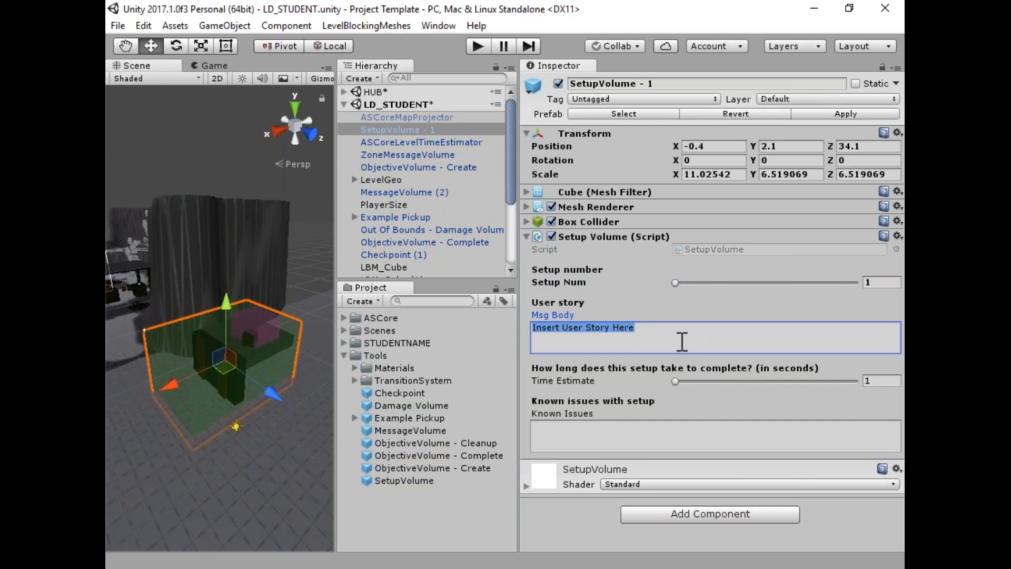
type("As the player, ")
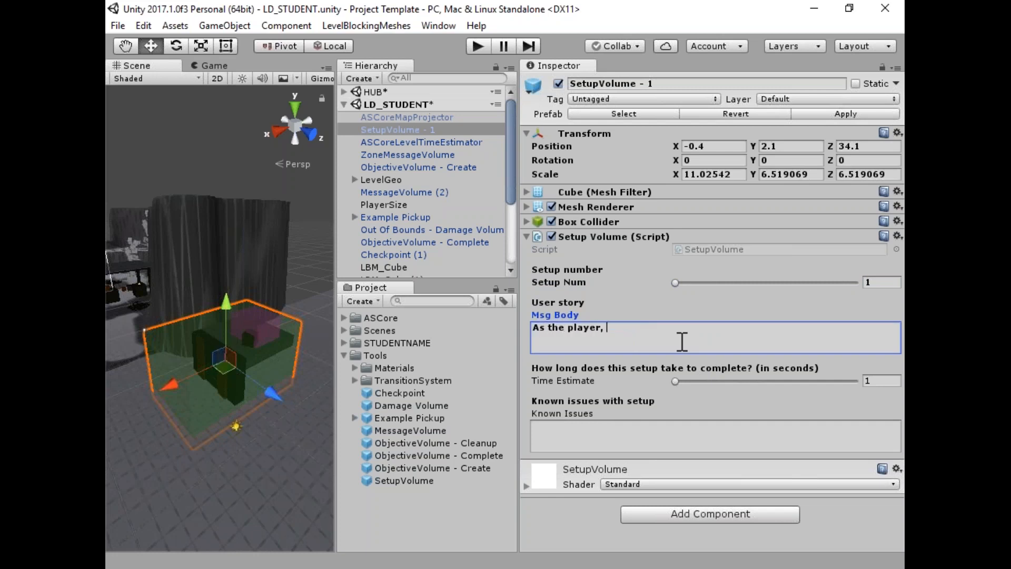
type("I will interact with the lad")
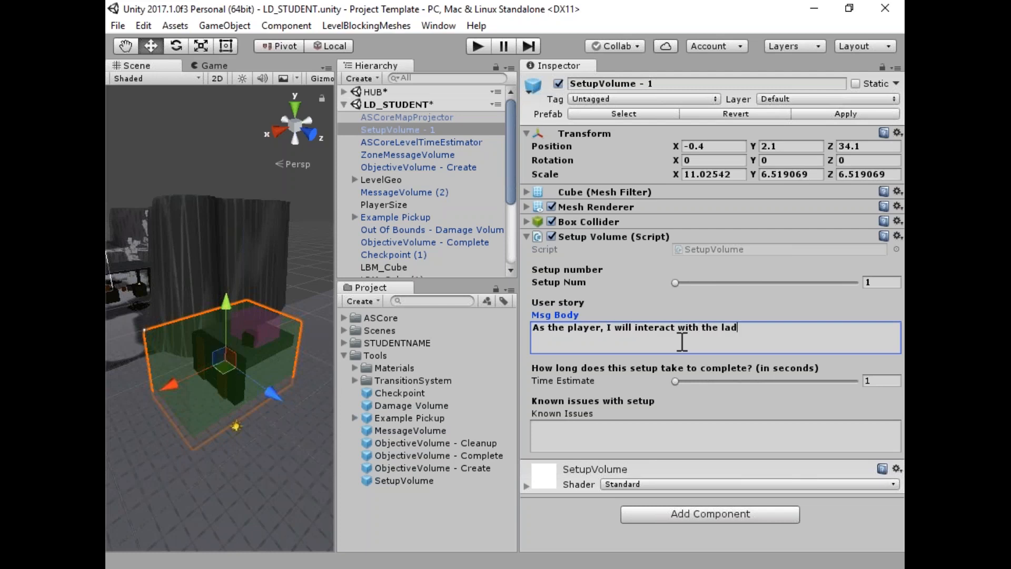
type("der, allowing me to cli")
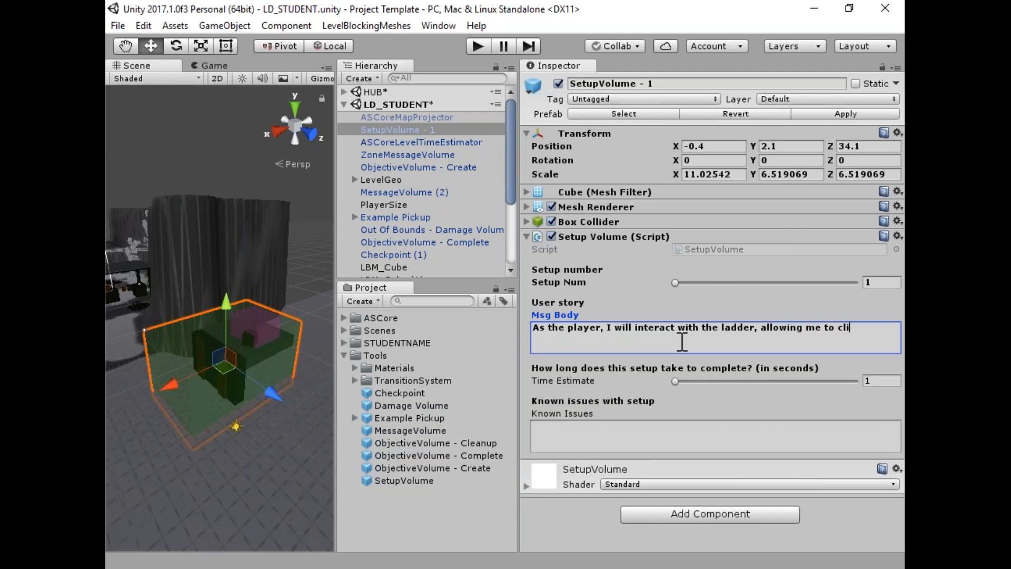
type("mb to the platform, ")
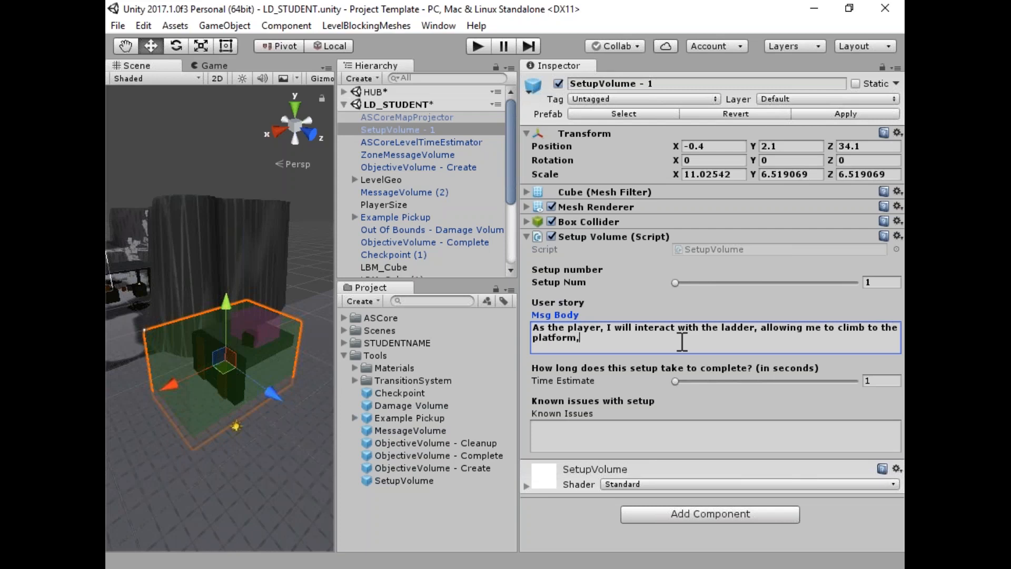
type("which rewards me wit")
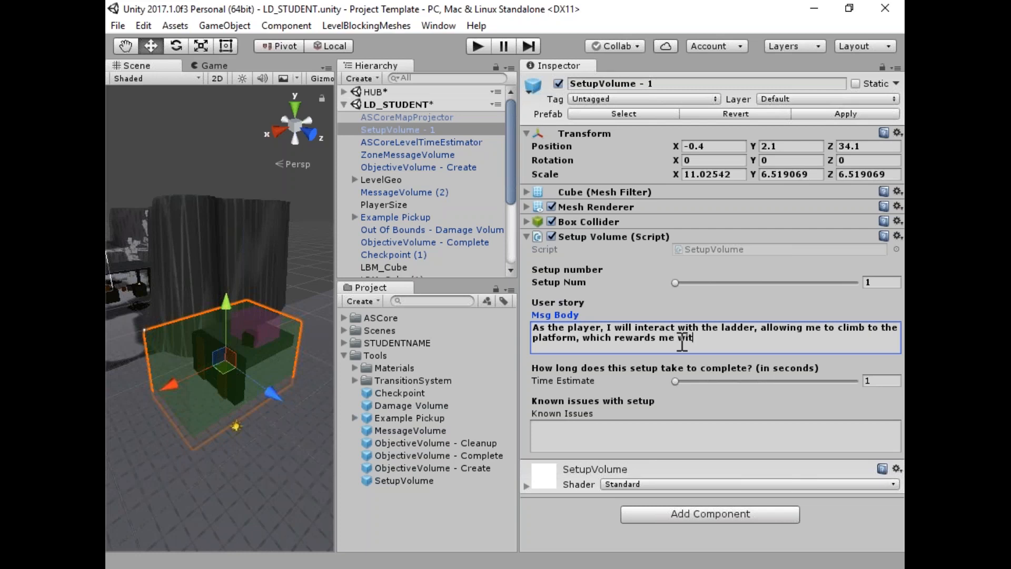
type("h a checkpoint.")
key("Return")
key("BackSpace")
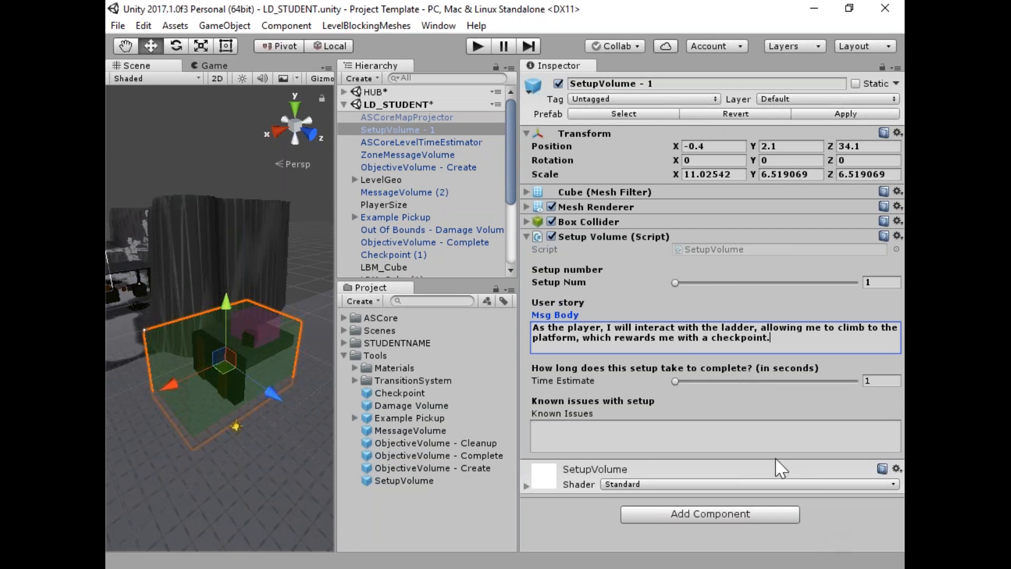
Enter "No issues!" as the known issues of SetupVolume - 1.
left_click(778, 442)
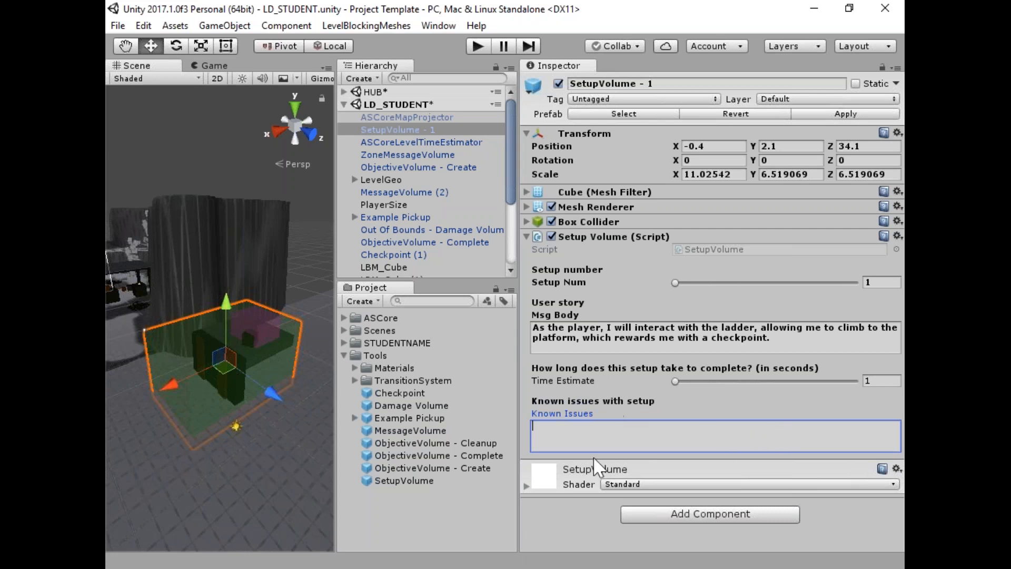
type("No issues!")
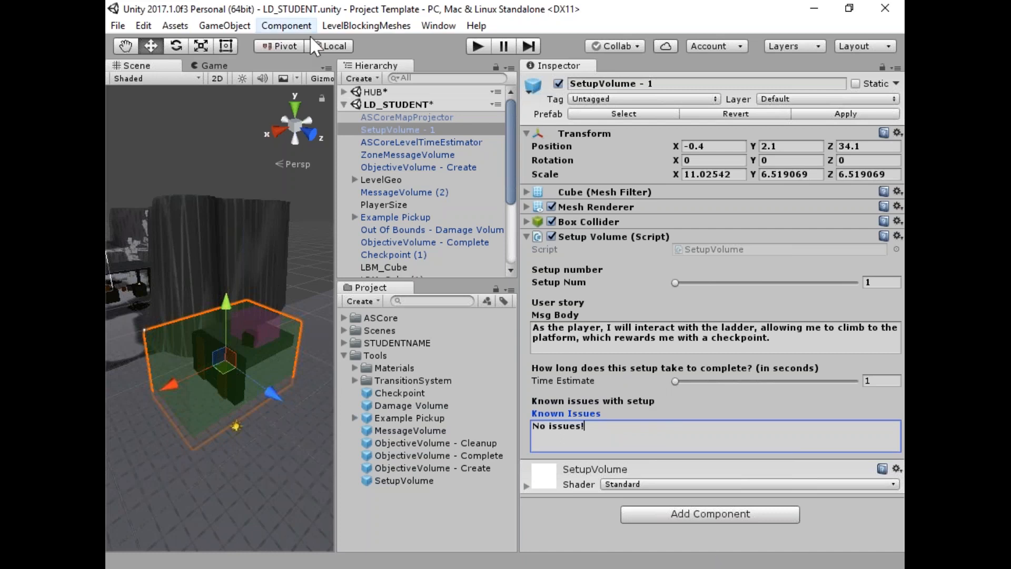
Duplicate SetupVolume - 1 and move the copy away from the ladders along the Z axis to Z 66.1.
right_click(410, 124)
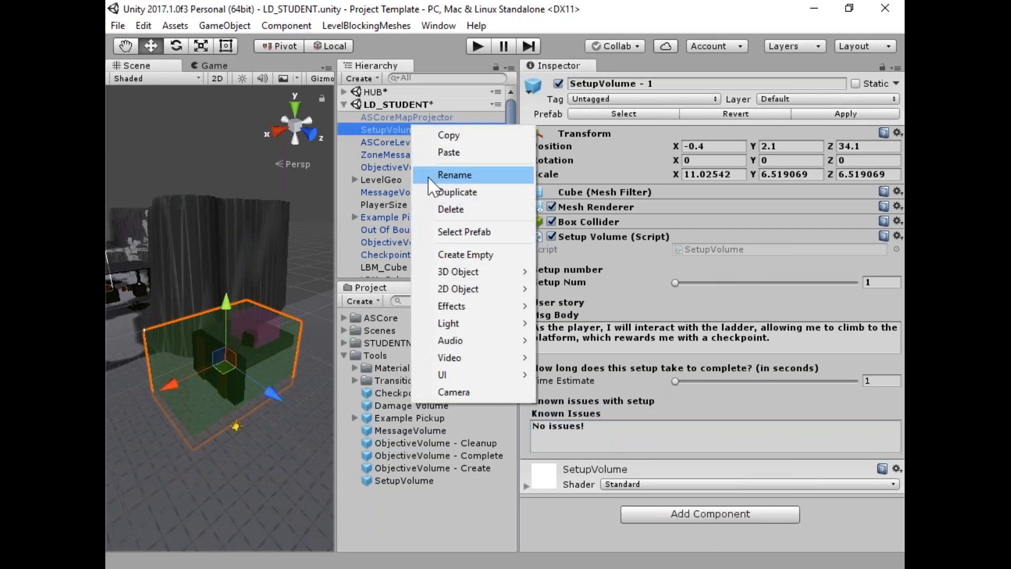
left_click(456, 193)
key("f")
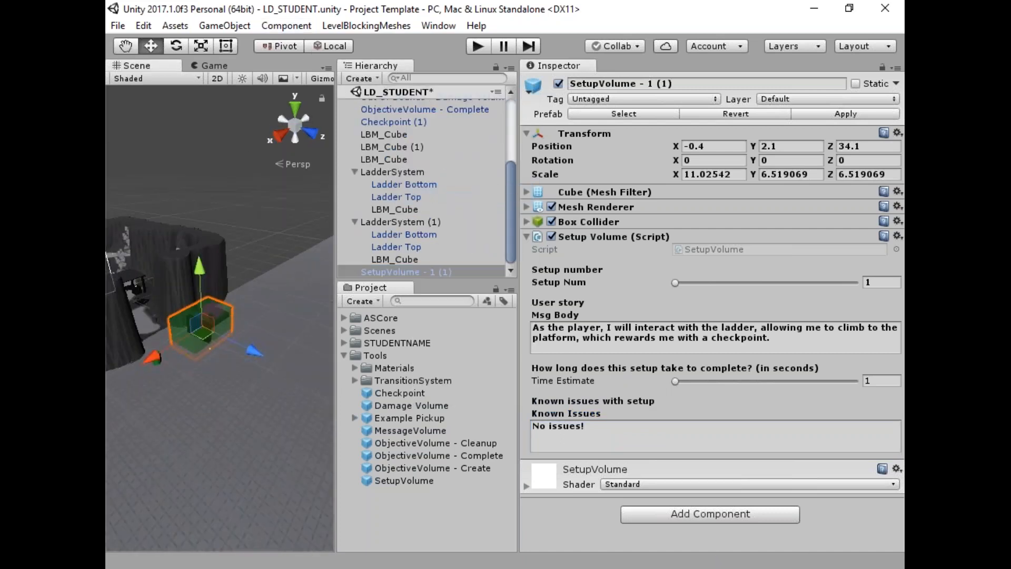
right_click_drag(175, 248, 216, 268)
left_click_drag(217, 351, 321, 382)
right_click_drag(245, 386, 232, 388)
Give the duplicated volume the user story "Other setup", the known issues "Missing setup... :-(" and a time estimate of 3 seconds.
left_click(763, 343)
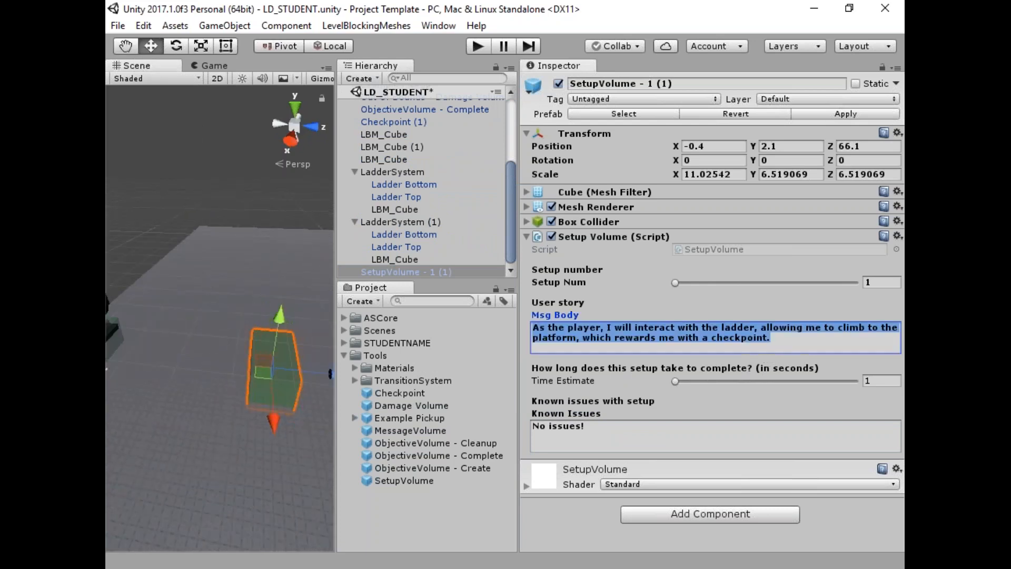
key("shift")
type("Other setup")
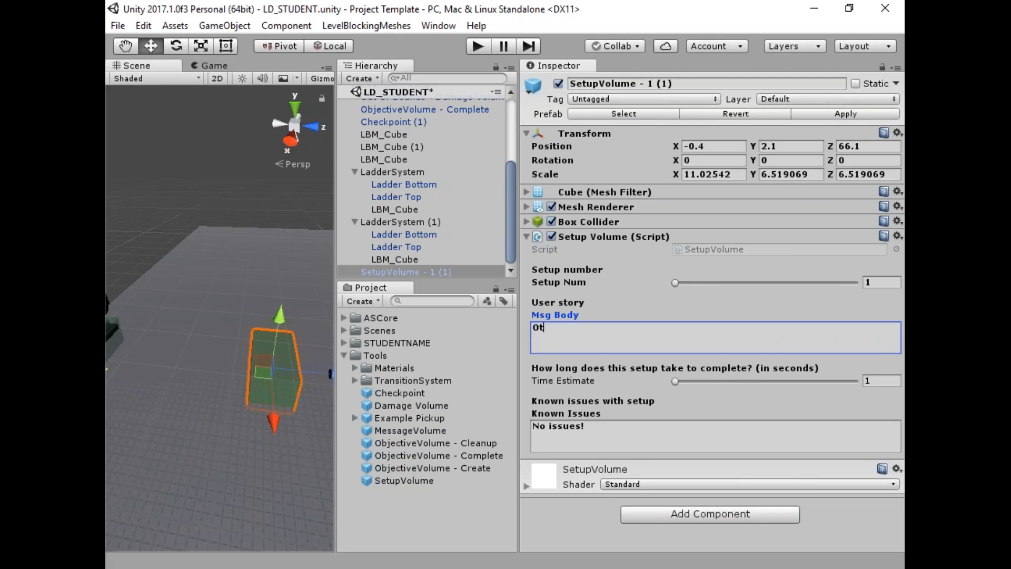
left_click(638, 442)
type("Missing setup... :-(")
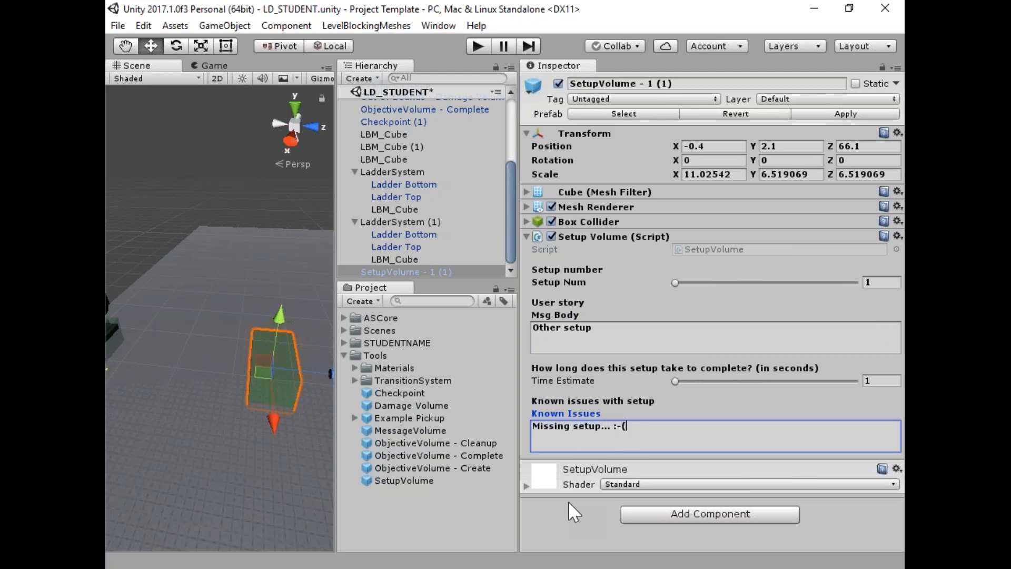
left_click(878, 381)
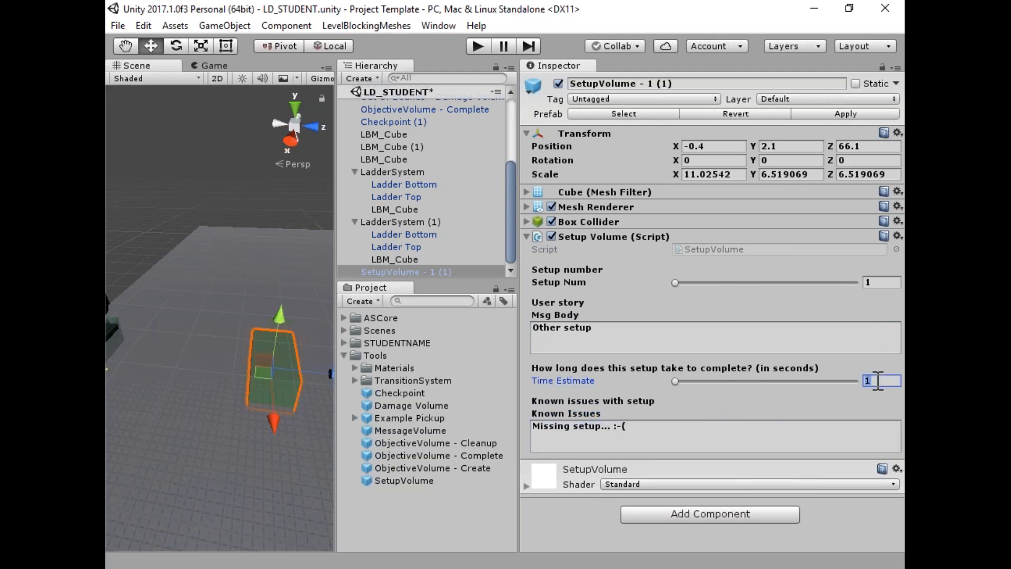
type("3")
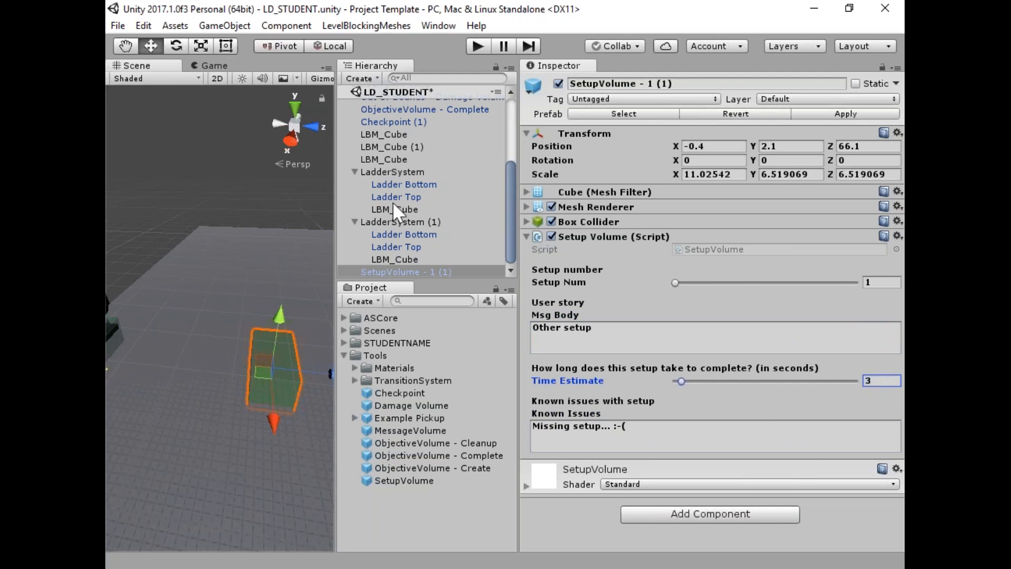
Collapse both LadderSystem groups, set the duplicated volume's Setup Num to 2, and rename it SetupVolume - 2.
left_click(355, 222)
left_click(355, 211)
left_click_drag(182, 325, 352, 315, "alt")
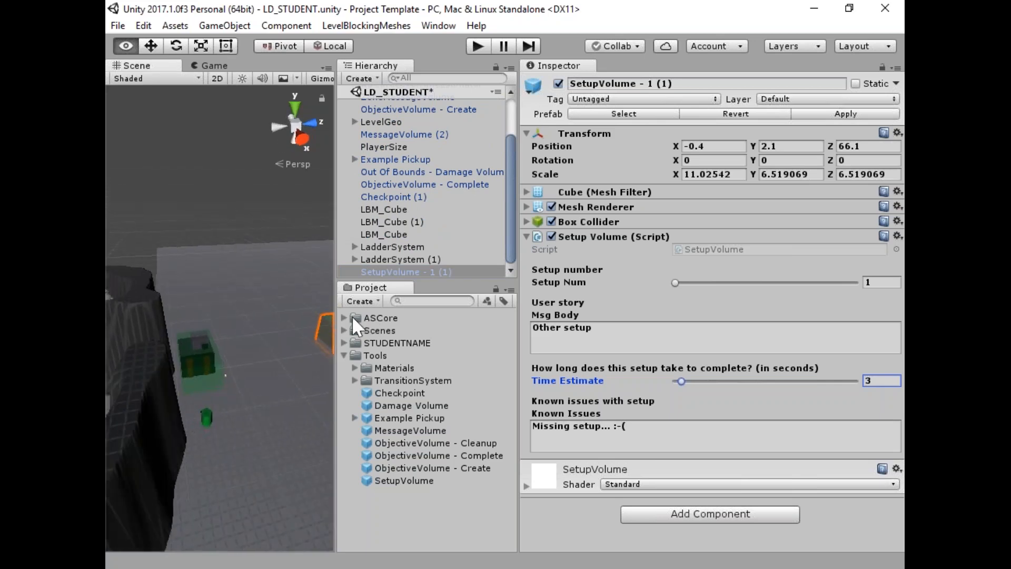
key("f")
left_click(883, 283)
type("2")
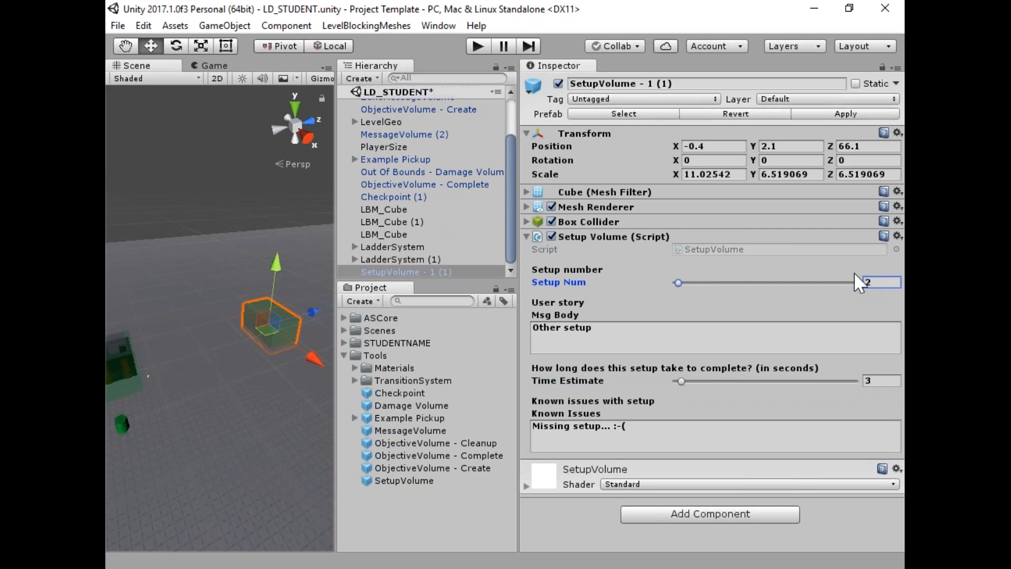
left_click_drag(651, 85, 674, 85)
type("2")
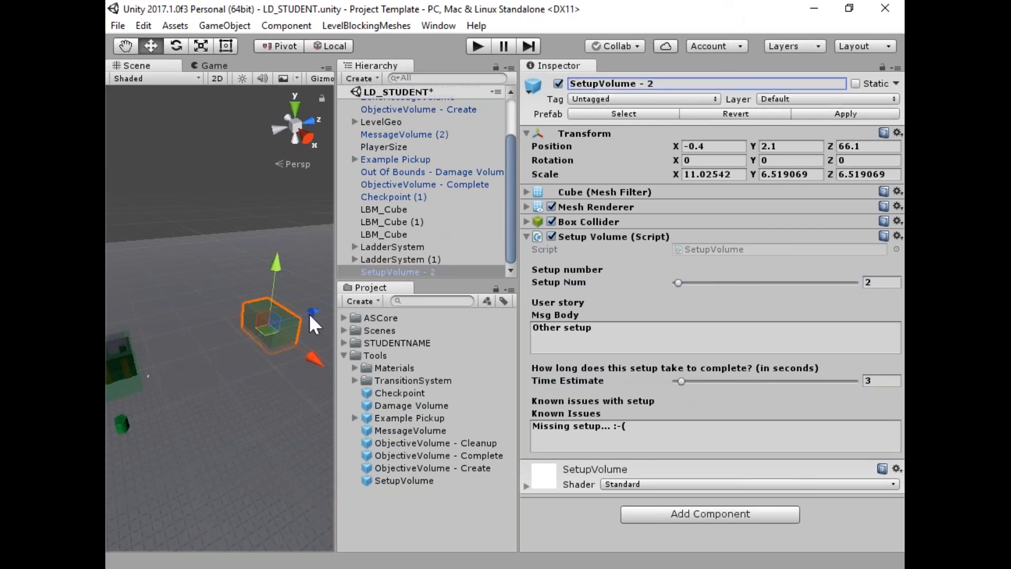
Make HUB the active scene and start play mode.
scroll(384, 190, "up", 3)
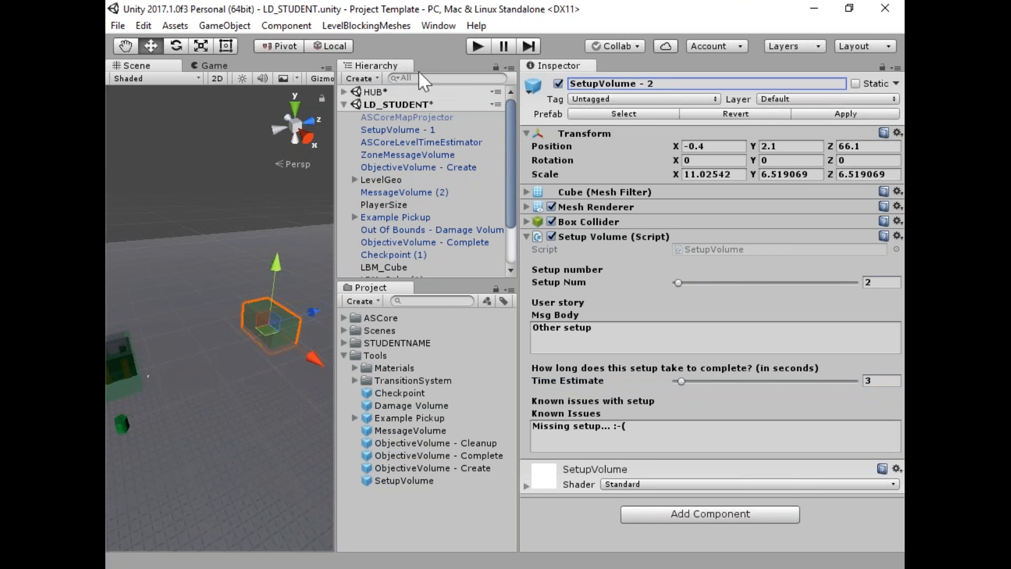
right_click(404, 94)
left_click(409, 108)
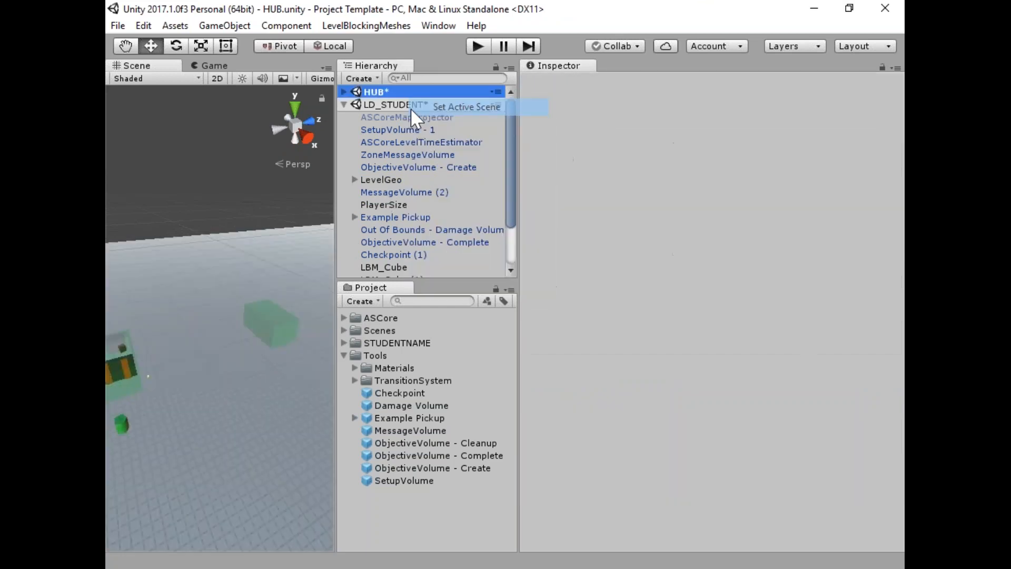
left_click(478, 45)
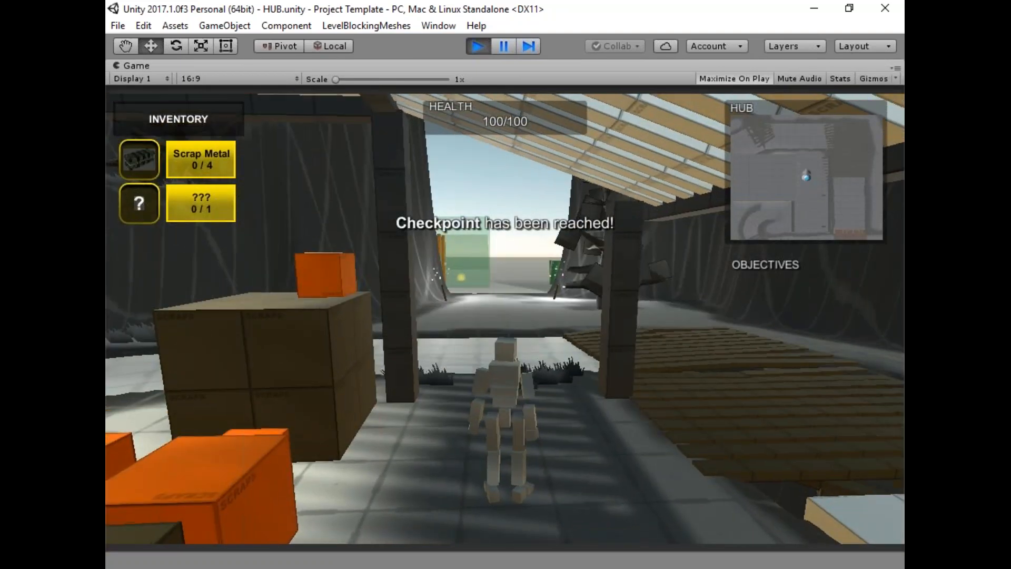
Pause the game to review the estimated playtime and the list of setups, and resume playing.
key("Escape")
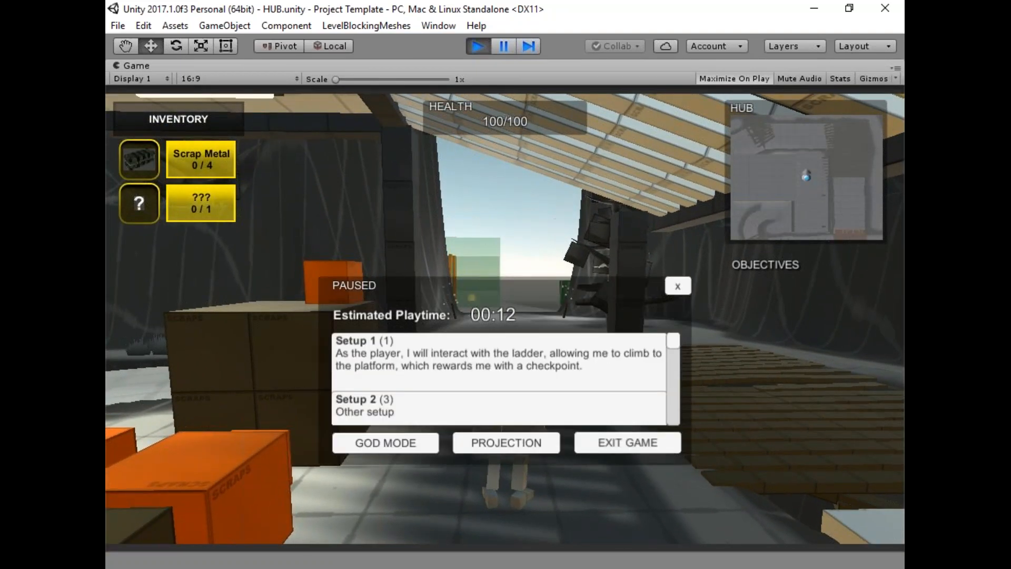
scroll(677, 354, "down", 2)
scroll(677, 354, "up", 2)
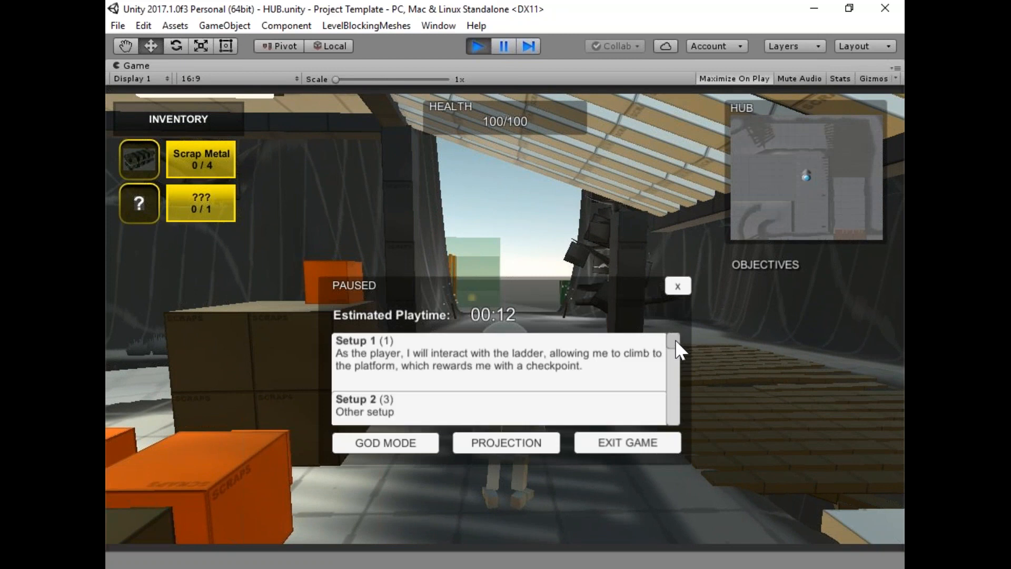
left_click(519, 364)
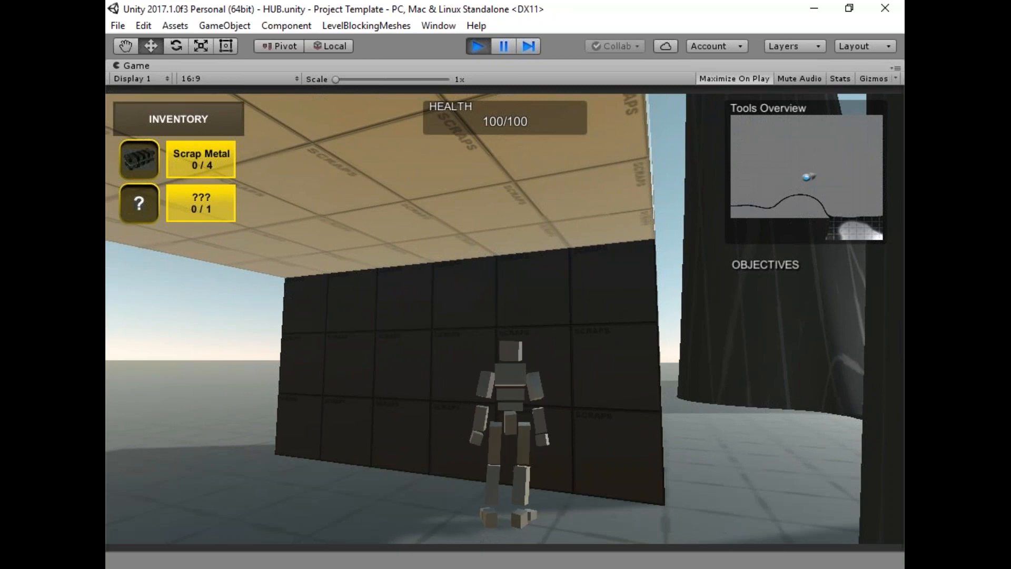
Play-test the level by walking past the ladder through Setup #1, collecting the Goods pickup and entering the Setup #2 volume.
key("w")
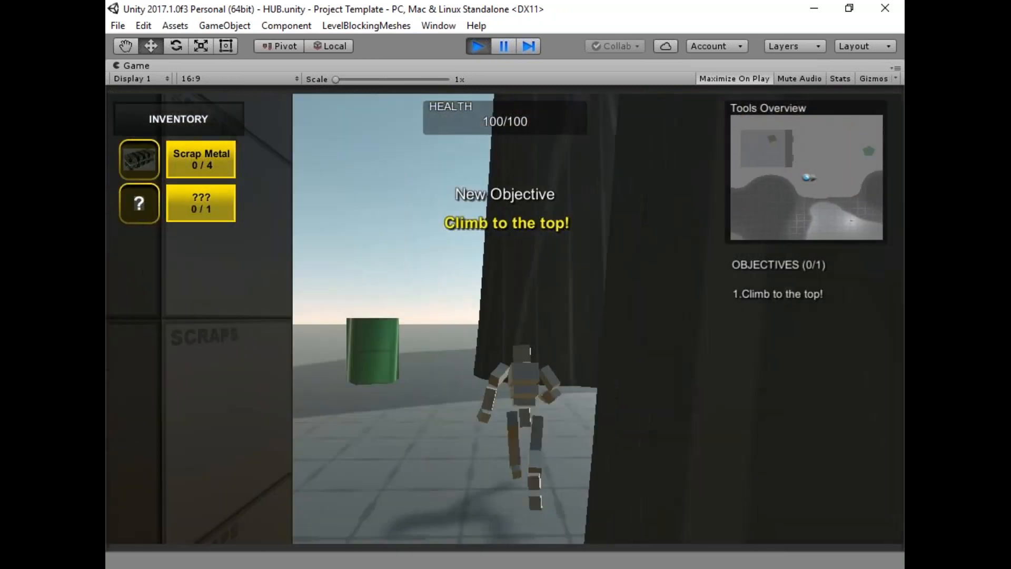
key("w")
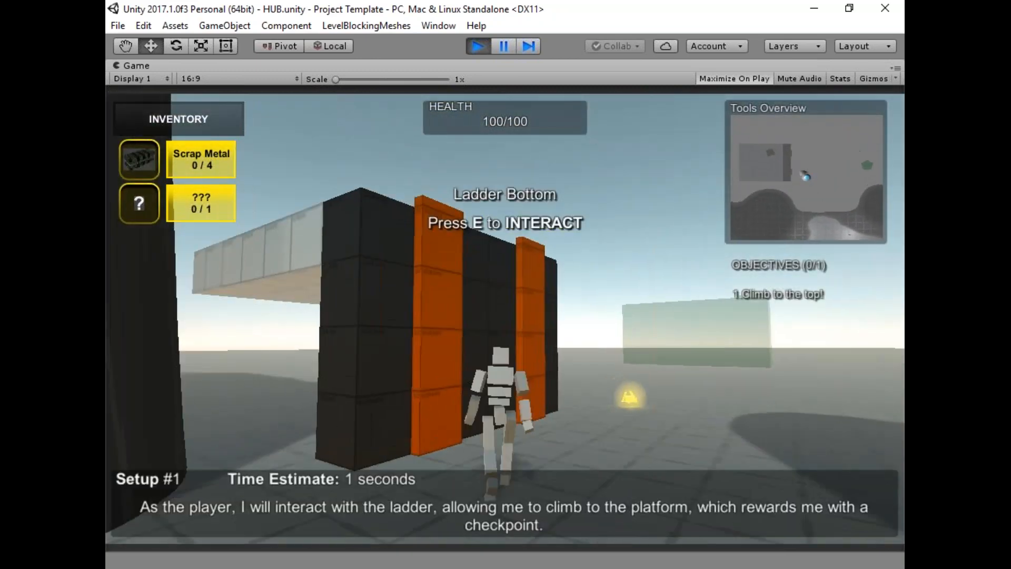
key("w")
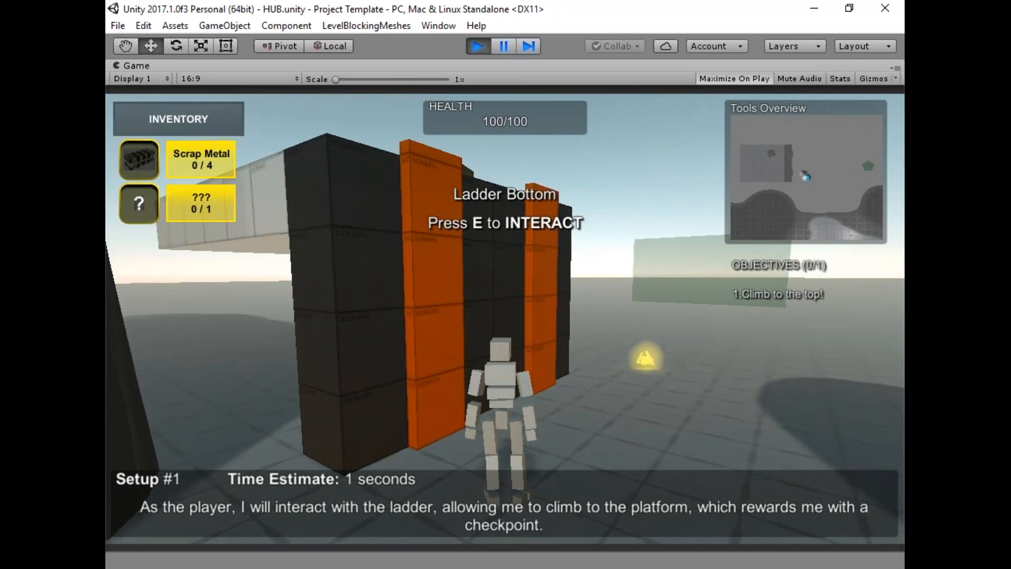
key("w")
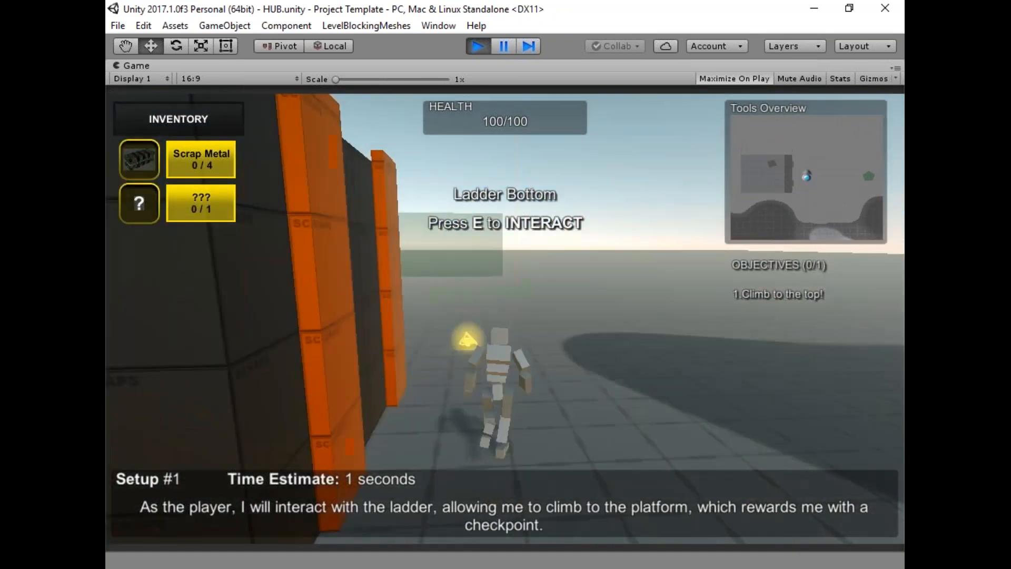
key("w")
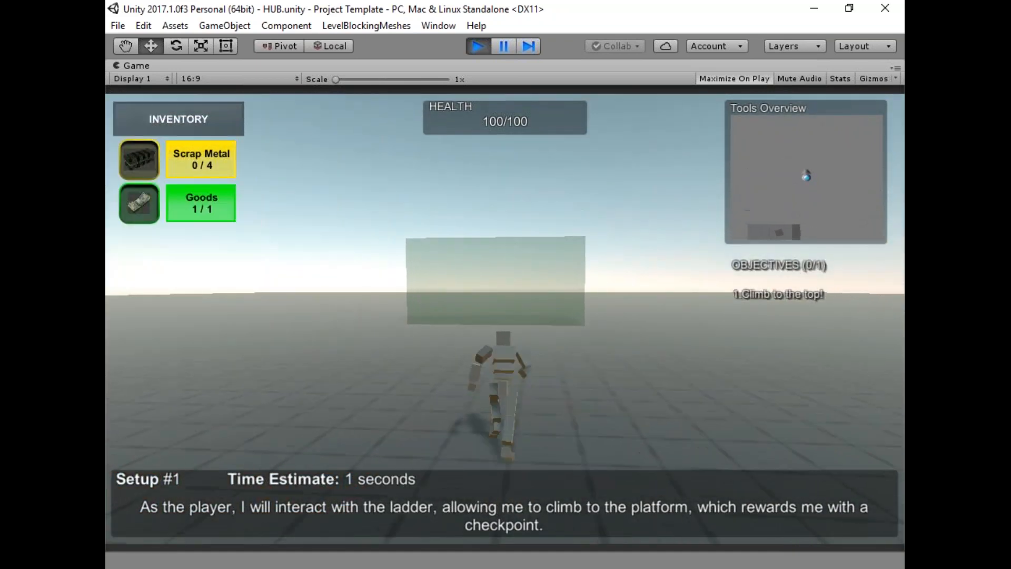
key("w")
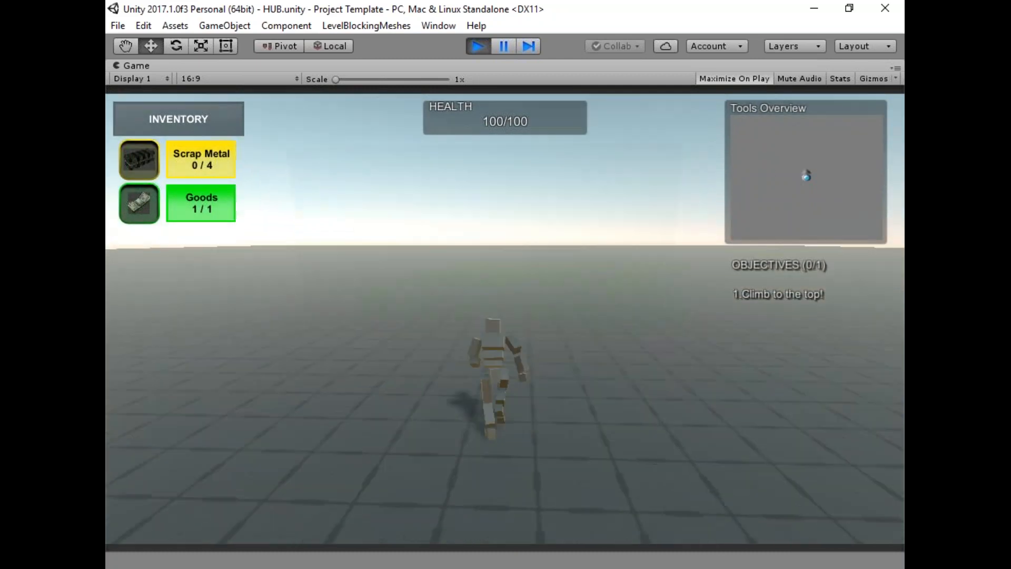
key("w")
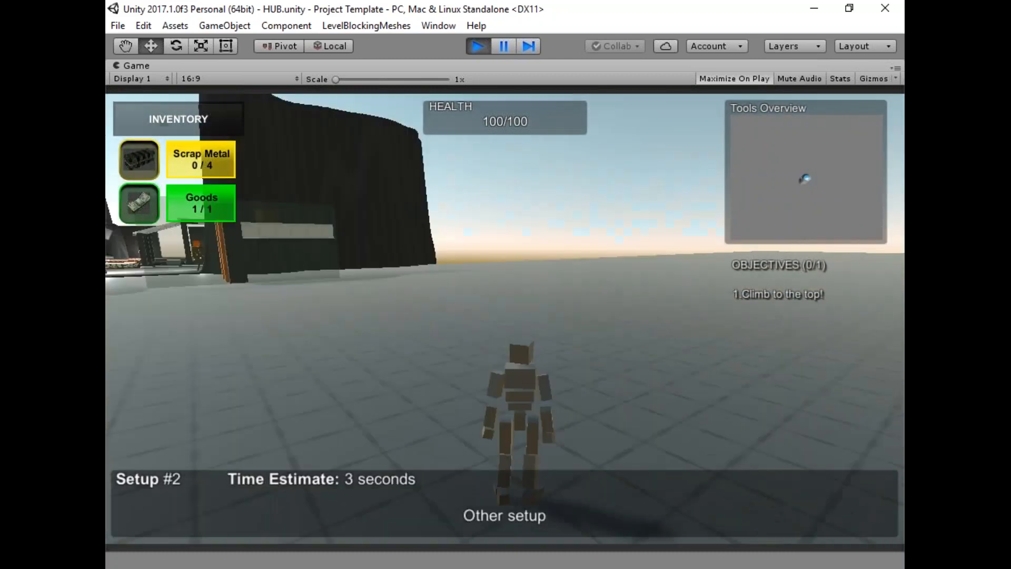
Pause inside the second setup volume to review the estimated playtime and setup list, resume, and exit play mode.
key("Escape")
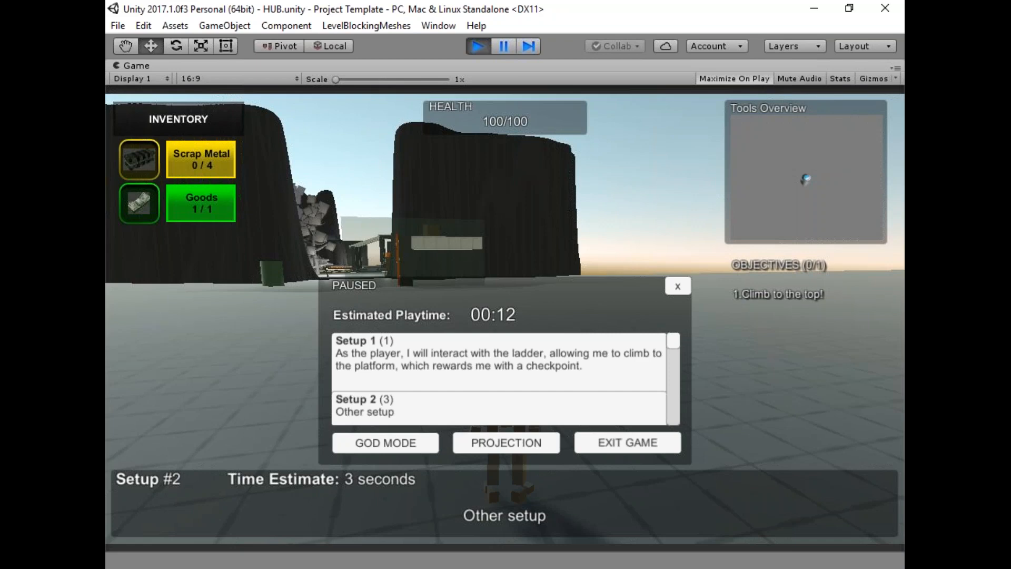
key("Escape")
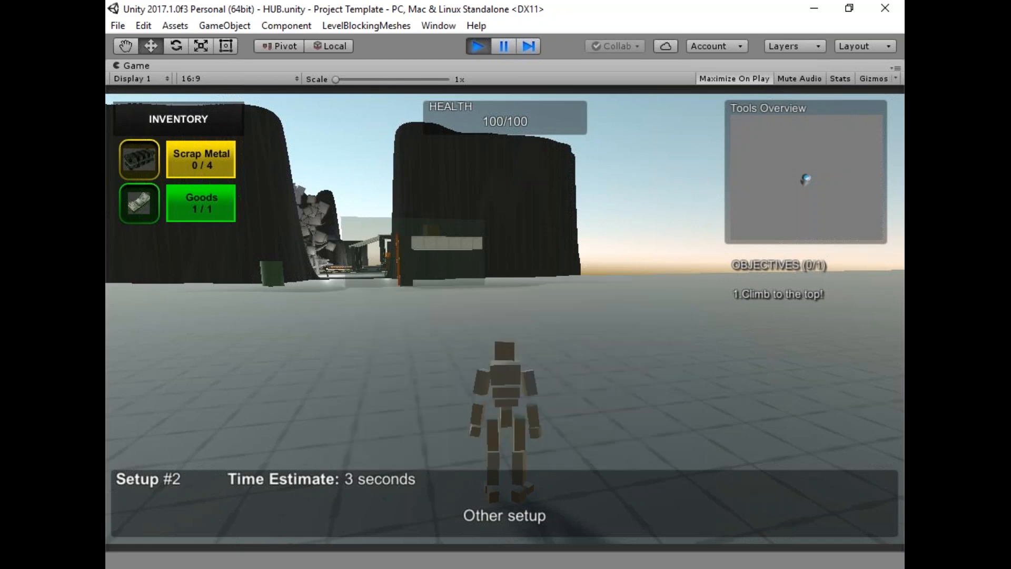
key("Escape")
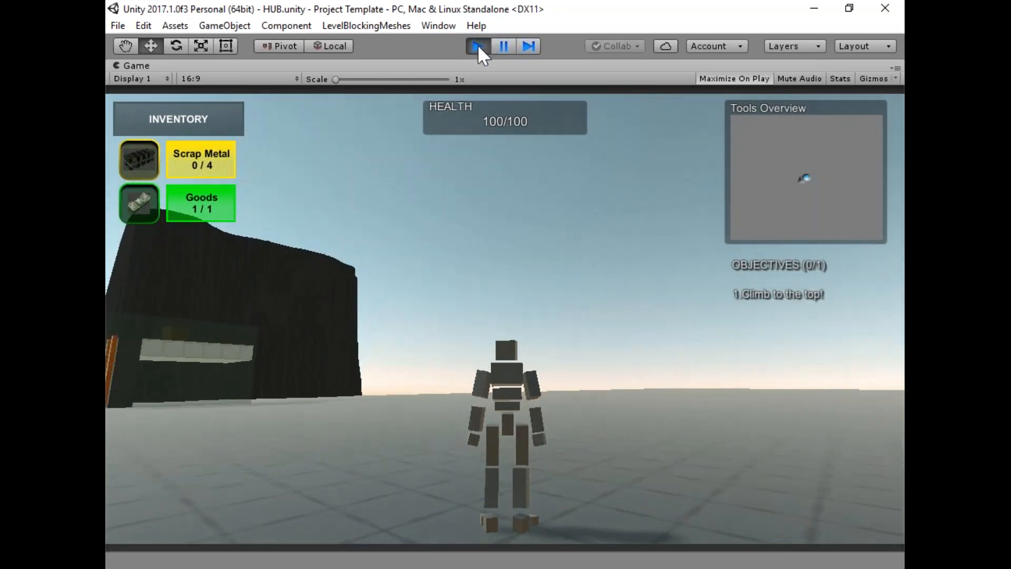
left_click(478, 45)
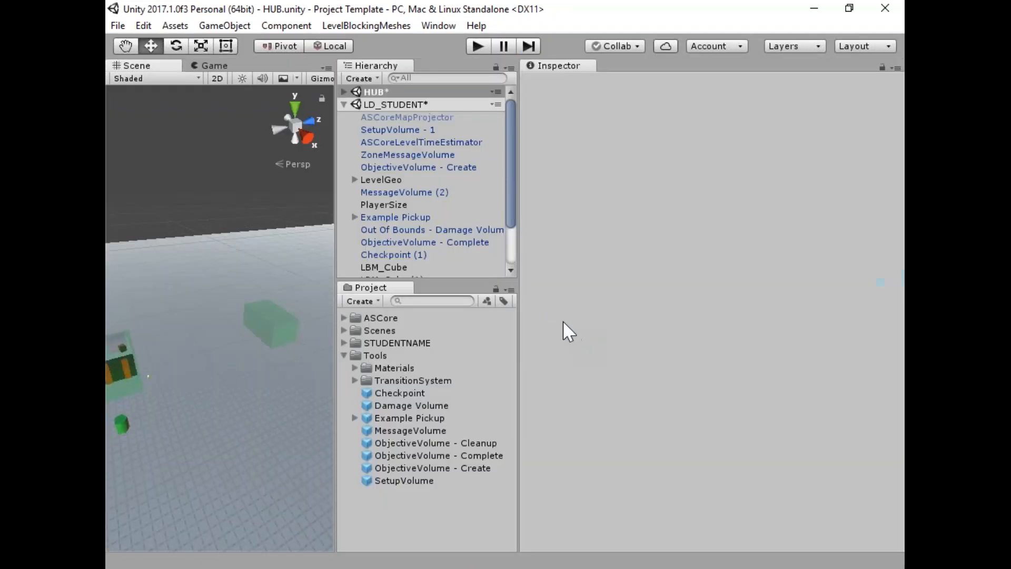
Set SetupVolume - 2's Setup Num to 1, duplicating the first volume's number, and start play mode to test it.
scroll(425, 131, "down", 2)
left_click(418, 270)
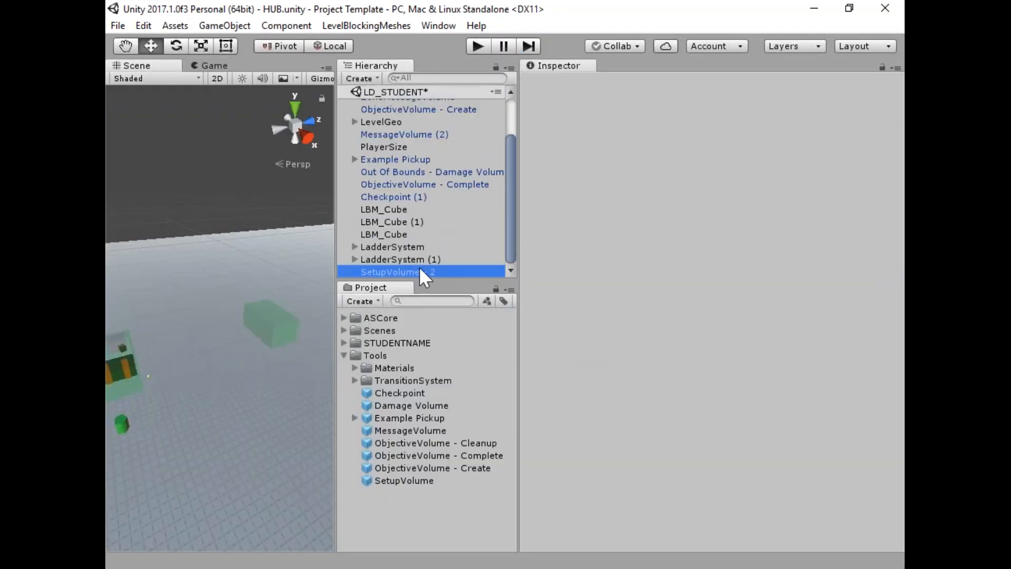
left_click(884, 283)
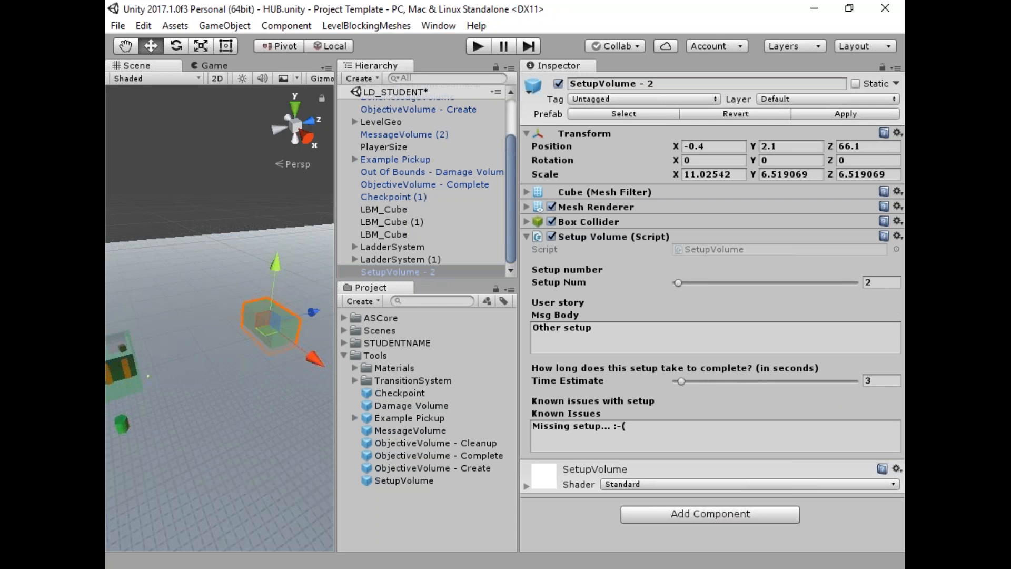
type("1")
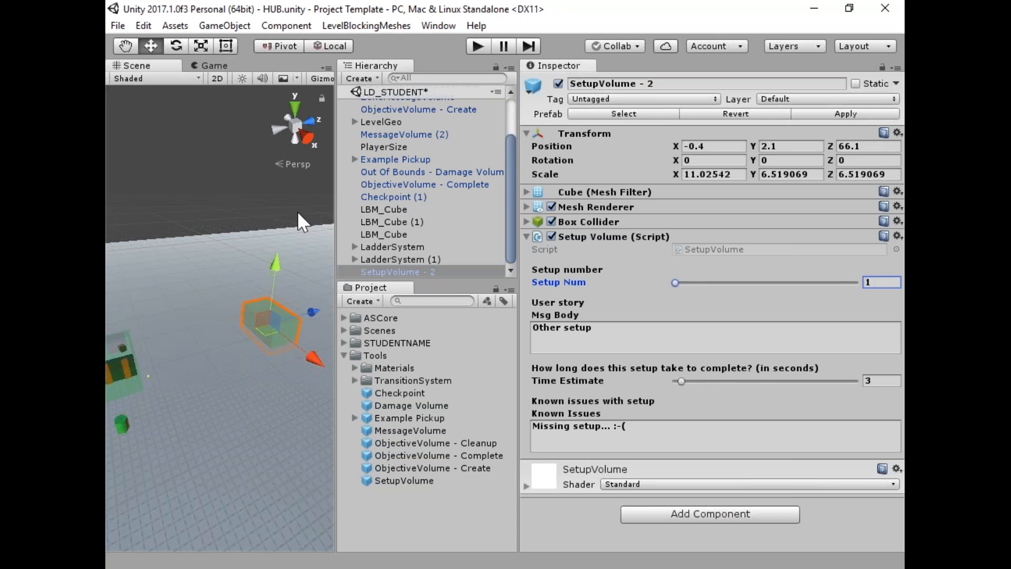
right_click_drag(248, 309, 222, 309)
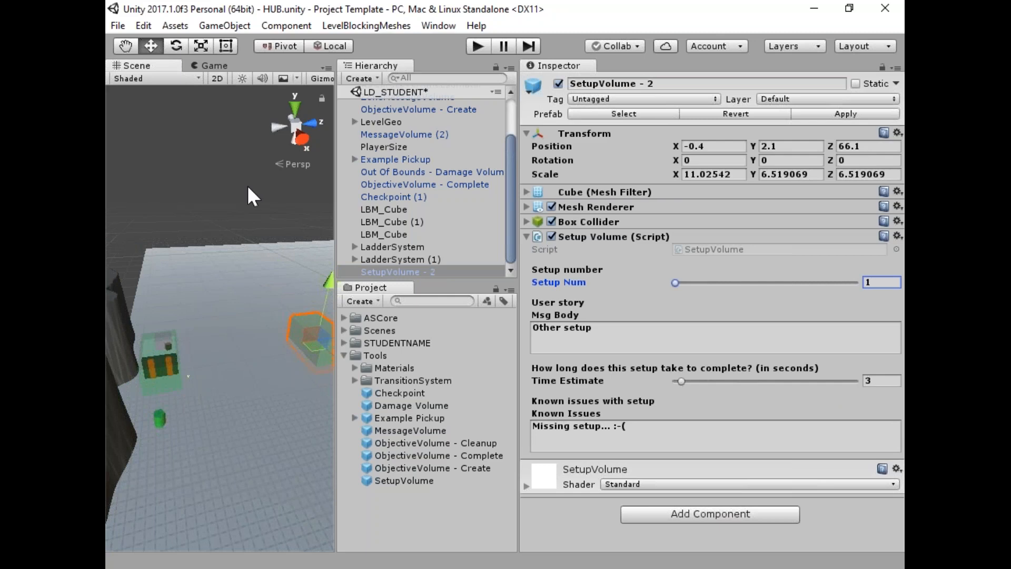
left_click(477, 46)
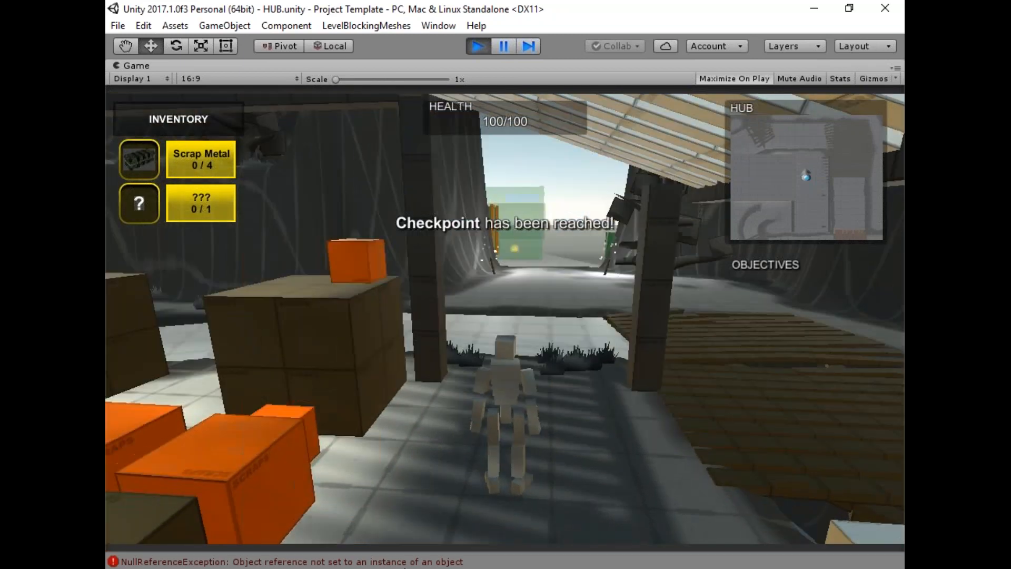
Examine the errors in the Console, stop play mode, and clear and close the Console.
left_click(461, 561)
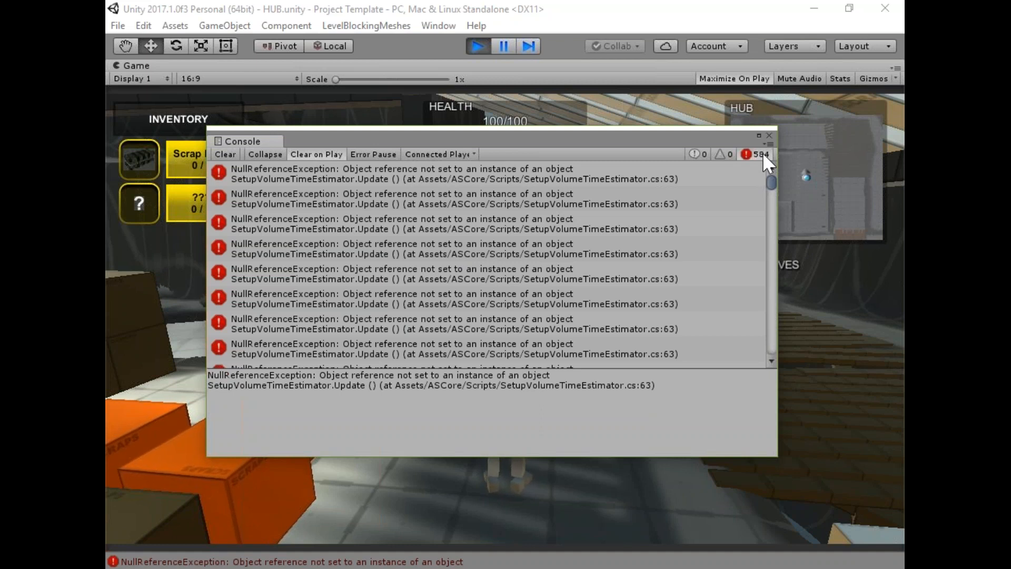
left_click(484, 46)
left_click(225, 154)
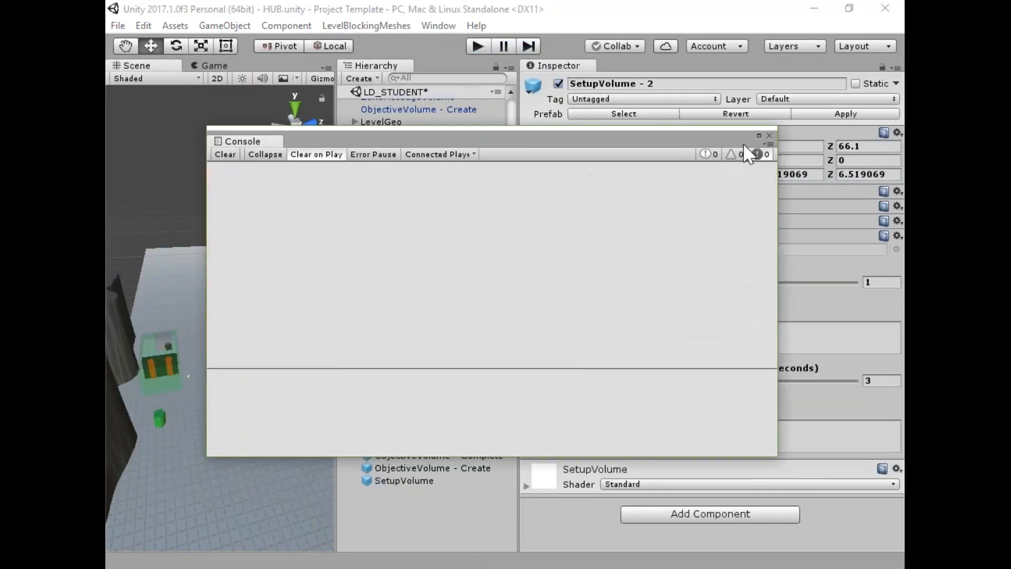
left_click(769, 134)
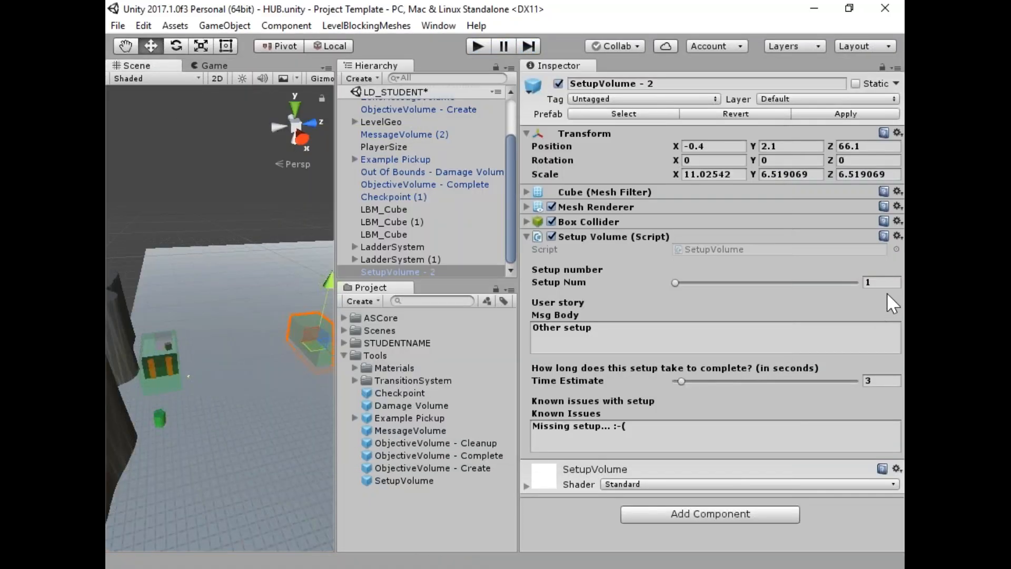
Set SetupVolume - 2's Setup Num to 2, duplicate the volume and move the copy away from the original.
left_click(884, 283)
type("2")
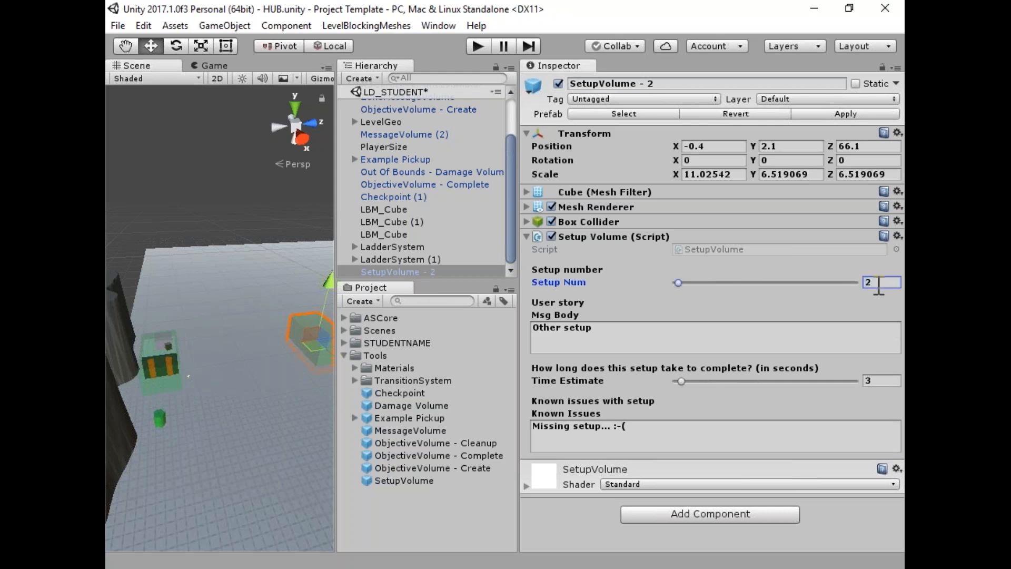
left_click(388, 272)
right_click(388, 271)
left_click(428, 332)
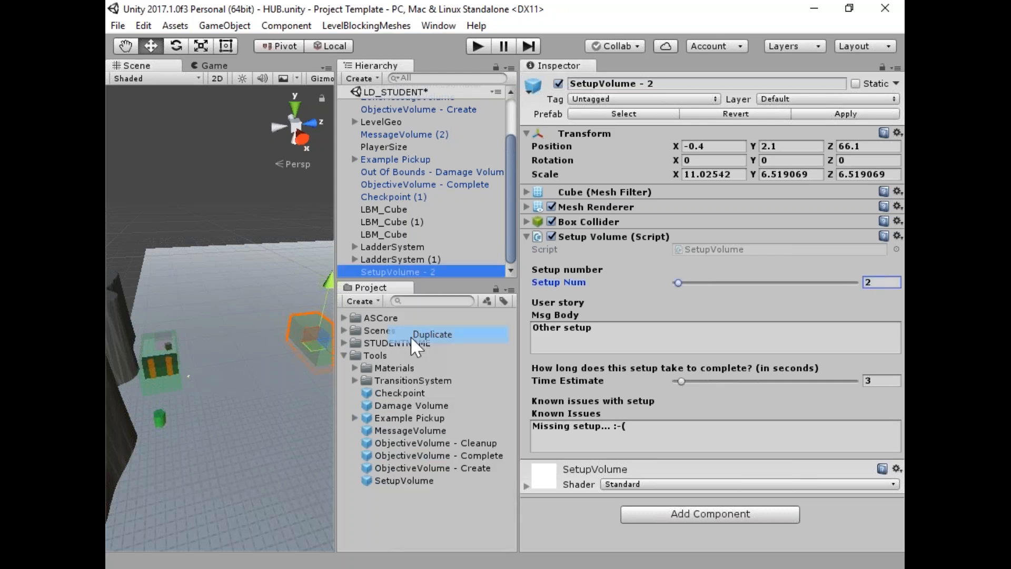
key("f")
key("x")
left_click_drag(265, 317, 405, 289)
Duplicate the setup volume copy, move the new one to about X -50.4, Z 104.1, and set its Setup Num to 3.
right_click(419, 272)
left_click(464, 336)
left_click_drag(288, 277, 172, 272)
left_click(882, 282)
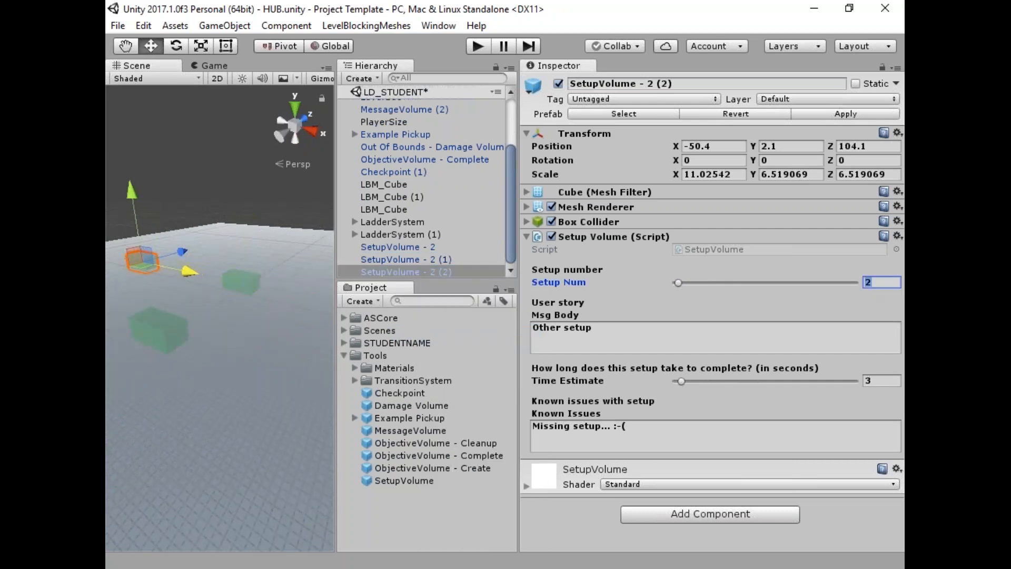
type("3")
Play the level with the extra volumes, review the pause screen's estimated playtime and setup list, and exit play mode.
left_click(483, 46)
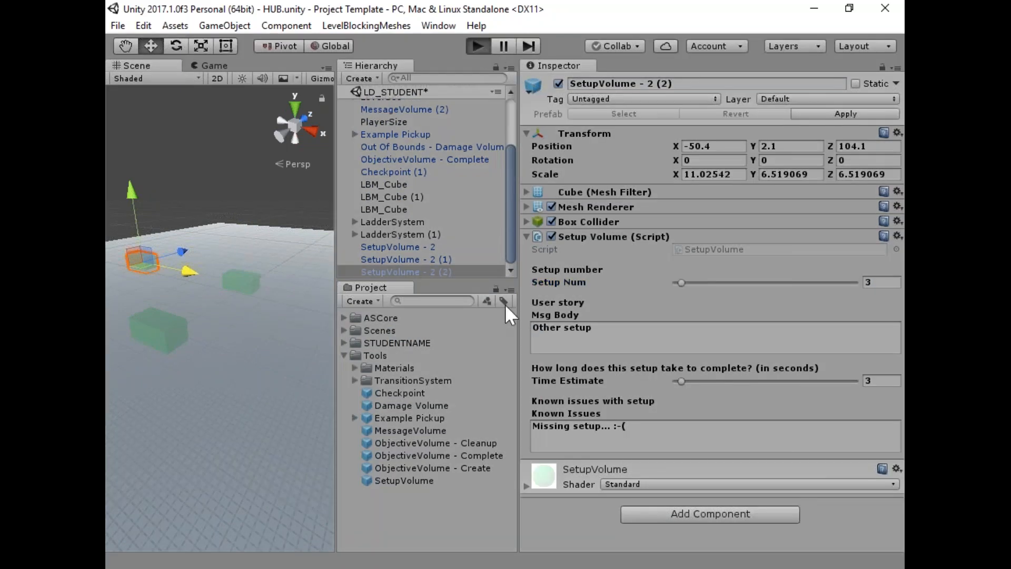
key("Escape")
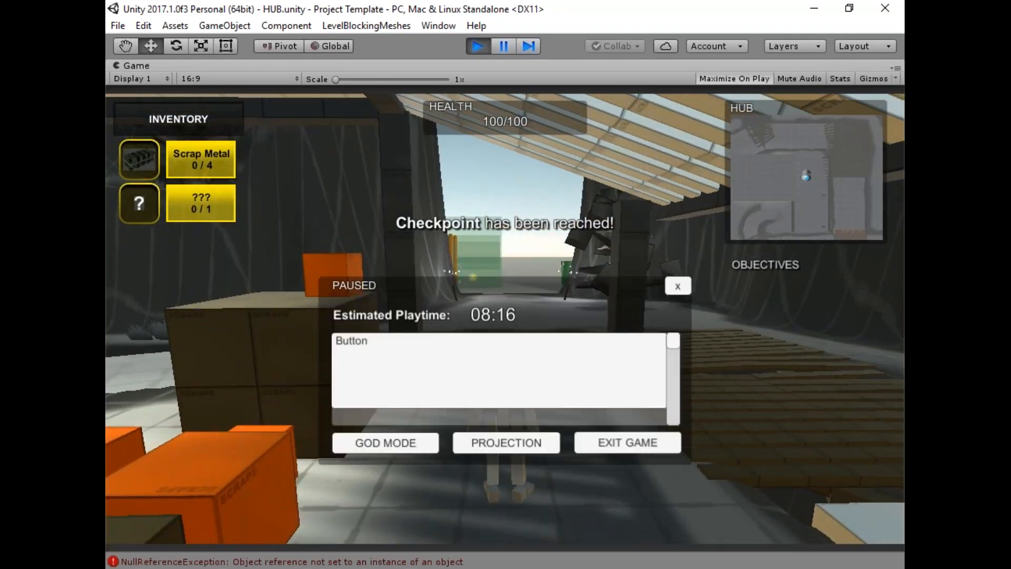
left_click_drag(674, 340, 681, 326)
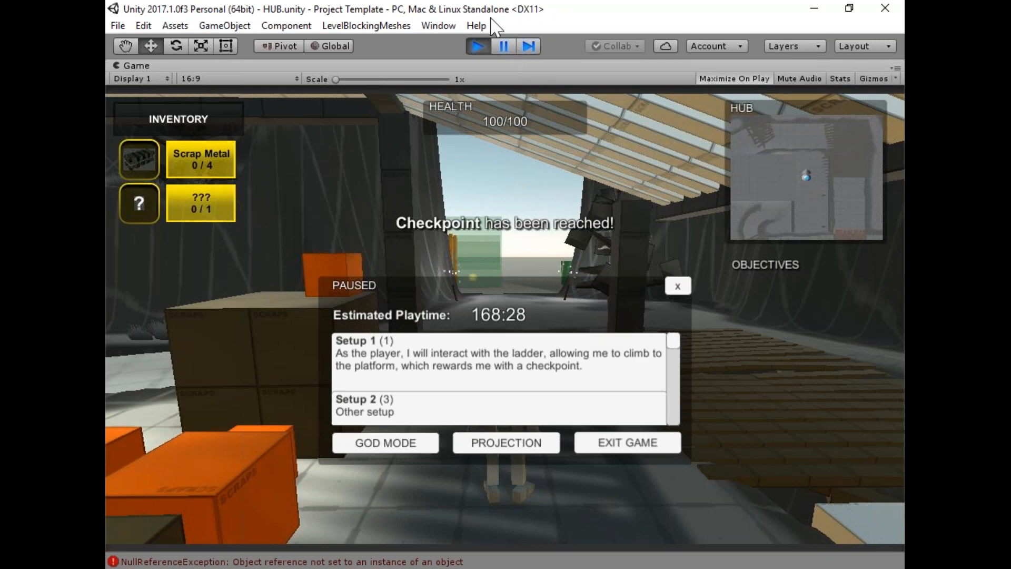
left_click(474, 44)
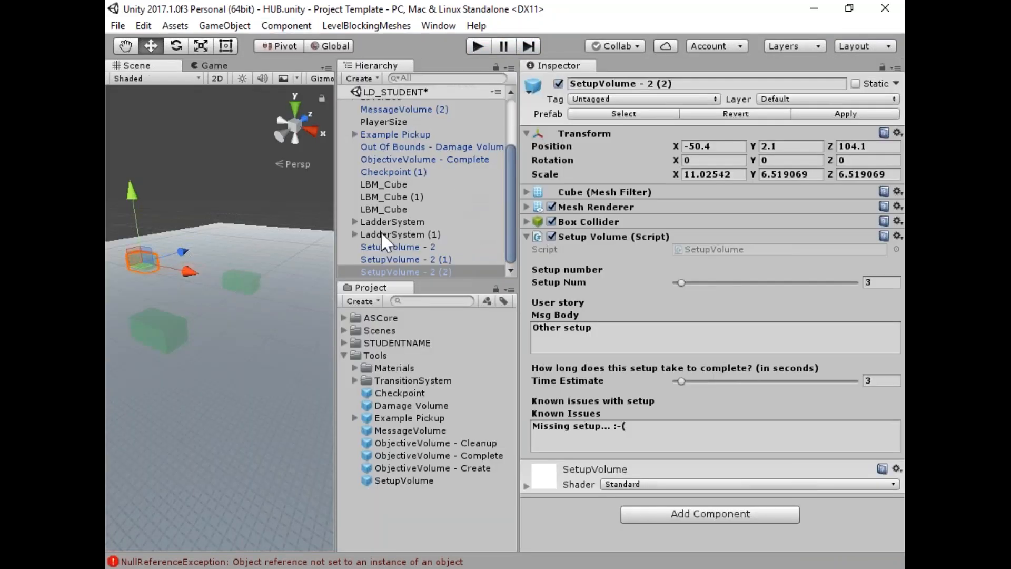
Widen the Scene view to give the level more room in the editor layout.
left_click_drag(333, 234, 614, 235)
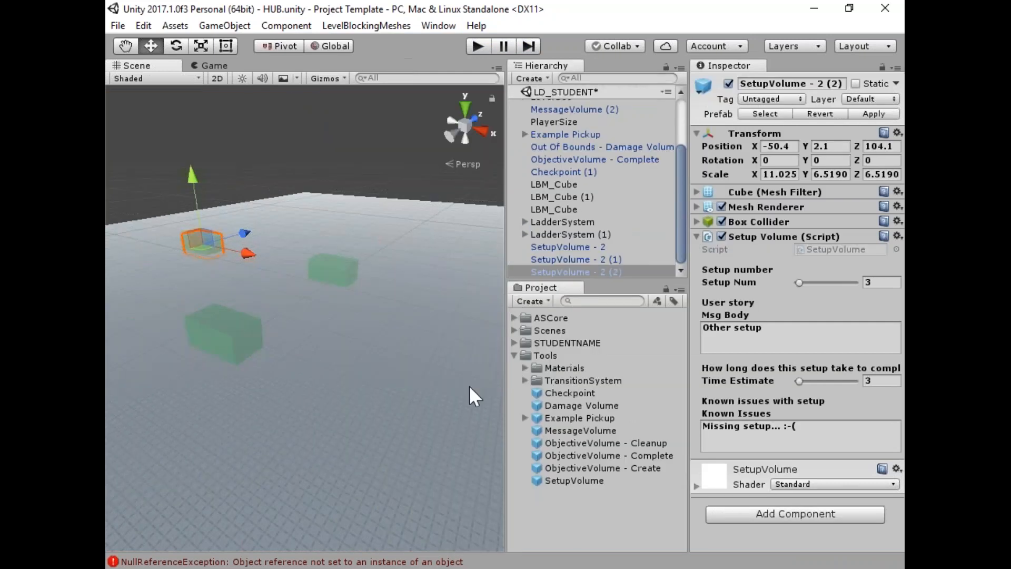